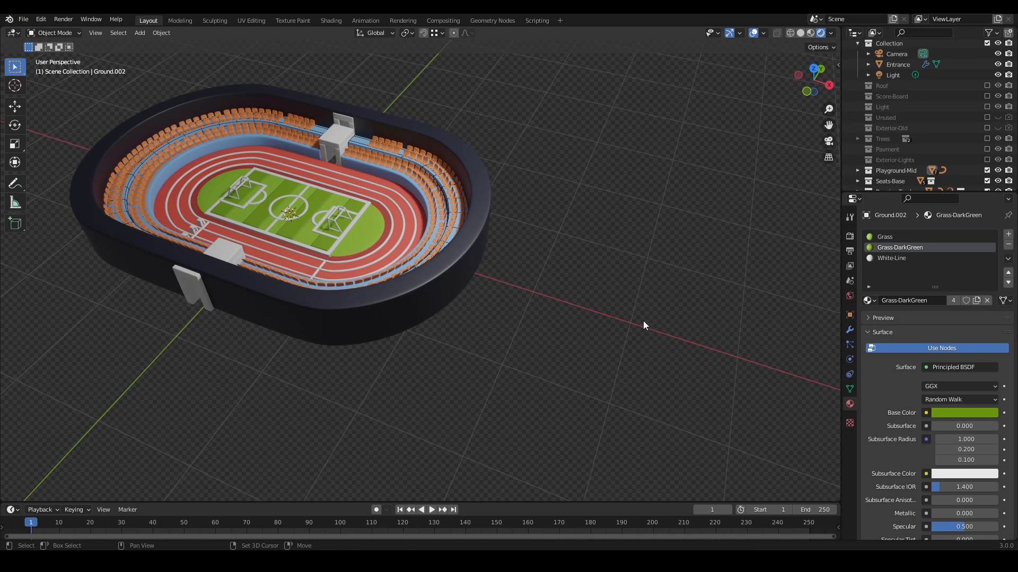
# - Add a plane mesh beside the stadium and scale it down along Y into a rectangle
pyautogui.hotkey('shift', 'a')
pyautogui.moveTo(652, 325)
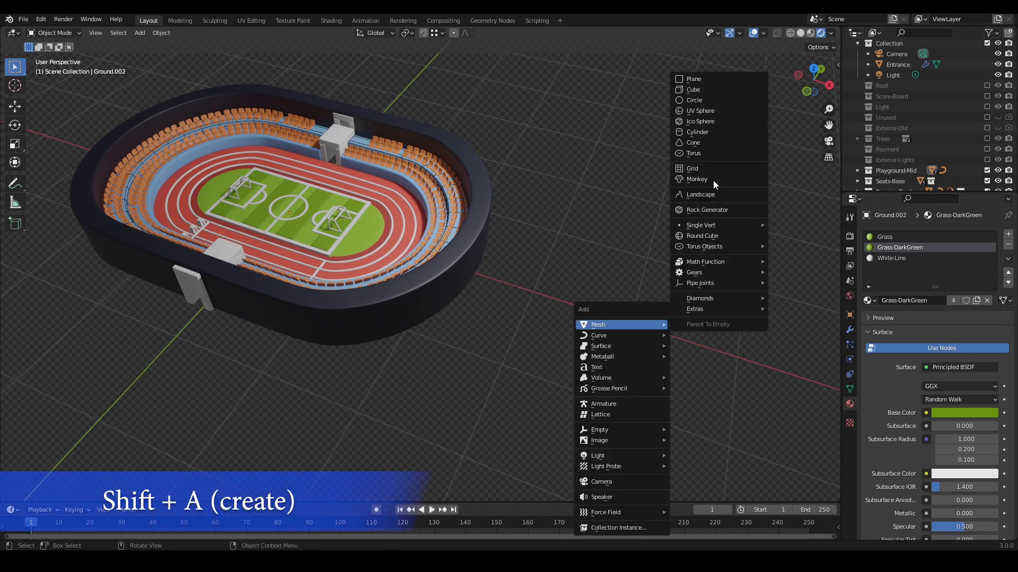
pyautogui.click(696, 80)
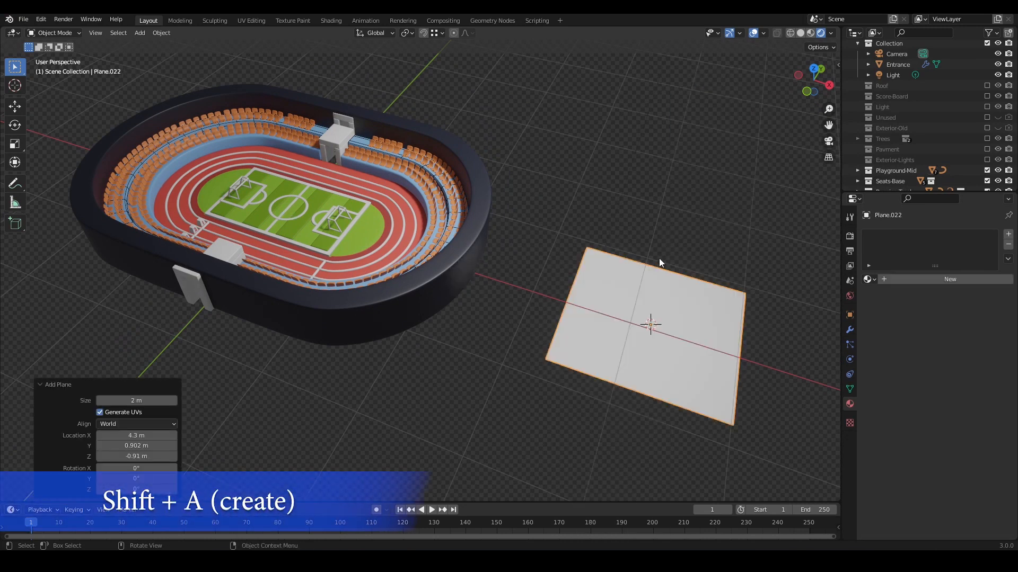
pyautogui.press('s')
pyautogui.press('y')
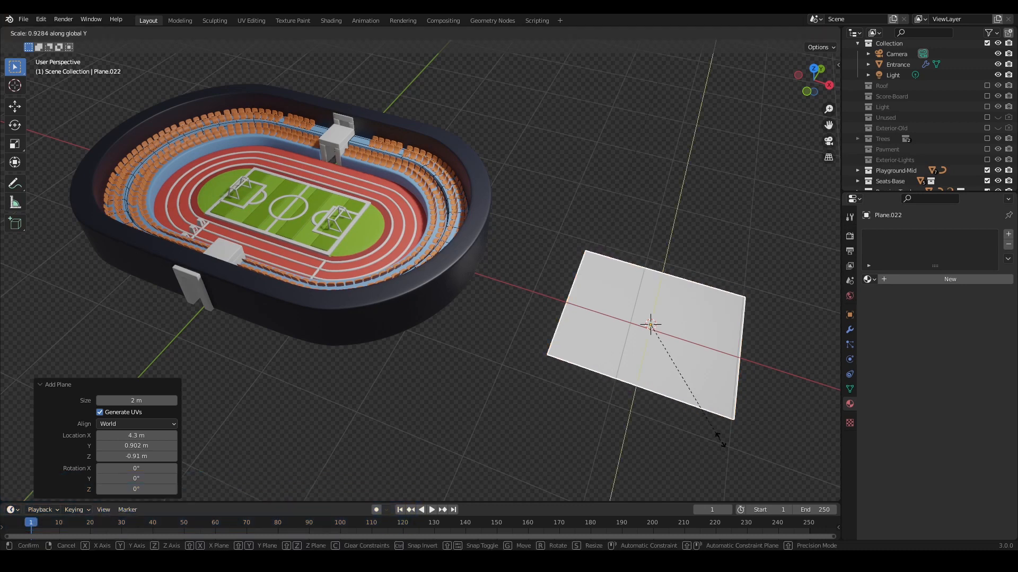
pyautogui.click(720, 401)
# - Divide the plane into six equal strips with five centred loop cuts across its length
pyautogui.press('Tab')
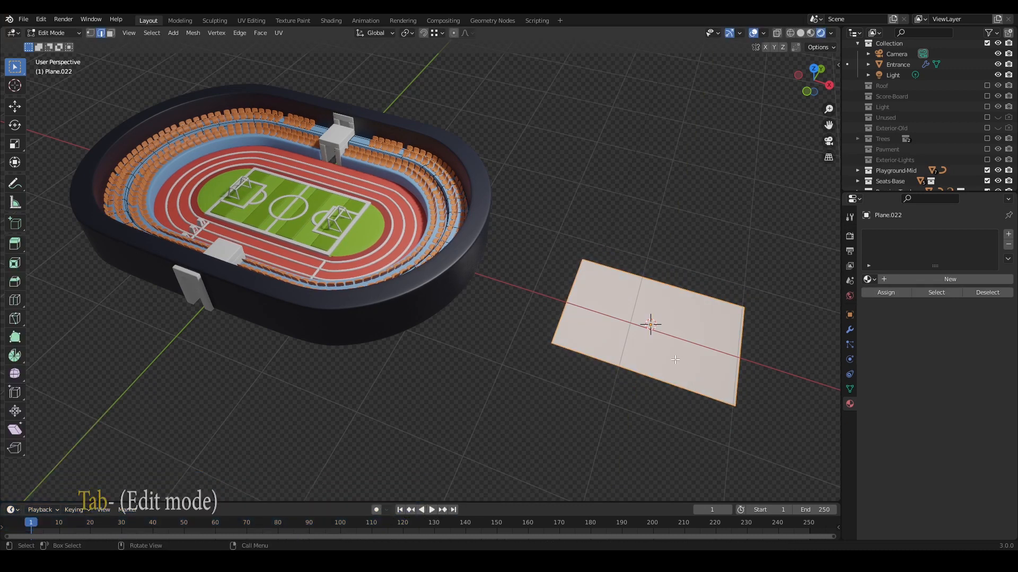
pyautogui.hotkey('ctrl', 'r')
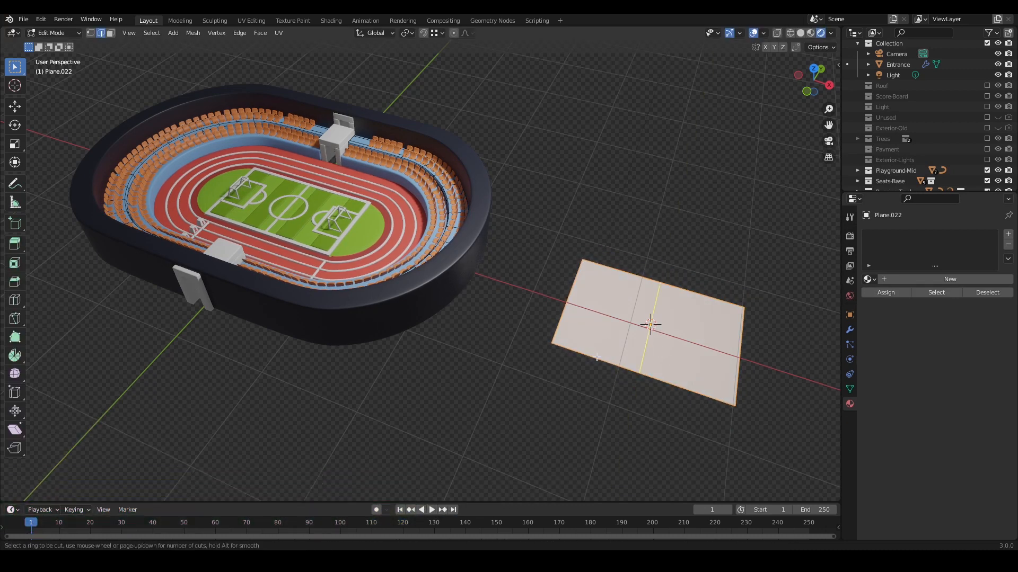
pyautogui.scroll(2, 597, 358)
pyautogui.scroll(2, 597, 358)
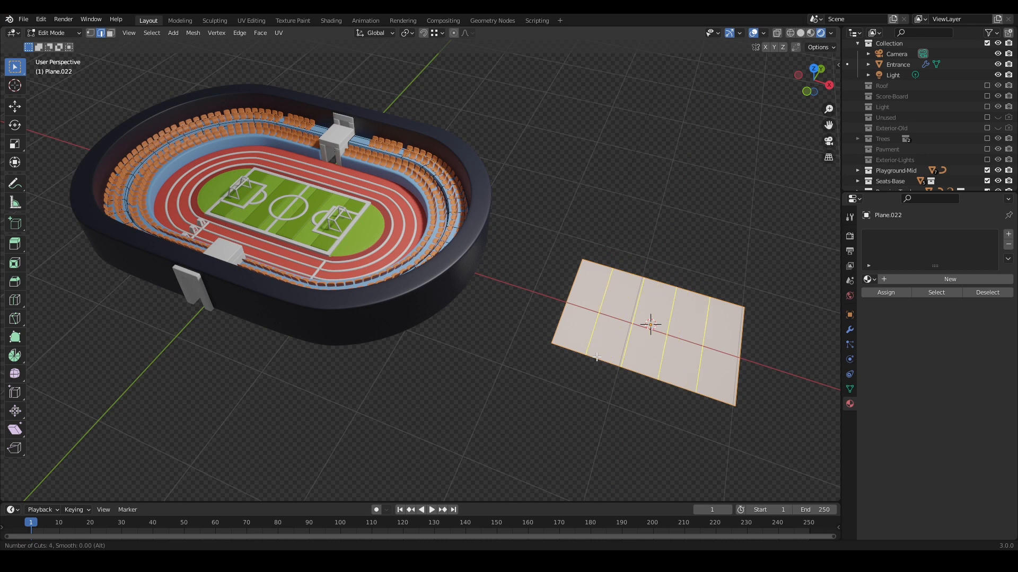
pyautogui.click(599, 358)
pyautogui.rightClick(598, 358)
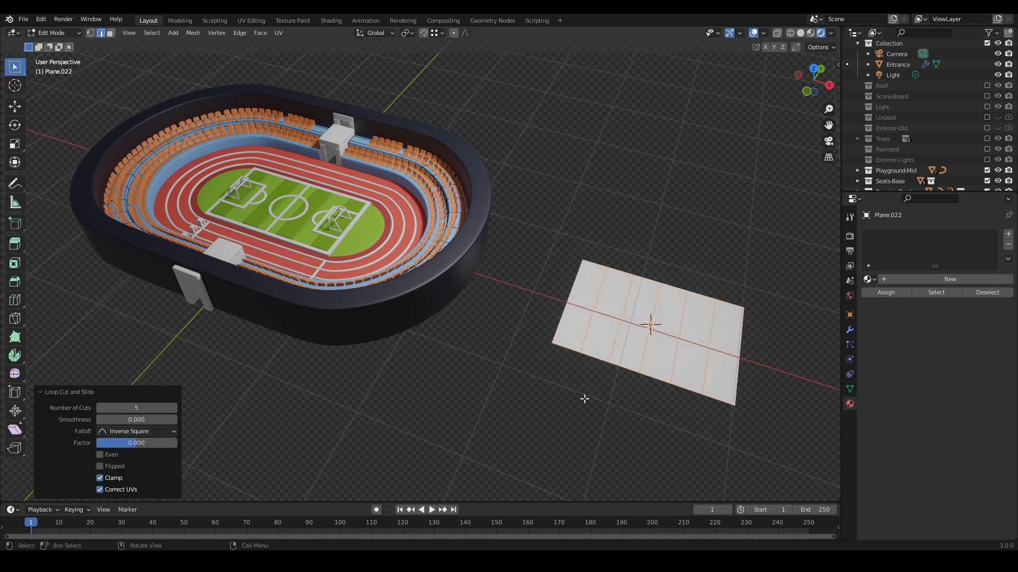
# - Separate every second strip of the plane, the second, fourth and sixth, into their own object
pyautogui.press('3')
pyautogui.scroll(1, 639, 352)
pyautogui.keyDown('shift'); pyautogui.moveTo(638, 352); pyautogui.dragTo(563, 345, button='middle'); pyautogui.keyUp('shift')
pyautogui.click(564, 344)
pyautogui.keyDown('shift'); pyautogui.click(645, 360); pyautogui.keyUp('shift')
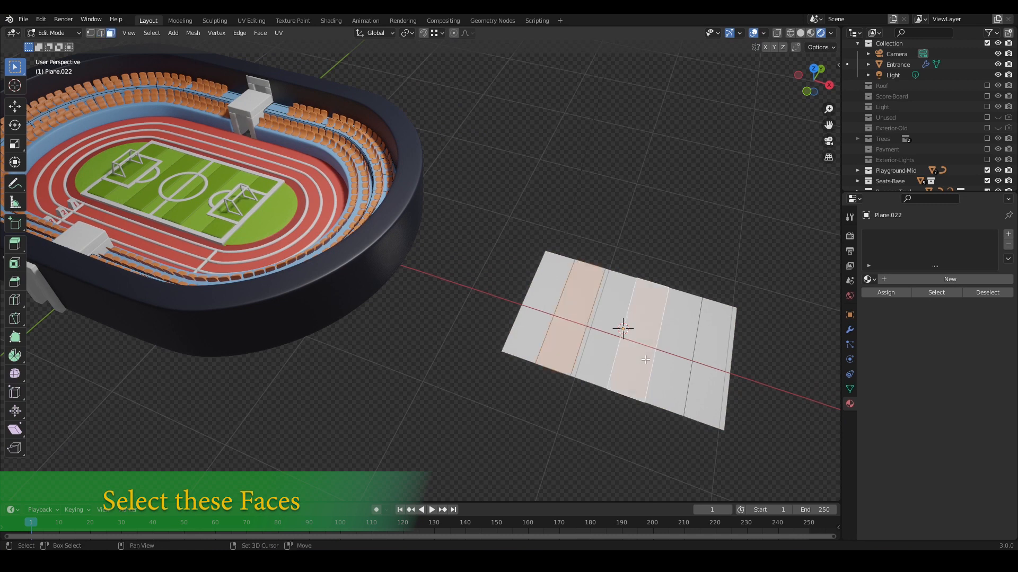
pyautogui.keyDown('shift'); pyautogui.click(710, 374); pyautogui.keyUp('shift')
pyautogui.press('p')
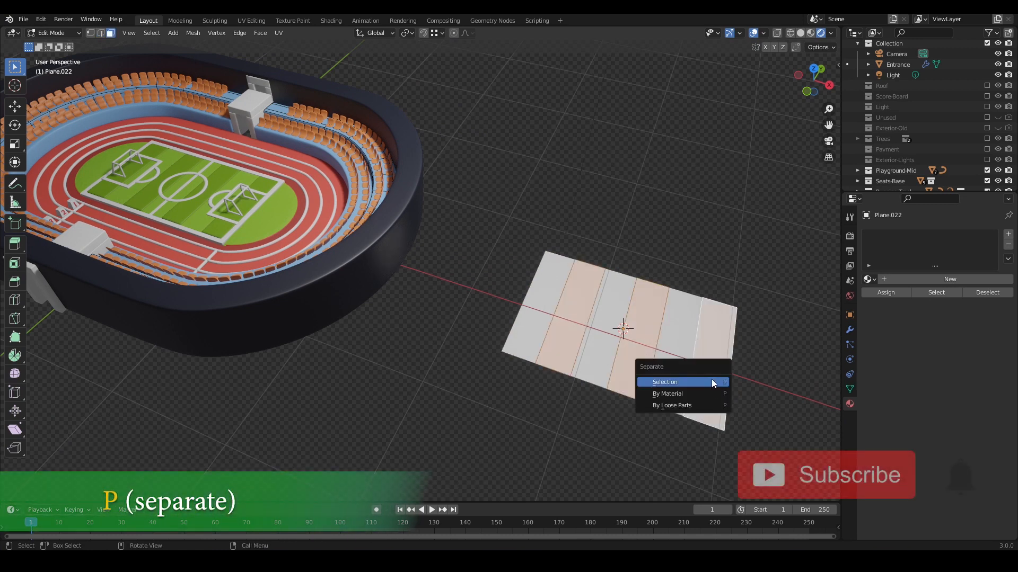
pyautogui.click(712, 382)
pyautogui.press('Tab')
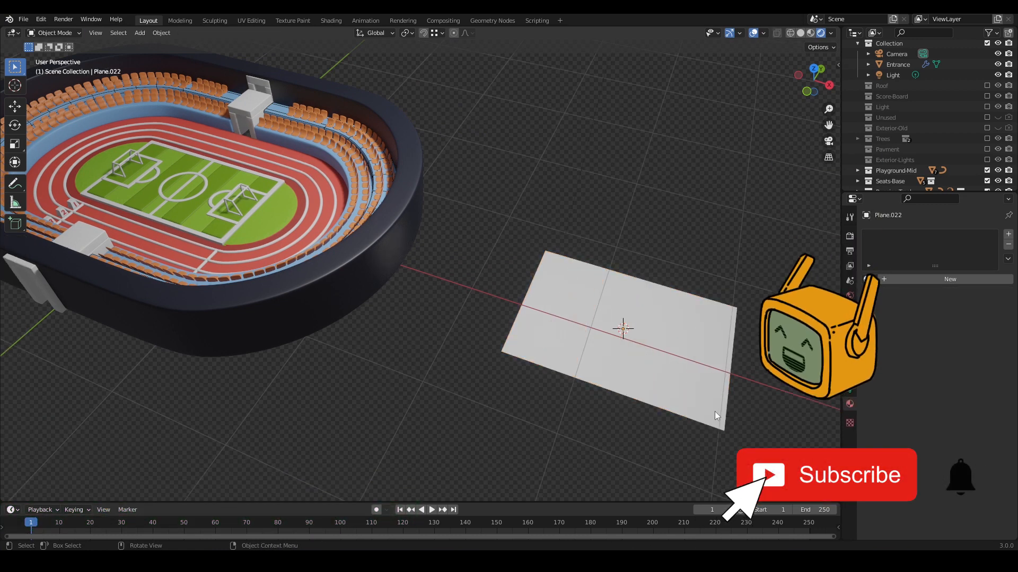
# - Add a Solidify modifier with 0.02 m thickness to the separated strips
pyautogui.click(714, 411)
pyautogui.press('g')
pyautogui.rightClick(716, 437)
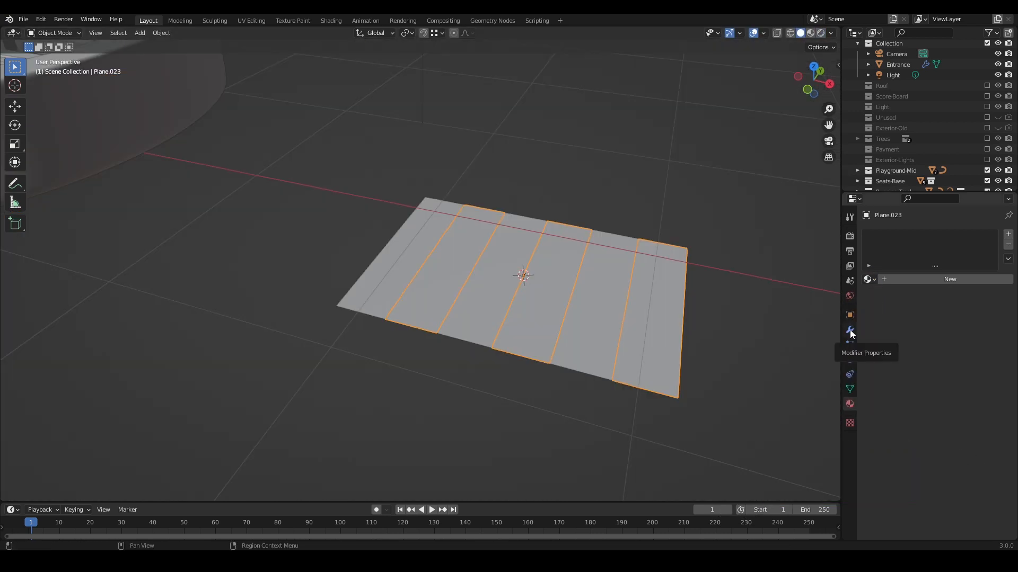
pyautogui.click(850, 329)
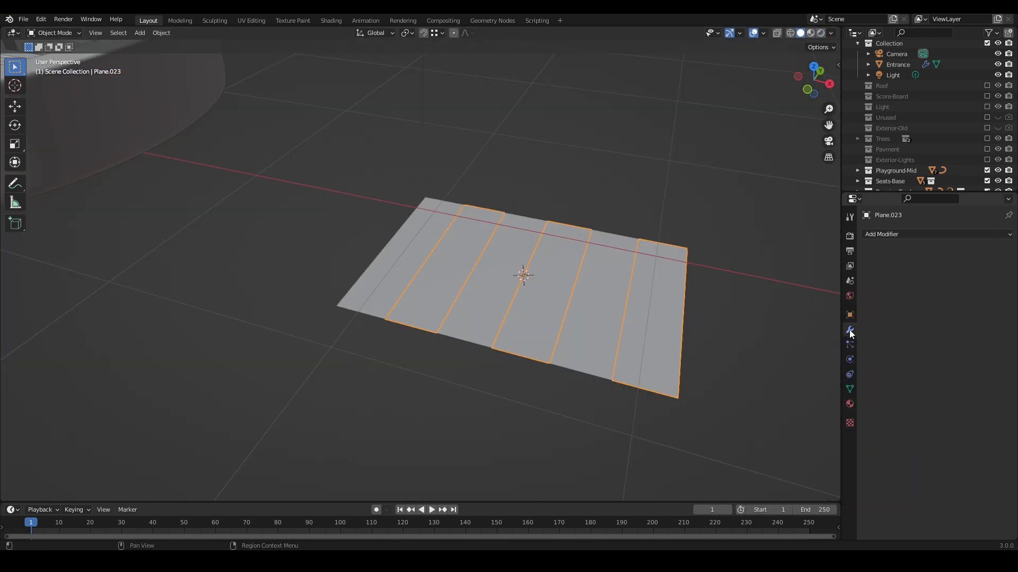
pyautogui.click(886, 236)
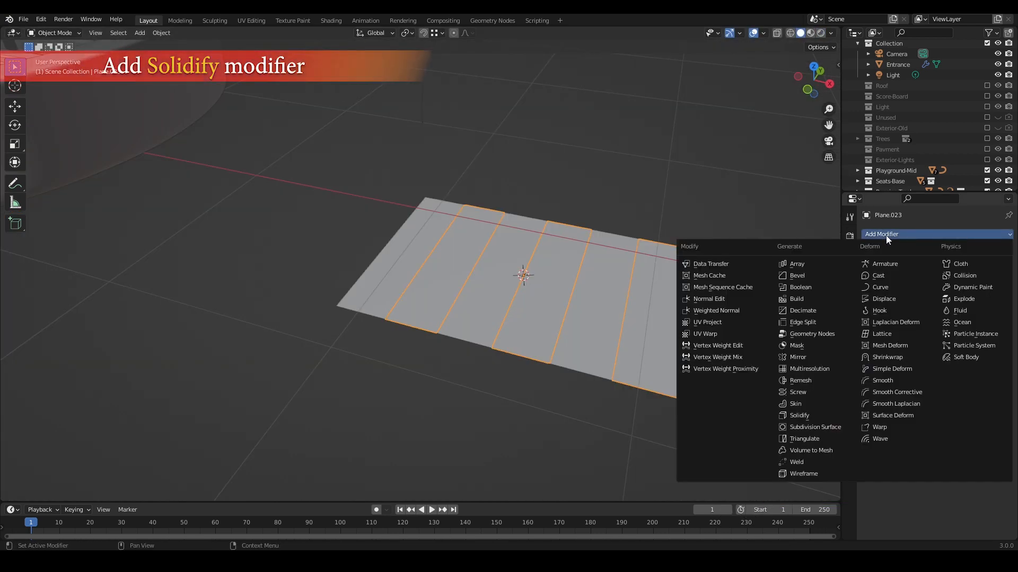
pyautogui.click(814, 419)
pyautogui.moveTo(715, 381); pyautogui.dragTo(671, 347, button='middle')
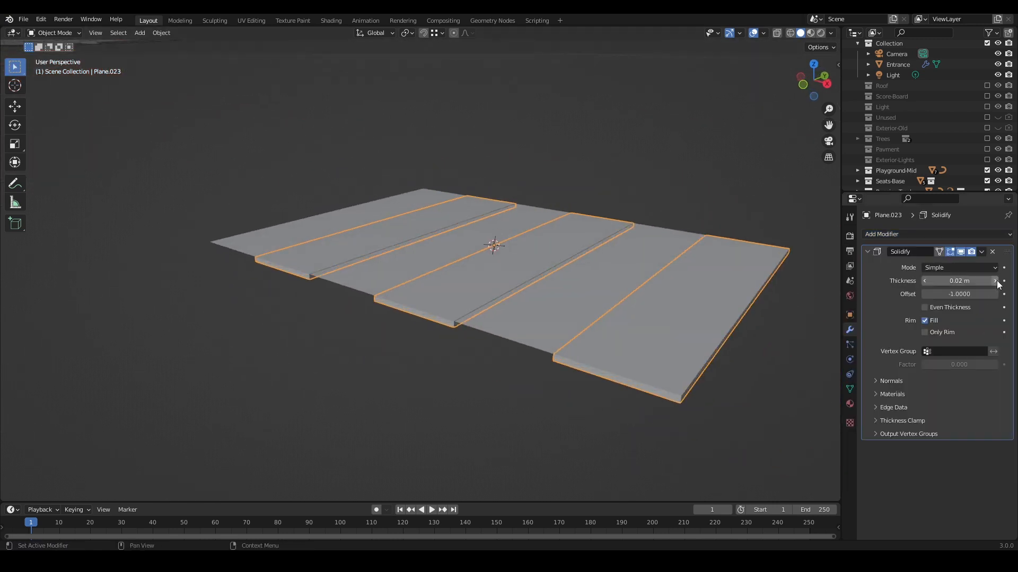
# - Give the remaining strips of the original plane a Solidify modifier with 0.02 m thickness
pyautogui.click(734, 297)
pyautogui.click(885, 235)
pyautogui.click(815, 418)
pyautogui.click(994, 281)
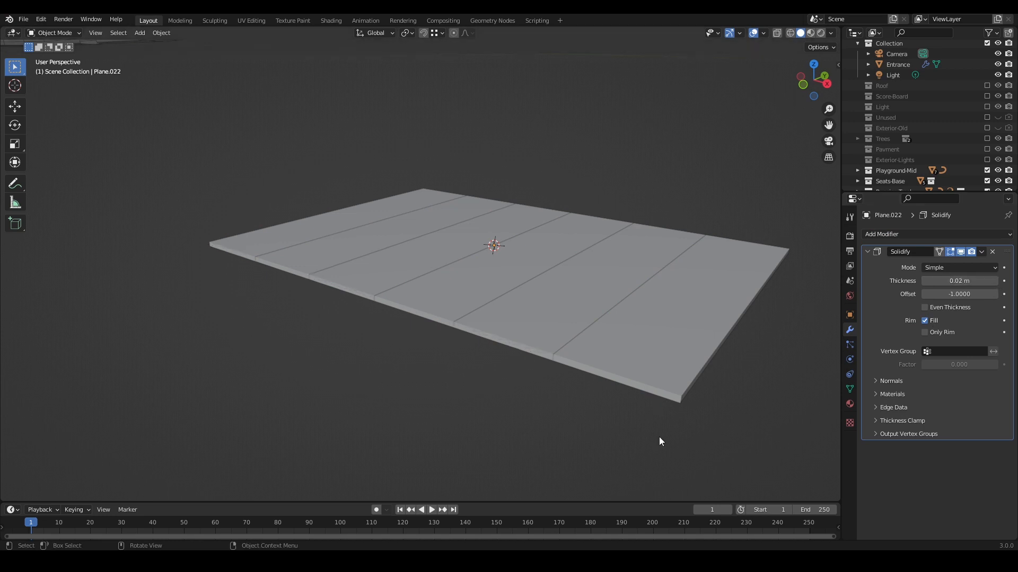
# - Apply smooth shading to both sets of pitch strips
pyautogui.moveTo(659, 436); pyautogui.dragTo(632, 344, button='middle')
pyautogui.click(633, 343)
pyautogui.rightClick(632, 344)
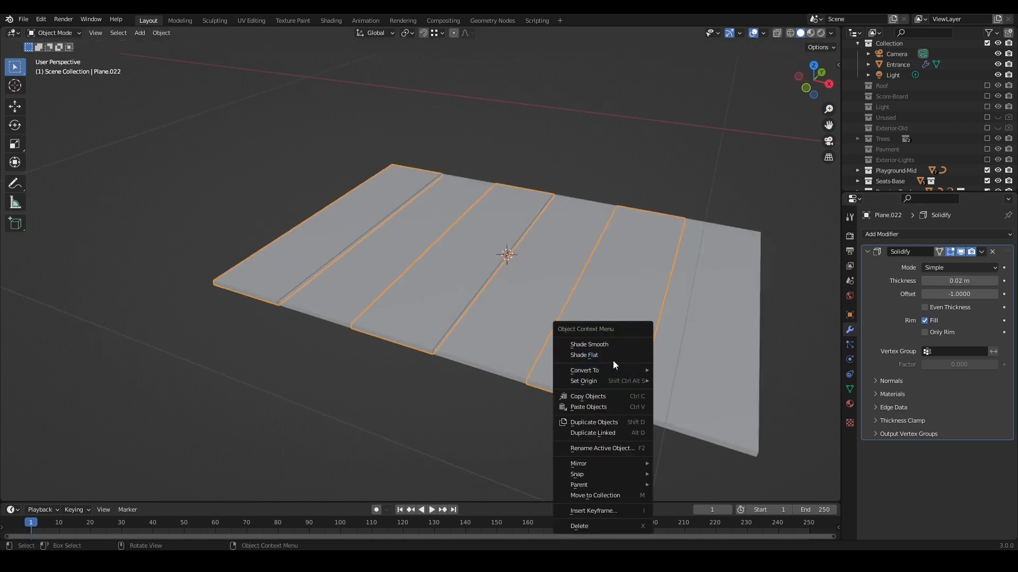
pyautogui.click(615, 345)
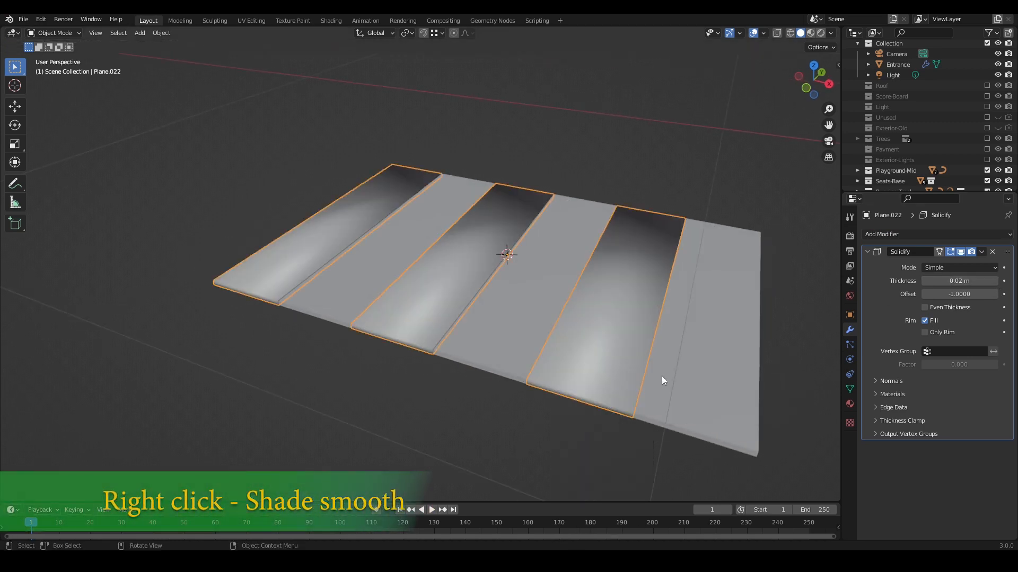
pyautogui.click(676, 357)
pyautogui.rightClick(675, 356)
pyautogui.click(675, 353)
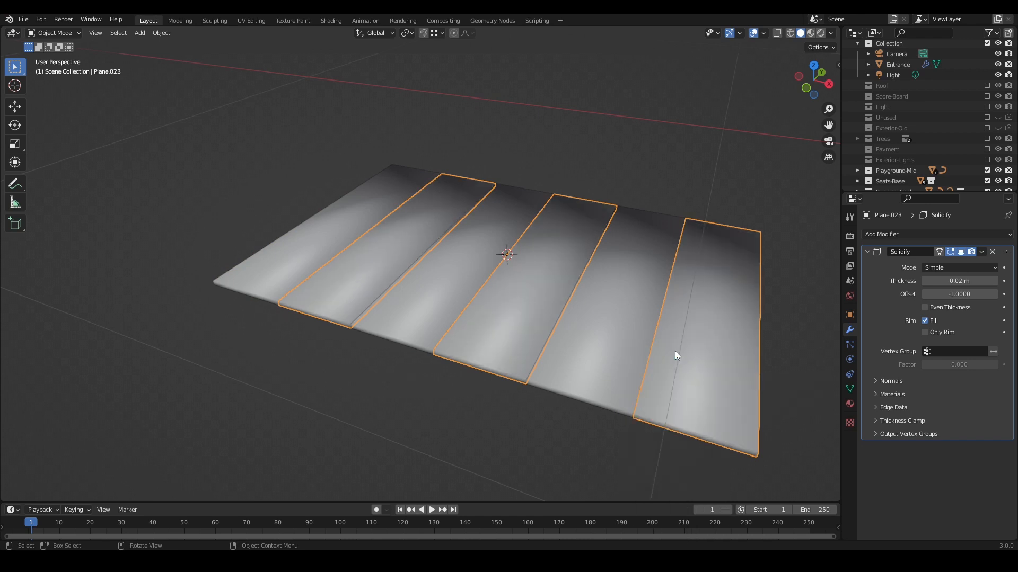
# - Cut a loop across the middle of the fourth strip and offset-slide supporting edges close to both strip ends, factor about 0.96
pyautogui.click(539, 446)
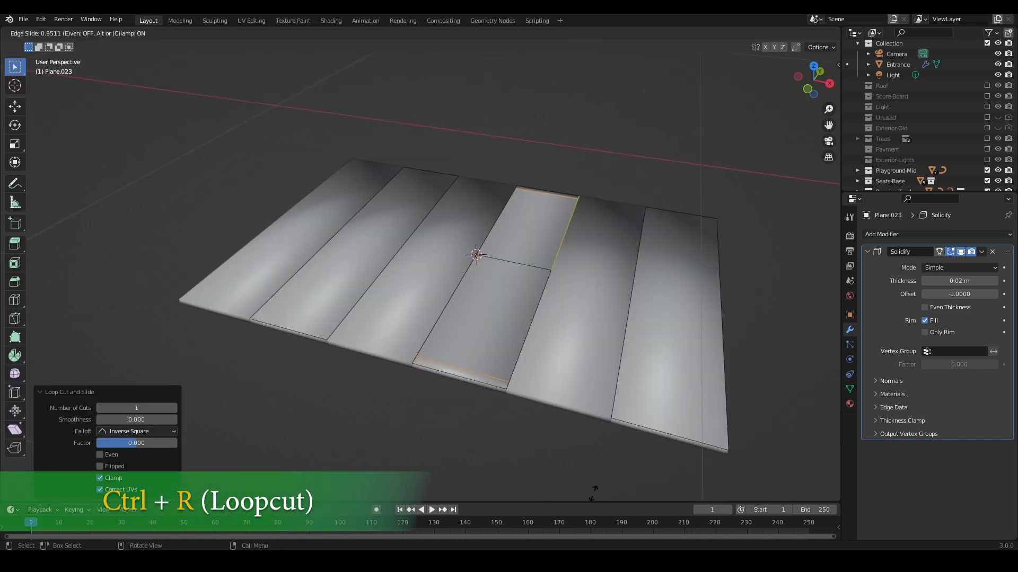
pyautogui.click(595, 492)
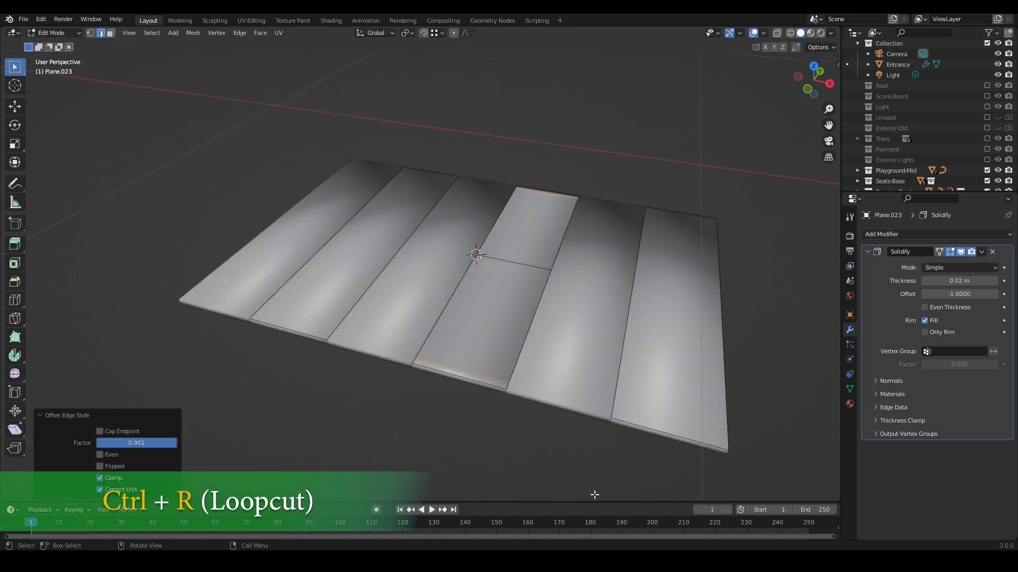
pyautogui.press('Tab')
pyautogui.click(523, 436)
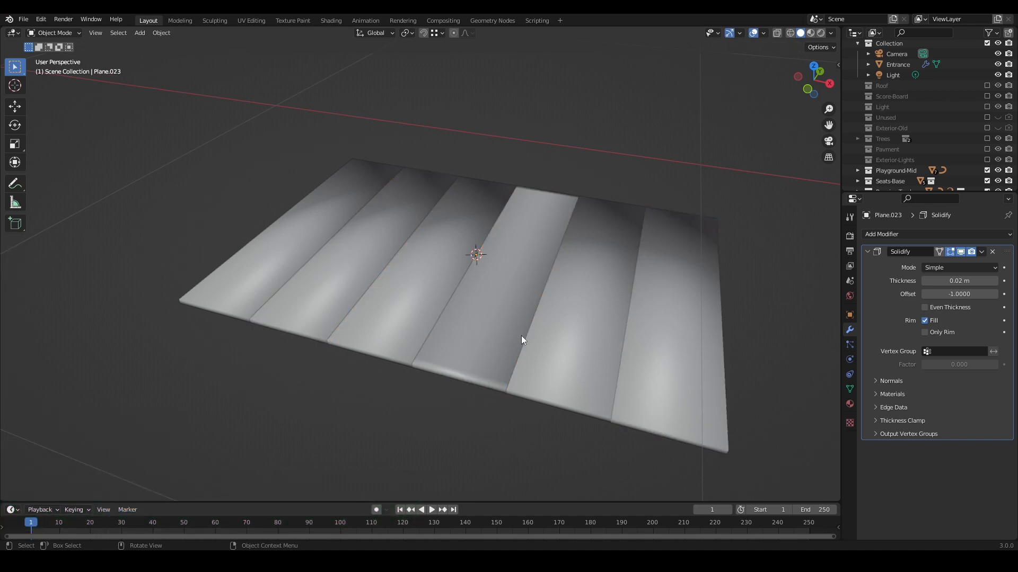
pyautogui.click(487, 341)
pyautogui.press('Tab')
pyautogui.hotkey('ctrl', 'r')
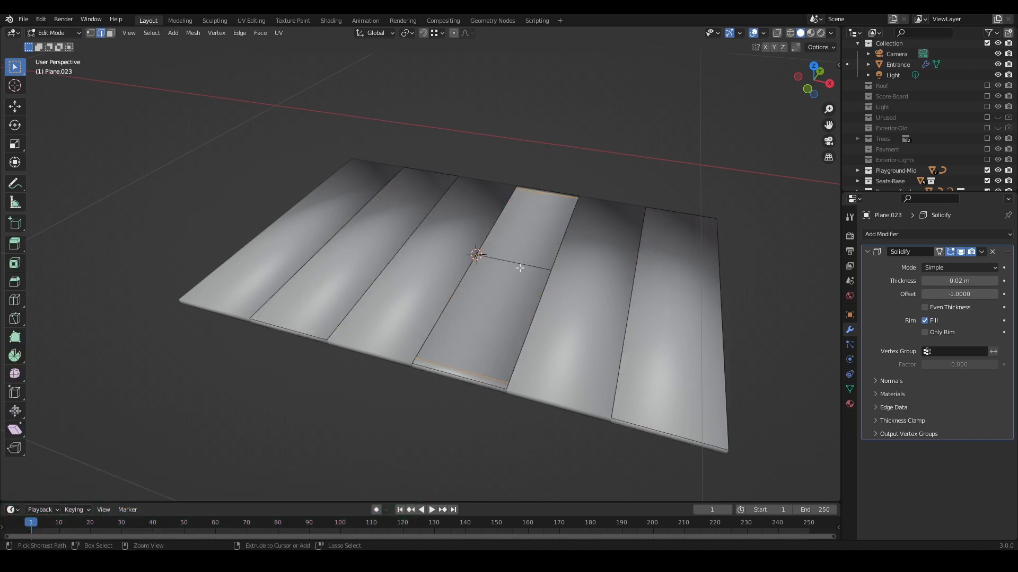
pyautogui.click(515, 265)
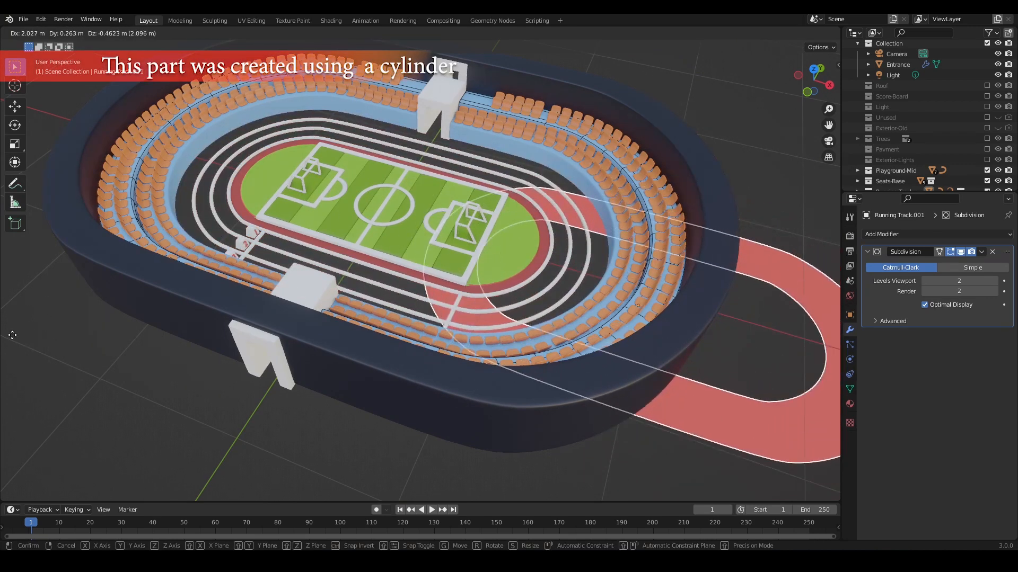
# - Add a cylinder with 18 vertices beside the stadium and show the viewport in solid shading
pyautogui.keyDown('shift'); pyautogui.moveTo(830, 366); pyautogui.dragTo(634, 320, button='middle'); pyautogui.keyUp('shift')
pyautogui.scroll(-3, 639, 331)
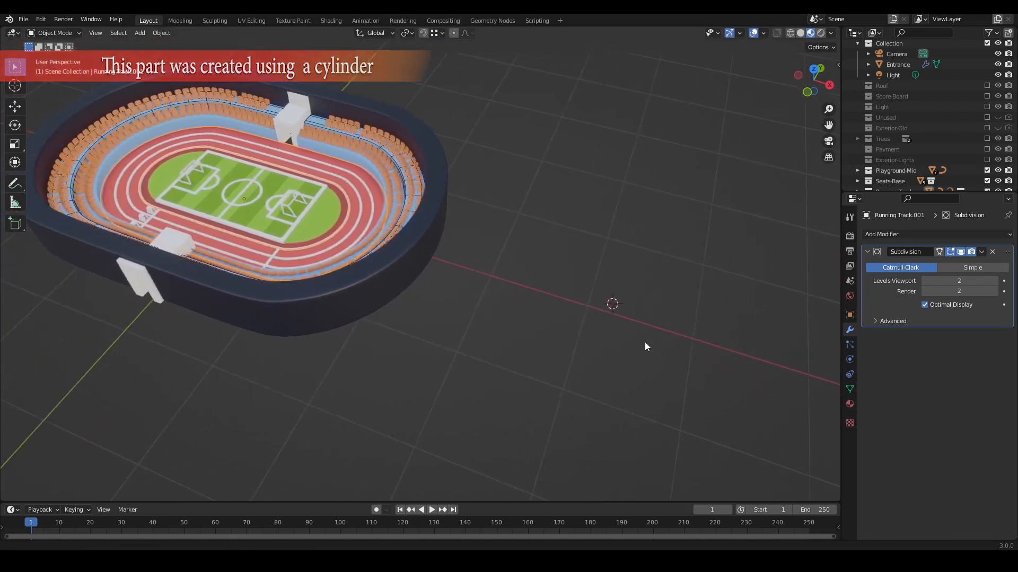
pyautogui.scroll(2, 625, 336)
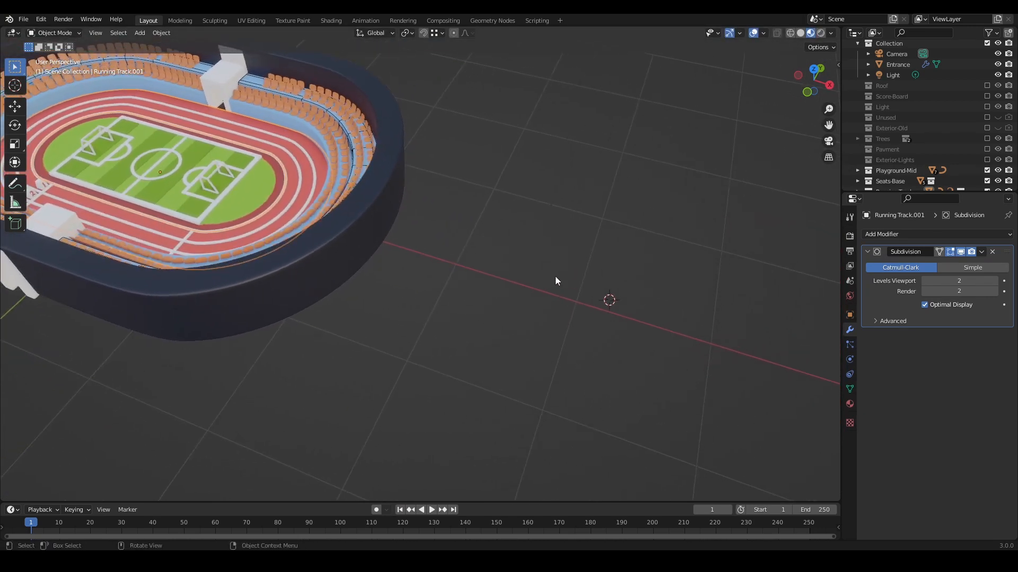
pyautogui.hotkey('shift', 'a')
pyautogui.moveTo(555, 275)
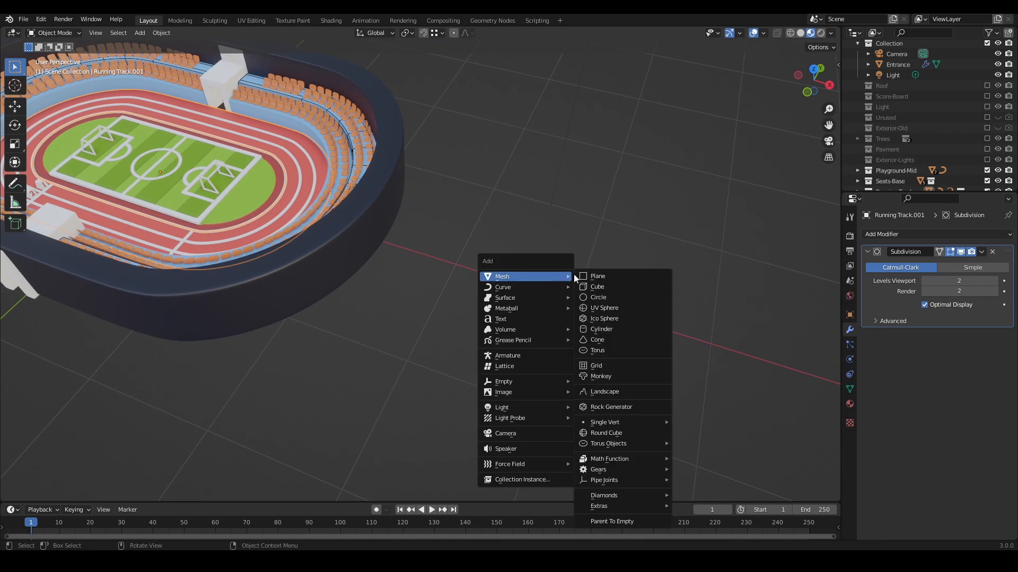
pyautogui.click(604, 331)
pyautogui.click(138, 366)
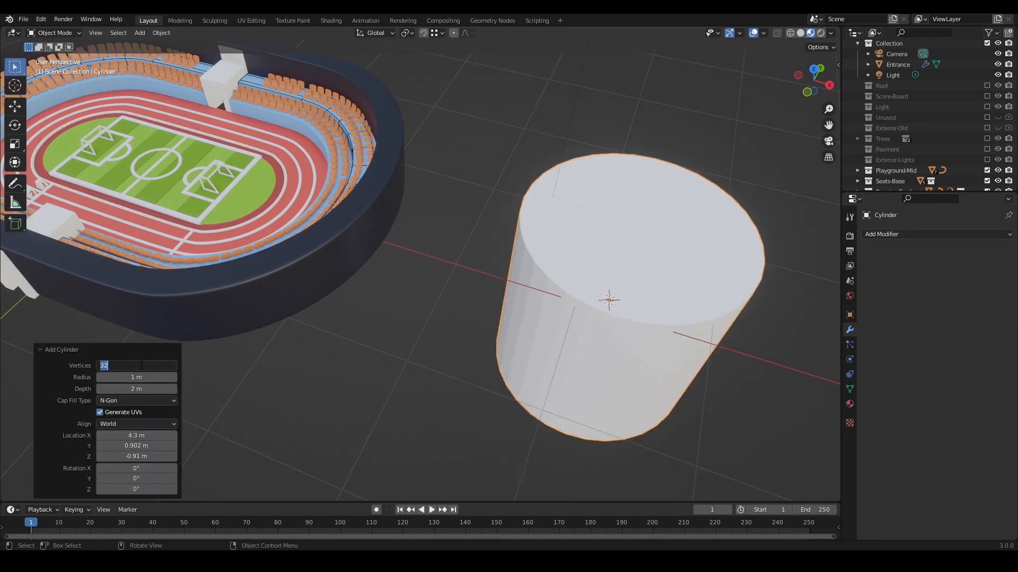
pyautogui.write('18')
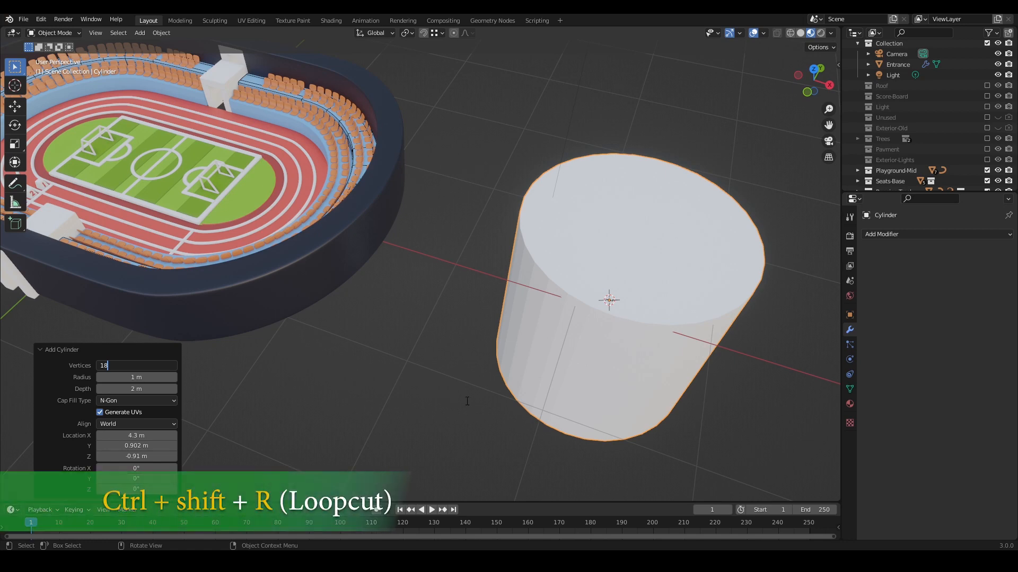
pyautogui.press('Return')
pyautogui.click(801, 33)
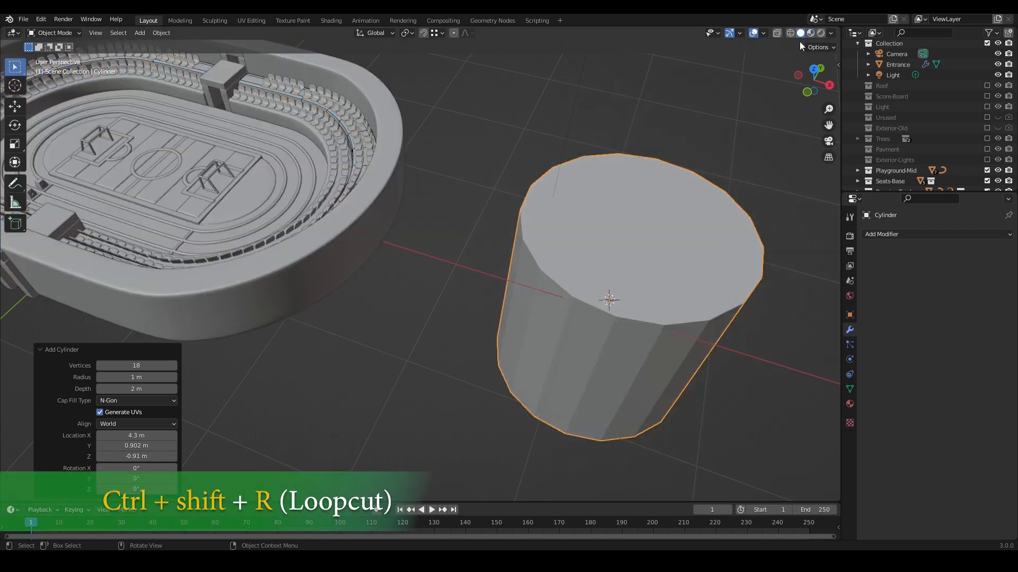
# - Delete the cylinder's side faces and top face, keeping only the base disc, and switch to the top view
pyautogui.scroll(-3, 641, 339)
pyautogui.press('Tab')
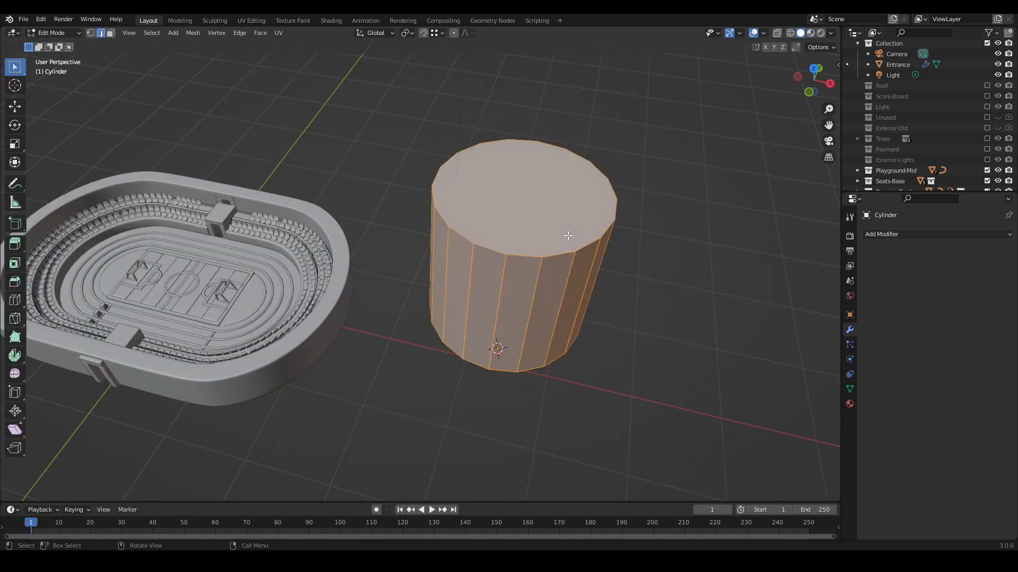
pyautogui.press('3')
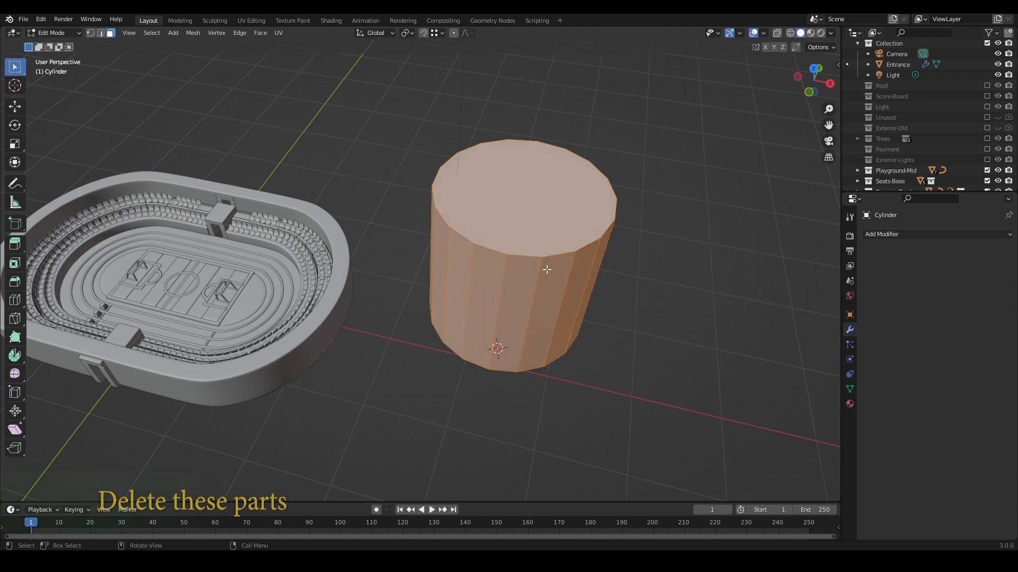
pyautogui.keyDown('alt'); pyautogui.click(573, 271); pyautogui.keyUp('alt')
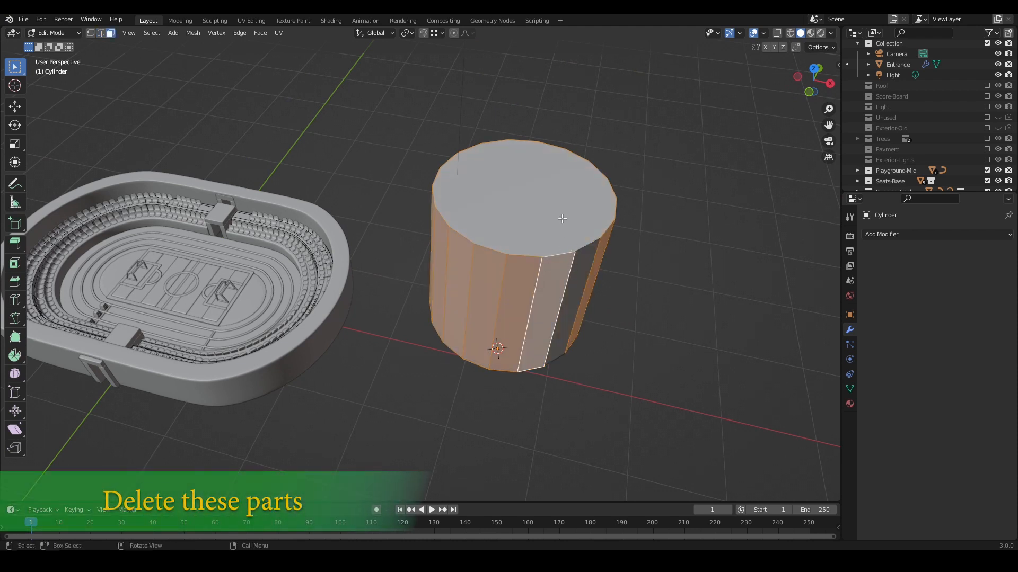
pyautogui.keyDown('shift'); pyautogui.click(558, 210); pyautogui.keyUp('shift')
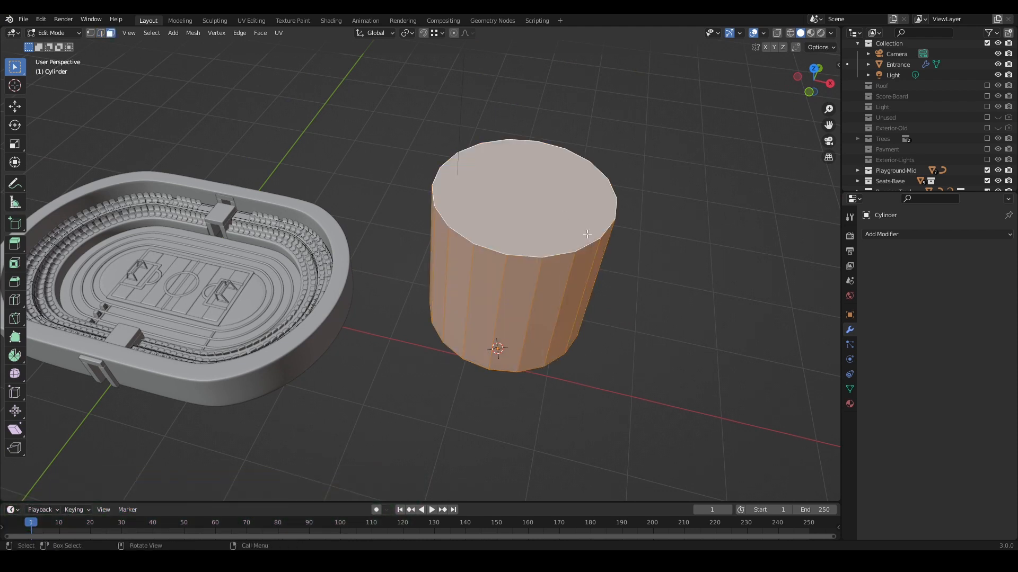
pyautogui.press('x')
pyautogui.click(584, 258)
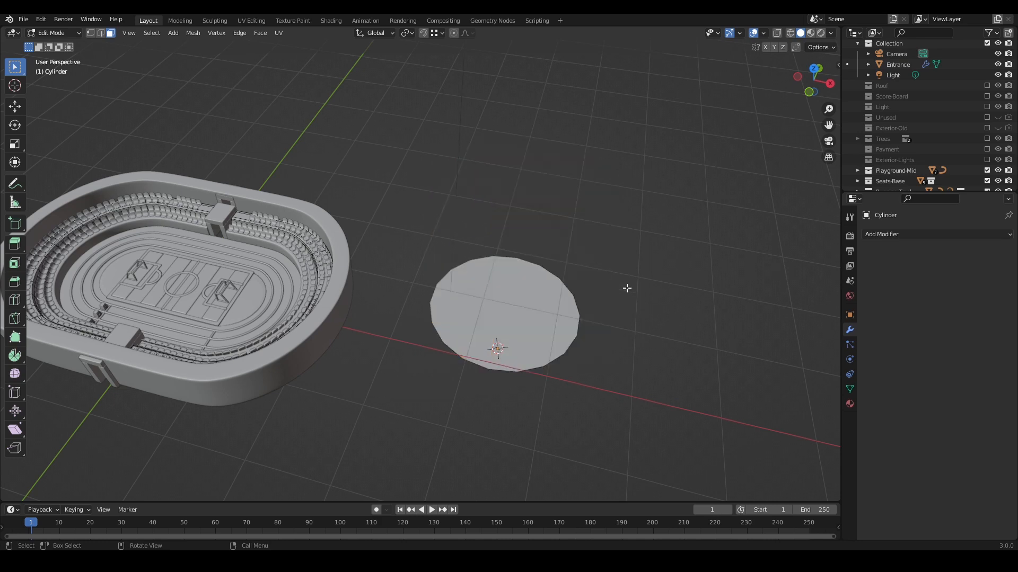
pyautogui.press('KP_7')
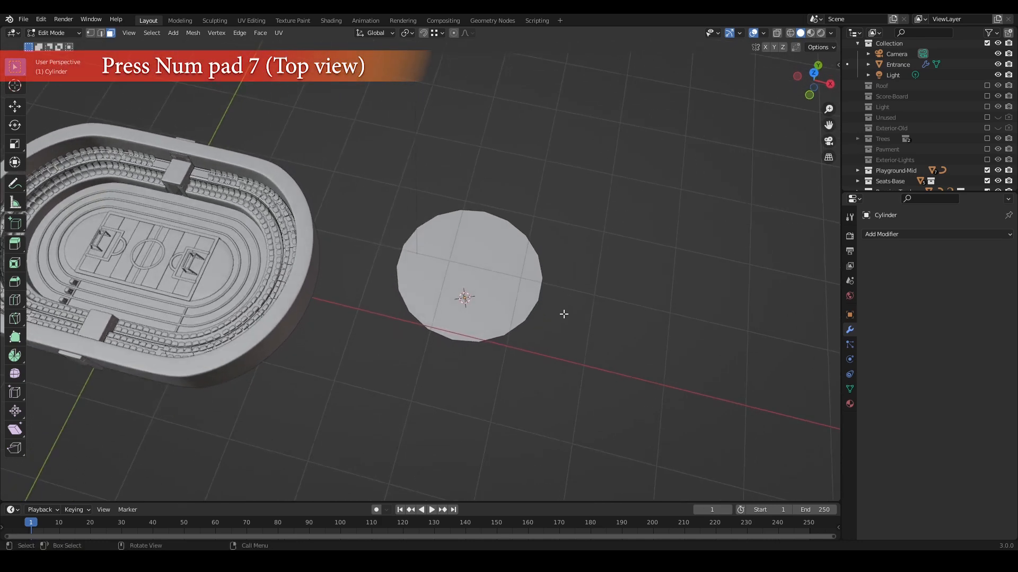
# - In vertex mode with wireframe shading, move the disc's right-half vertices 0.7 m along X, leaving the two middle vertices in place
pyautogui.scroll(2, 492, 297)
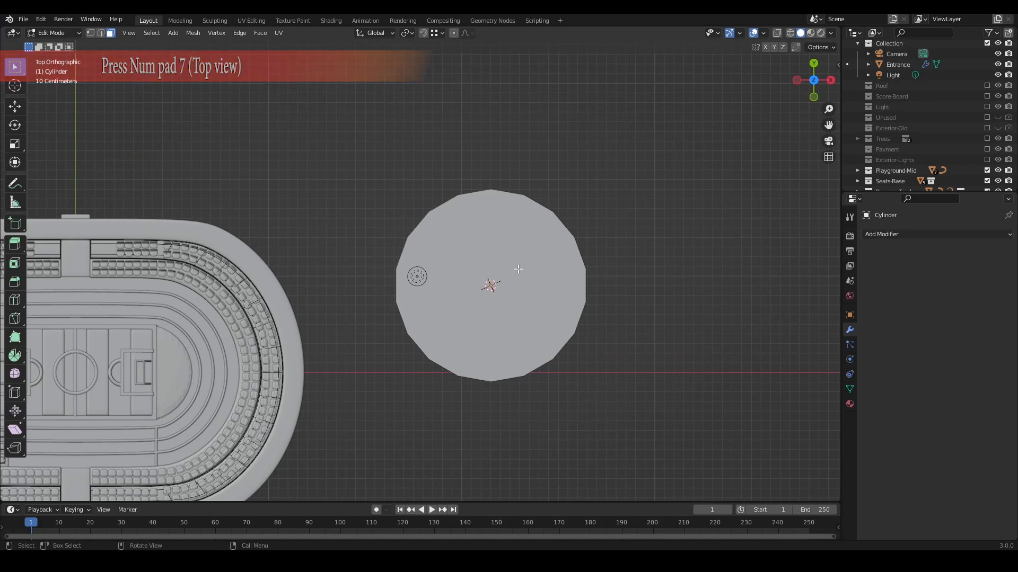
pyautogui.press('1')
pyautogui.hotkey('shift', 'z')
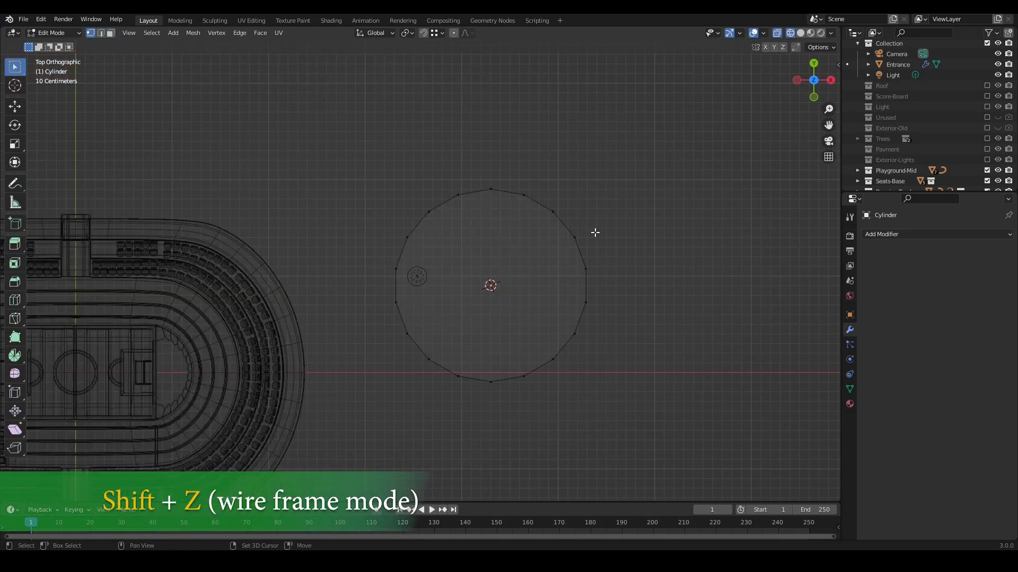
pyautogui.moveTo(650, 145); pyautogui.dragTo(366, 418)
pyautogui.keyDown('shift'); pyautogui.moveTo(530, 387); pyautogui.dragTo(504, 373, button='middle'); pyautogui.keyUp('shift')
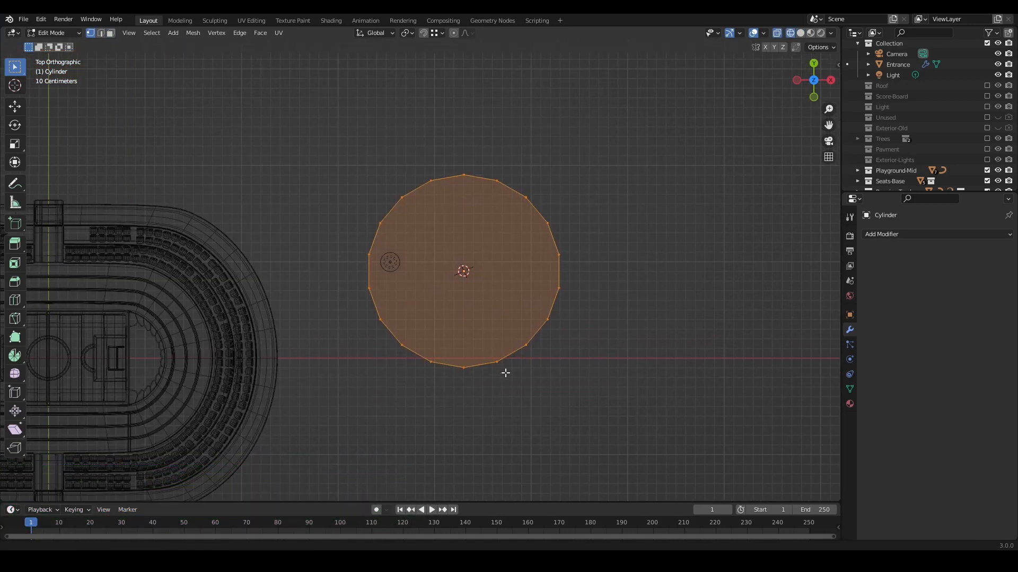
pyautogui.moveTo(614, 141); pyautogui.dragTo(474, 385)
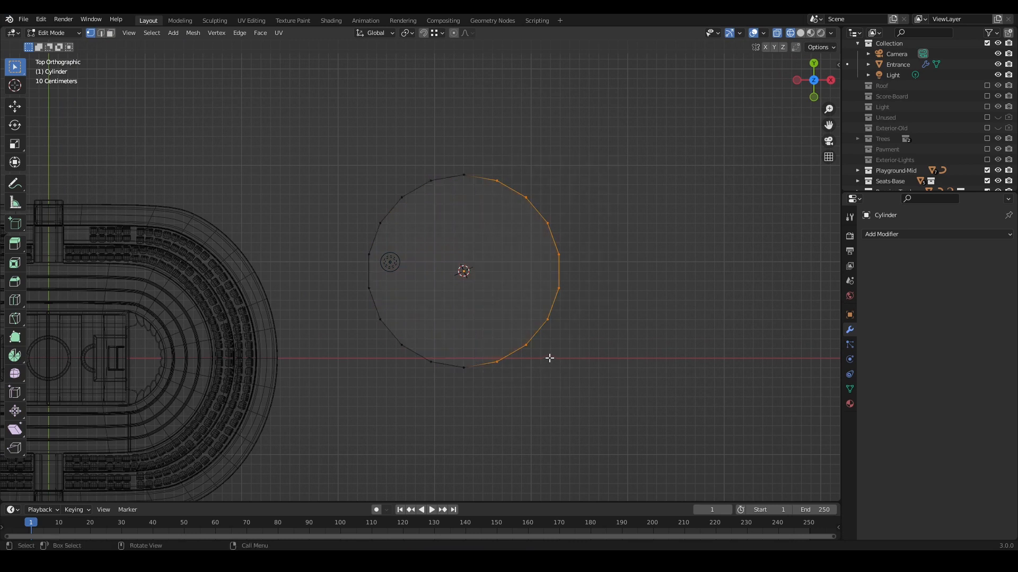
pyautogui.keyDown('shift'); pyautogui.moveTo(549, 357); pyautogui.dragTo(650, 341, button='middle'); pyautogui.keyUp('shift')
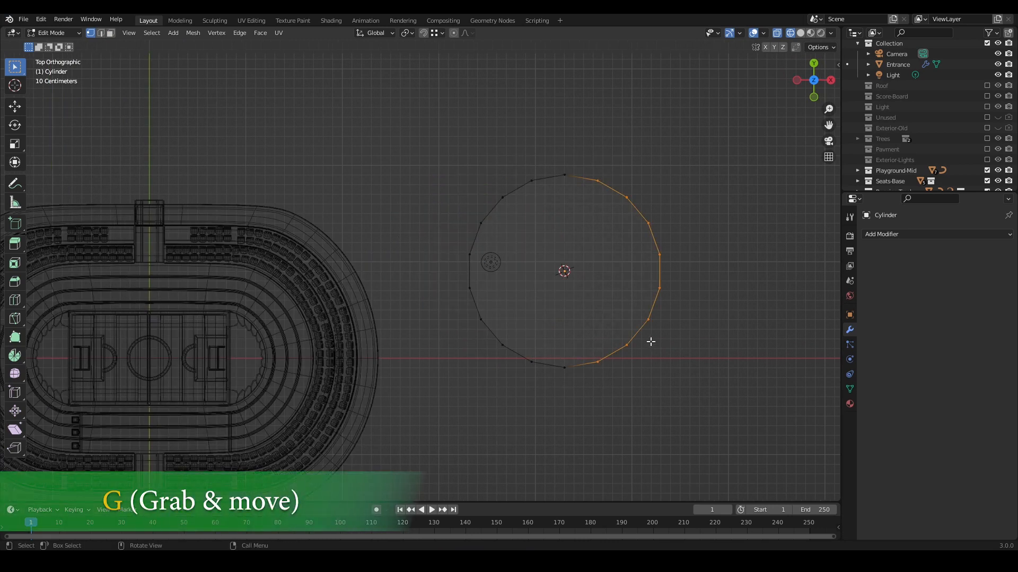
pyautogui.press('g')
pyautogui.press('x')
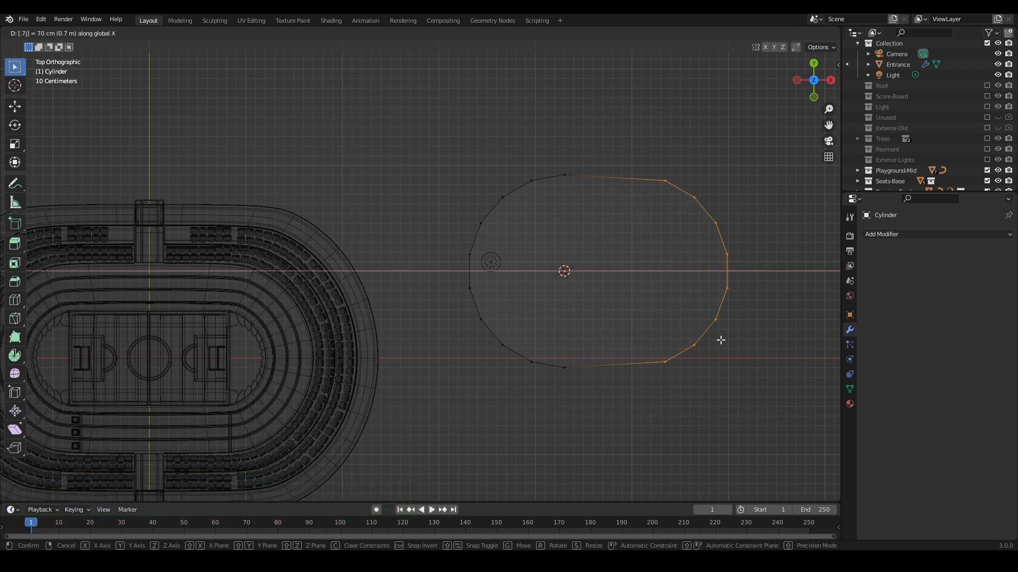
pyautogui.click(722, 341)
# - Move the disc's left-half vertices -0.7 m along X, without the two middle vertices
pyautogui.moveTo(545, 168); pyautogui.dragTo(459, 392)
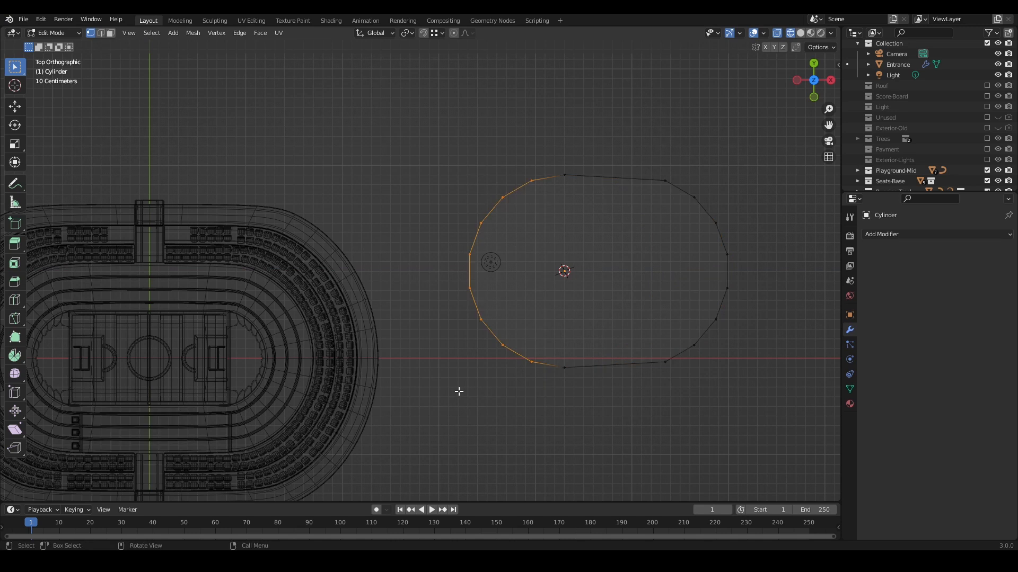
pyautogui.write('gx')
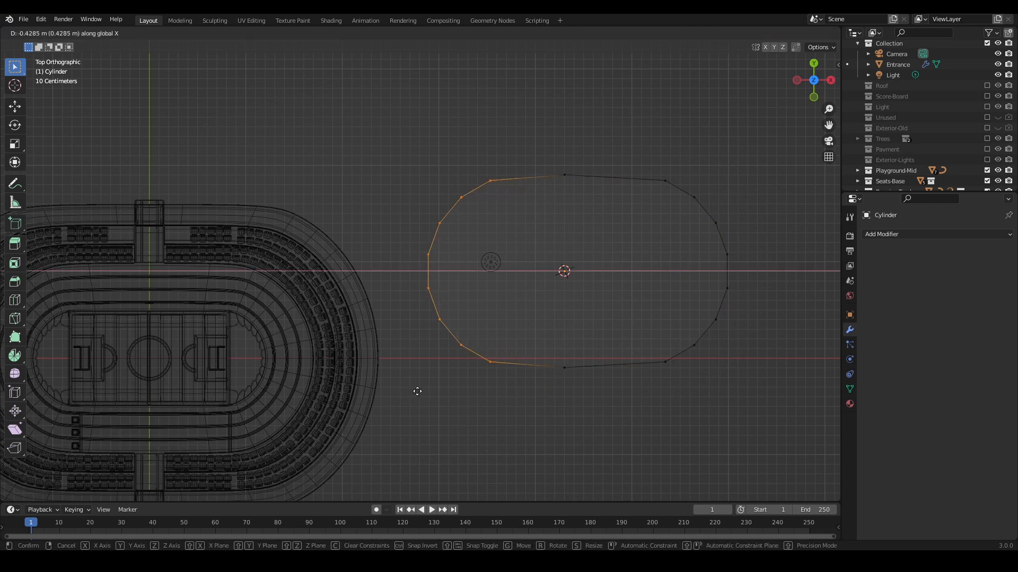
pyautogui.write('.7-')
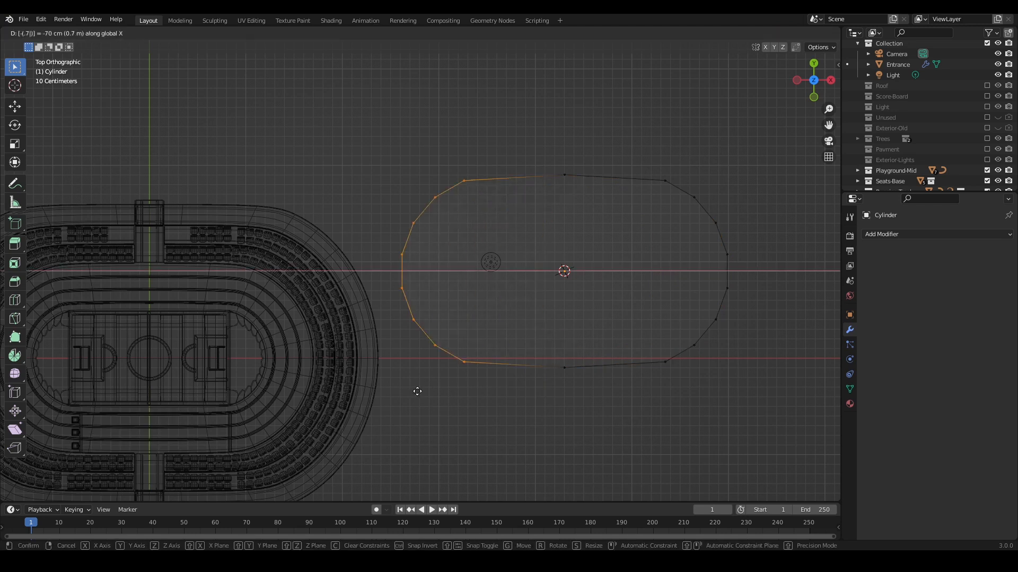
pyautogui.press('Return')
# - Dissolve the two middle vertices on the oval's long sides to straighten them
pyautogui.click(565, 175)
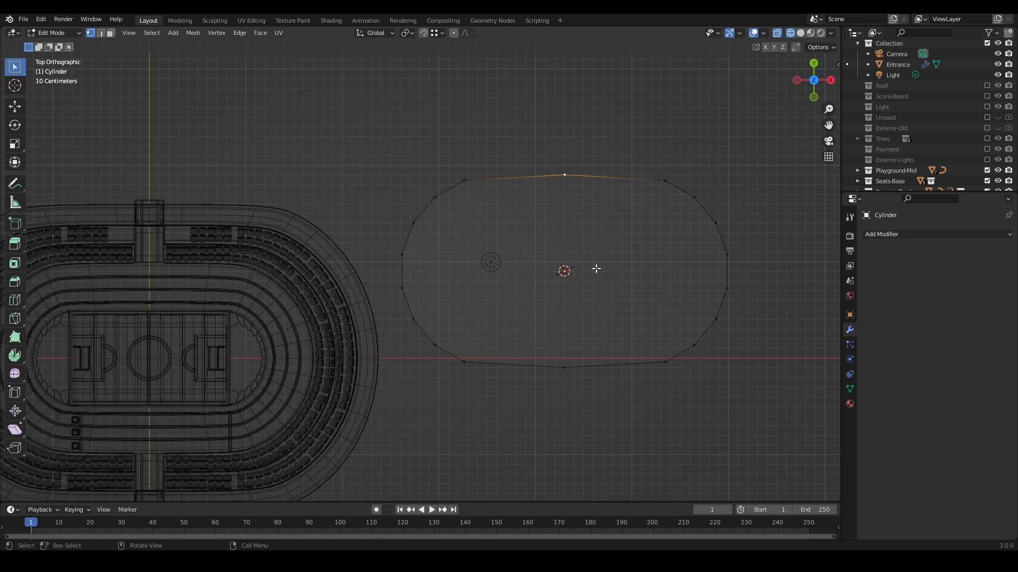
pyautogui.keyDown('shift'); pyautogui.click(565, 366); pyautogui.keyUp('shift')
pyautogui.rightClick(565, 367)
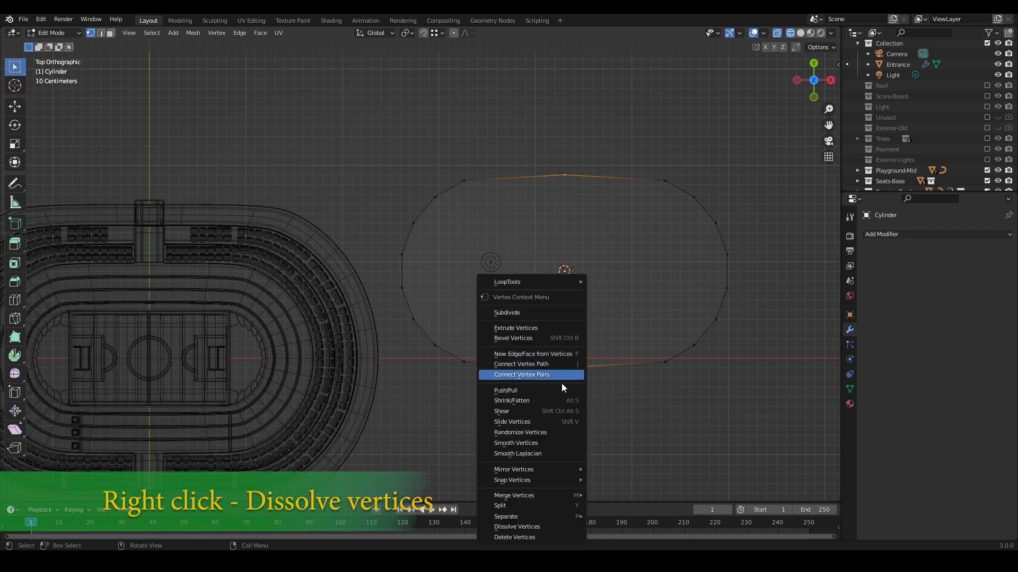
pyautogui.click(526, 523)
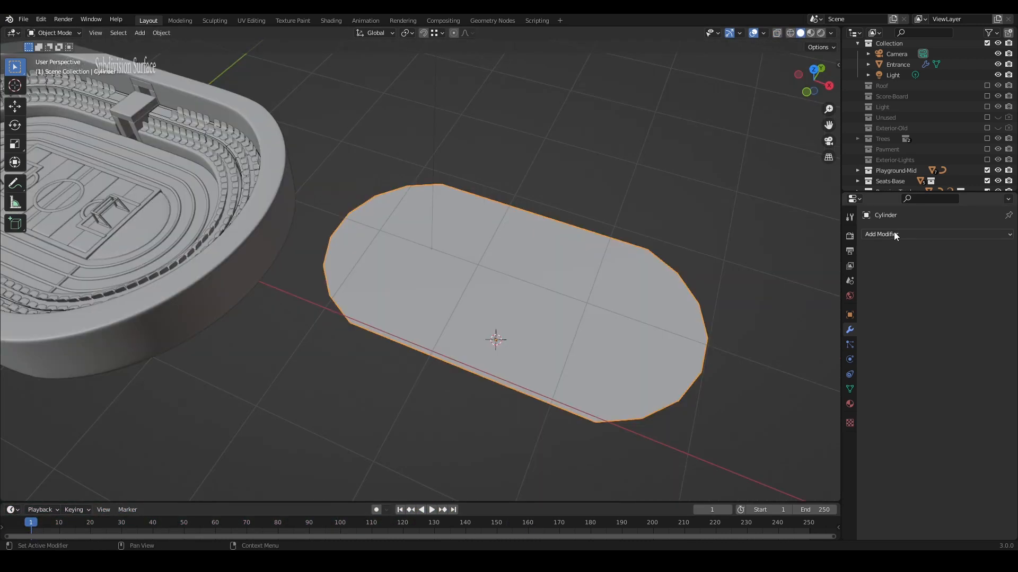
# - Try a Subdivision Surface modifier on the oval face and remove it again
pyautogui.click(893, 234)
pyautogui.click(814, 425)
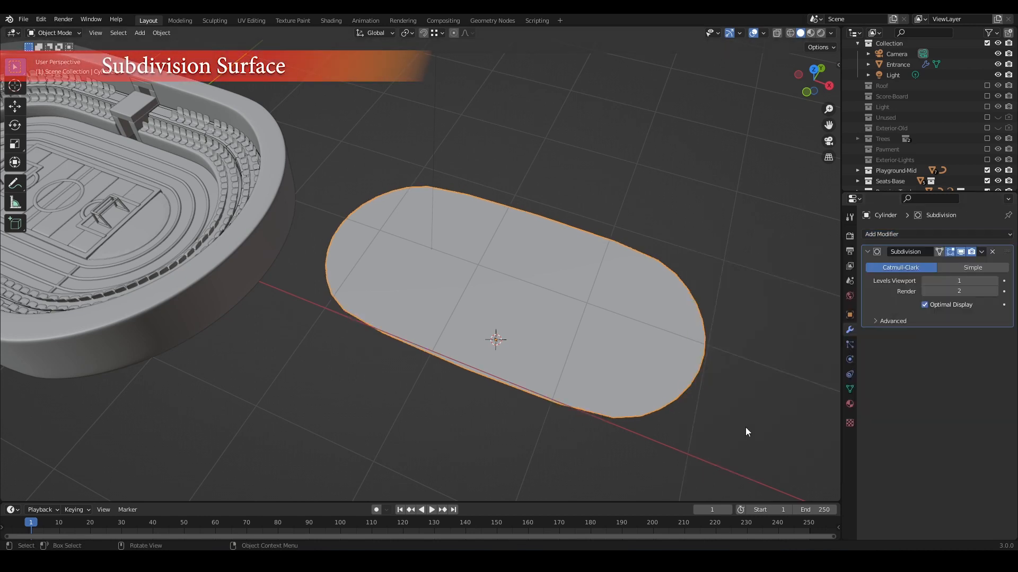
pyautogui.moveTo(746, 430); pyautogui.dragTo(627, 314, button='middle')
pyautogui.press('Tab')
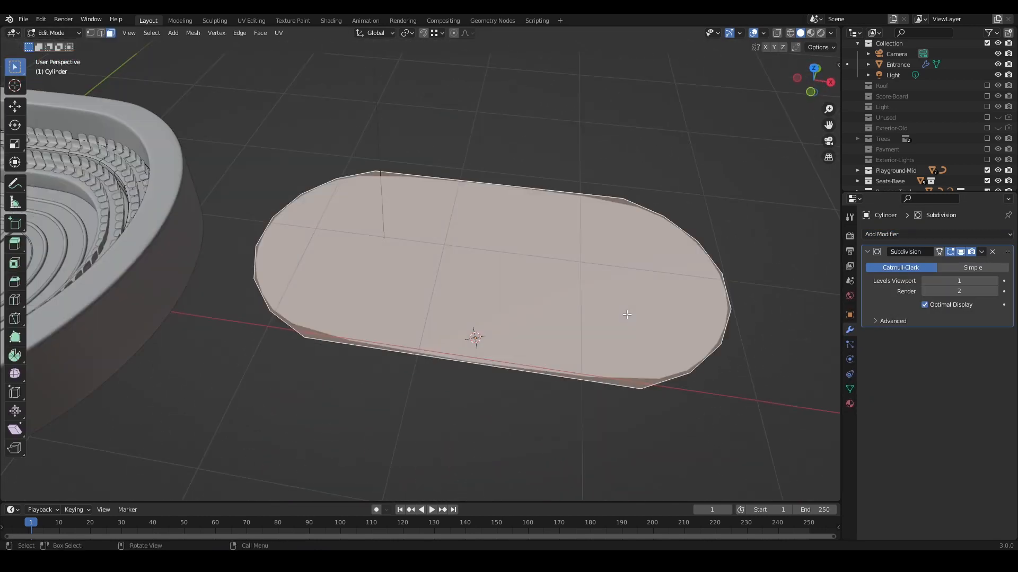
pyautogui.click(993, 253)
pyautogui.moveTo(790, 405); pyautogui.dragTo(767, 411, button='middle')
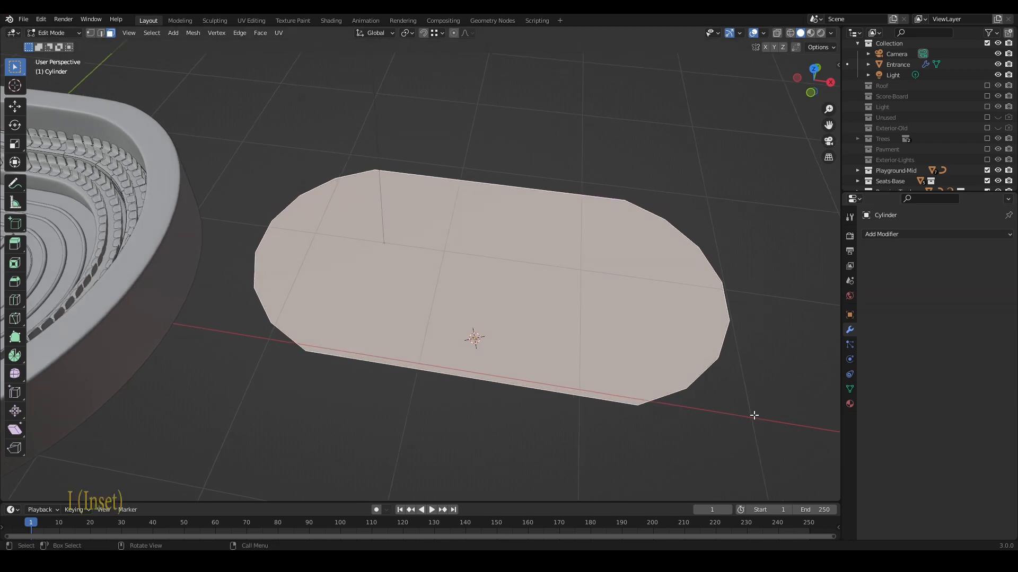
# - Inset the oval face by about 0.39 m to form the track ring
pyautogui.press('i')
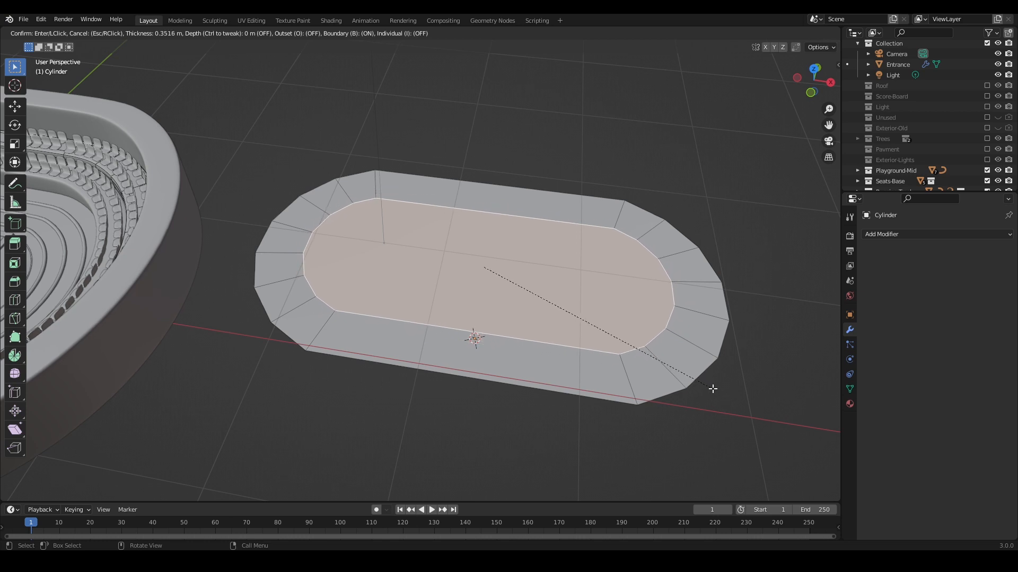
pyautogui.click(715, 384)
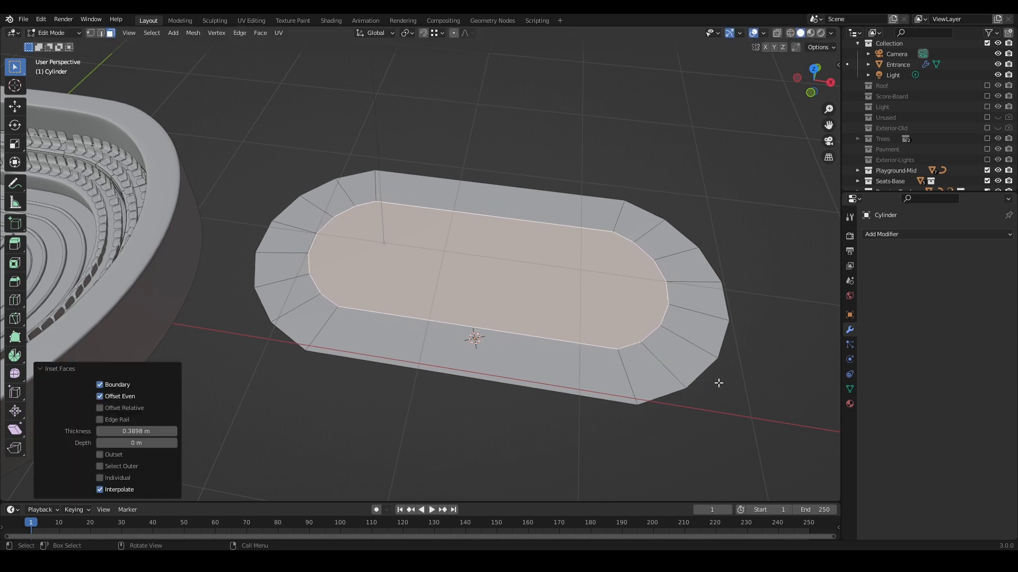
pyautogui.press('Tab')
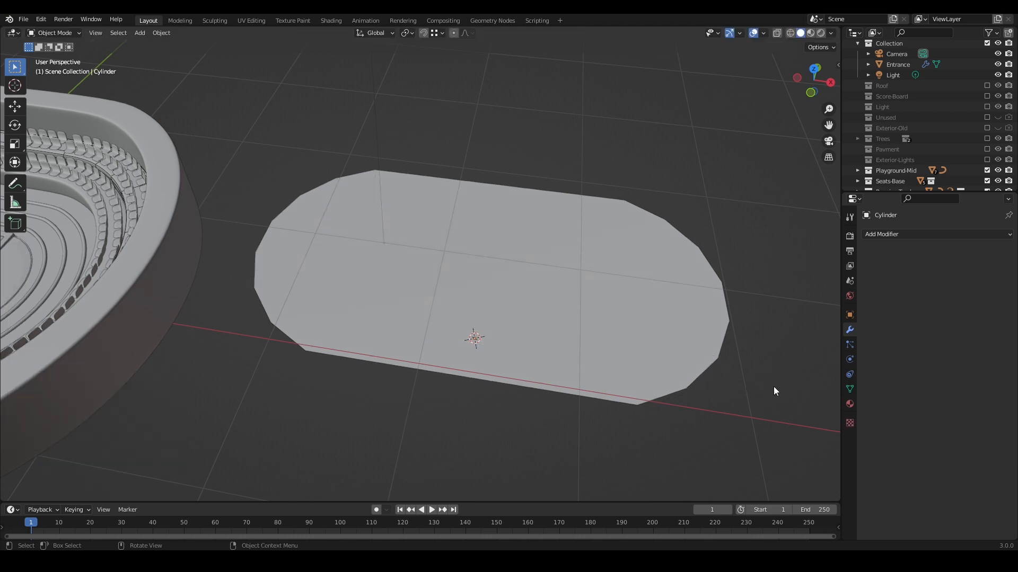
pyautogui.moveTo(773, 391); pyautogui.dragTo(595, 313, button='middle')
pyautogui.press('Tab')
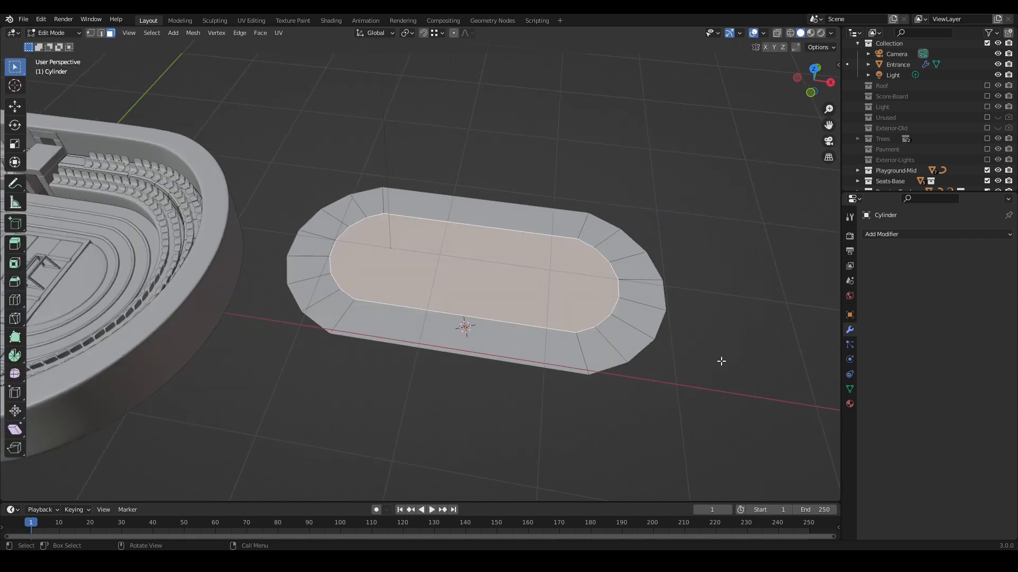
pyautogui.click(722, 359)
pyautogui.press('Tab')
# - Try a Subdivision Surface modifier on the inset oval
pyautogui.click(625, 324)
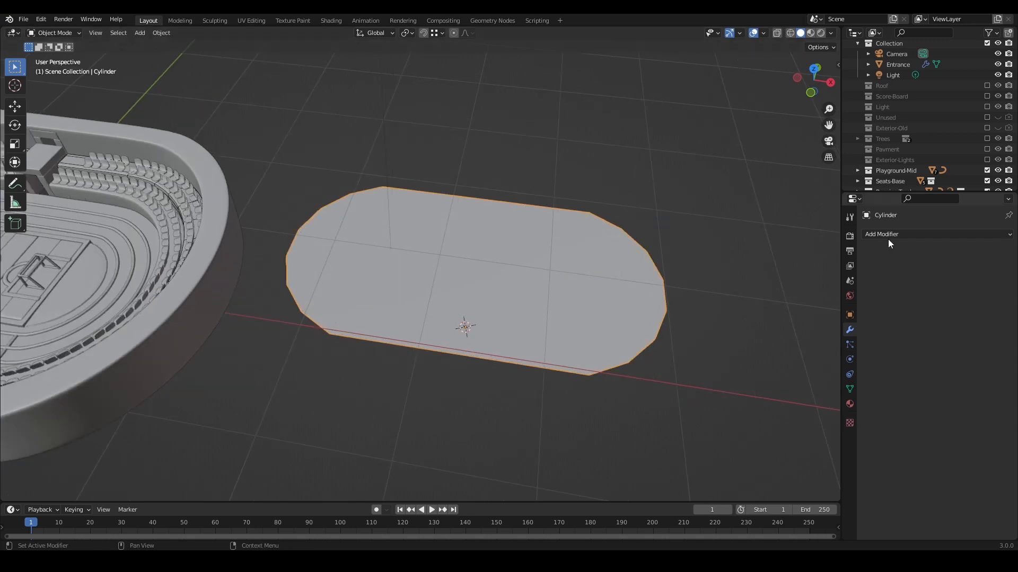
pyautogui.click(911, 234)
pyautogui.click(813, 427)
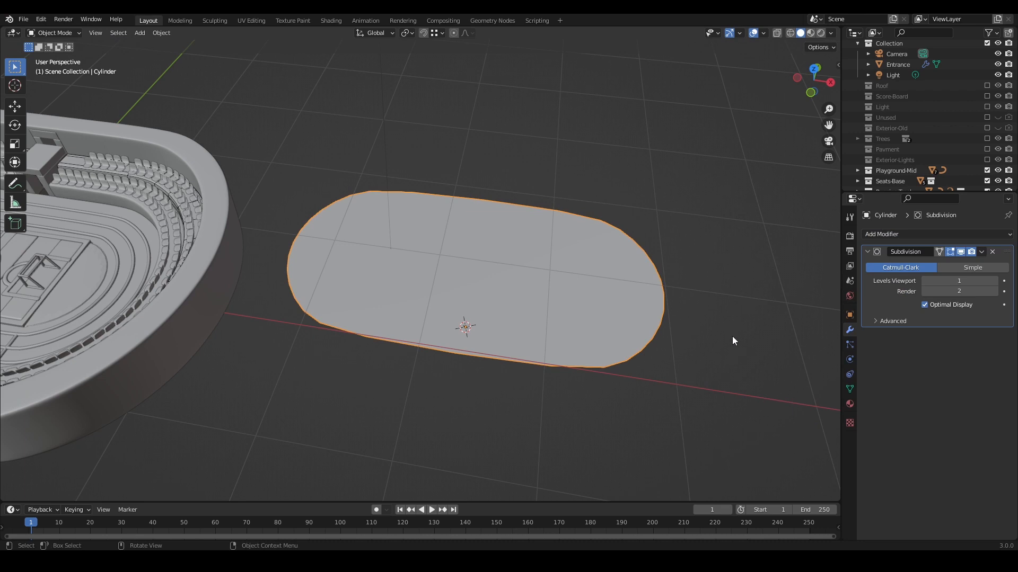
# - Cut a loop around the track ring and slide it close to the outer edge, factor about -0.76
pyautogui.press('Tab')
pyautogui.hotkey('ctrl', 'r')
pyautogui.click(623, 343)
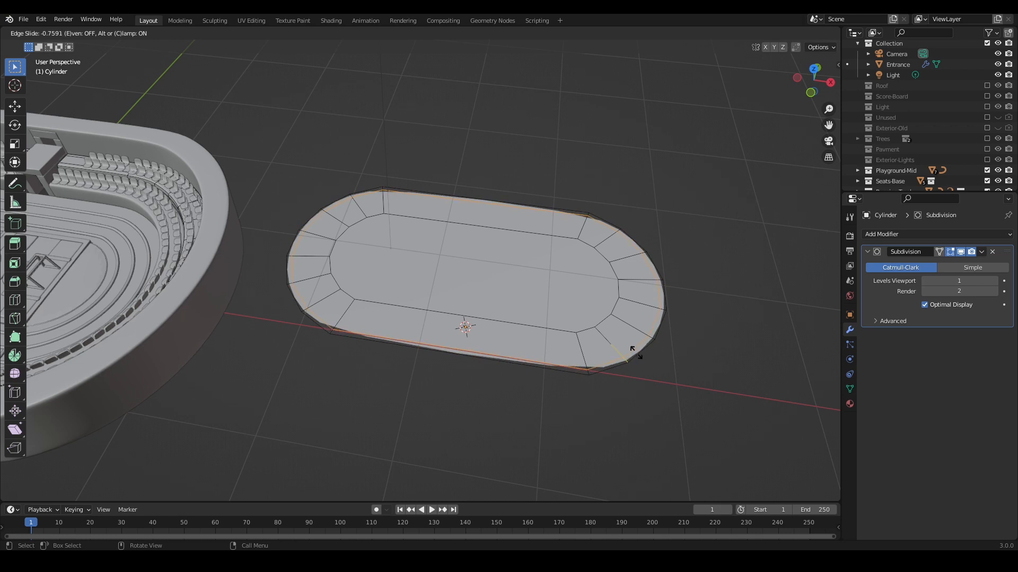
pyautogui.click(634, 351)
pyautogui.press('Tab')
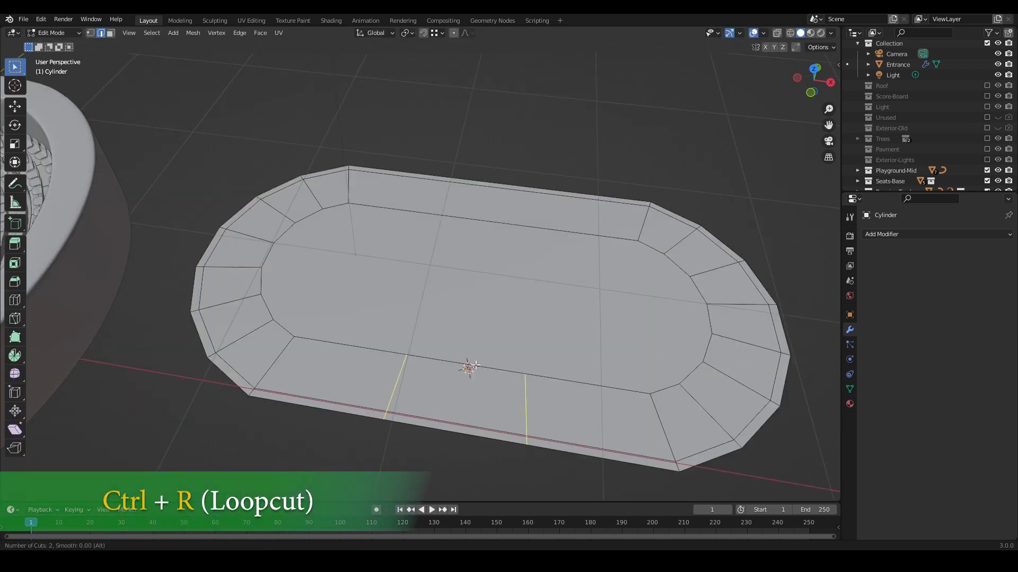
# - Add three evenly spaced loop cuts across each of the two straight sections of the track ring
pyautogui.scroll(1, 473, 366)
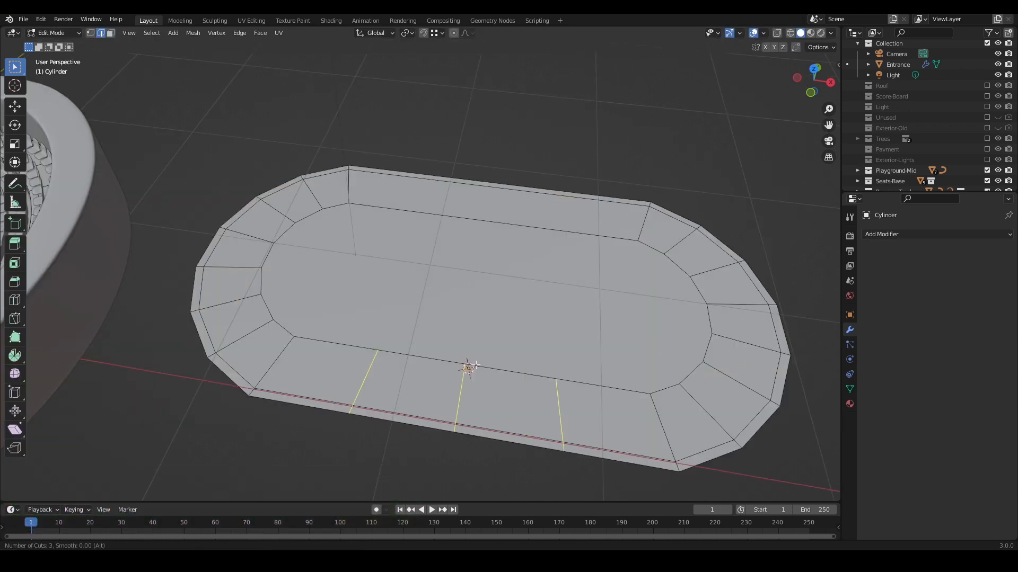
pyautogui.click(473, 365)
pyautogui.rightClick(473, 366)
pyautogui.hotkey('ctrl', 'r')
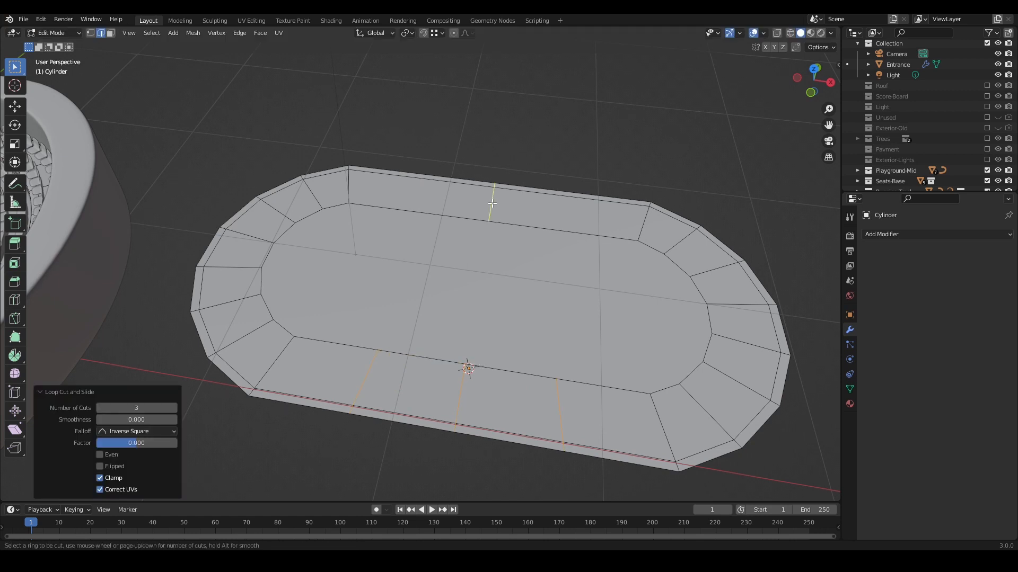
pyautogui.scroll(1, 493, 203)
pyautogui.rightClick(493, 203)
pyautogui.press('Tab')
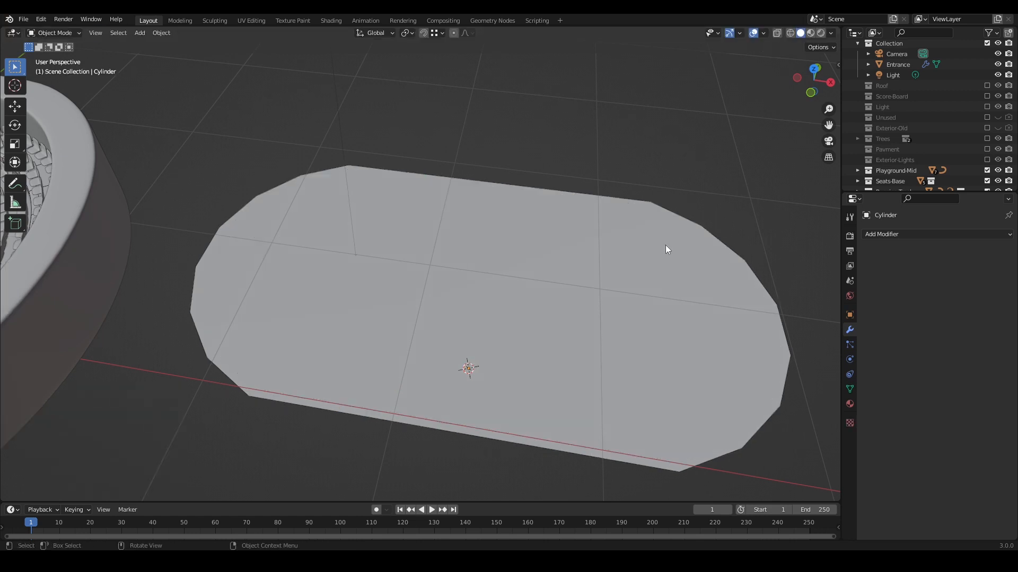
# - Try a Subdivision Surface modifier on the oval with the divided straights
pyautogui.click(901, 234)
pyautogui.click(821, 425)
pyautogui.click(706, 181)
# - Examine the finished stadium beside the new oval in material preview, and return to solid shading
pyautogui.scroll(-3, 704, 182)
pyautogui.moveTo(704, 186); pyautogui.dragTo(653, 262, button='middle')
pyautogui.press('KP_7')
pyautogui.keyDown('shift'); pyautogui.moveTo(560, 374); pyautogui.dragTo(730, 215, button='middle'); pyautogui.keyUp('shift')
pyautogui.moveTo(758, 258)
pyautogui.mouseDown(button='middle')
pyautogui.moveTo(710, 205)
pyautogui.moveTo(672, 284)
pyautogui.mouseUp(button='middle')
pyautogui.click(810, 33)
pyautogui.keyDown('shift'); pyautogui.moveTo(553, 218); pyautogui.dragTo(579, 201, button='middle'); pyautogui.keyUp('shift')
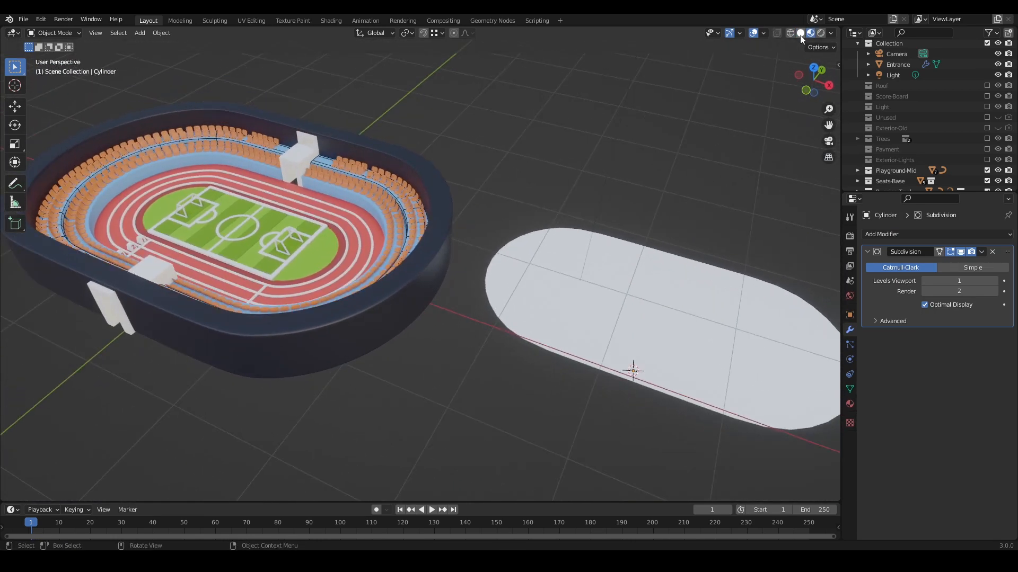
pyautogui.click(800, 34)
pyautogui.click(337, 225)
pyautogui.press('g')
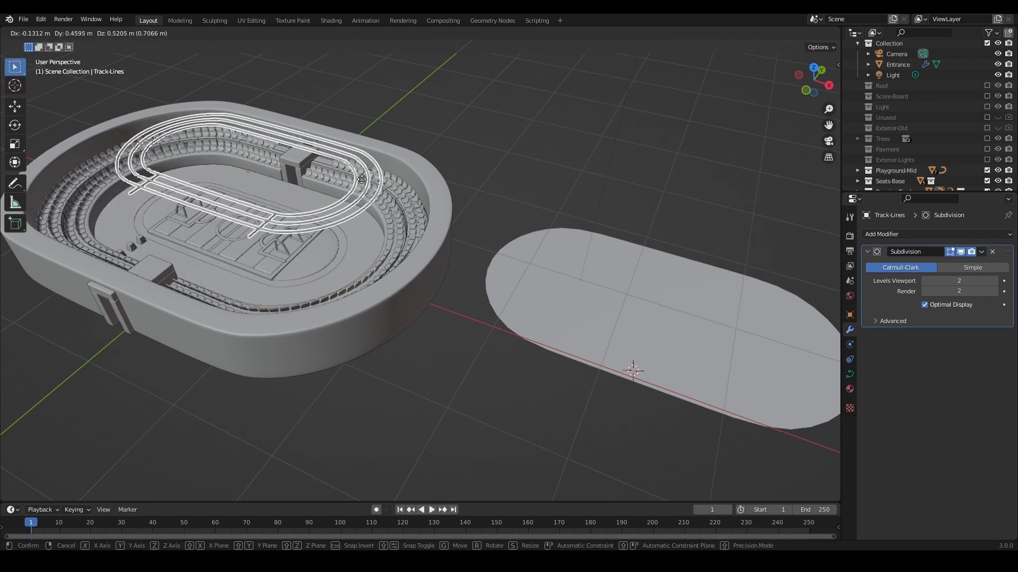
pyautogui.rightClick(334, 189)
pyautogui.click(500, 383)
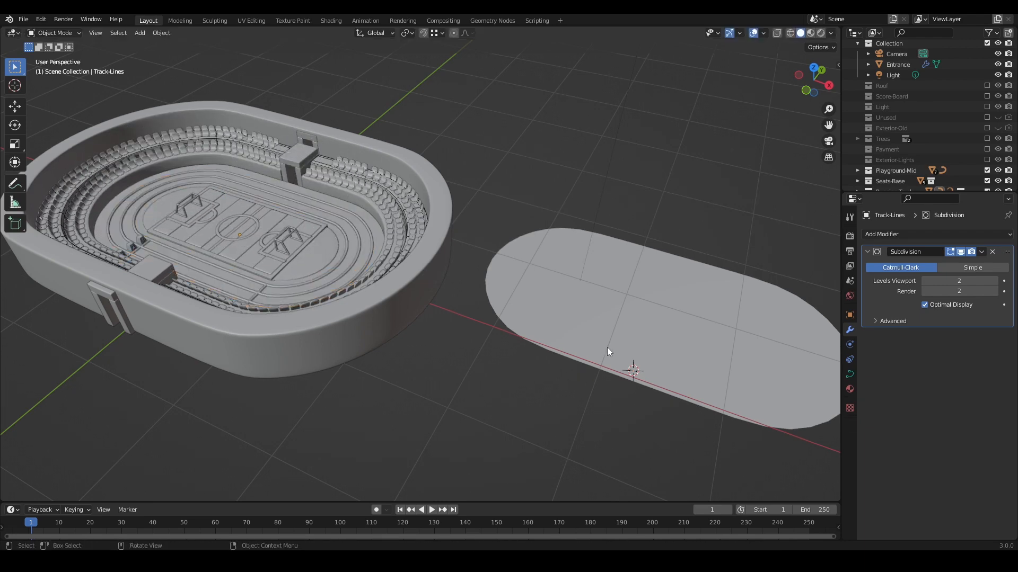
pyautogui.click(364, 221)
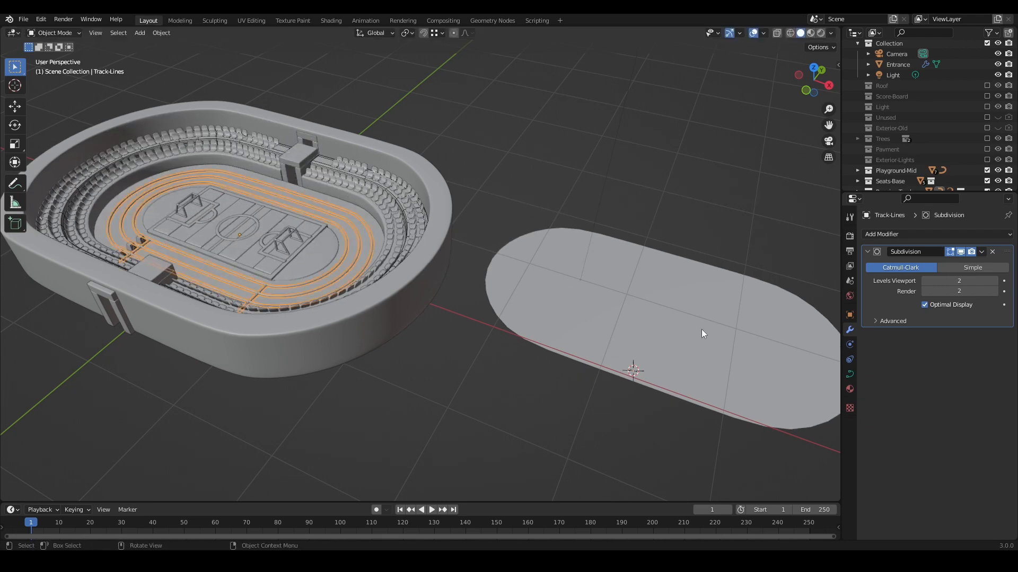
# - Select the new oval and turn on its wireframe display
pyautogui.click(701, 329)
pyautogui.press('q')
pyautogui.click(714, 337)
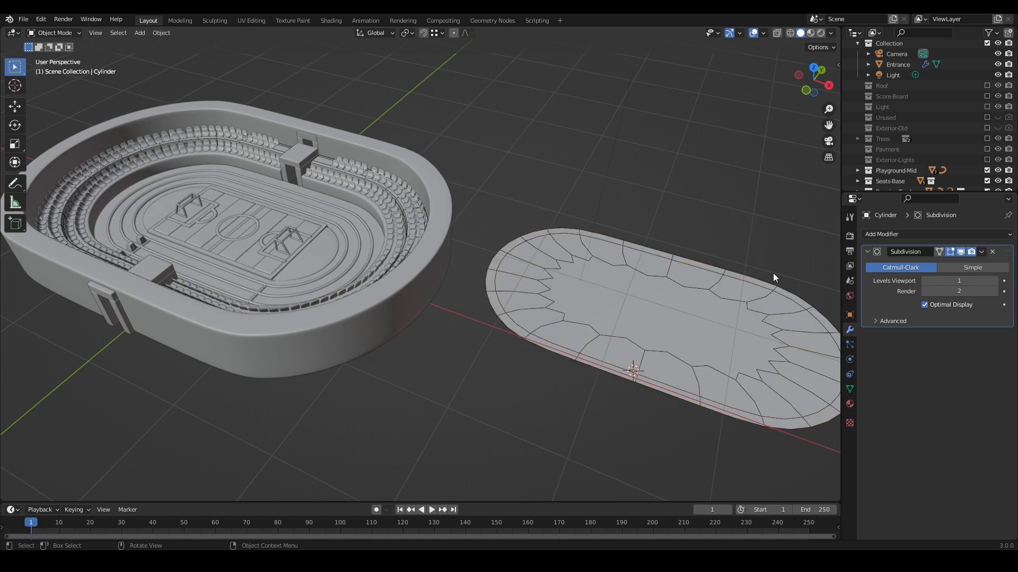
# - Remove the Subdivision modifier from the oval
pyautogui.moveTo(772, 272); pyautogui.dragTo(810, 272, button='middle')
pyautogui.click(992, 252)
pyautogui.moveTo(712, 319); pyautogui.dragTo(675, 324, button='middle')
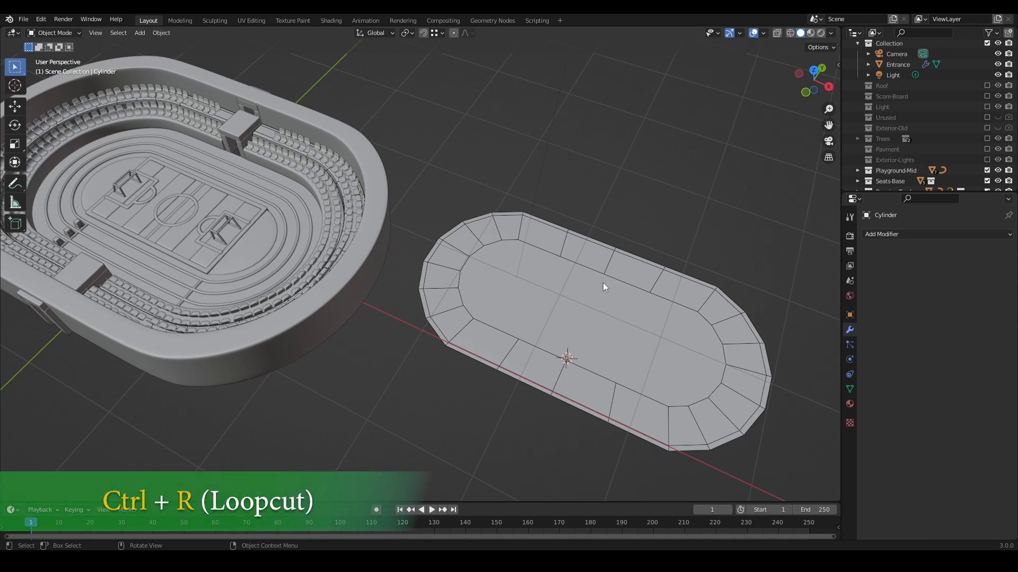
# - Inset the oval's central face by about 0.24 m
pyautogui.press('Tab')
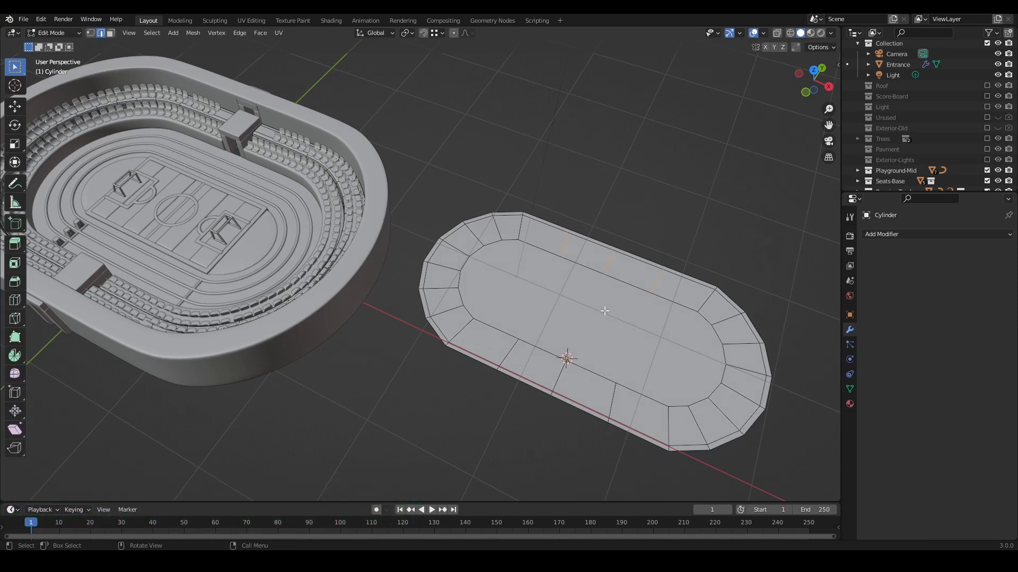
pyautogui.press('3')
pyautogui.click(609, 326)
pyautogui.press('i')
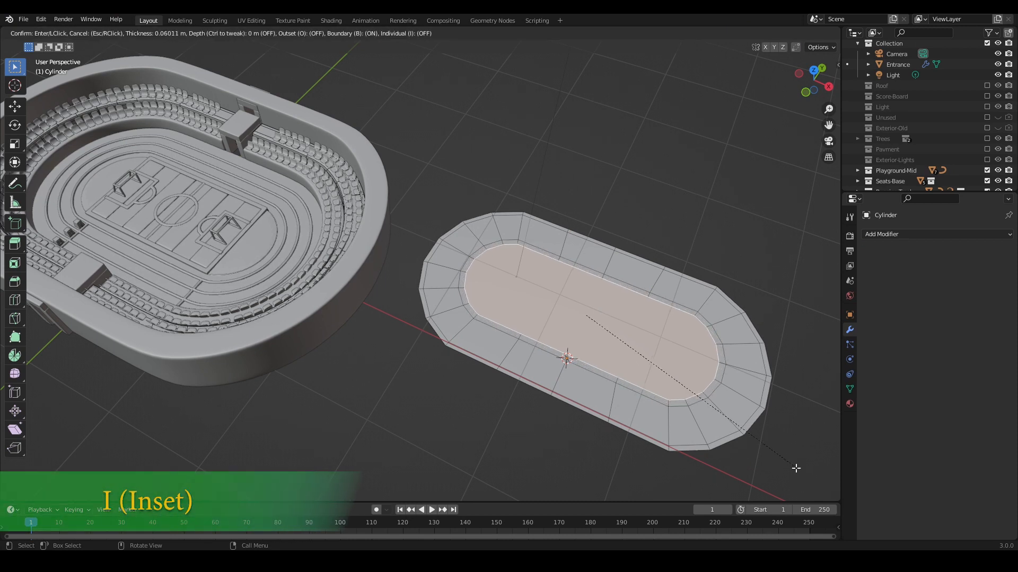
pyautogui.click(782, 459)
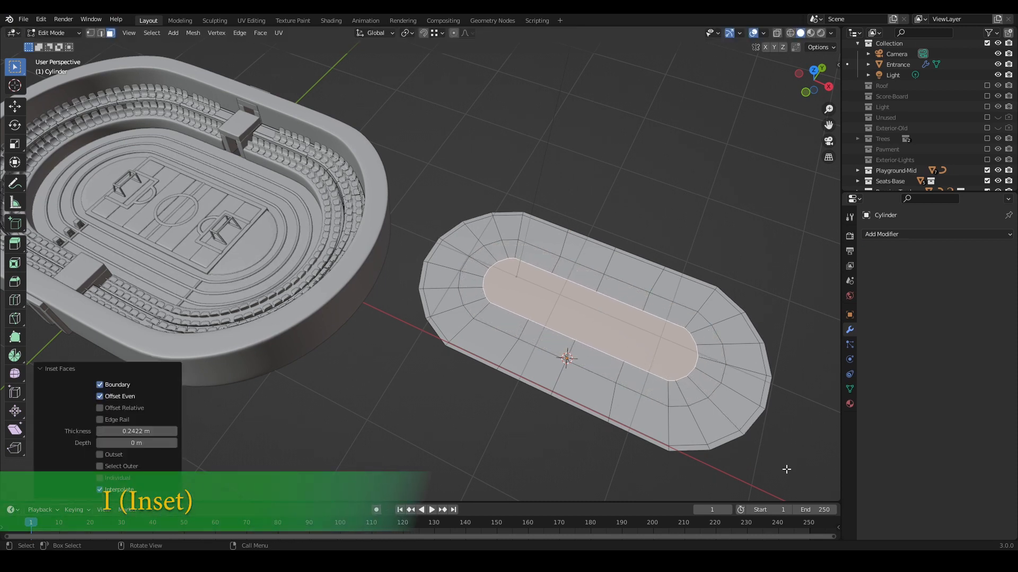
# - Add one centred loop cut around the oval's outer ring of faces
pyautogui.hotkey('ctrl', 'r')
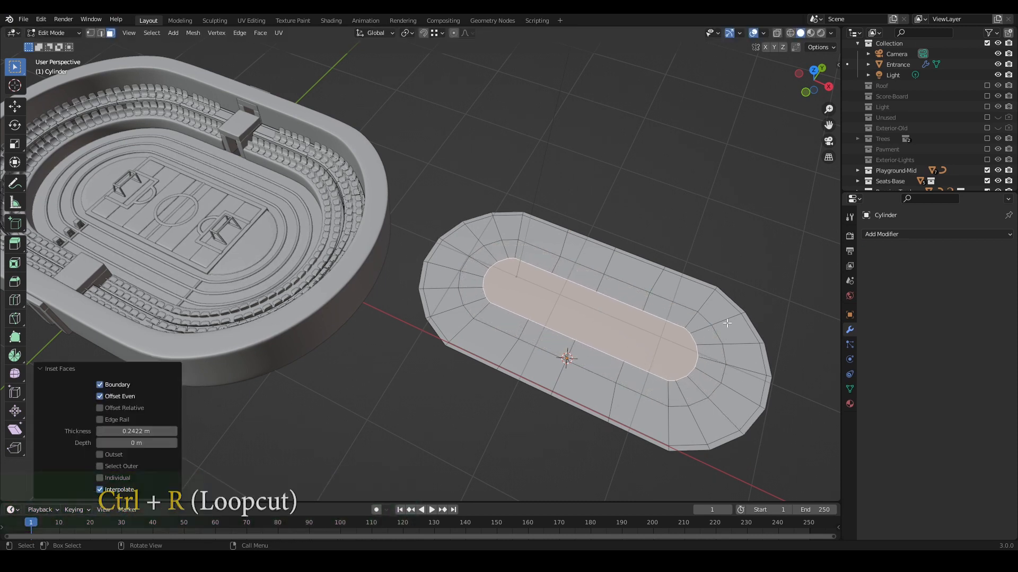
pyautogui.click(729, 324)
pyautogui.rightClick(729, 325)
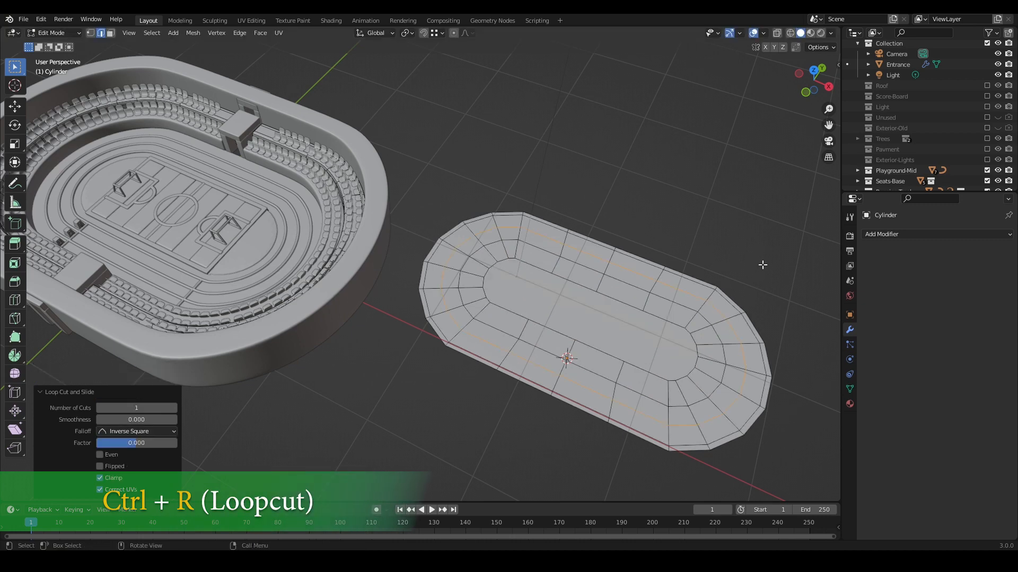
# - Duplicate the new edge loop in place, separate the copy into its own object and return to Object Mode
pyautogui.click(762, 264)
pyautogui.keyDown('alt'); pyautogui.click(735, 334); pyautogui.keyUp('alt')
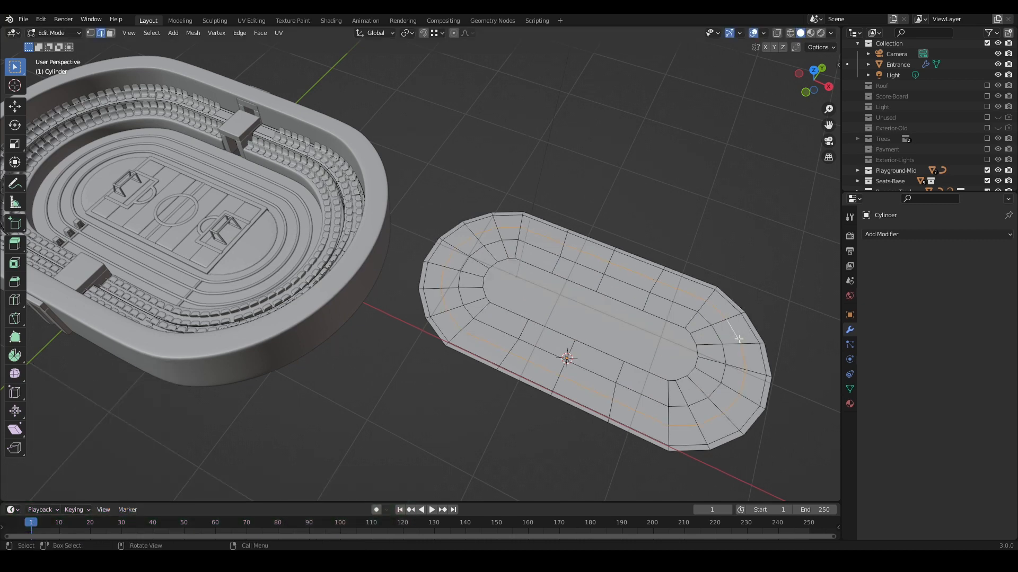
pyautogui.hotkey('shift', 'z')
pyautogui.hotkey('shift', 'z')
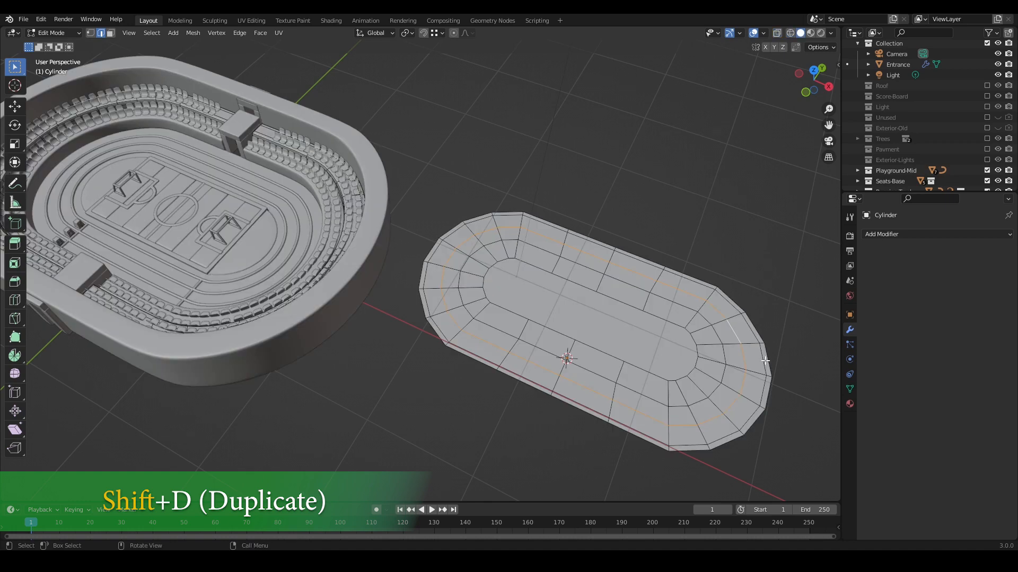
pyautogui.hotkey('shift', 'd')
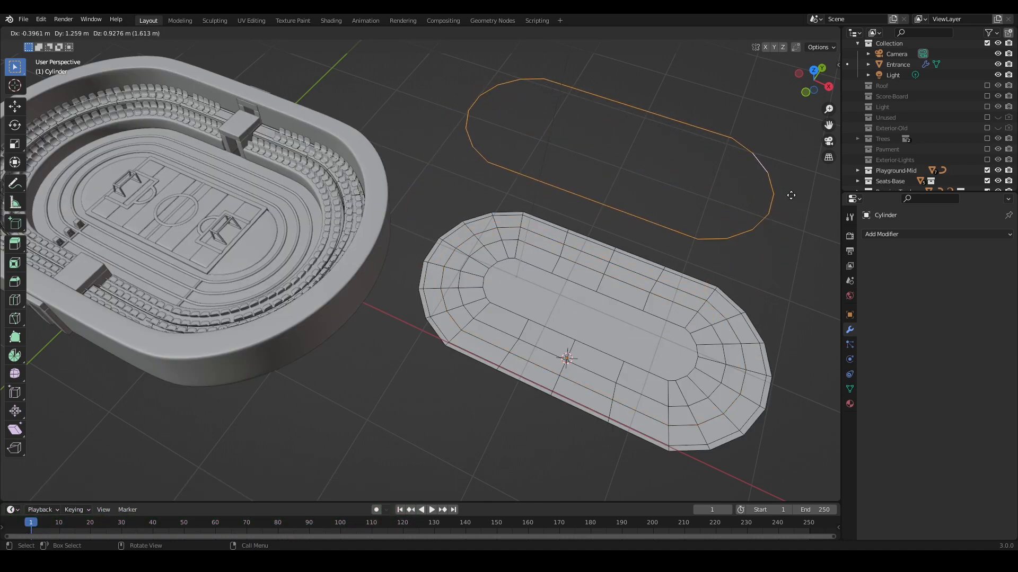
pyautogui.press('Escape')
pyautogui.press('p')
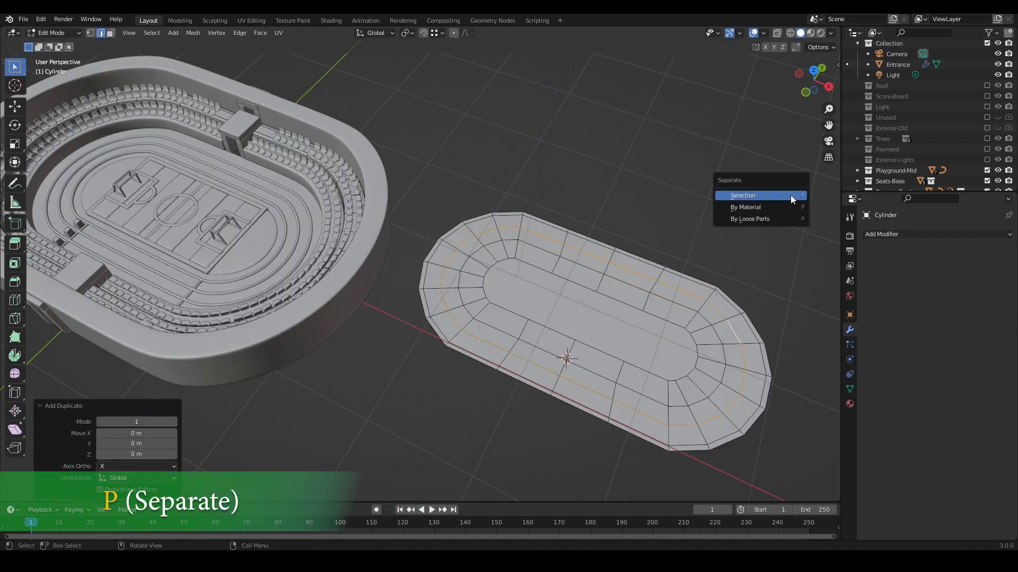
pyautogui.click(790, 195)
pyautogui.press('Tab')
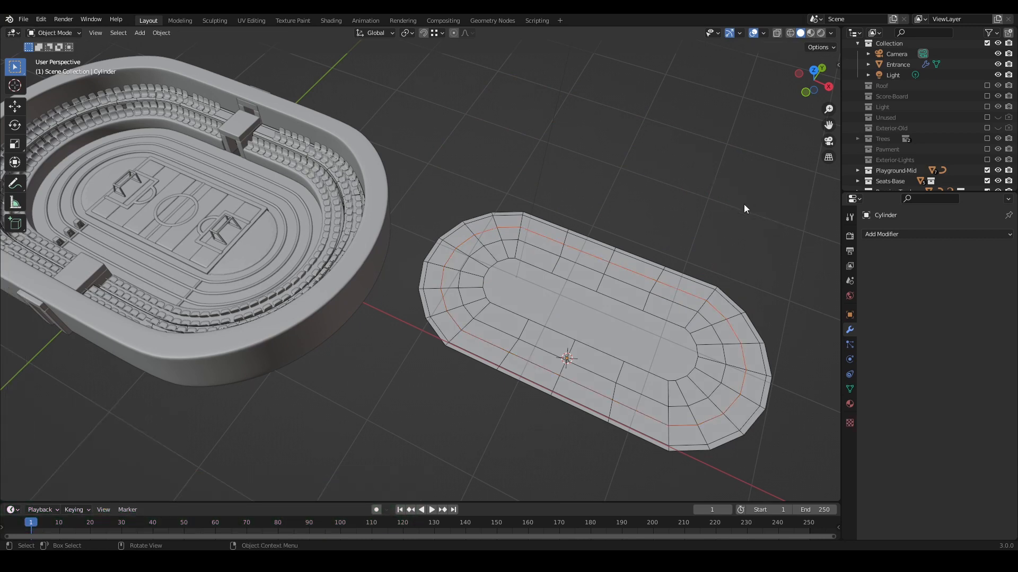
# - Select the separated edge loop and convert it to a curve
pyautogui.click(691, 295)
pyautogui.click(691, 294)
pyautogui.press('g')
pyautogui.press('Escape')
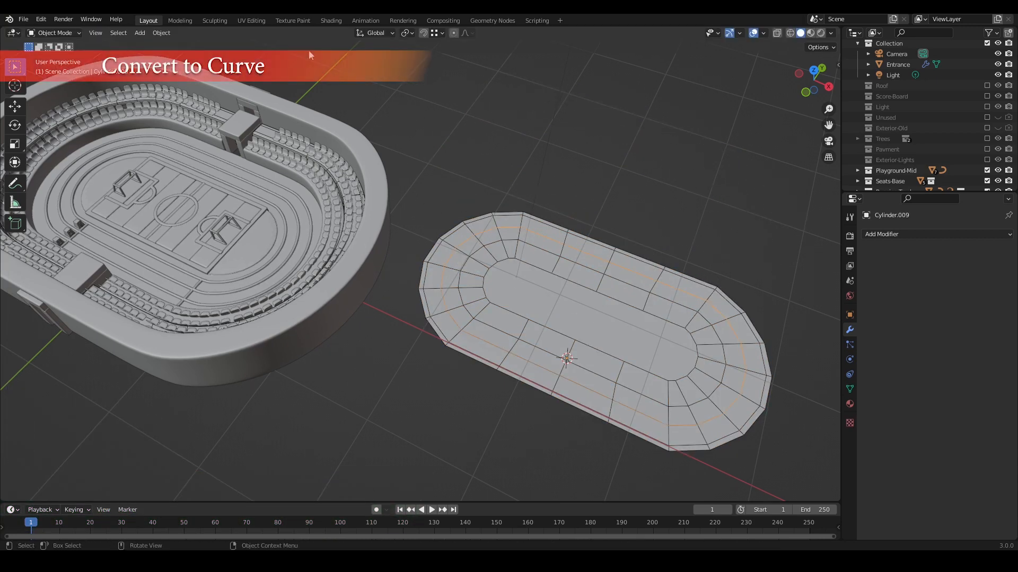
pyautogui.click(157, 34)
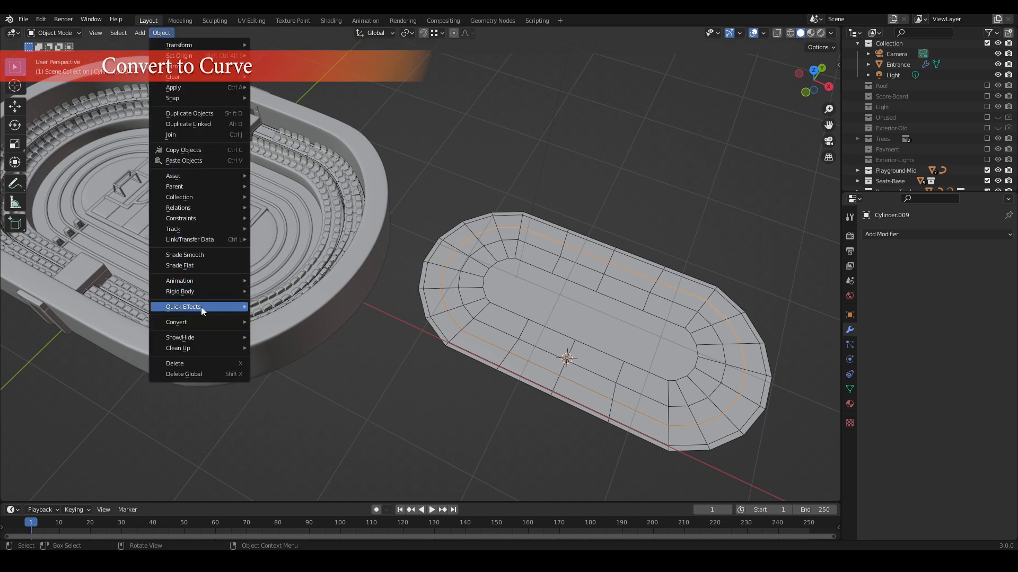
pyautogui.moveTo(206, 323)
pyautogui.click(288, 322)
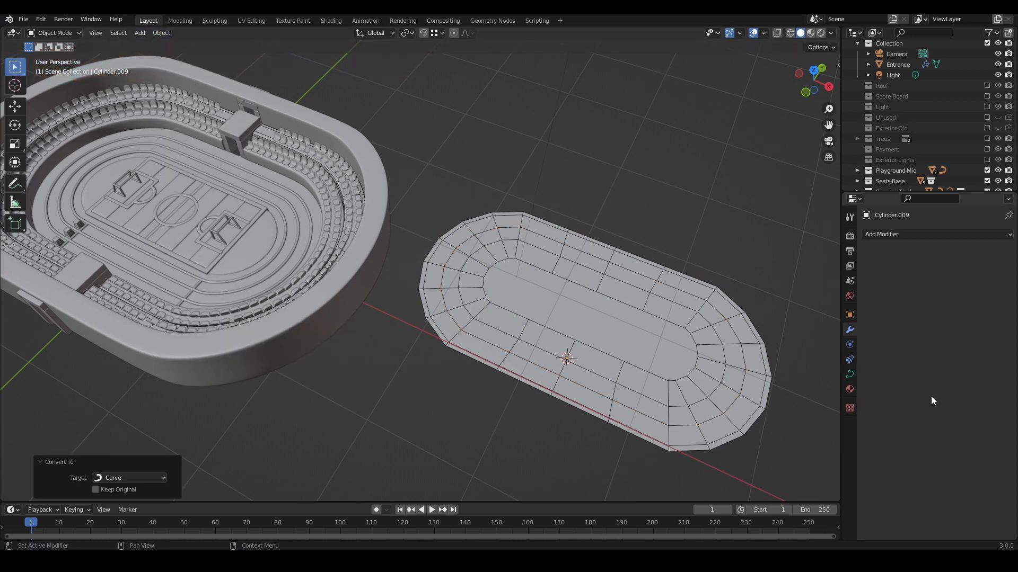
# - Try to select the converted curve alone on the overlapping oval, in solid and wireframe shading
pyautogui.click(717, 311)
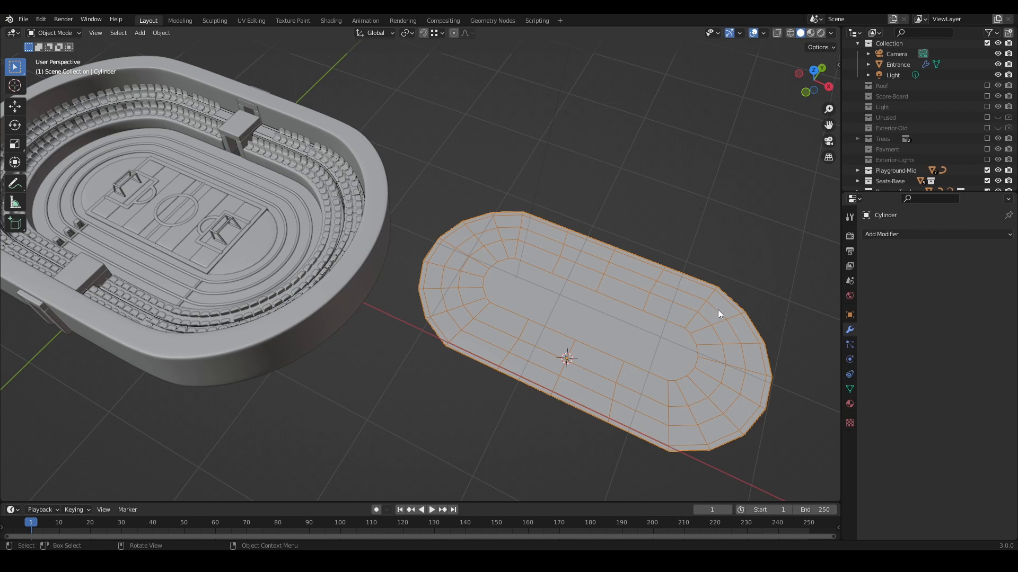
pyautogui.click(717, 310)
pyautogui.click(718, 311)
pyautogui.click(717, 312)
pyautogui.click(718, 312)
pyautogui.click(718, 312)
pyautogui.click(717, 312)
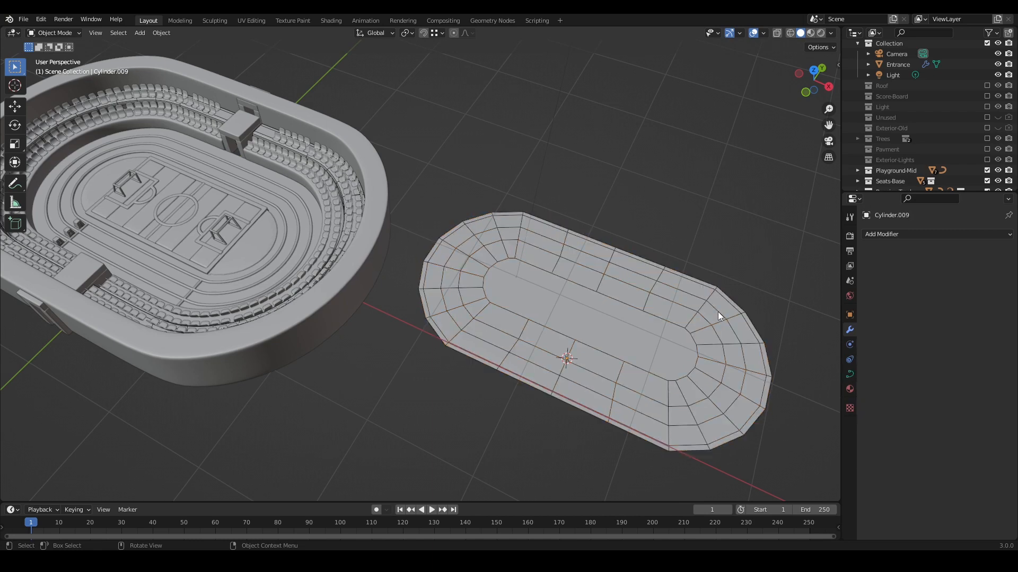
pyautogui.hotkey('shift', 'z')
pyautogui.click(732, 310)
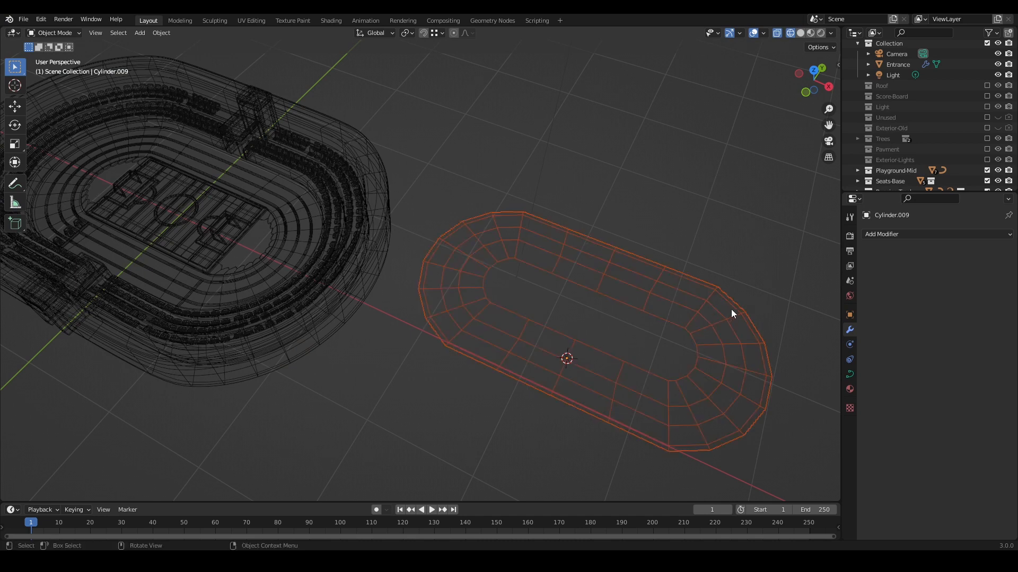
pyautogui.scroll(-15, 974, 111)
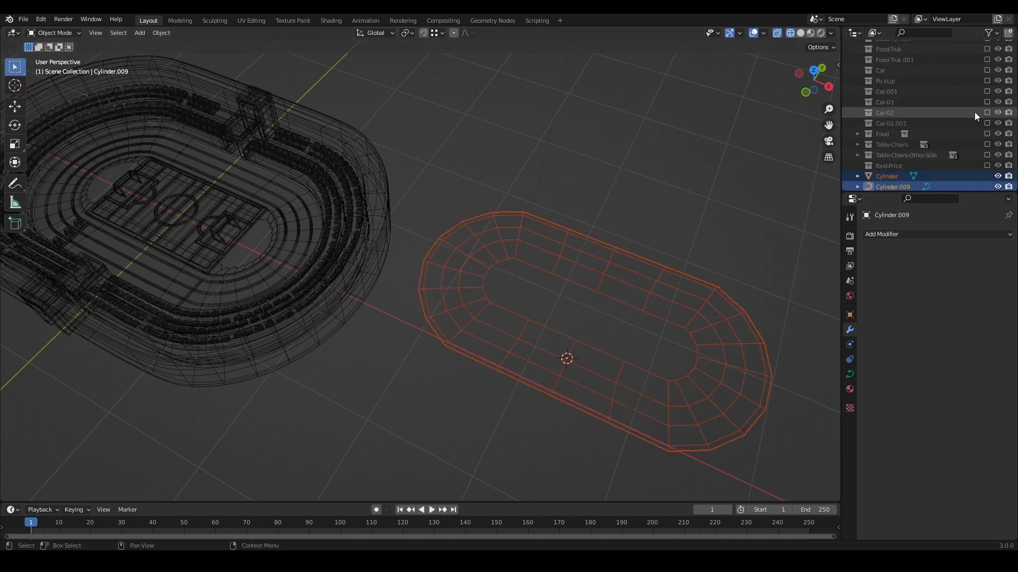
pyautogui.click(759, 171)
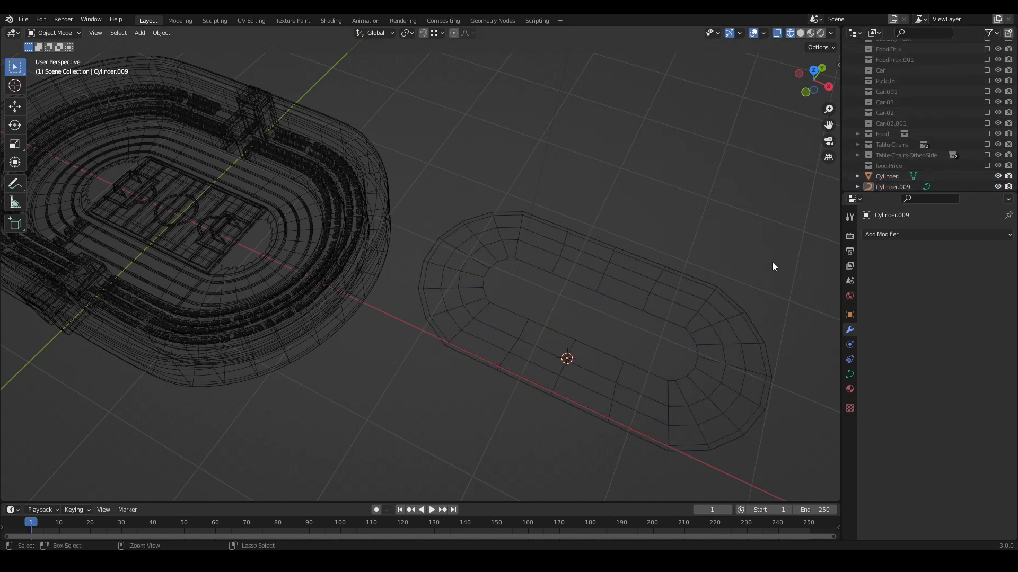
pyautogui.click(716, 308)
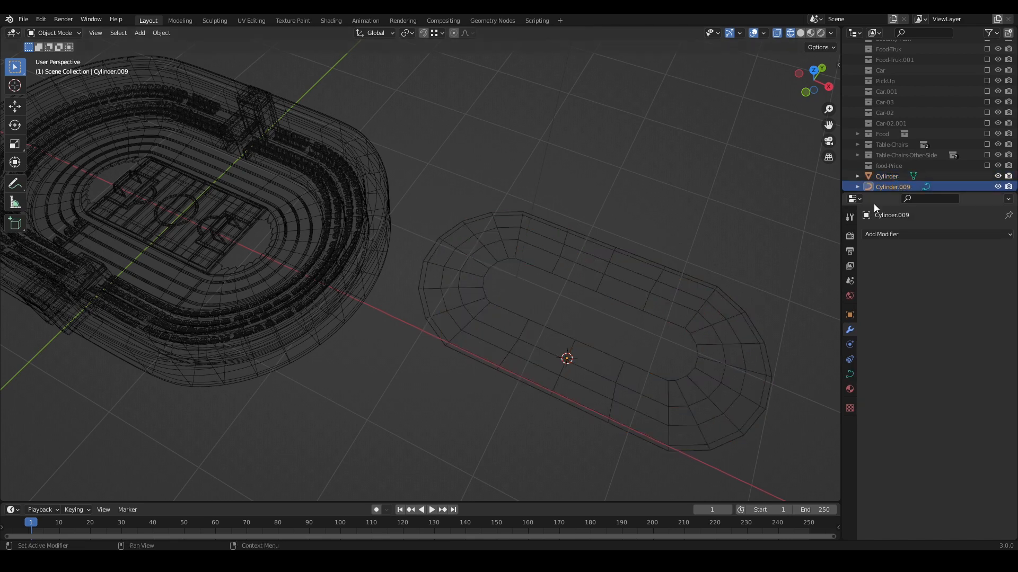
pyautogui.click(746, 250)
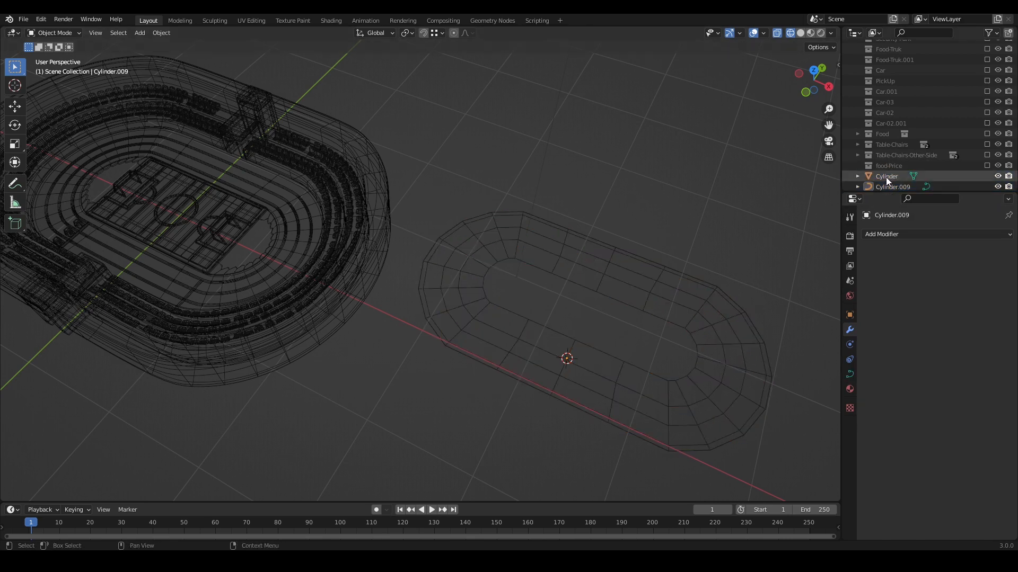
# - Select the converted curve from the scene list, return to solid shading and test its movement without relocating it
pyautogui.click(886, 177)
pyautogui.click(886, 185)
pyautogui.scroll(-1, 715, 252)
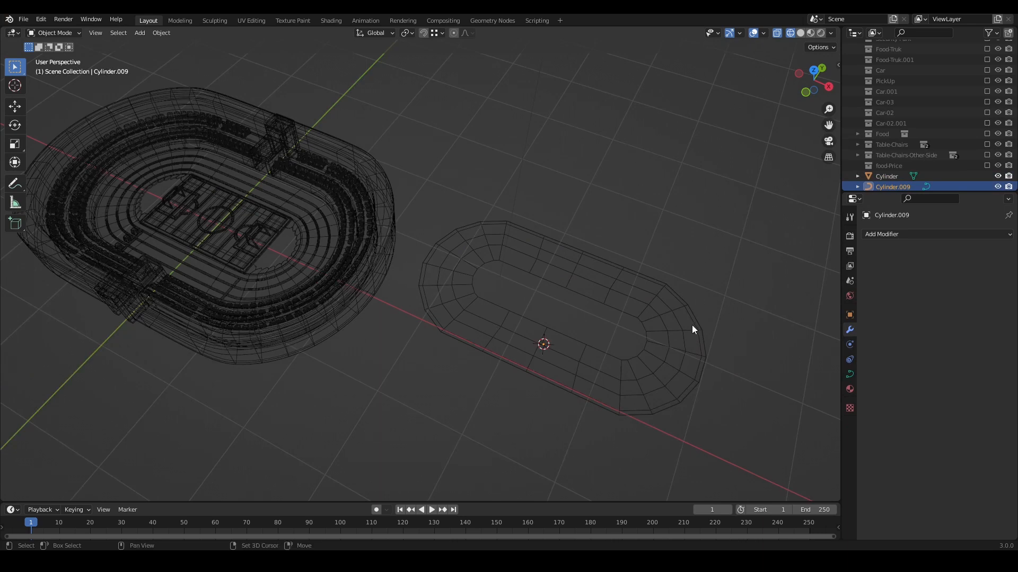
pyautogui.hotkey('shift', 'z')
pyautogui.press('g')
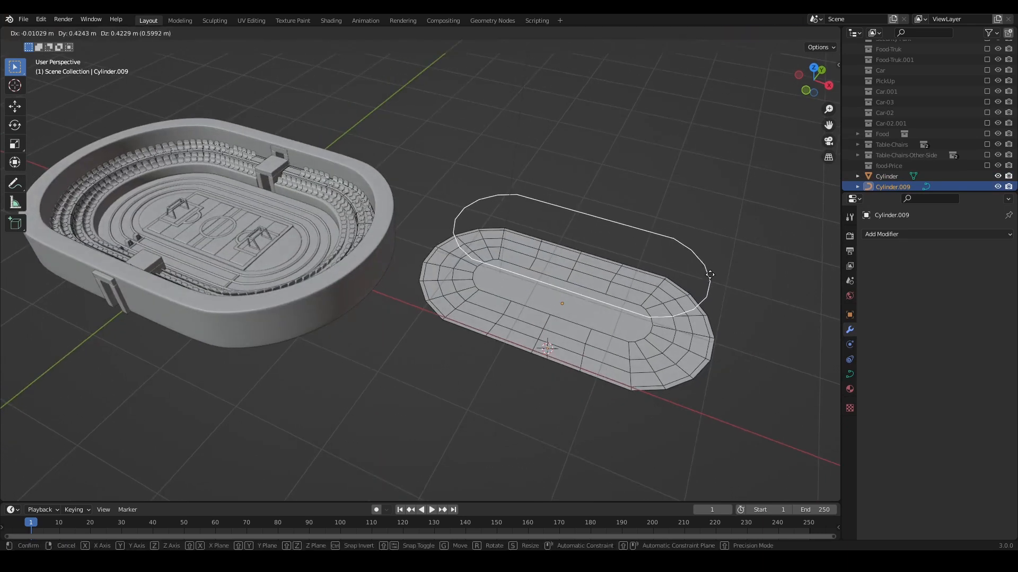
pyautogui.rightClick(710, 275)
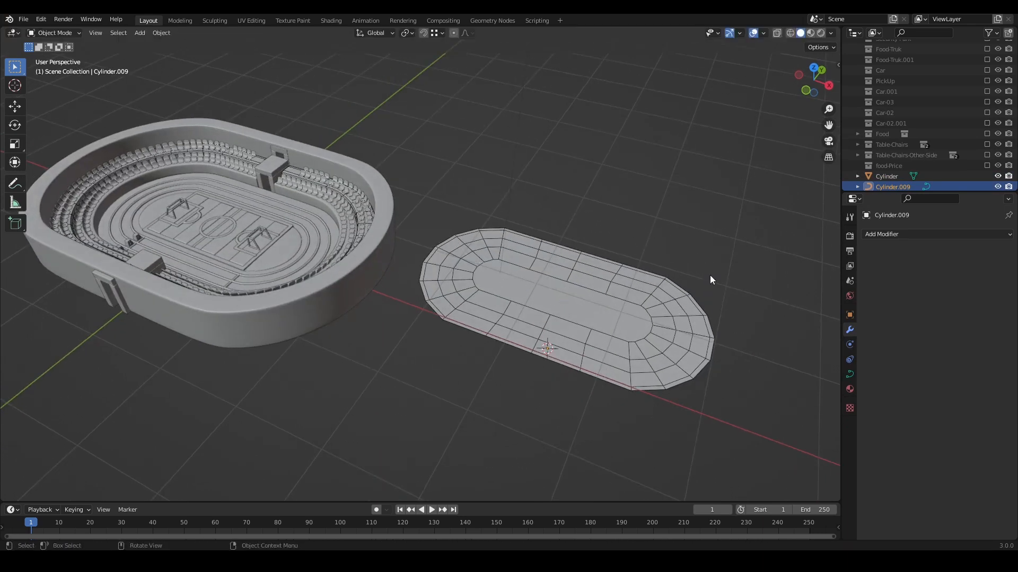
# - Give the curve a round bevel with 0.02 m depth and set its preview resolution to 1
pyautogui.click(849, 375)
pyautogui.scroll(-2, 936, 487)
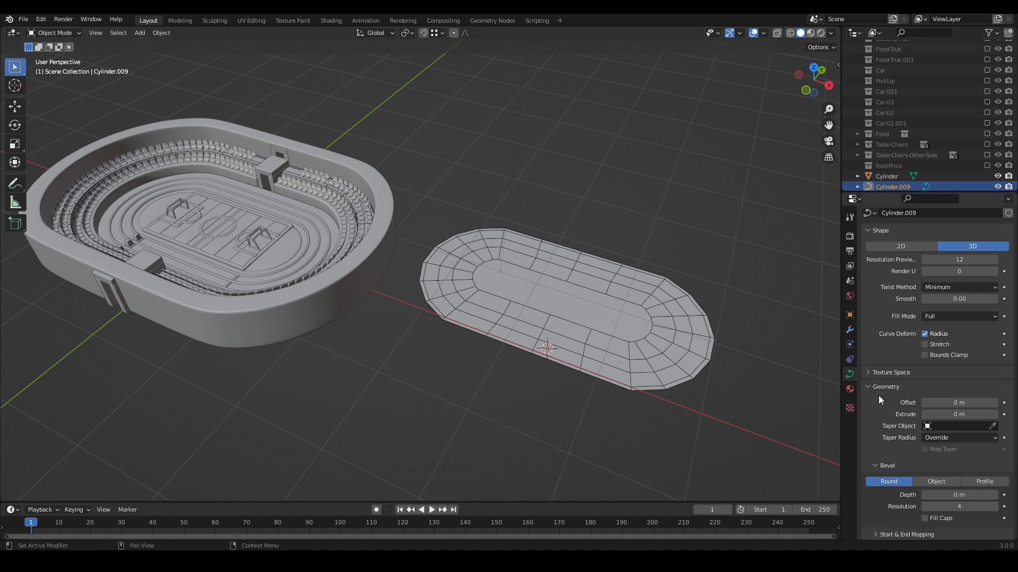
pyautogui.click(995, 475)
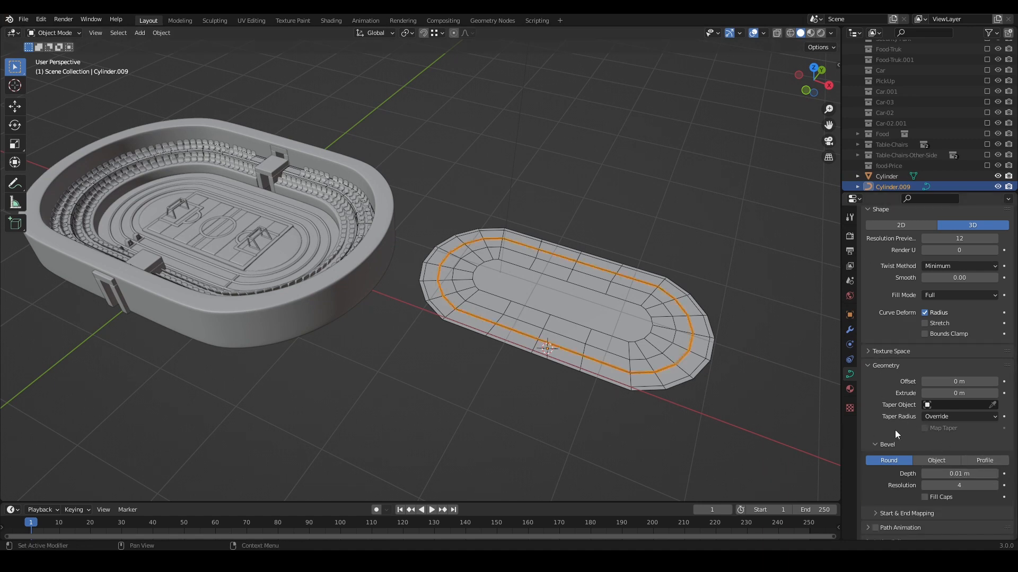
pyautogui.scroll(5, 727, 395)
pyautogui.keyDown('shift'); pyautogui.moveTo(640, 380); pyautogui.dragTo(552, 328, button='middle'); pyautogui.keyUp('shift')
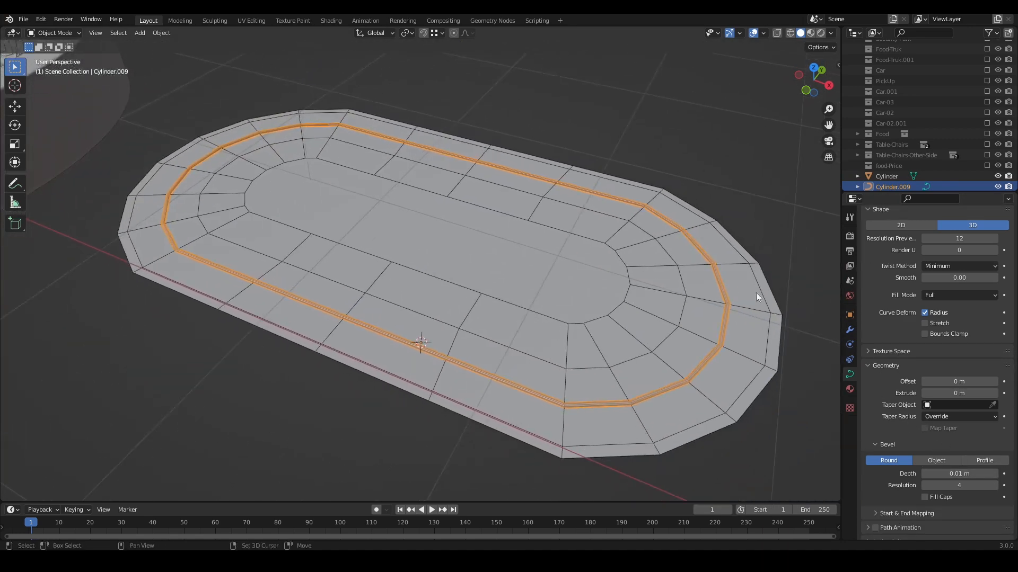
pyautogui.click(962, 238)
pyautogui.press('Return')
pyautogui.click(996, 474)
pyautogui.press('Tab')
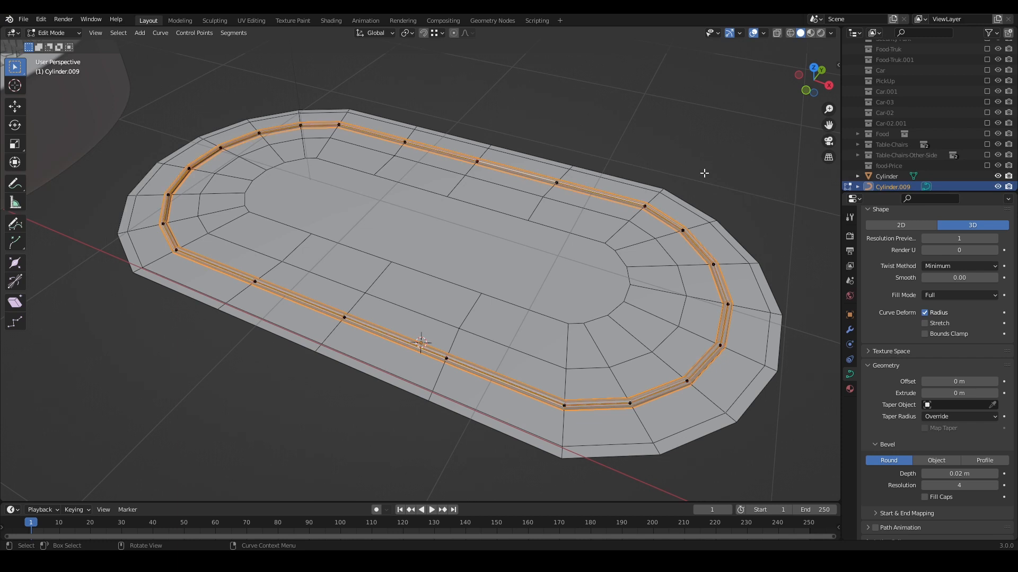
pyautogui.press('Tab')
# - Turn off the curve's wireframe display and shade the curve smooth
pyautogui.click(729, 188)
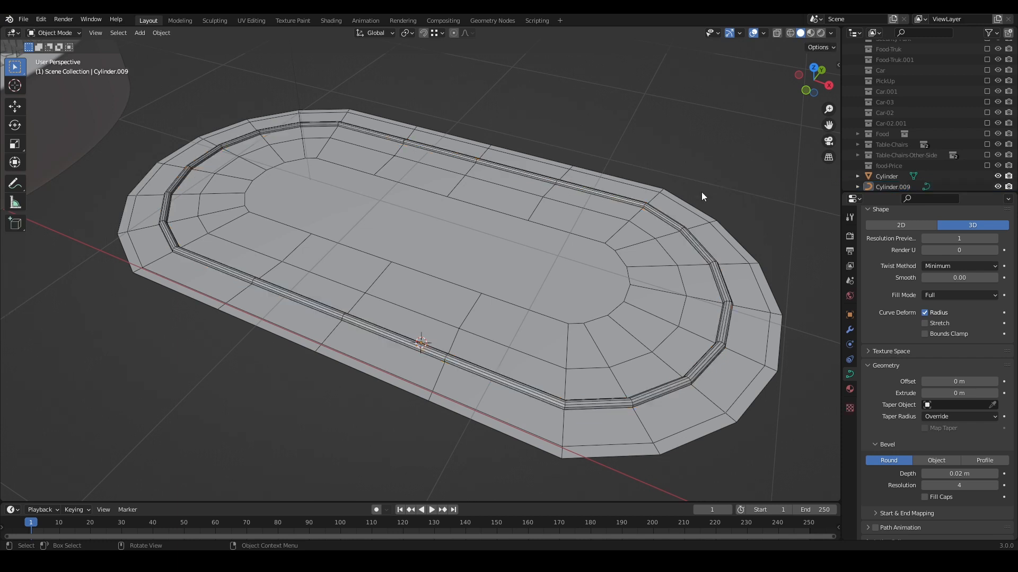
pyautogui.click(657, 211)
pyautogui.hotkey('alt', 'a')
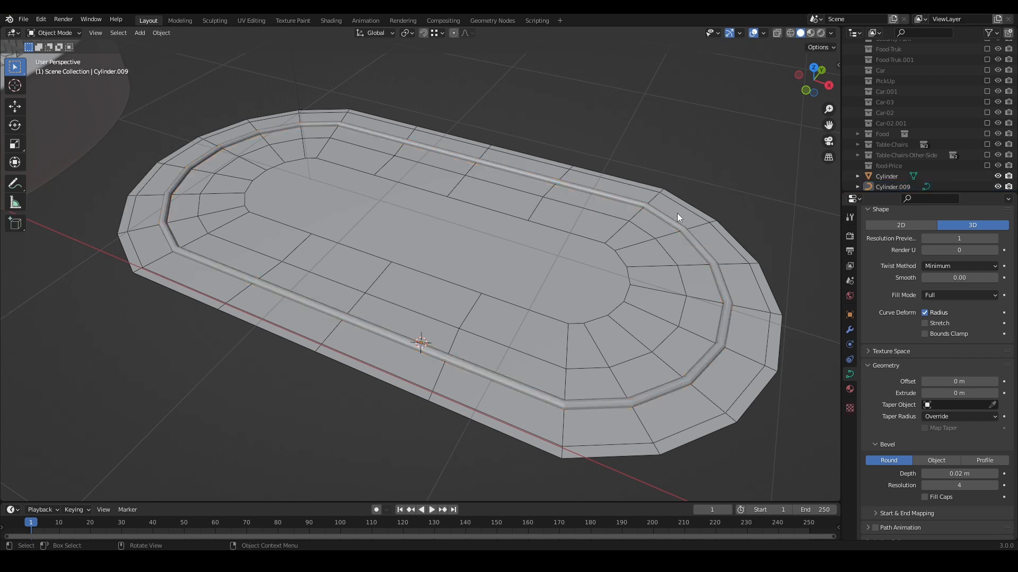
pyautogui.click(672, 222)
pyautogui.rightClick(672, 222)
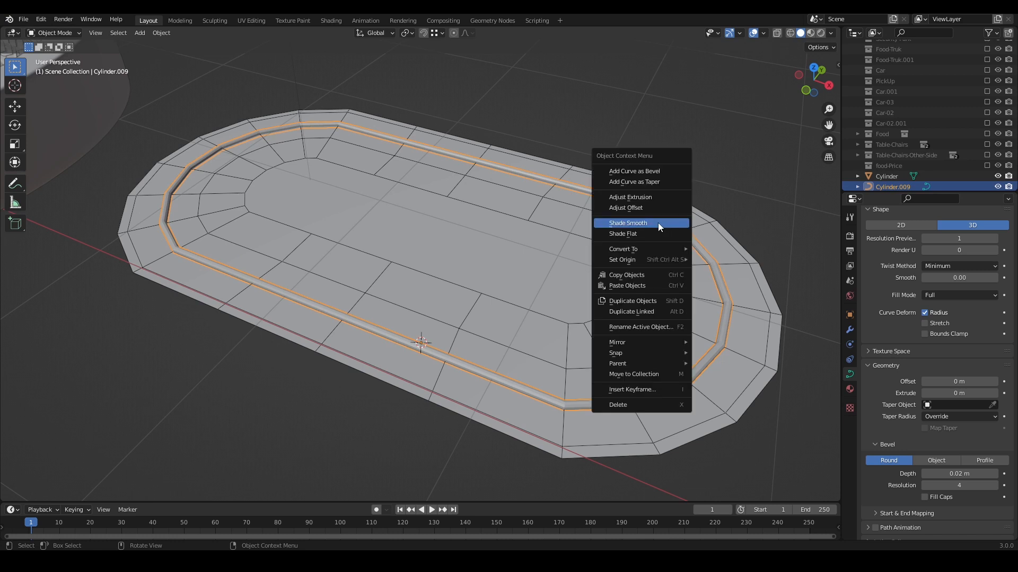
pyautogui.hotkey('alt', 'a')
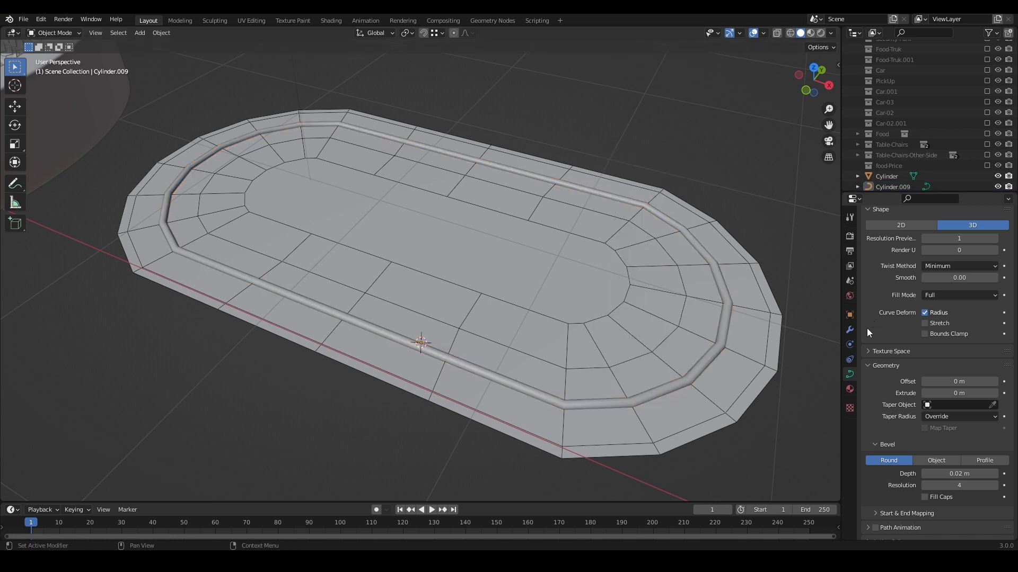
# - Turn off the wireframe display of the flat oval and deselect it
pyautogui.click(740, 269)
pyautogui.press('q')
pyautogui.click(738, 265)
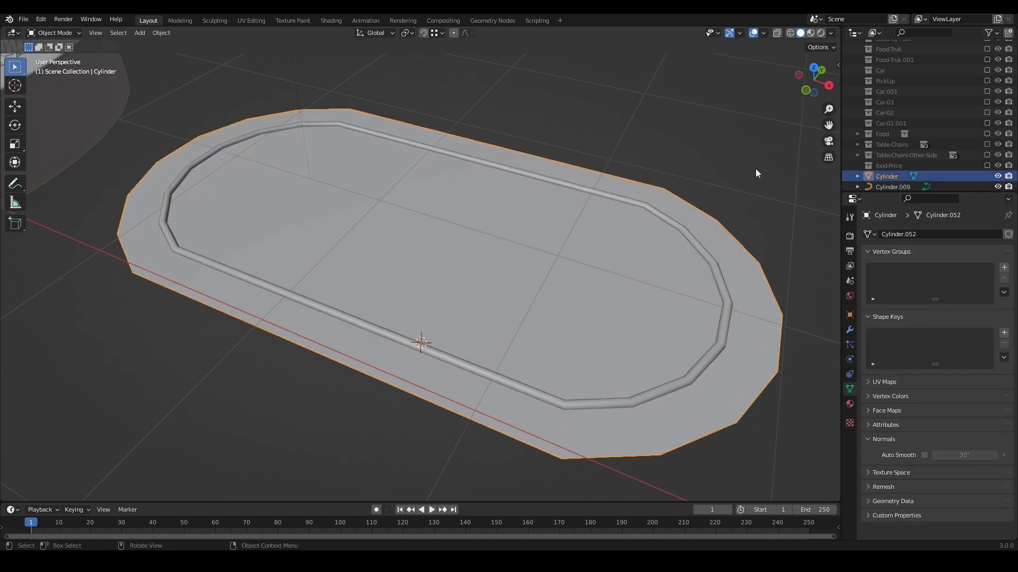
pyautogui.click(755, 168)
# - Add a Subdivision Surface modifier to the bevelled curve
pyautogui.click(708, 252)
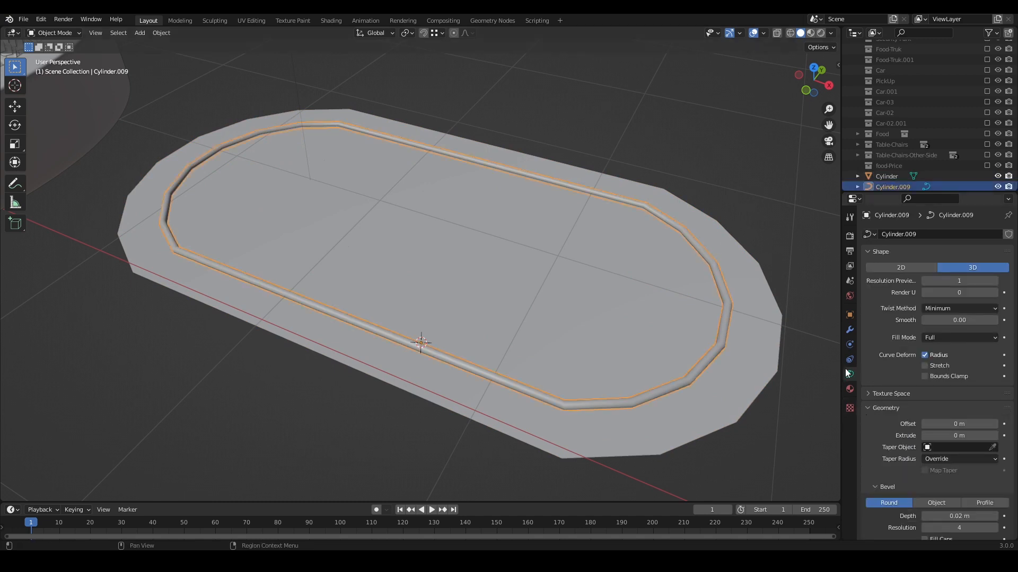
pyautogui.click(848, 329)
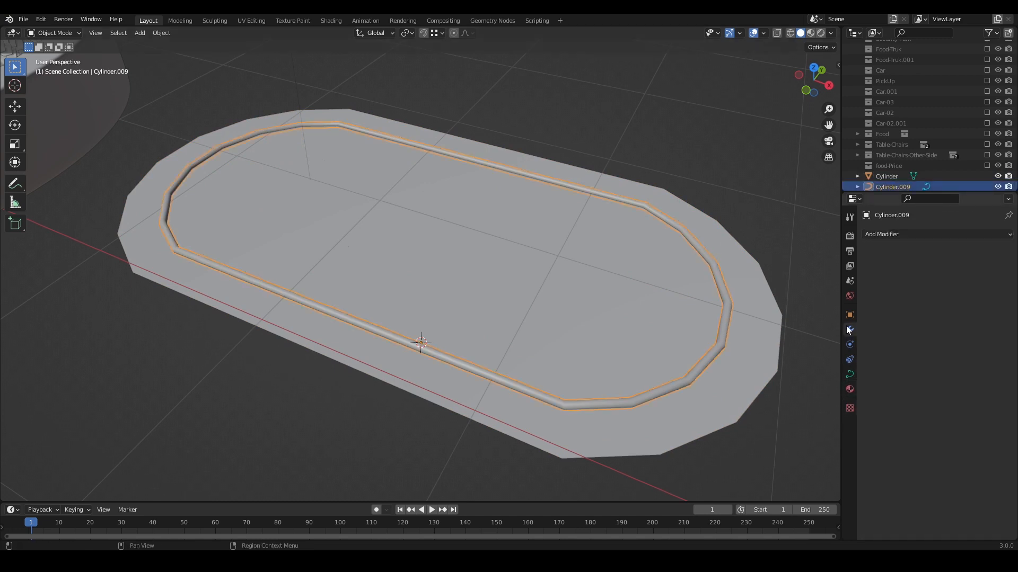
pyautogui.click(911, 235)
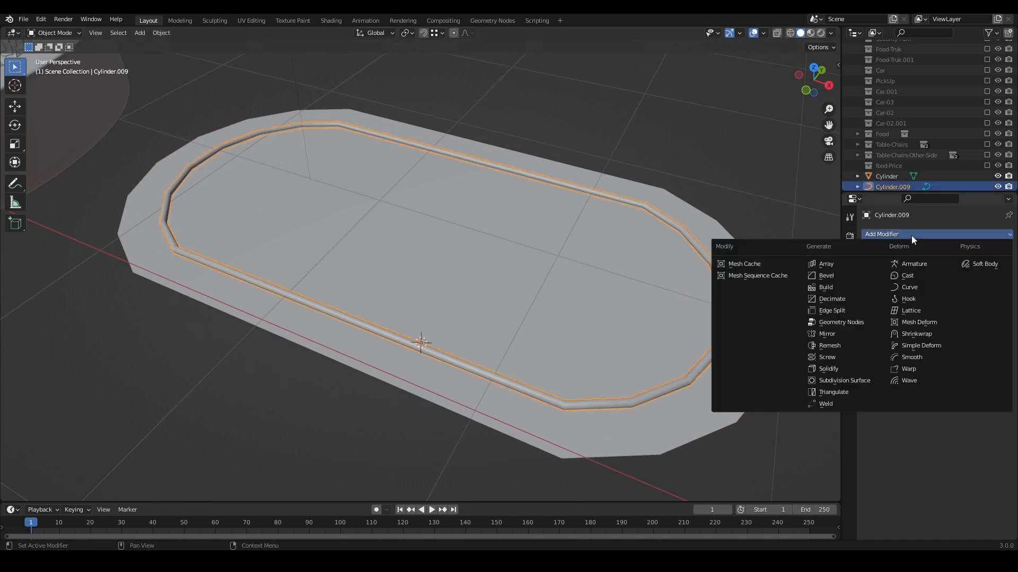
pyautogui.click(833, 381)
pyautogui.click(748, 160)
pyautogui.scroll(-4, 782, 237)
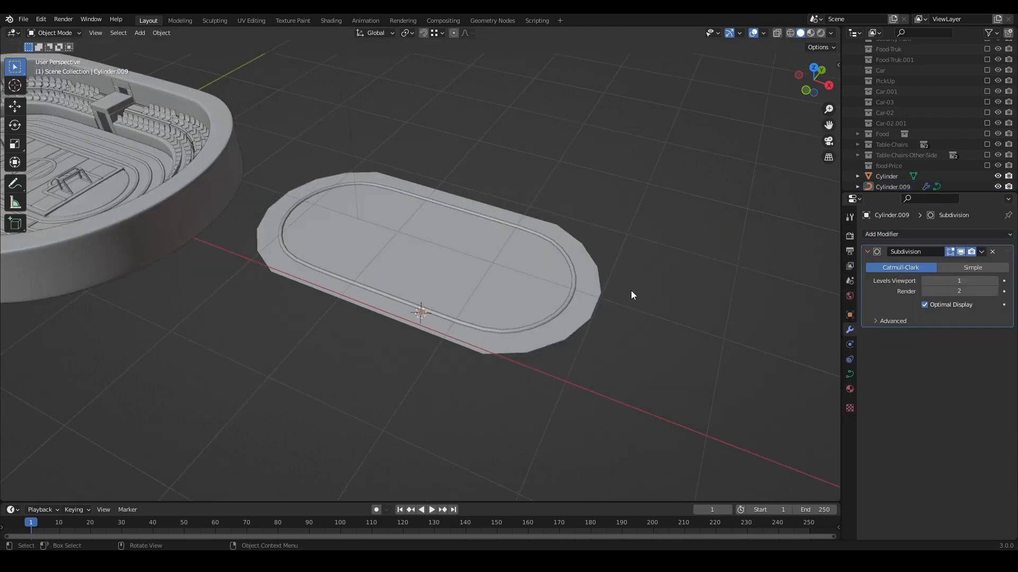
pyautogui.scroll(-4, 673, 313)
# - Add a Subdivision Surface modifier to the flat oval base
pyautogui.click(771, 341)
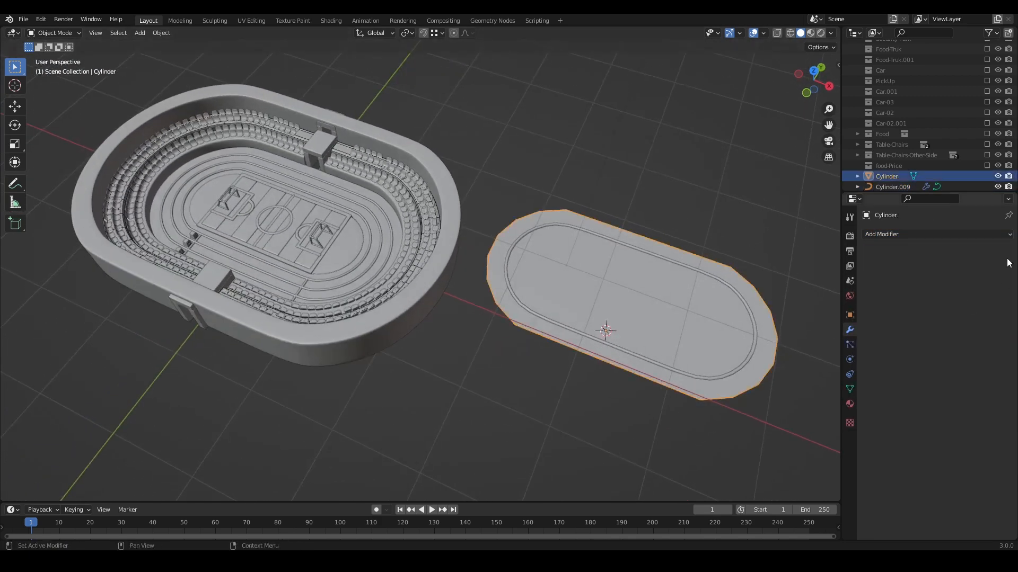
pyautogui.click(957, 243)
pyautogui.click(827, 427)
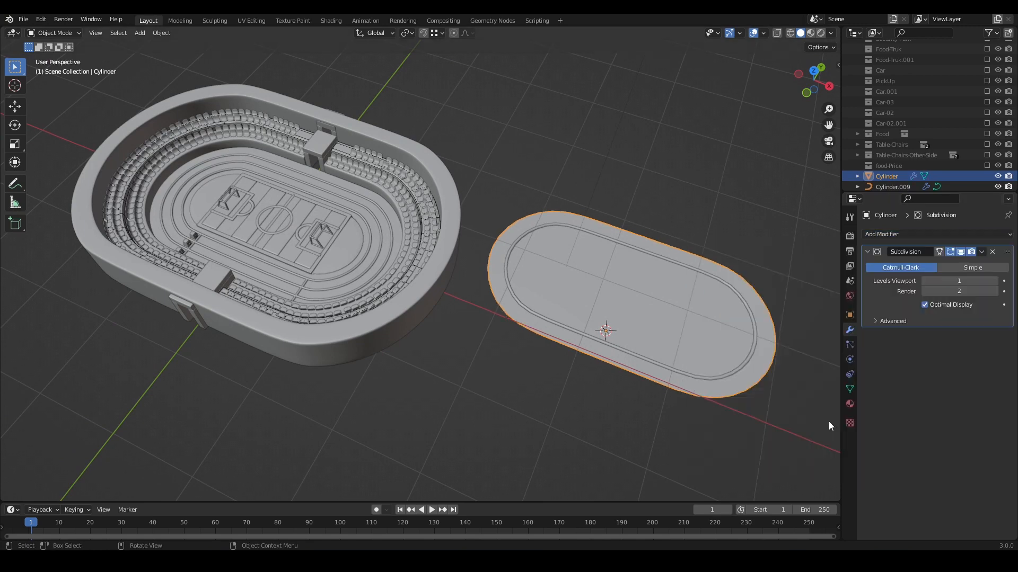
# - Examine the pitch and mirrored goal frames inside the finished stadium, and clear the selection
pyautogui.moveTo(812, 399)
pyautogui.mouseDown(button='middle')
pyautogui.moveTo(729, 370)
pyautogui.moveTo(834, 367)
pyautogui.moveTo(826, 391)
pyautogui.mouseUp(button='middle')
pyautogui.moveTo(337, 281); pyautogui.dragTo(303, 237, button='middle')
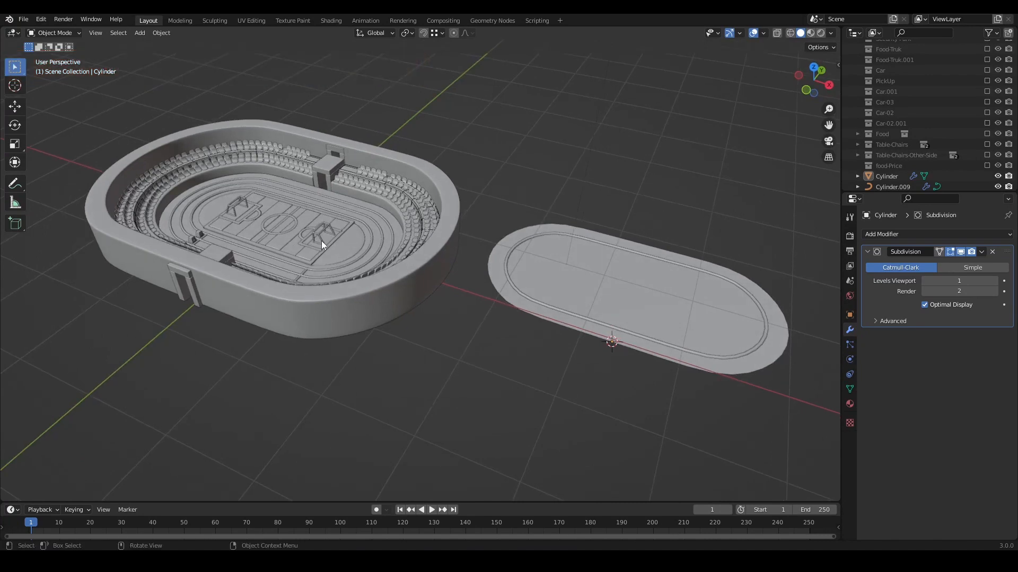
pyautogui.scroll(1, 328, 240)
pyautogui.keyDown('shift'); pyautogui.moveTo(485, 270); pyautogui.dragTo(571, 298, button='middle'); pyautogui.keyUp('shift')
pyautogui.scroll(-1, 480, 281)
pyautogui.scroll(2, 497, 268)
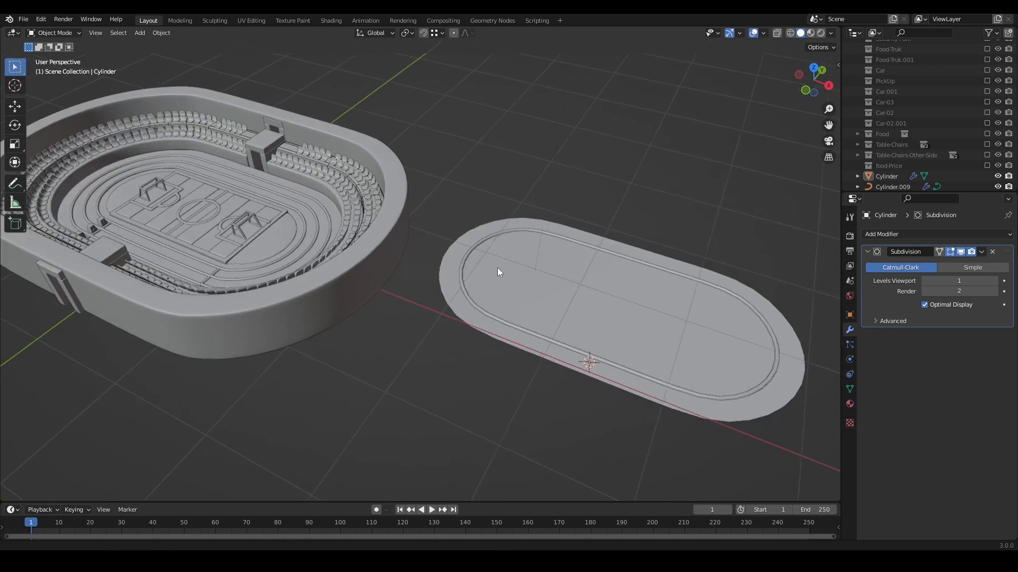
pyautogui.keyDown('shift'); pyautogui.moveTo(323, 270); pyautogui.dragTo(471, 293, button='middle'); pyautogui.keyUp('shift')
pyautogui.click(397, 243)
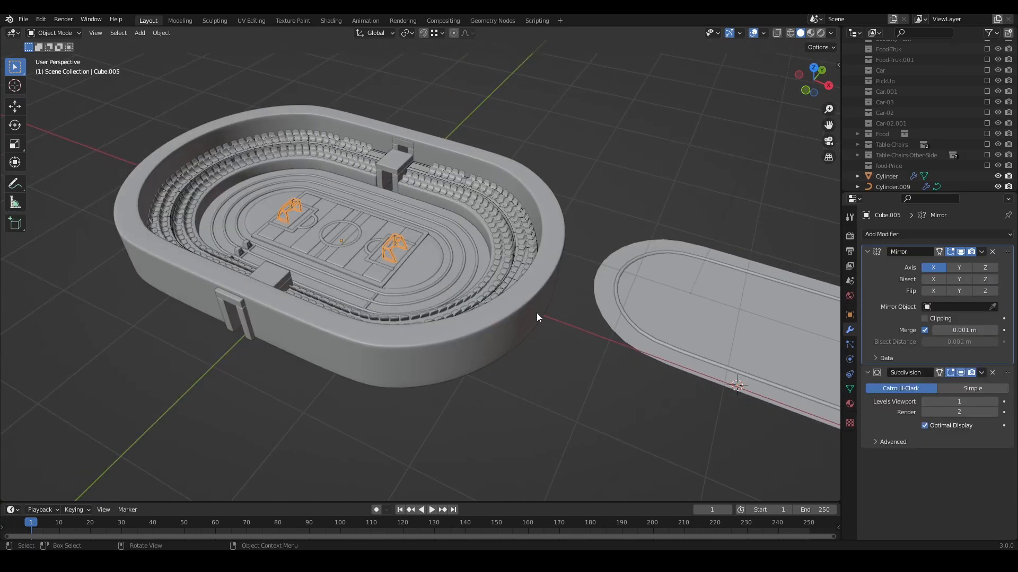
pyautogui.keyDown('shift'); pyautogui.moveTo(537, 317); pyautogui.dragTo(460, 294, button='middle'); pyautogui.keyUp('shift')
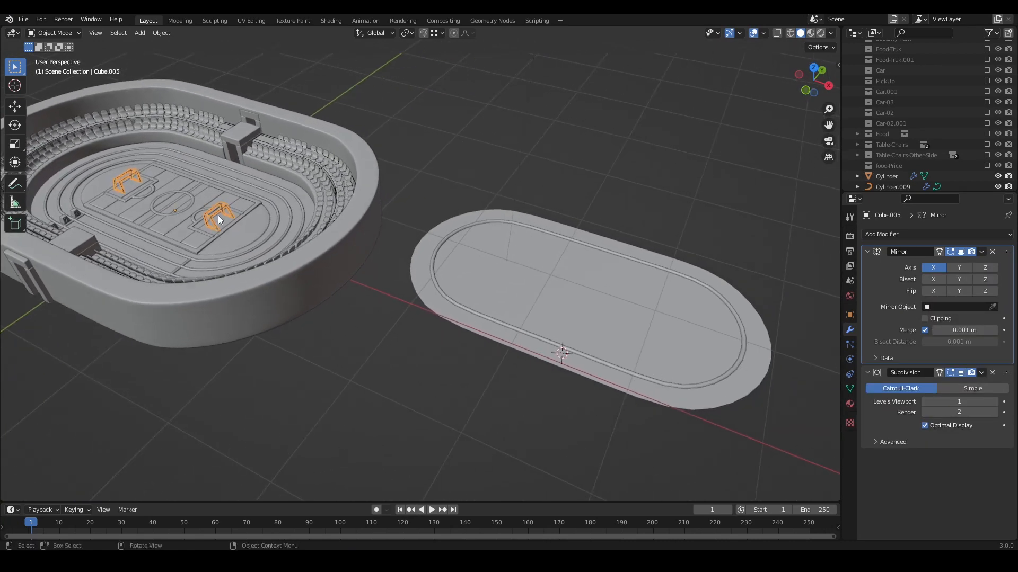
pyautogui.hotkey('alt', 'a')
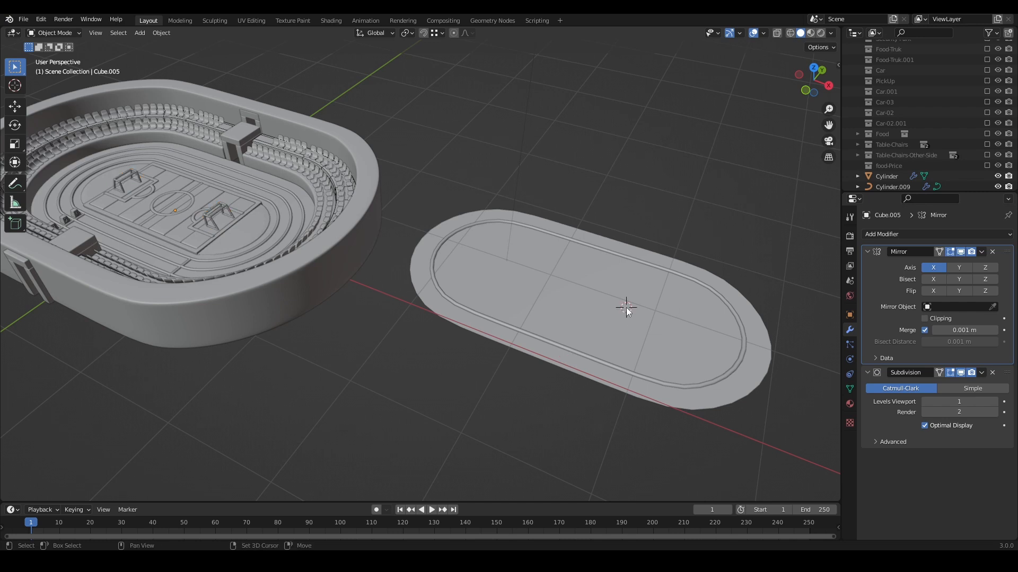
pyautogui.hotkey('shift', 'a')
pyautogui.moveTo(631, 304)
pyautogui.click(671, 59)
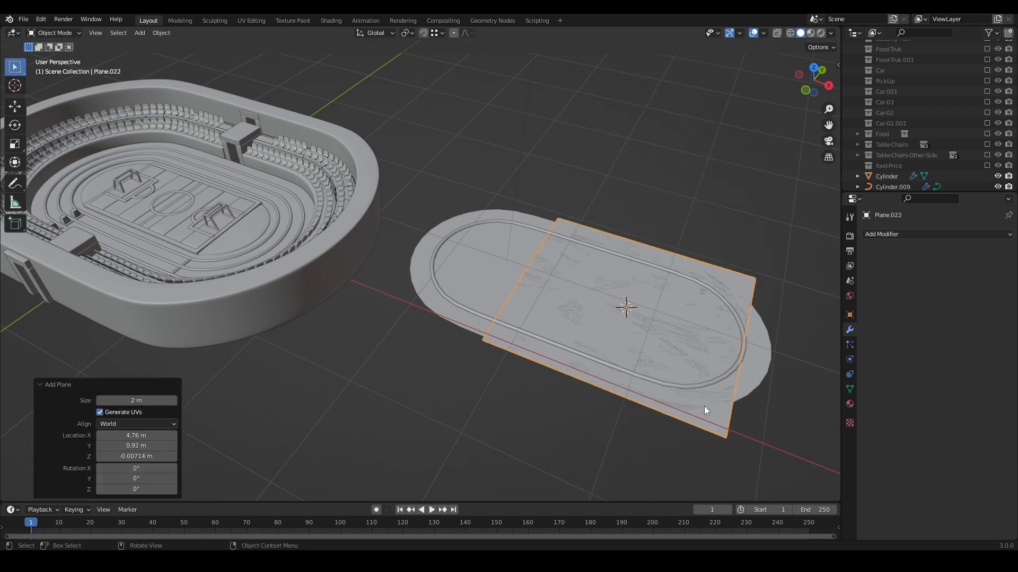
pyautogui.hotkey('ctrl', 'z')
# - Add a 2 m cube at the 3D cursor on the flat oval and open it in Edit Mode
pyautogui.hotkey('shift', 'a')
pyautogui.moveTo(588, 291)
pyautogui.click(635, 56)
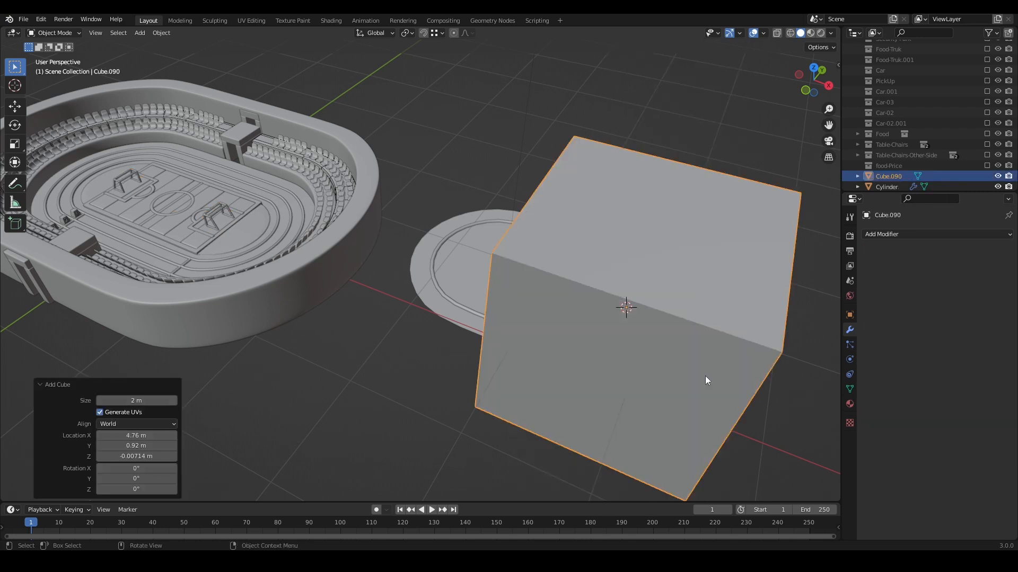
pyautogui.press('s')
pyautogui.rightClick(683, 399)
pyautogui.press('Tab')
pyautogui.press('g')
pyautogui.press('z')
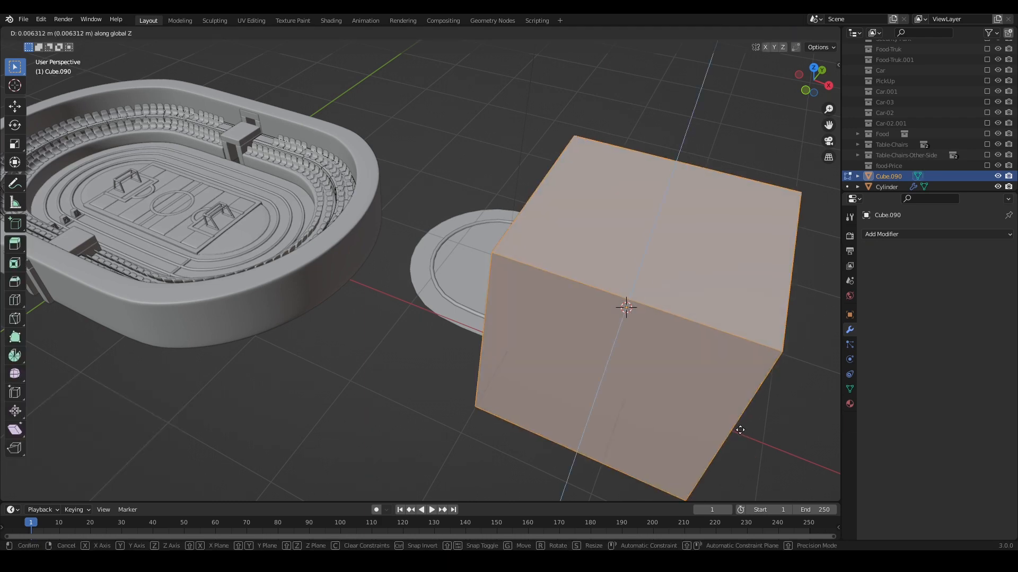
pyautogui.press('1')
pyautogui.click(741, 430)
pyautogui.hotkey('ctrl', 'z')
# - From the front view, move the cube's whole mesh up 1 m along Z so it stands on its origin
pyautogui.press('KP_1')
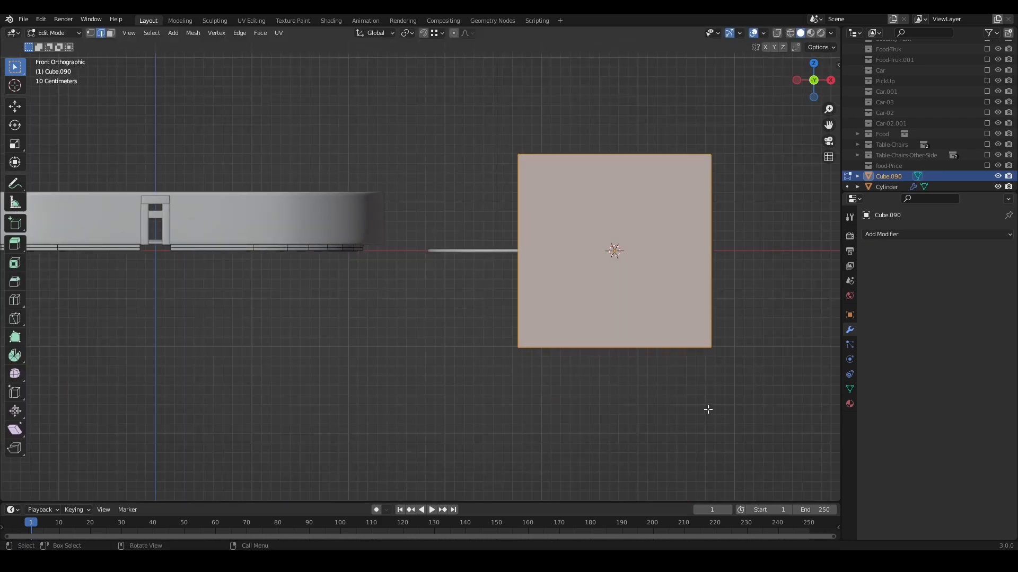
pyautogui.press('g')
pyautogui.press('z')
pyautogui.press('1')
pyautogui.press('Return')
# - Scale the cube object uniformly to about 0.142 and turn on its wireframe display
pyautogui.moveTo(735, 302); pyautogui.dragTo(536, 318, button='middle')
pyautogui.press('Tab')
pyautogui.press('s')
pyautogui.click(634, 292)
pyautogui.press('KP_Period')
pyautogui.scroll(-4, 547, 340)
pyautogui.press('q')
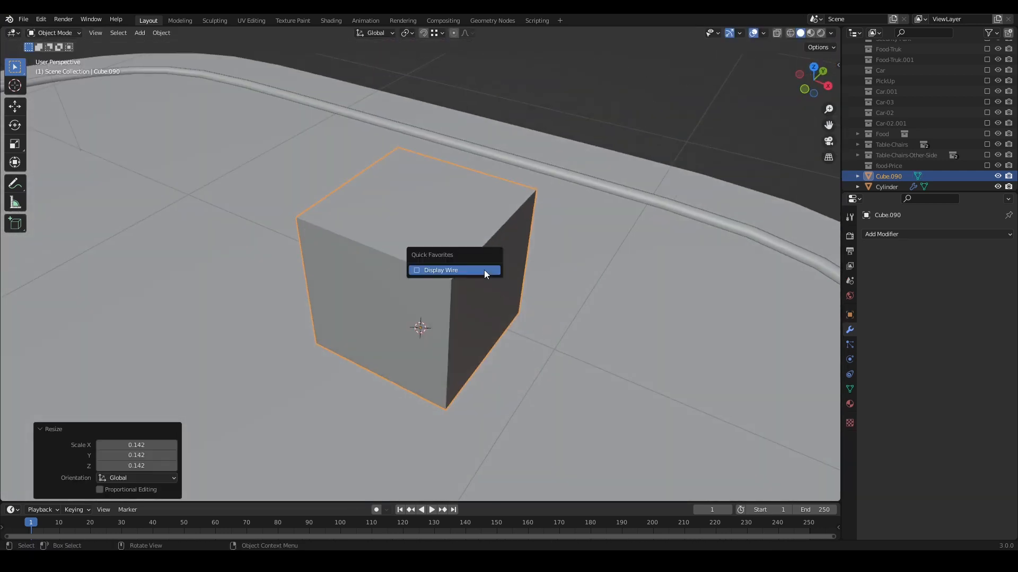
pyautogui.click(485, 271)
# - Stretch the small cube along Y by a factor of about 1.6
pyautogui.scroll(-2, 482, 289)
pyautogui.moveTo(477, 299); pyautogui.dragTo(434, 321, button='middle')
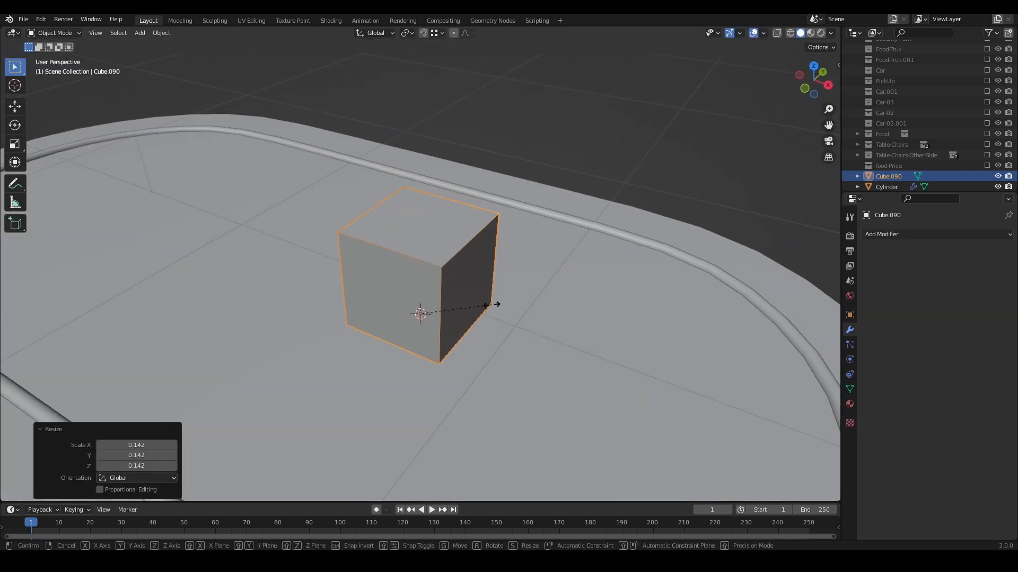
pyautogui.press('s')
pyautogui.press('y')
pyautogui.click(530, 281)
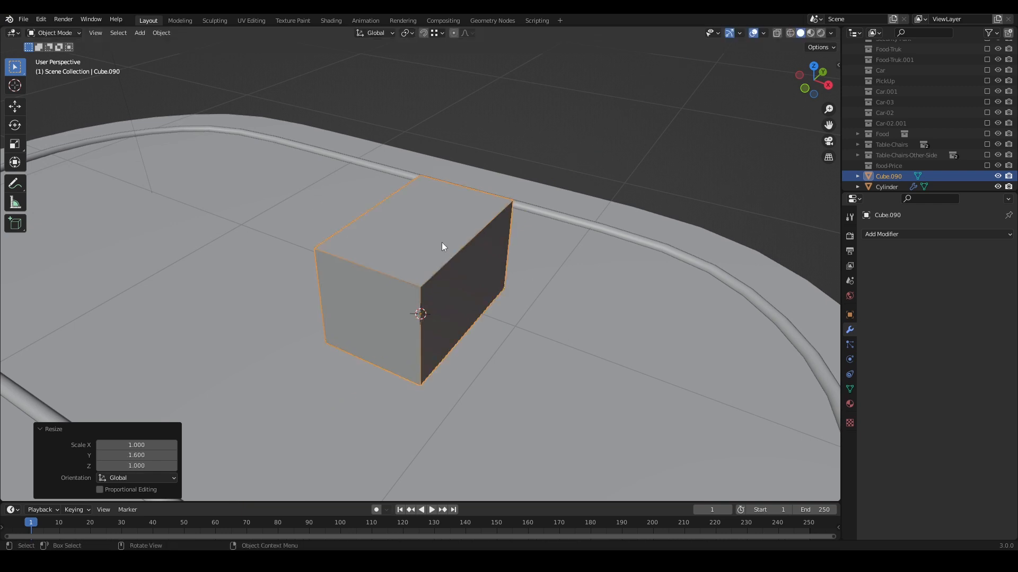
# - Edge-slide one long top edge of the box inward by a factor of about 0.315 to slant that side
pyautogui.press('Tab')
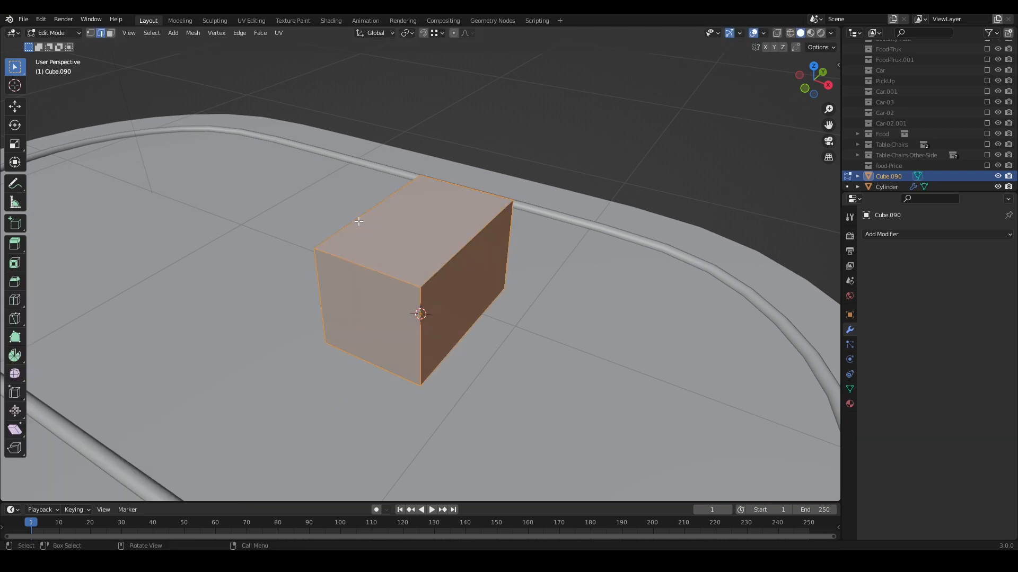
pyautogui.click(358, 220)
pyautogui.press('g')
pyautogui.press('g')
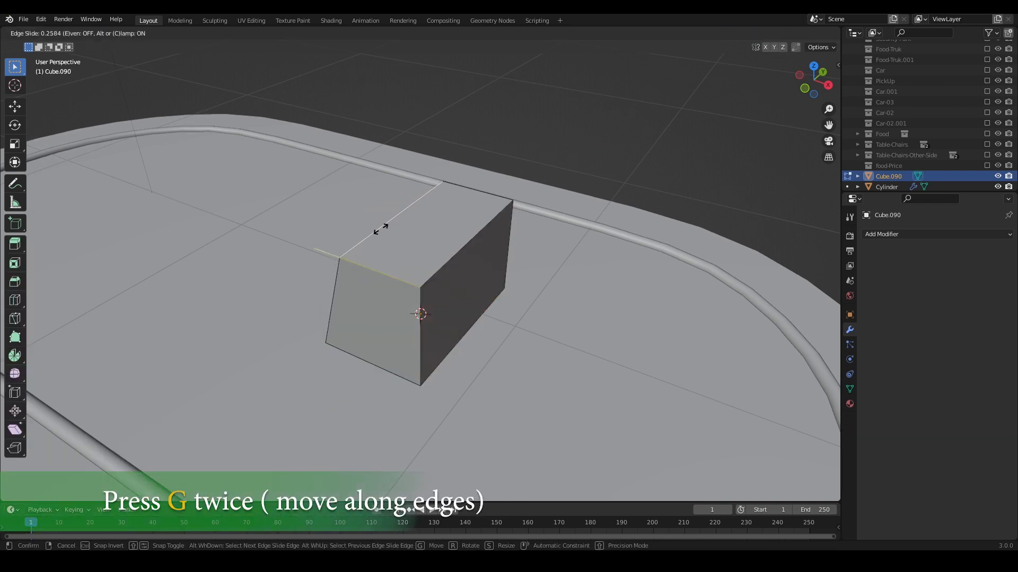
pyautogui.click(385, 231)
# - Duplicate the box's four upright edges, two short top edges and unslanted long top edge in place, and separate the copy as a new object
pyautogui.moveTo(386, 231); pyautogui.dragTo(517, 283, button='middle')
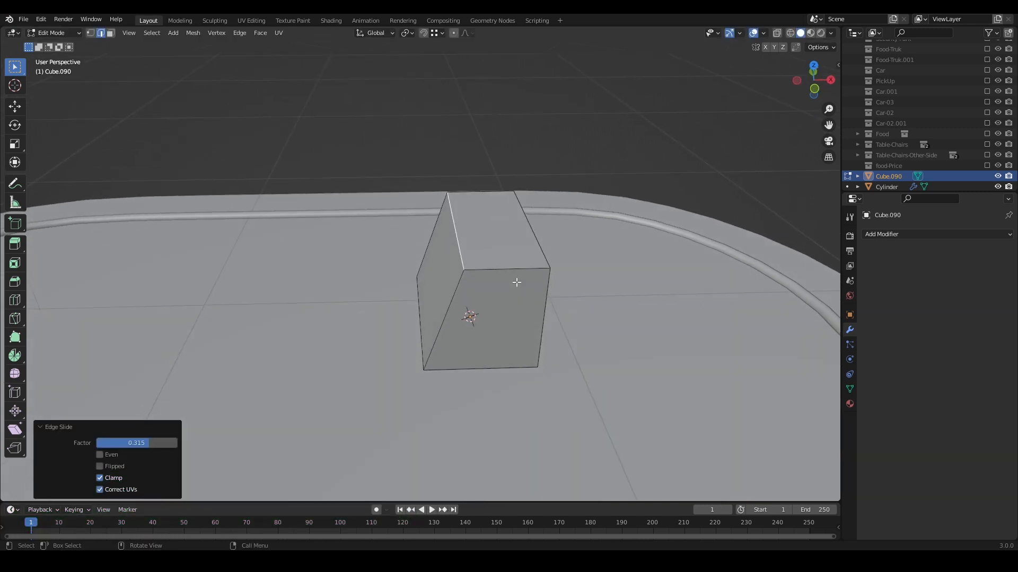
pyautogui.keyDown('shift'); pyautogui.click(509, 270); pyautogui.keyUp('shift')
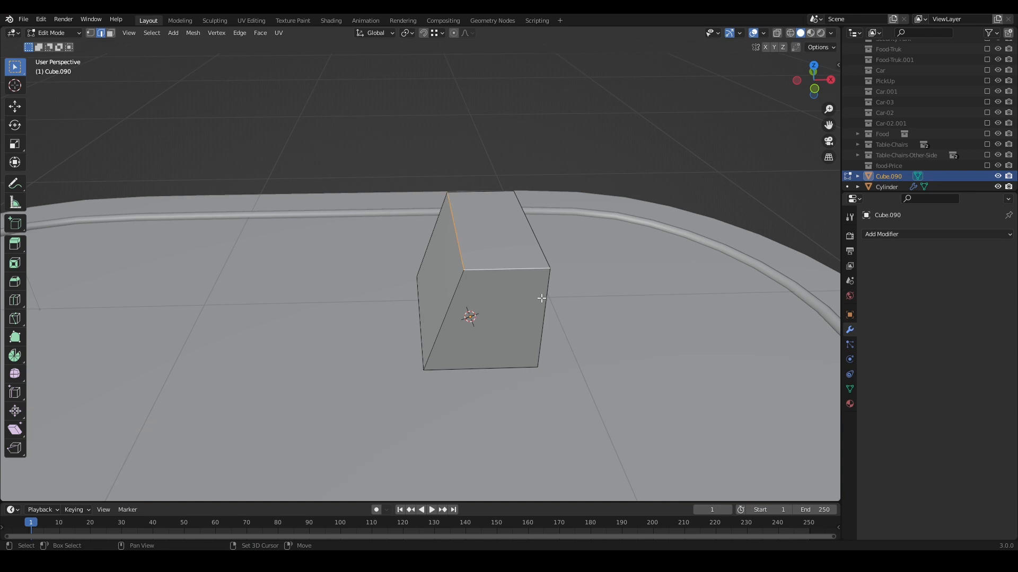
pyautogui.keyDown('shift'); pyautogui.click(539, 259); pyautogui.keyUp('shift')
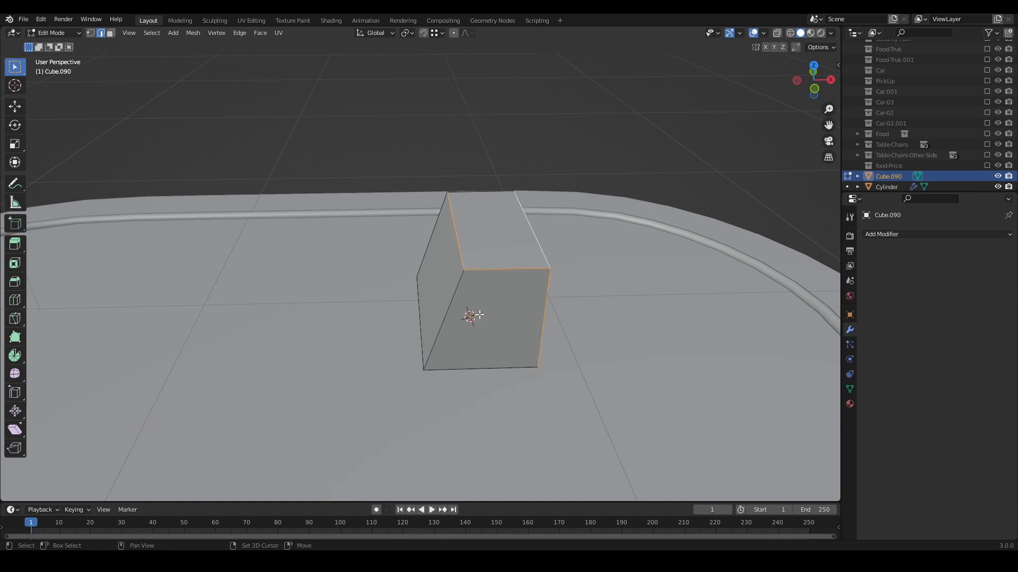
pyautogui.keyDown('shift'); pyautogui.click(433, 224); pyautogui.keyUp('shift')
pyautogui.moveTo(433, 224); pyautogui.dragTo(531, 276, button='middle')
pyautogui.hotkey('shift', 'd')
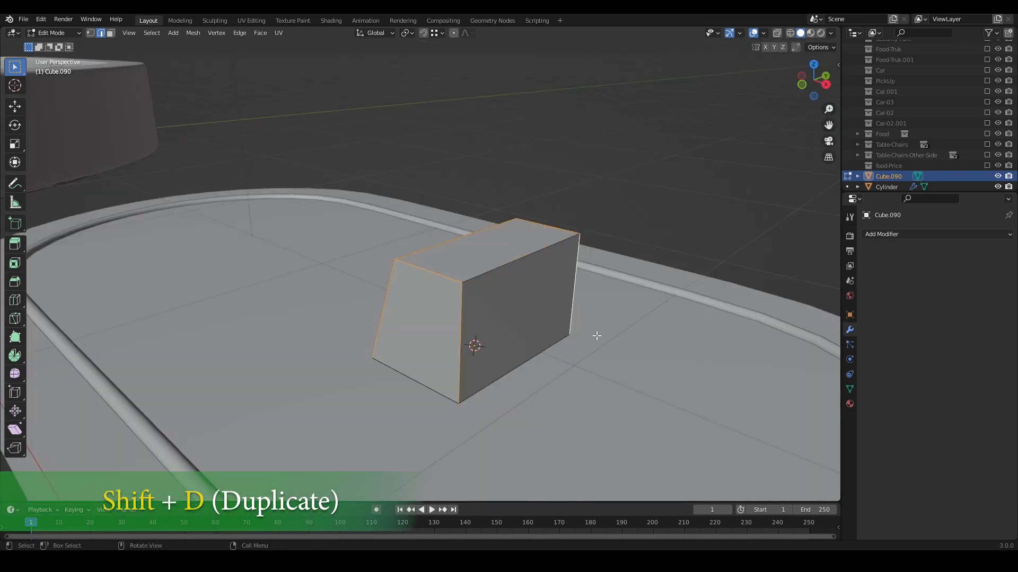
pyautogui.keyDown('shift'); pyautogui.click(513, 259); pyautogui.keyUp('shift')
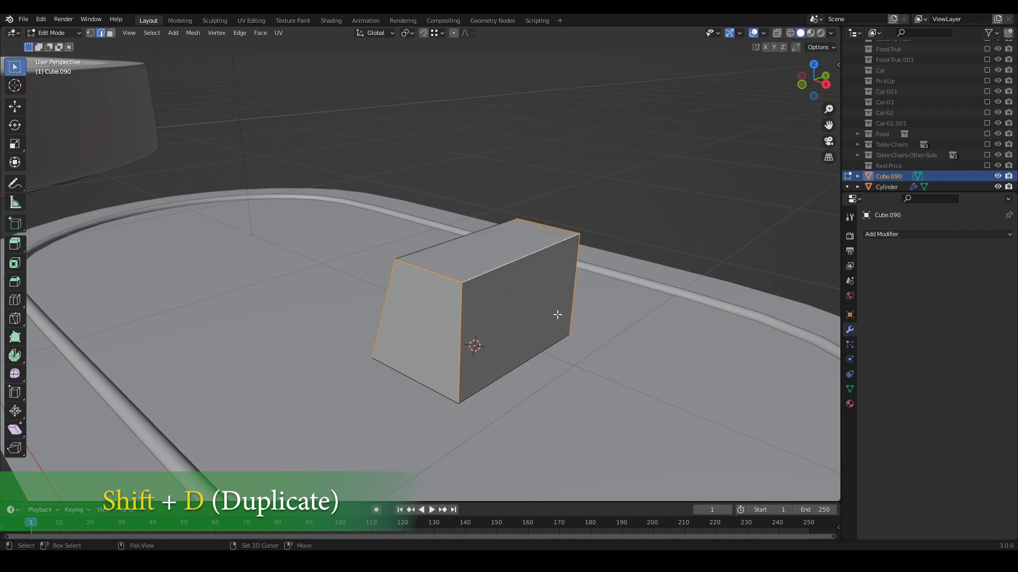
pyautogui.hotkey('shift', 'd')
pyautogui.rightClick(593, 210)
pyautogui.press('p')
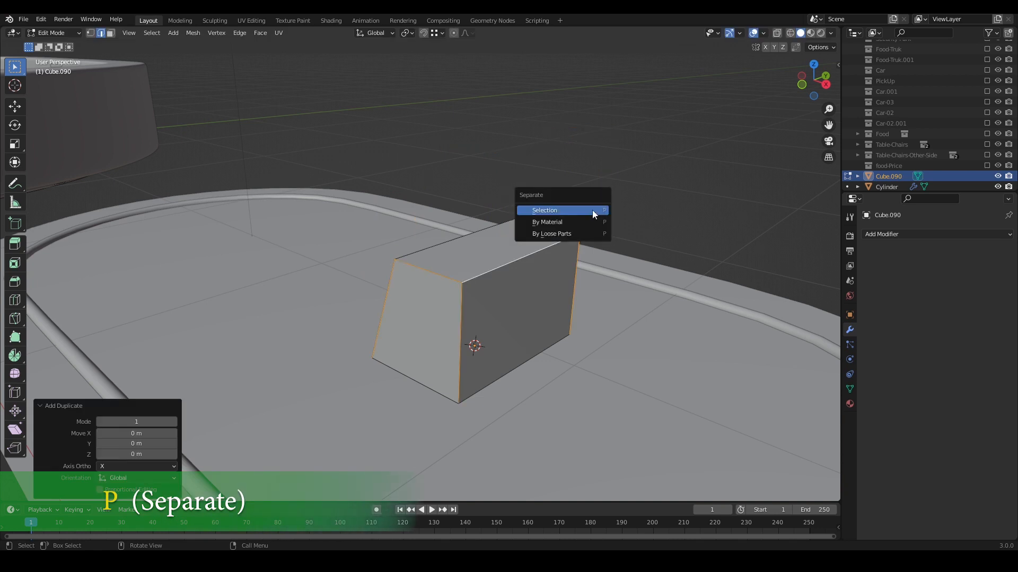
pyautogui.click(592, 209)
# - Delete the original solid box in Object Mode, keeping only the separated edge frame
pyautogui.press('Tab')
pyautogui.click(507, 341)
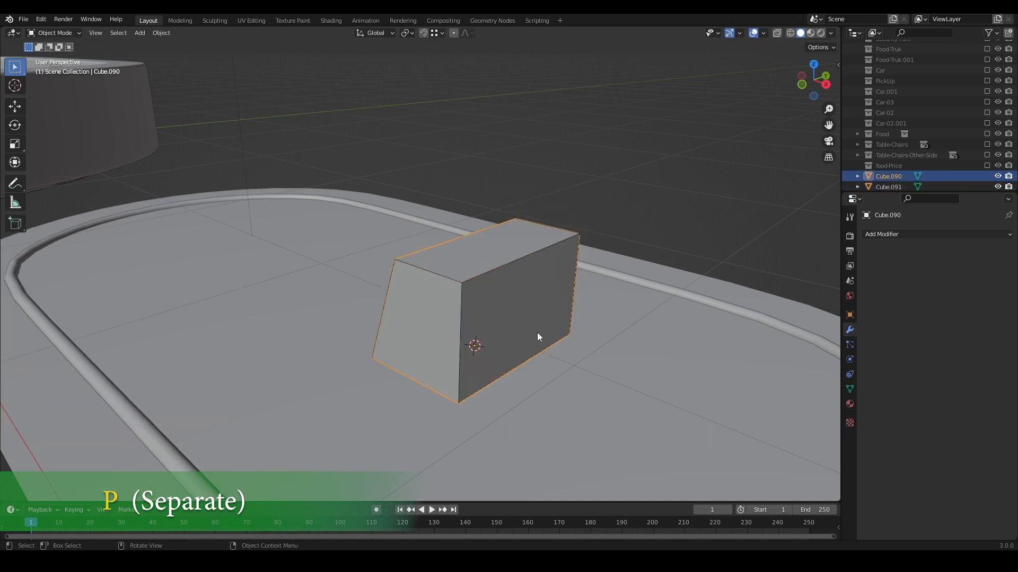
pyautogui.press('Delete')
pyautogui.moveTo(531, 320); pyautogui.dragTo(503, 308, button='middle')
pyautogui.scroll(1, 517, 301)
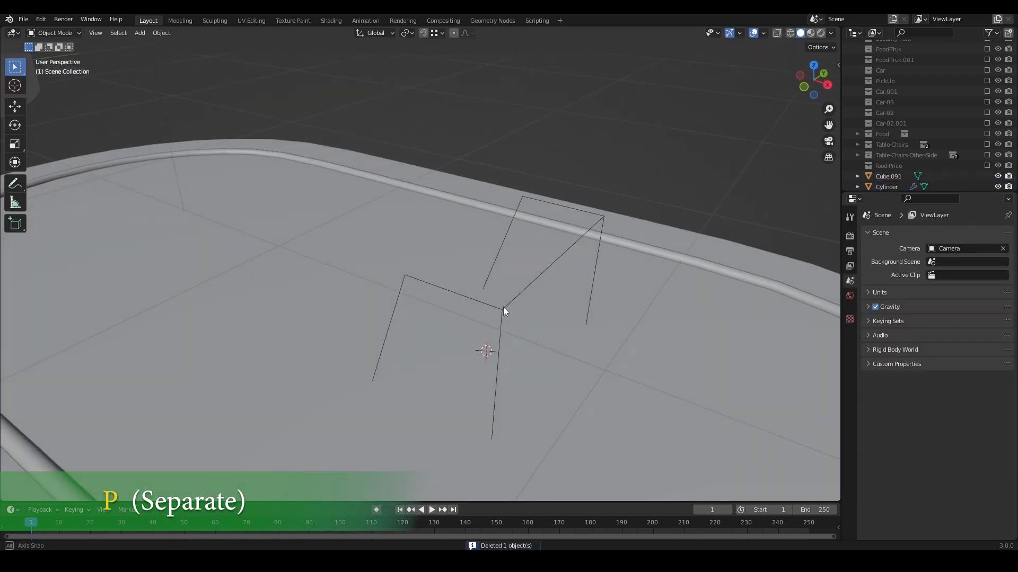
# - Extrude the open top corner vertex of the frame and merge it At Last with the opposite corner to close the top
pyautogui.click(417, 282)
pyautogui.press('Tab')
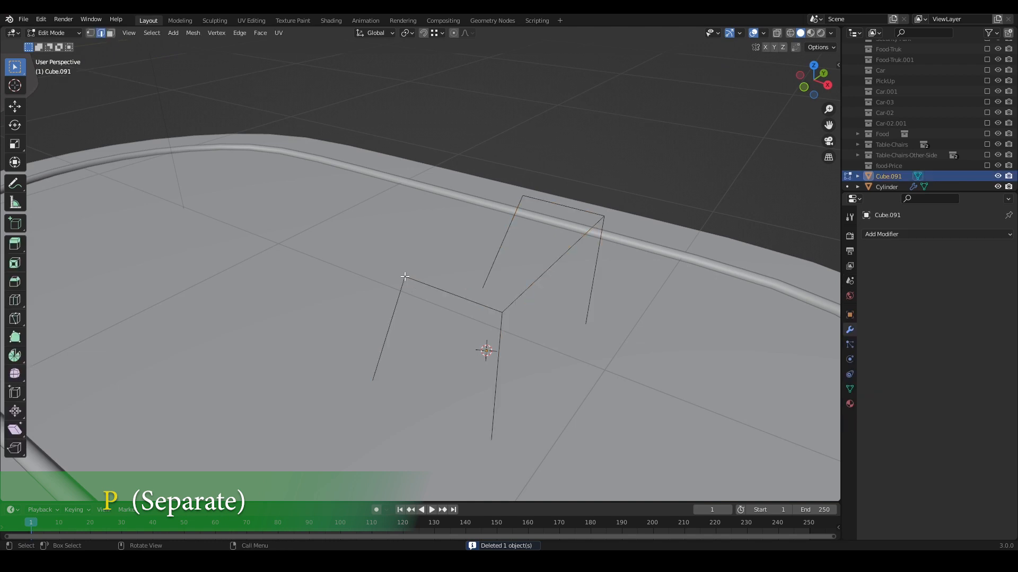
pyautogui.click(406, 276)
pyautogui.press('e')
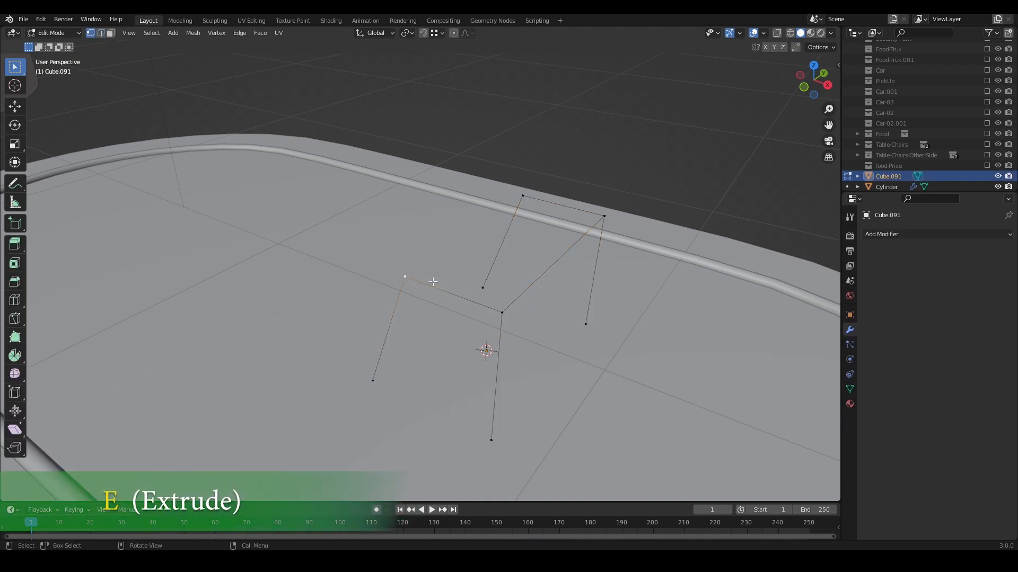
pyautogui.click(484, 159)
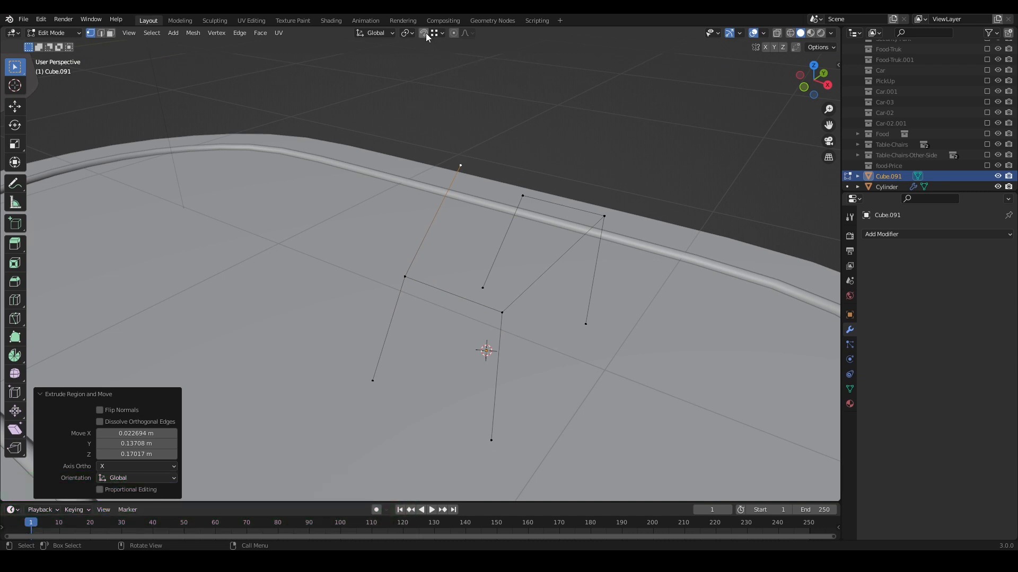
pyautogui.keyDown('shift'); pyautogui.click(519, 196); pyautogui.keyUp('shift')
pyautogui.press('m')
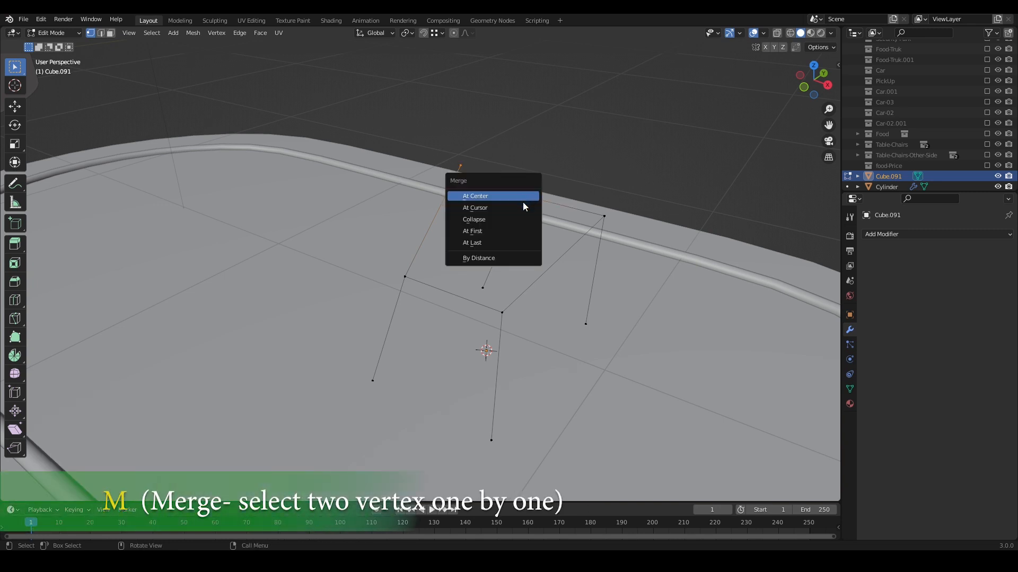
pyautogui.click(510, 242)
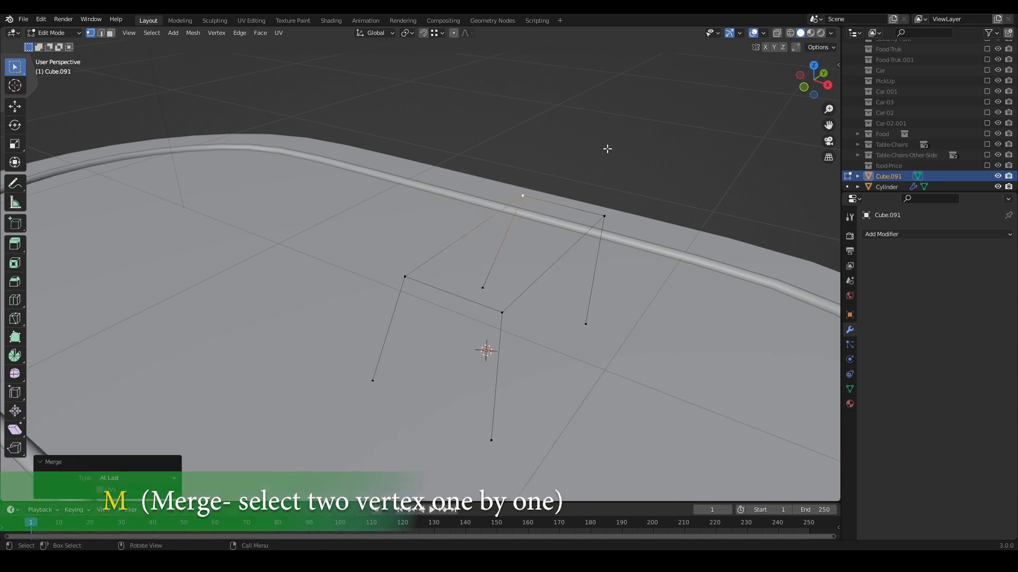
# - Convert the edge frame to a curve and set its round bevel depth to 0.12 m
pyautogui.scroll(-3, 622, 143)
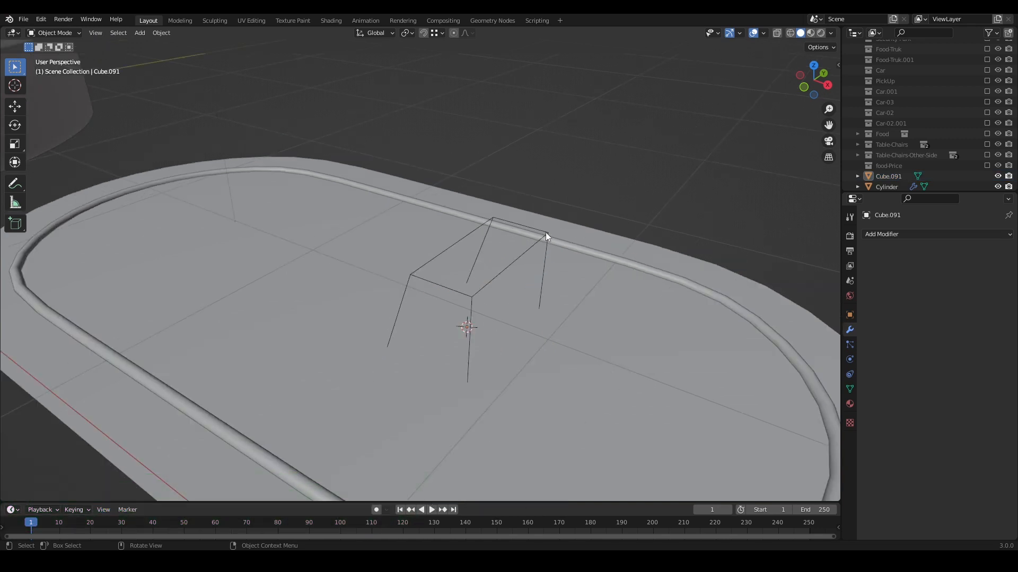
pyautogui.press('Tab')
pyautogui.click(170, 35)
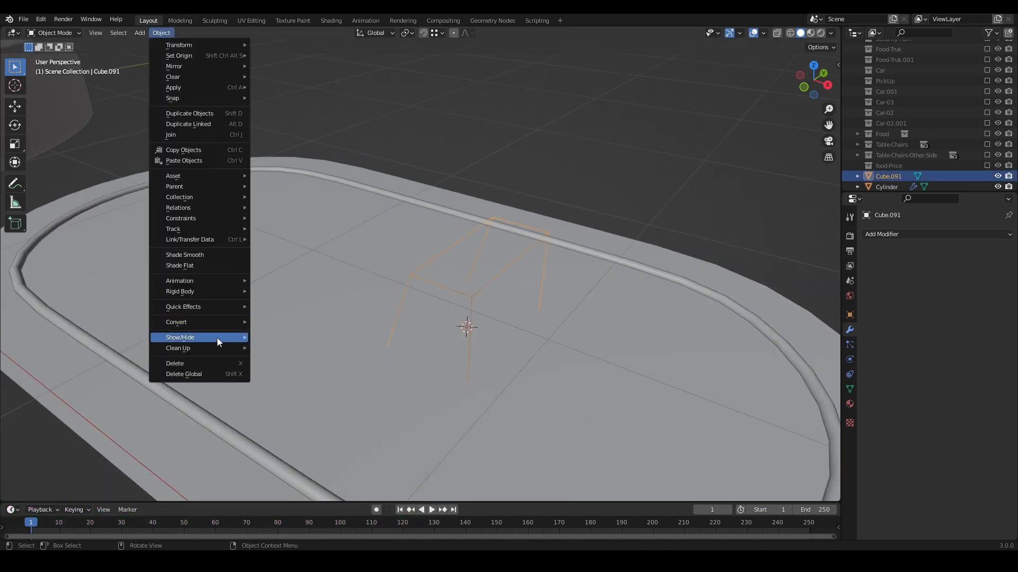
pyautogui.moveTo(232, 321)
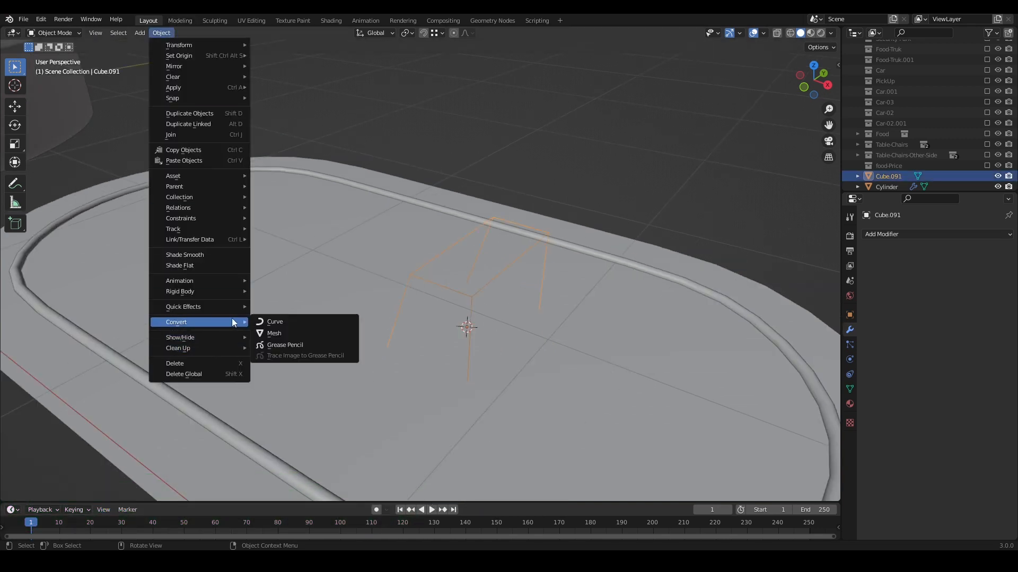
pyautogui.click(271, 322)
pyautogui.click(849, 374)
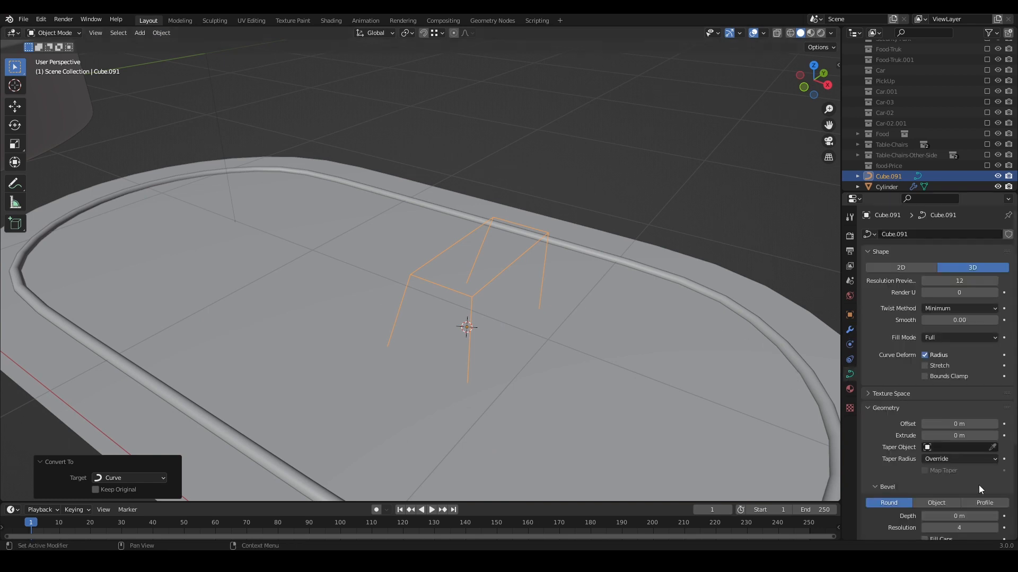
pyautogui.moveTo(988, 516); pyautogui.dragTo(1010, 517)
# - Move the goal frame about 1.5 m along negative X to the end of the oval nearest the stadium, and deselect it
pyautogui.scroll(-6, 701, 310)
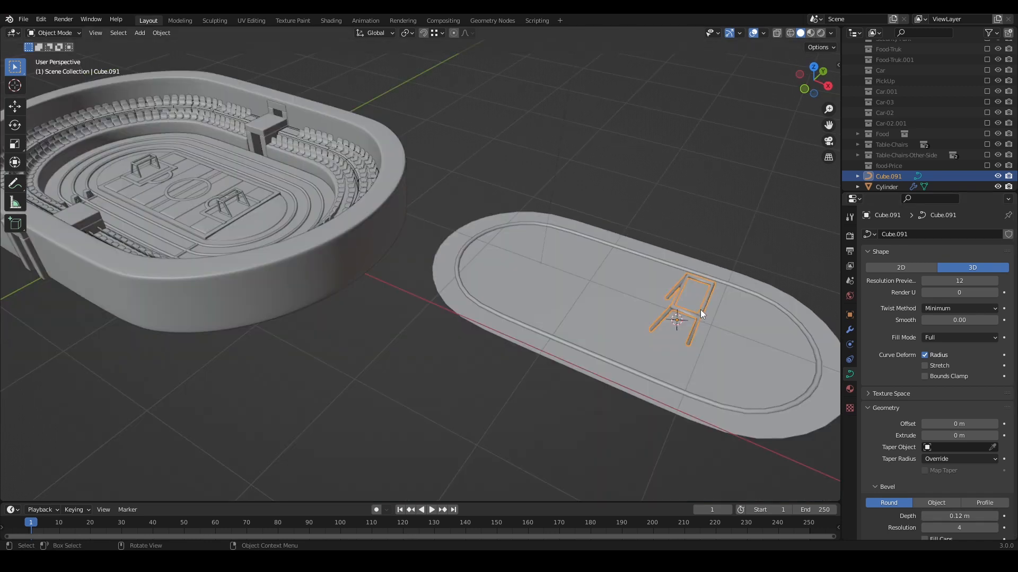
pyautogui.press('g')
pyautogui.press('x')
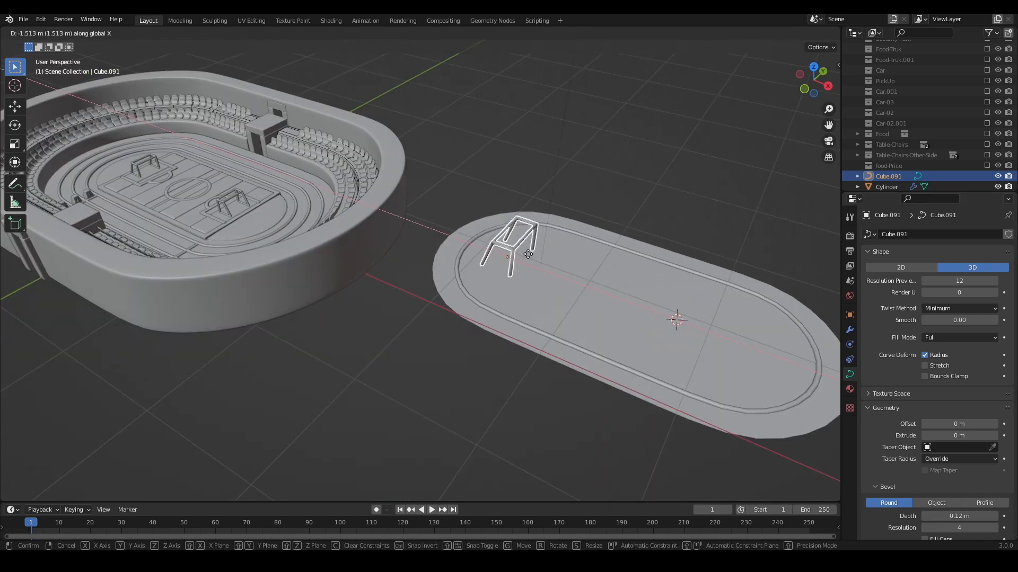
pyautogui.click(528, 253)
pyautogui.click(652, 189)
# - Apply the rotation and scale of the goal frame curve
pyautogui.keyDown('shift'); pyautogui.moveTo(554, 222); pyautogui.dragTo(655, 272, button='middle'); pyautogui.keyUp('shift')
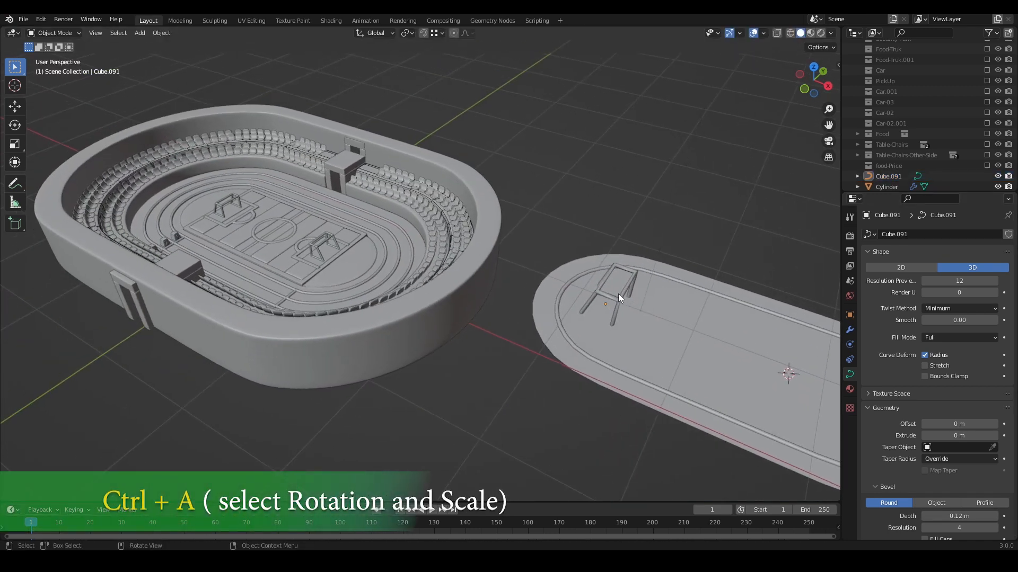
pyautogui.click(618, 295)
pyautogui.hotkey('ctrl', 'a')
pyautogui.click(605, 342)
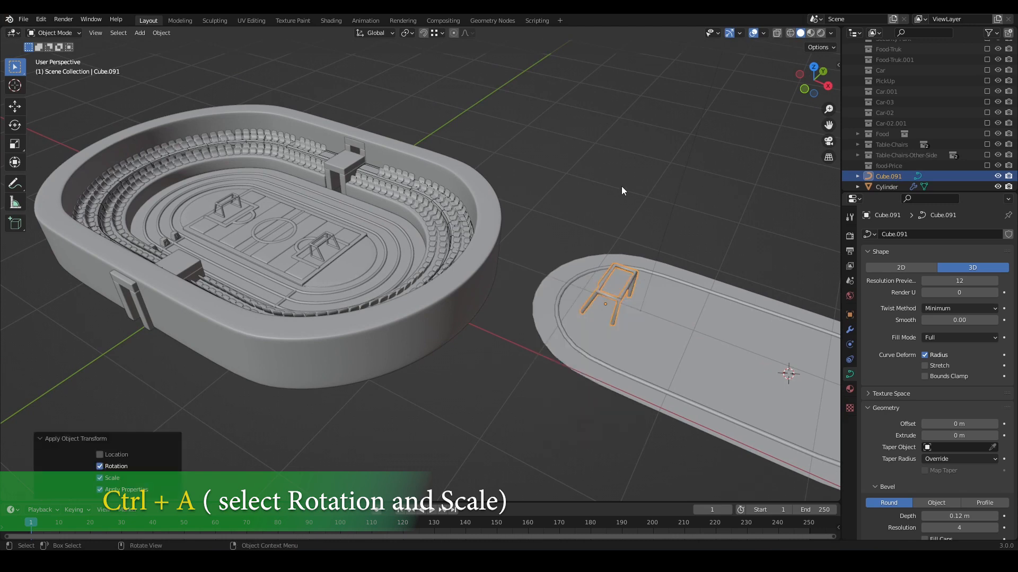
# - Check the stadium's pitch markings and centre circle, and add a mesh circle on the oval scaled to about 0.393
pyautogui.click(621, 186)
pyautogui.moveTo(608, 284)
pyautogui.mouseDown(button='middle')
pyautogui.moveTo(548, 267)
pyautogui.moveTo(616, 279)
pyautogui.moveTo(494, 251)
pyautogui.moveTo(611, 273)
pyautogui.moveTo(606, 284)
pyautogui.mouseUp(button='middle')
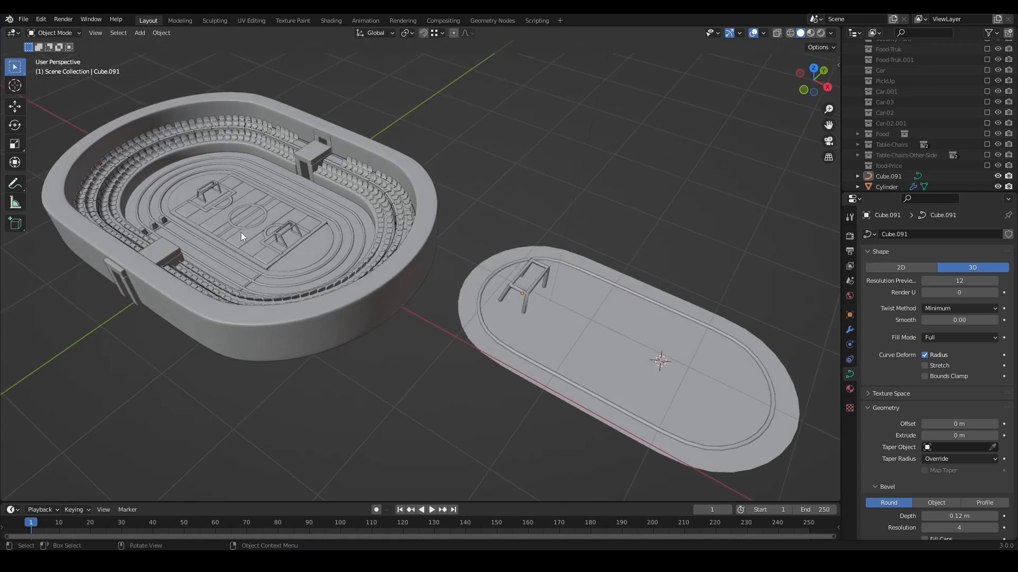
pyautogui.click(260, 223)
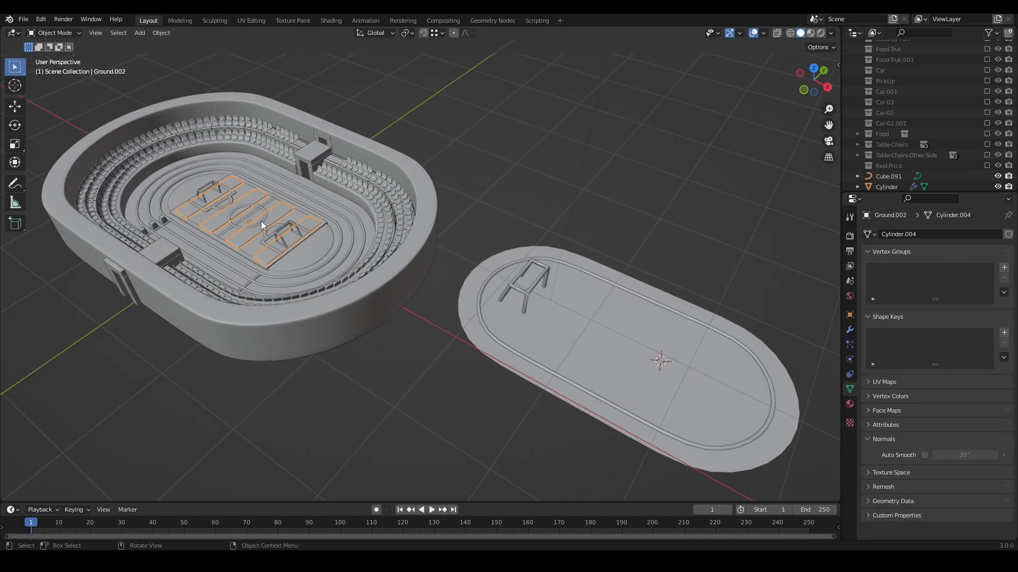
pyautogui.click(261, 221)
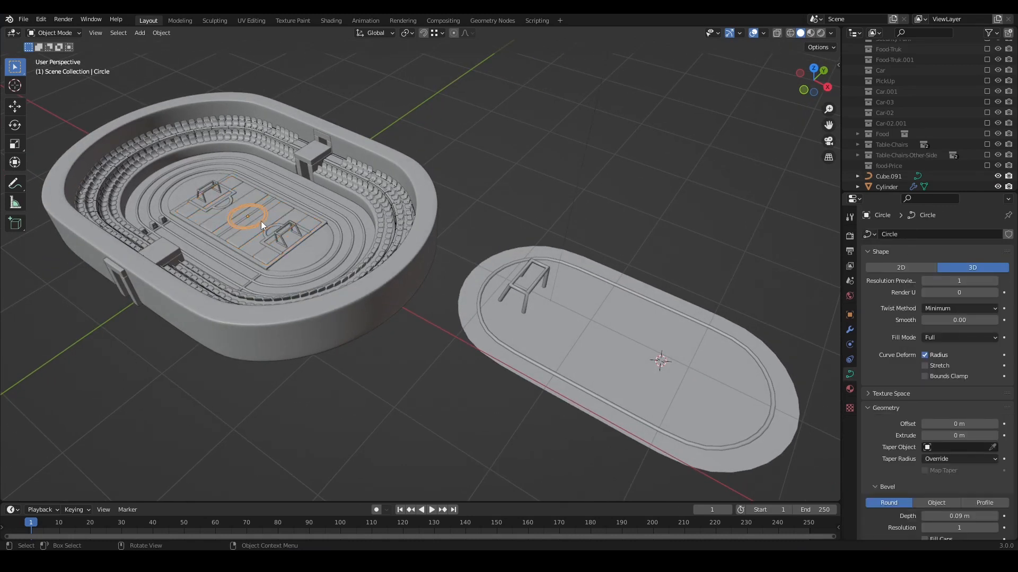
pyautogui.click(622, 343)
pyautogui.hotkey('shift', 'a')
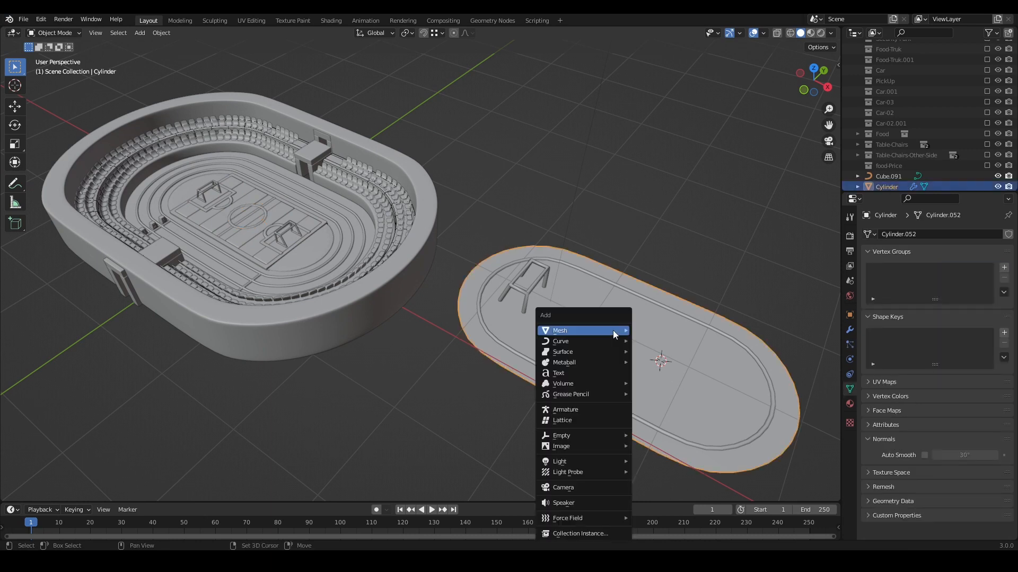
pyautogui.moveTo(613, 329)
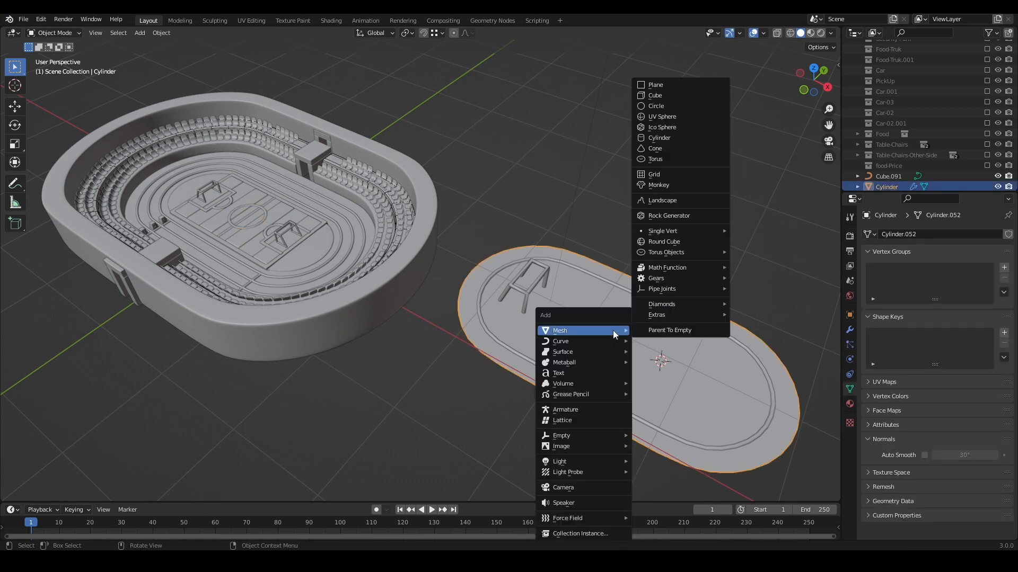
pyautogui.click(666, 105)
pyautogui.press('s')
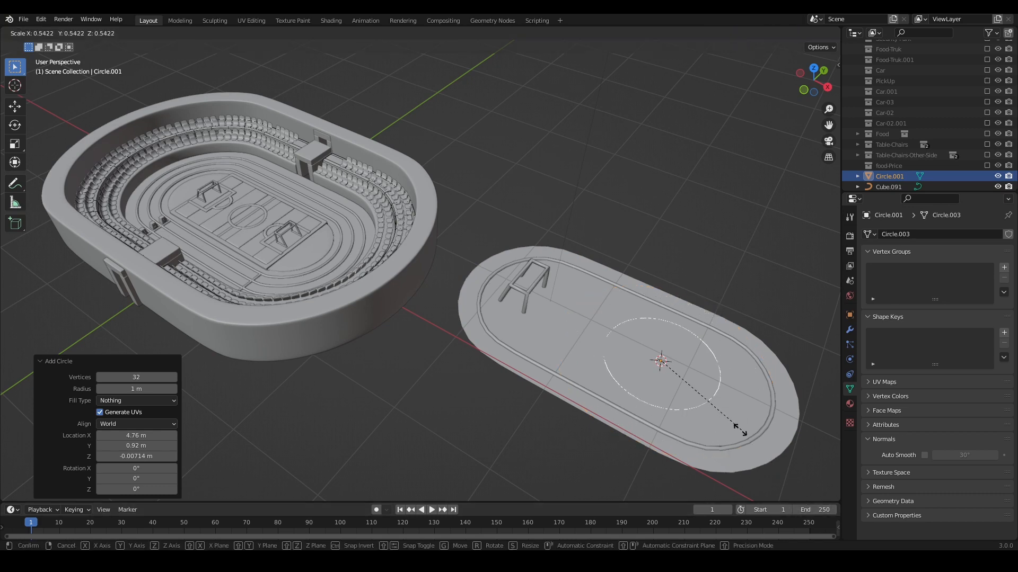
pyautogui.click(721, 408)
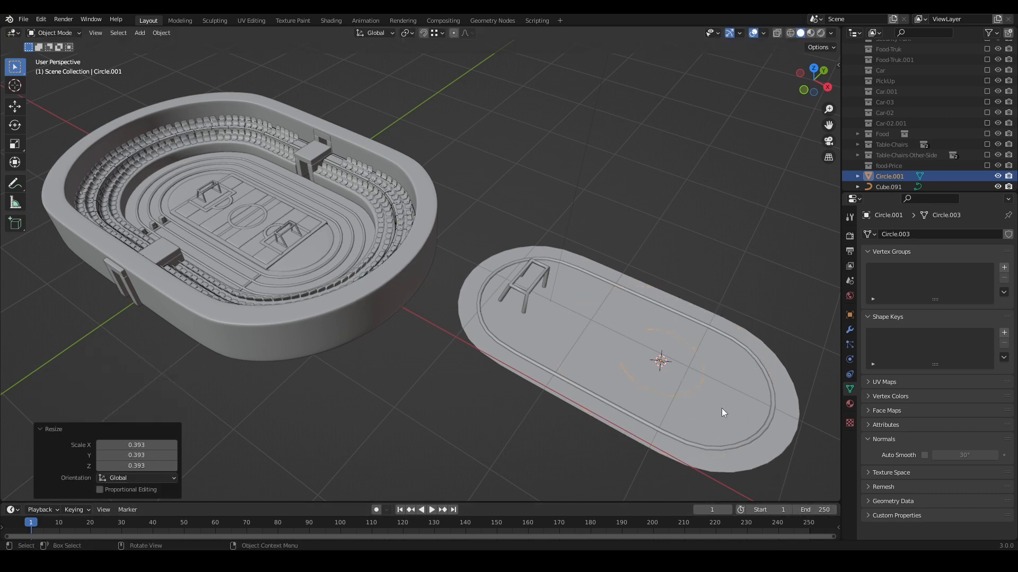
# - Move the circle to the centre of the running track oval in top view
pyautogui.press('KP_7')
pyautogui.press('g')
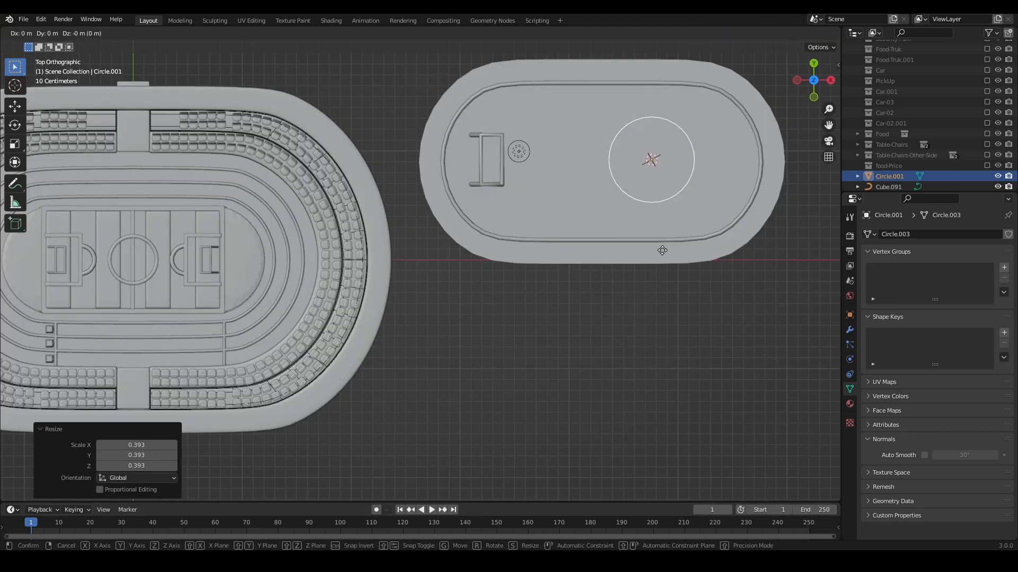
pyautogui.click(620, 248)
# - Extrude only the circle's edges in place and scale them inward to about 0.92 to form a flat ring
pyautogui.scroll(3, 652, 263)
pyautogui.moveTo(599, 353)
pyautogui.mouseDown(button='middle')
pyautogui.moveTo(543, 361)
pyautogui.moveTo(558, 354)
pyautogui.moveTo(536, 330)
pyautogui.mouseUp(button='middle')
pyautogui.hotkey('shift', 'z')
pyautogui.press('Tab')
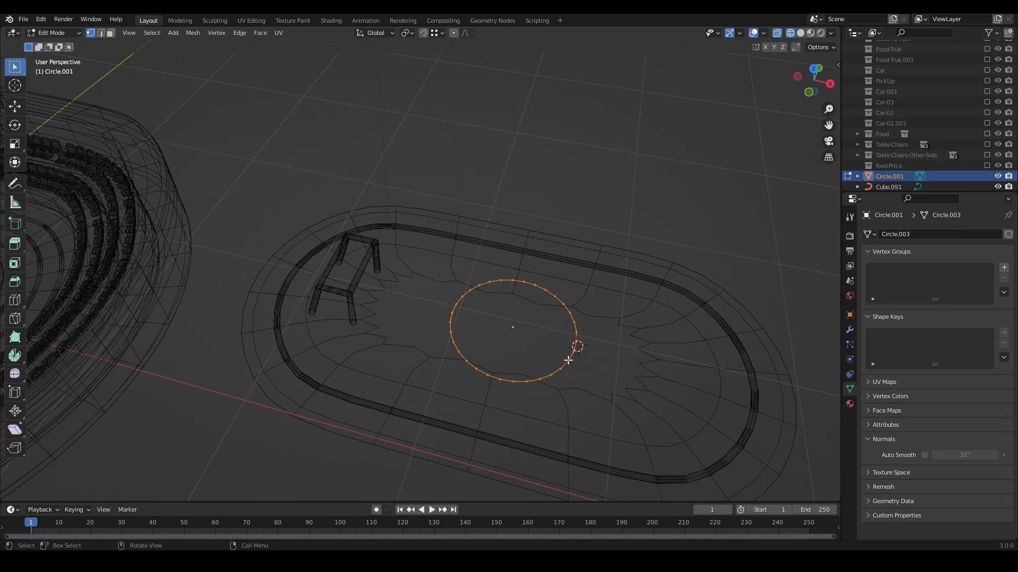
pyautogui.hotkey('alt', 'e')
pyautogui.click(631, 412)
pyautogui.rightClick(662, 397)
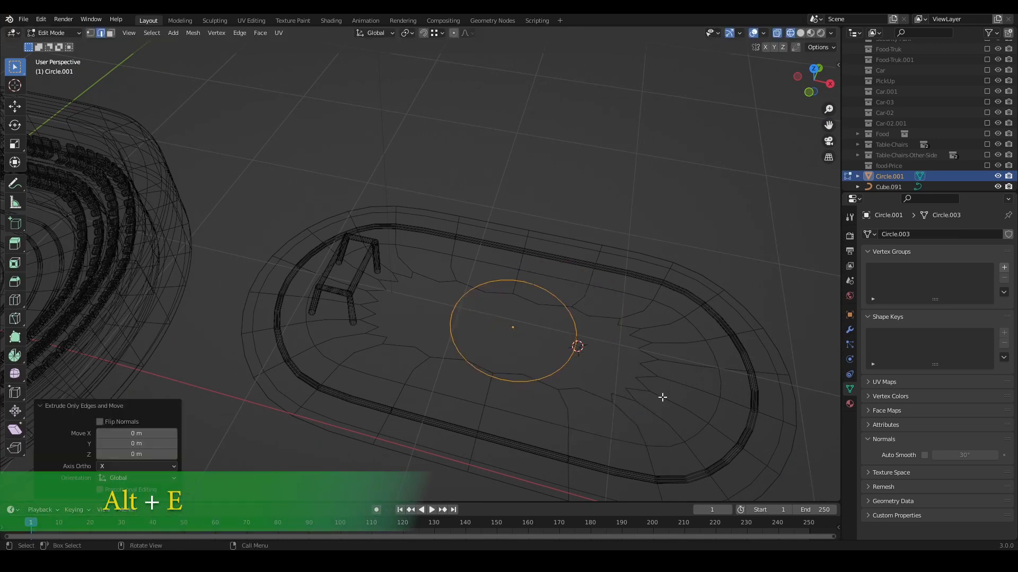
pyautogui.press('s')
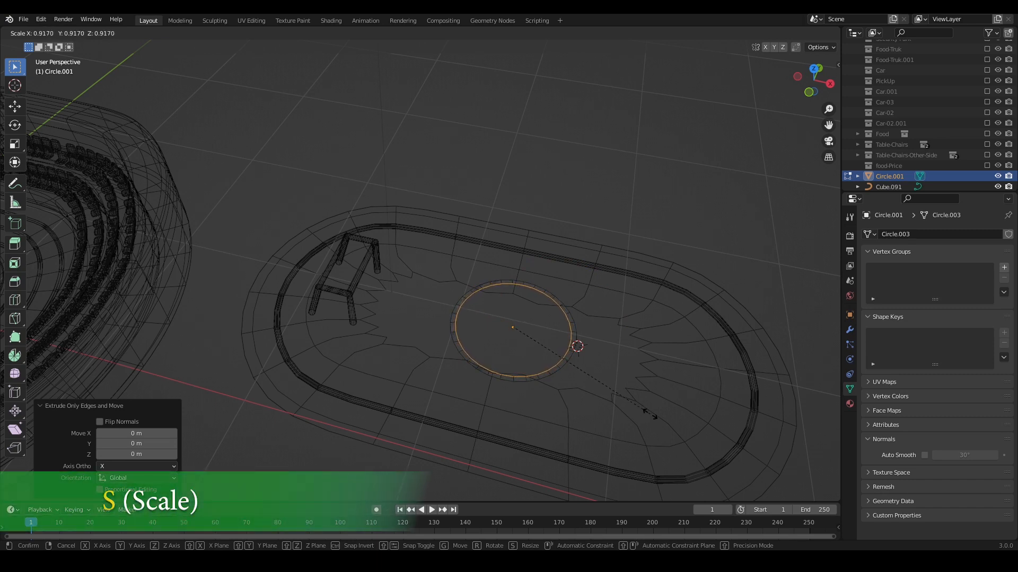
pyautogui.click(645, 409)
pyautogui.press('Tab')
pyautogui.hotkey('shift', 'z')
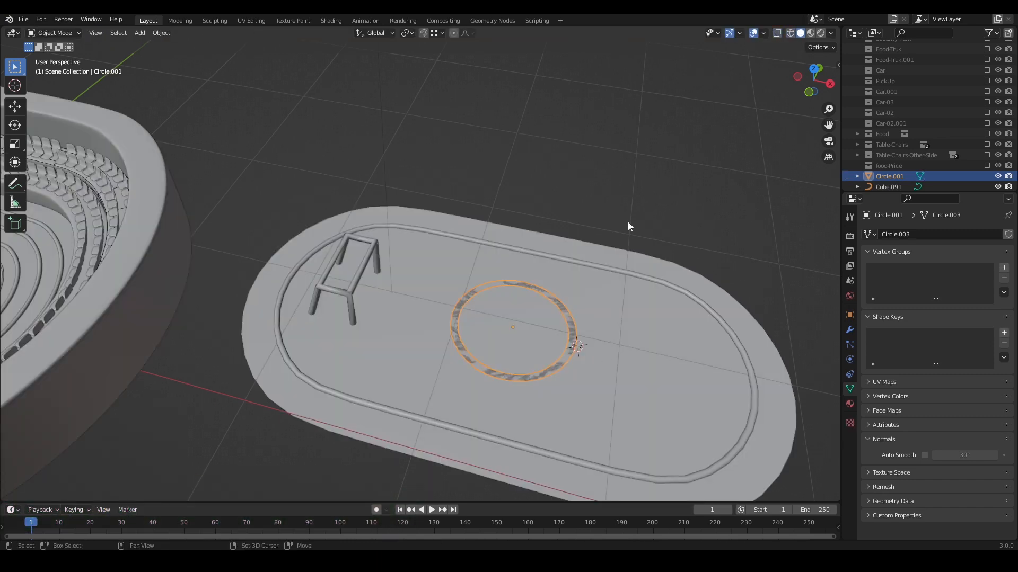
# - Add a Solidify modifier to the flat ring and set its offset to 1
pyautogui.click(628, 223)
pyautogui.click(564, 314)
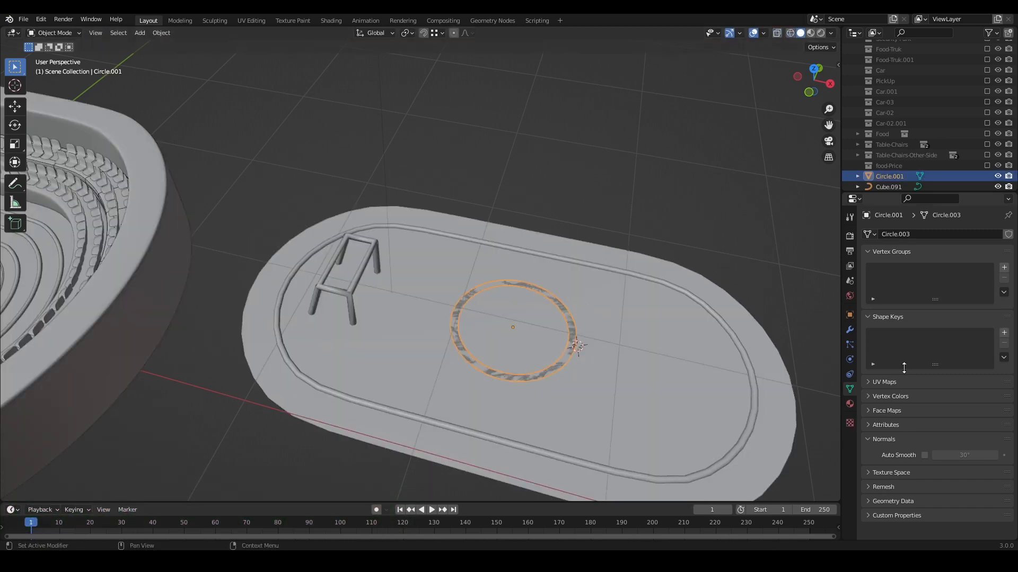
pyautogui.click(849, 330)
pyautogui.click(895, 237)
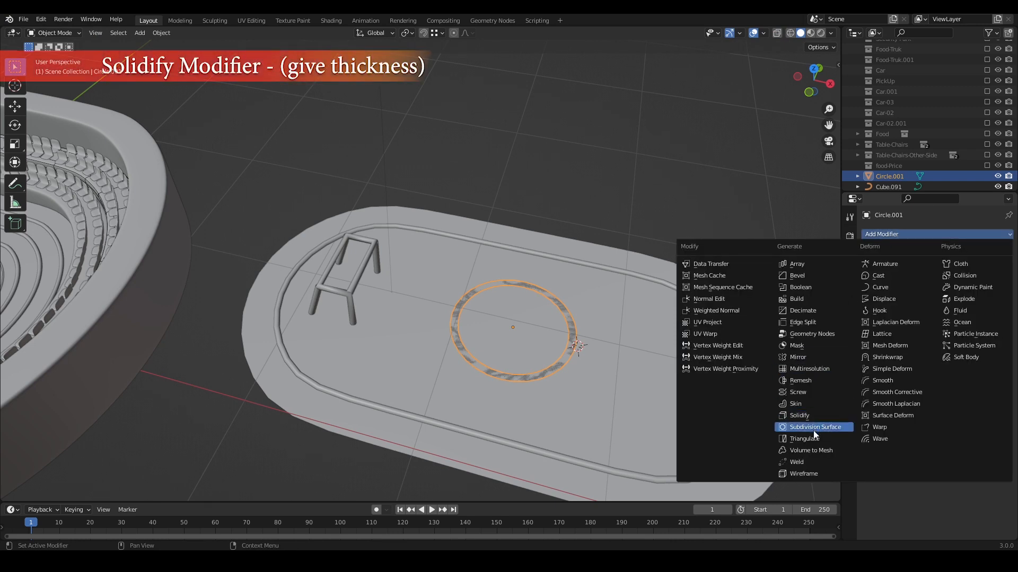
pyautogui.click(809, 415)
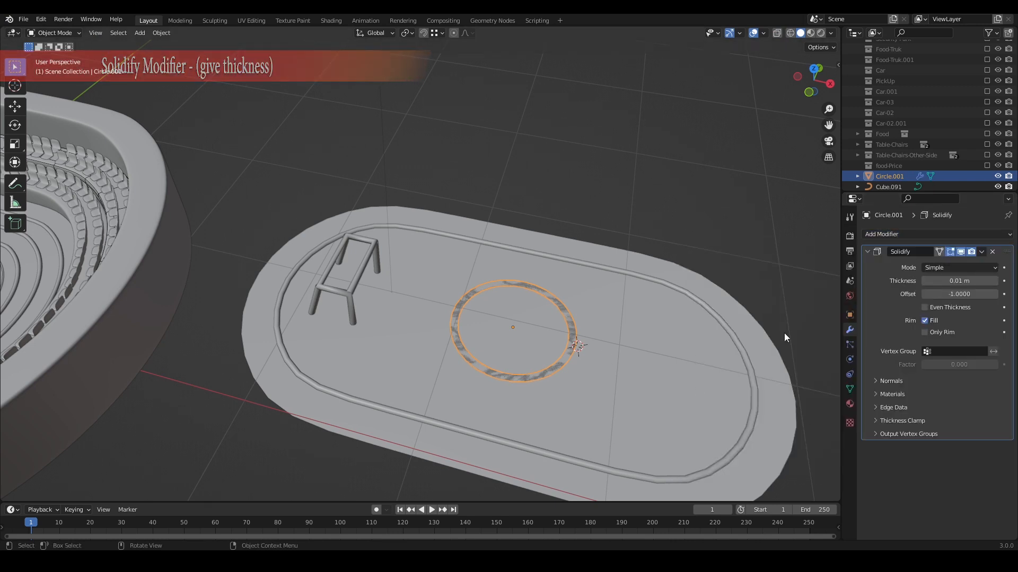
pyautogui.write('1')
pyautogui.press('Return')
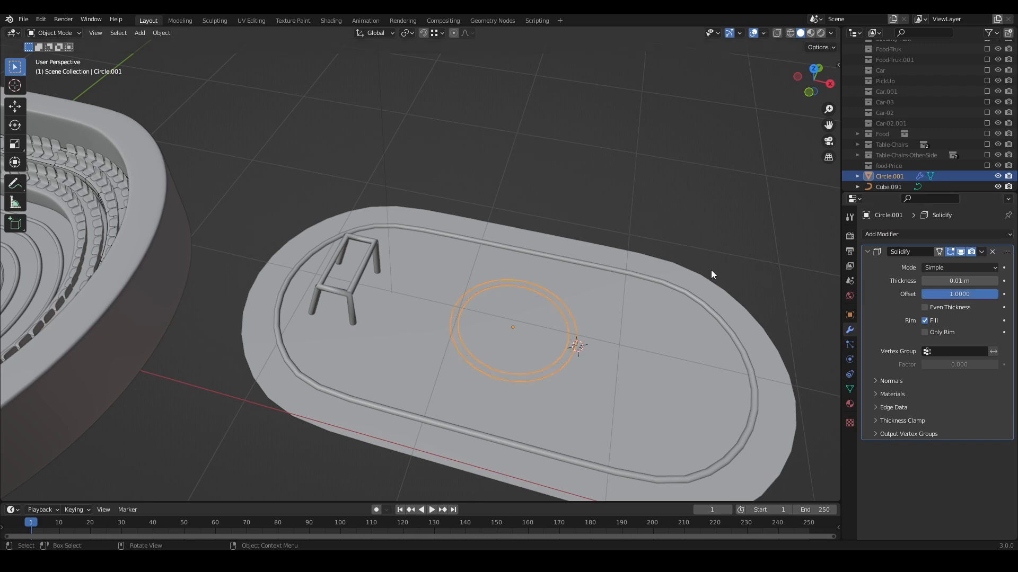
# - Set the ring's Solidify thickness to 0.05 m and apply the modifier
pyautogui.click(653, 200)
pyautogui.scroll(3, 583, 357)
pyautogui.scroll(2, 501, 347)
pyautogui.moveTo(513, 339)
pyautogui.keyDown('shift'); pyautogui.mouseDown(button='middle')
pyautogui.moveTo(502, 347)
pyautogui.moveTo(521, 314)
pyautogui.moveTo(524, 339)
pyautogui.mouseUp(button='middle'); pyautogui.keyUp('shift')
pyautogui.click(583, 434)
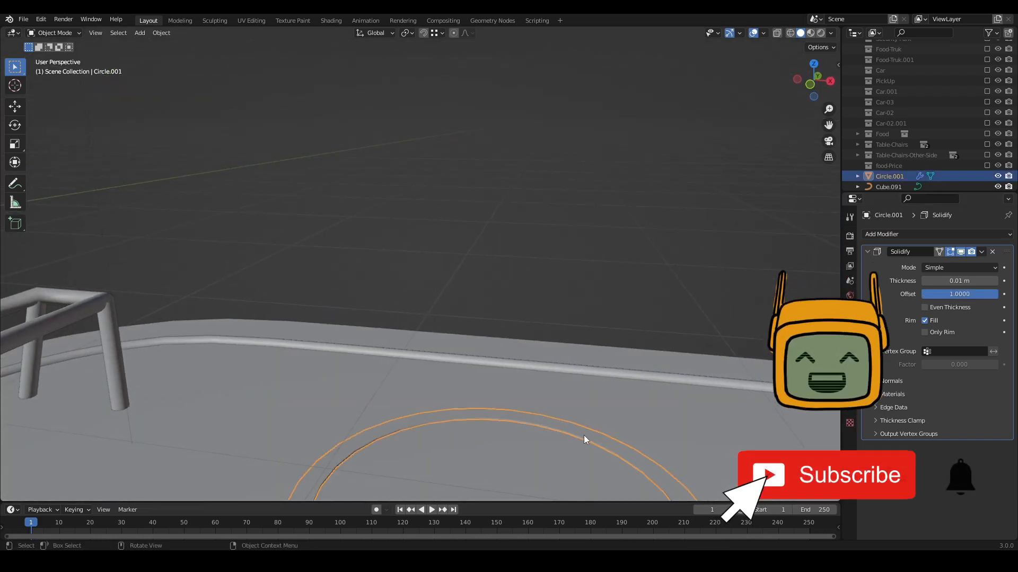
pyautogui.press('KP_Decimal')
pyautogui.moveTo(997, 283); pyautogui.dragTo(1013, 284)
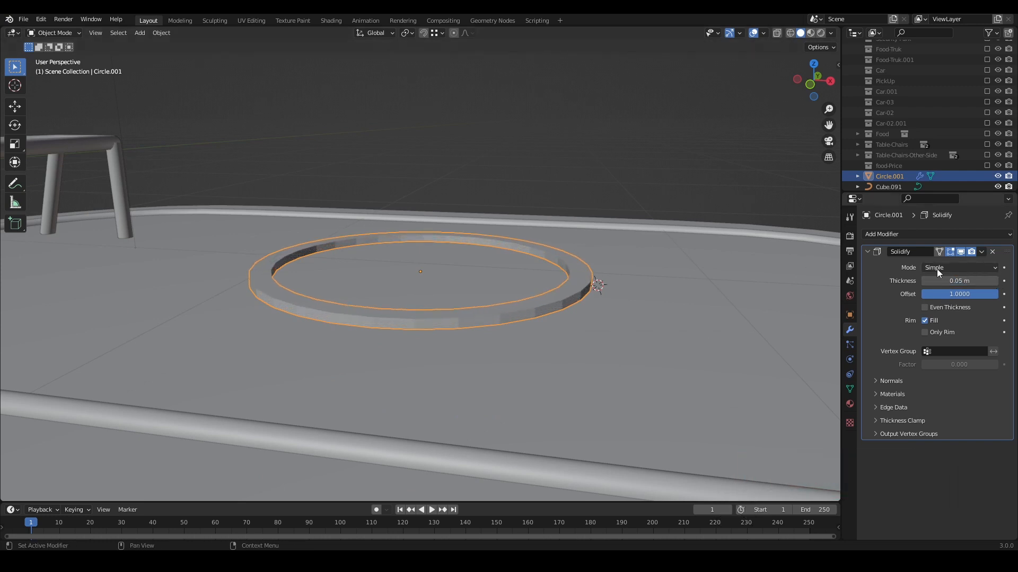
pyautogui.hotkey('ctrl', 'a')
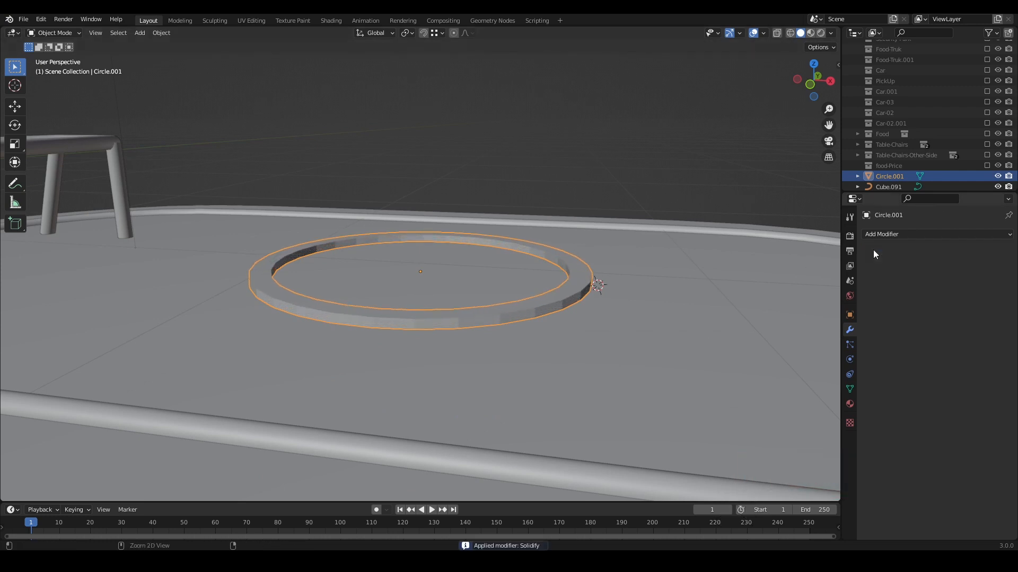
# - Add a Subdivision Surface modifier to the centre ring and deselect it
pyautogui.click(585, 273)
pyautogui.click(907, 233)
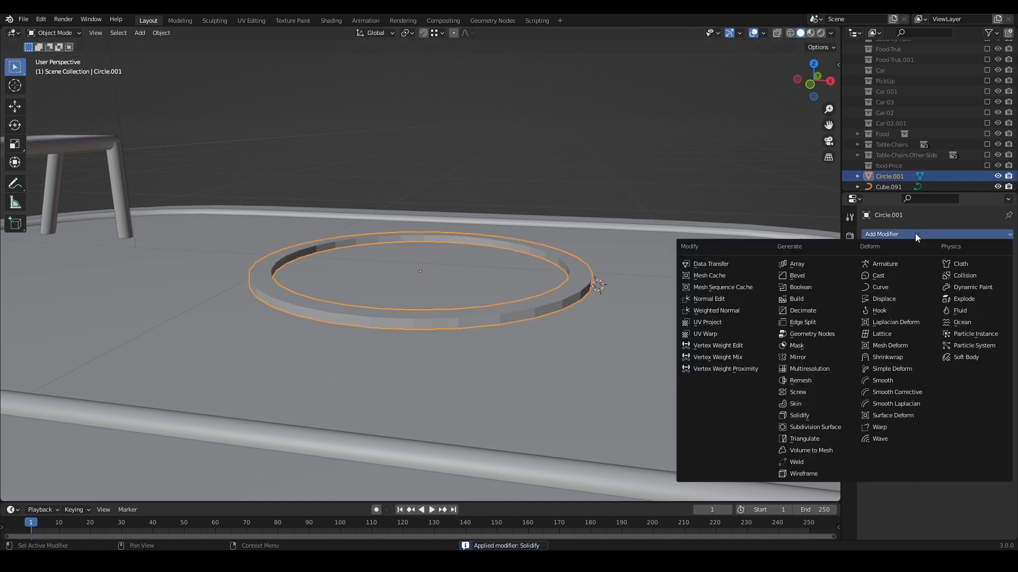
pyautogui.click(829, 427)
pyautogui.click(695, 182)
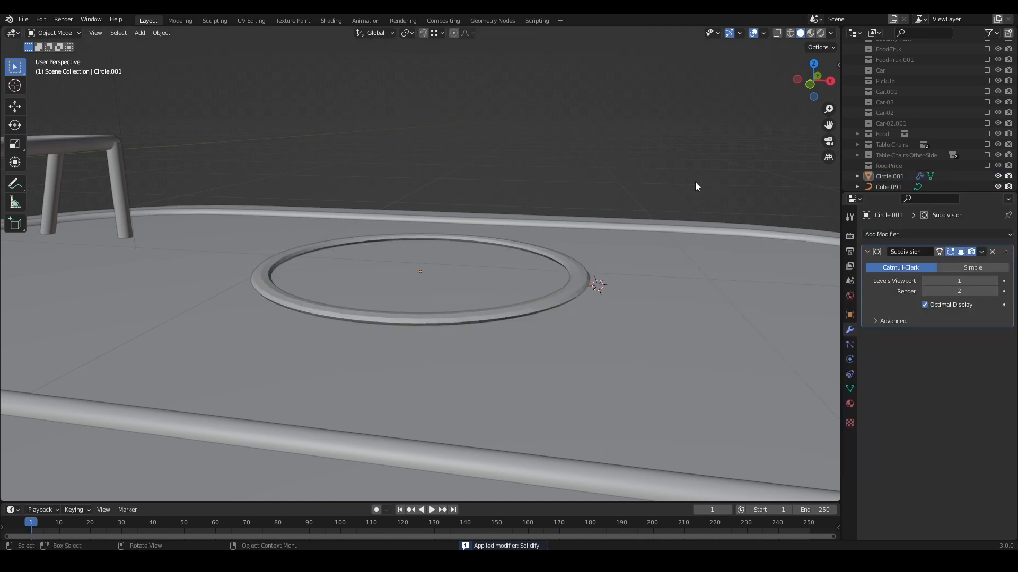
# - Turn off the Subdivision modifier's viewport display and add loop cuts around the ring's outer and inner walls, slid by about 0.43
pyautogui.moveTo(695, 182)
pyautogui.mouseDown(button='middle')
pyautogui.moveTo(657, 214)
pyautogui.moveTo(691, 195)
pyautogui.mouseUp(button='middle')
pyautogui.press('Tab')
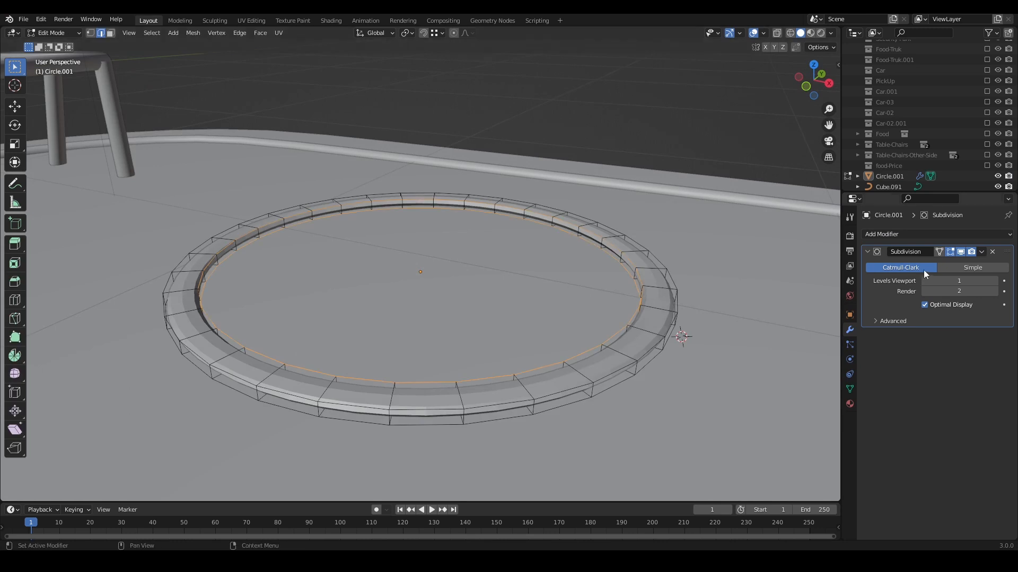
pyautogui.click(960, 252)
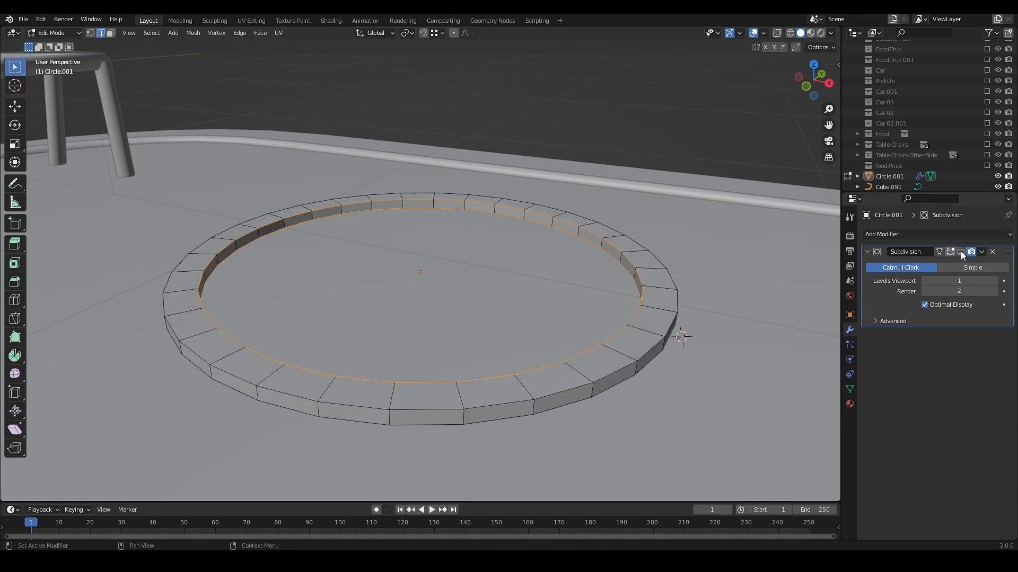
pyautogui.moveTo(632, 368); pyautogui.dragTo(631, 352, button='middle')
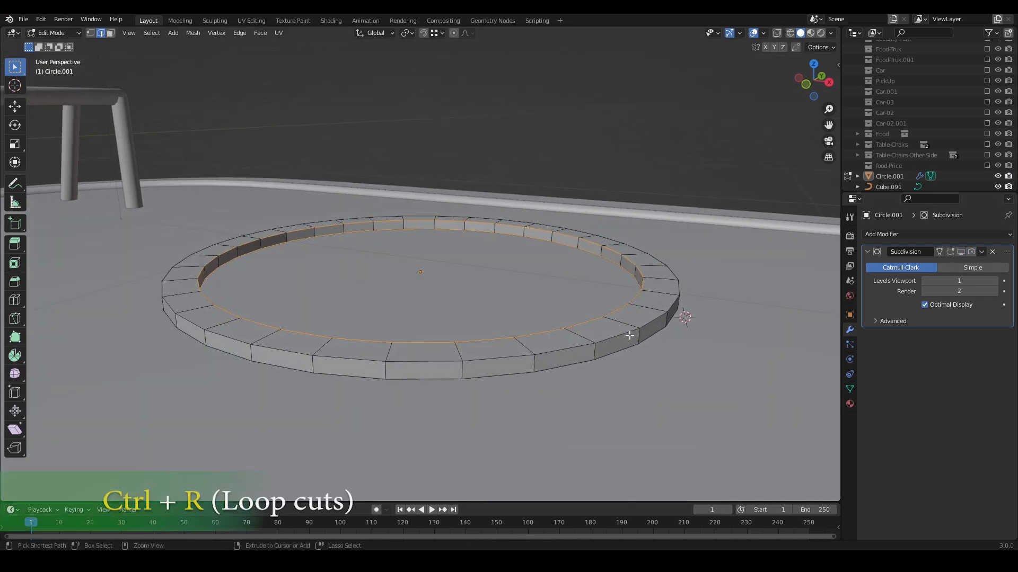
pyautogui.hotkey('ctrl', 'r')
pyautogui.click(634, 335)
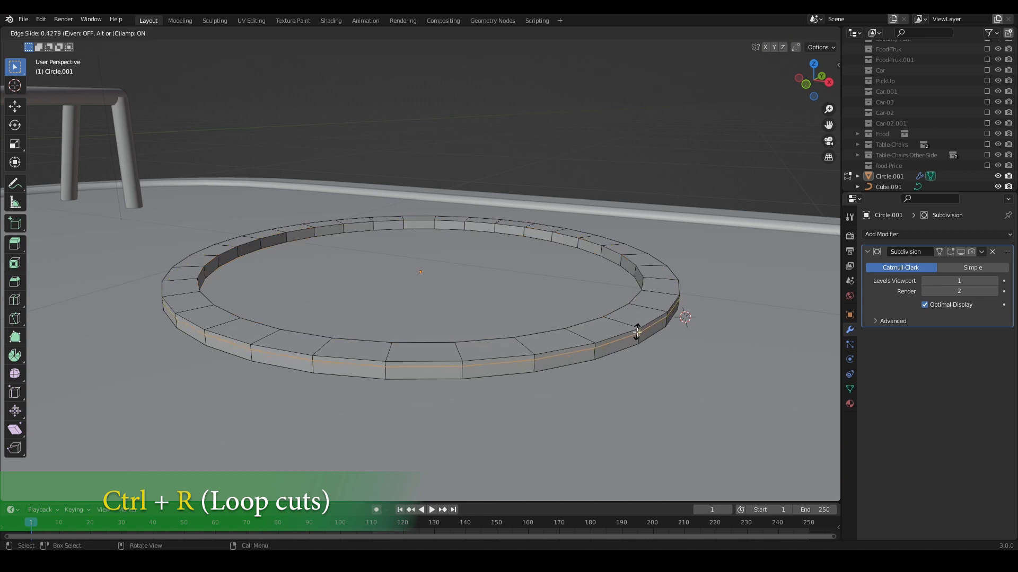
pyautogui.click(637, 332)
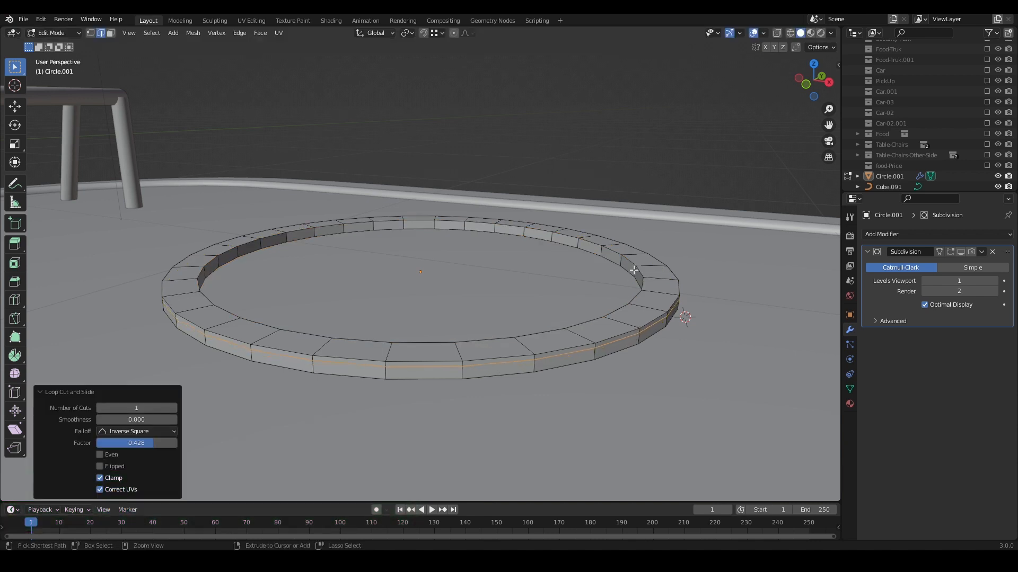
pyautogui.hotkey('ctrl', 'r')
pyautogui.click(634, 271)
pyautogui.click(635, 273)
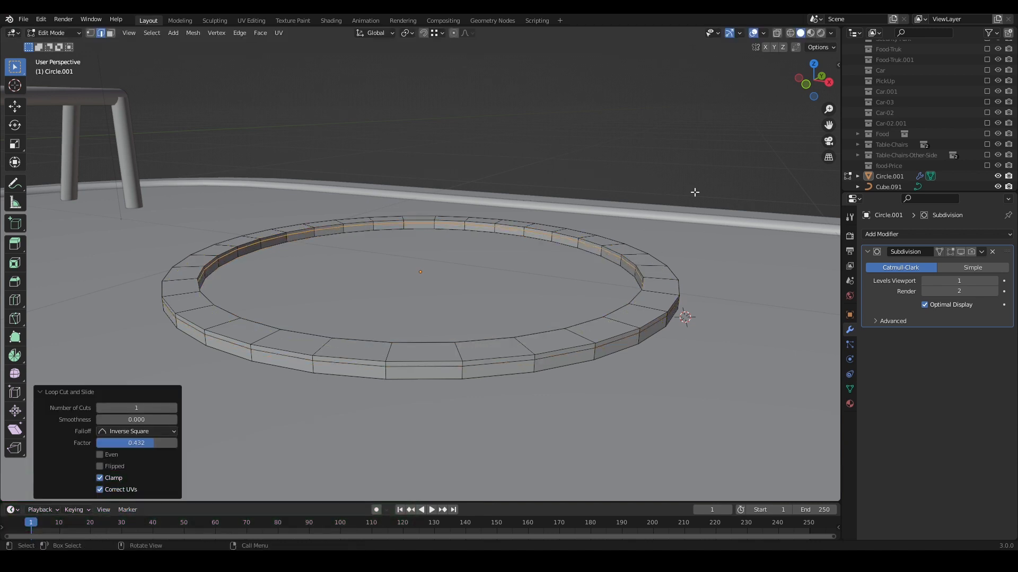
# - Select the centre ring in Object Mode and turn its Subdivision modifier's edit-mode, viewport and render display back on
pyautogui.press('Tab')
pyautogui.click(673, 277)
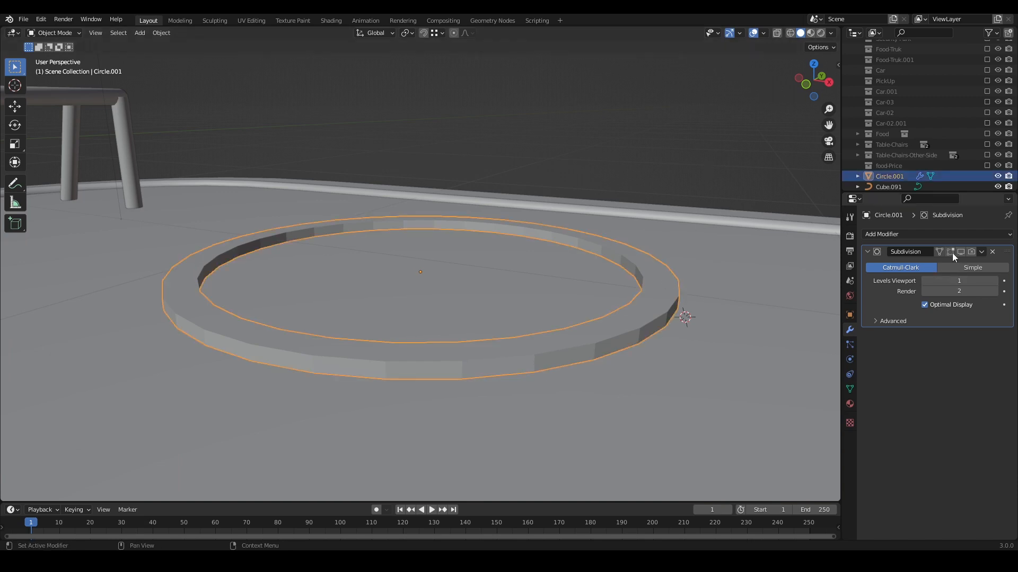
pyautogui.moveTo(951, 253); pyautogui.dragTo(971, 253)
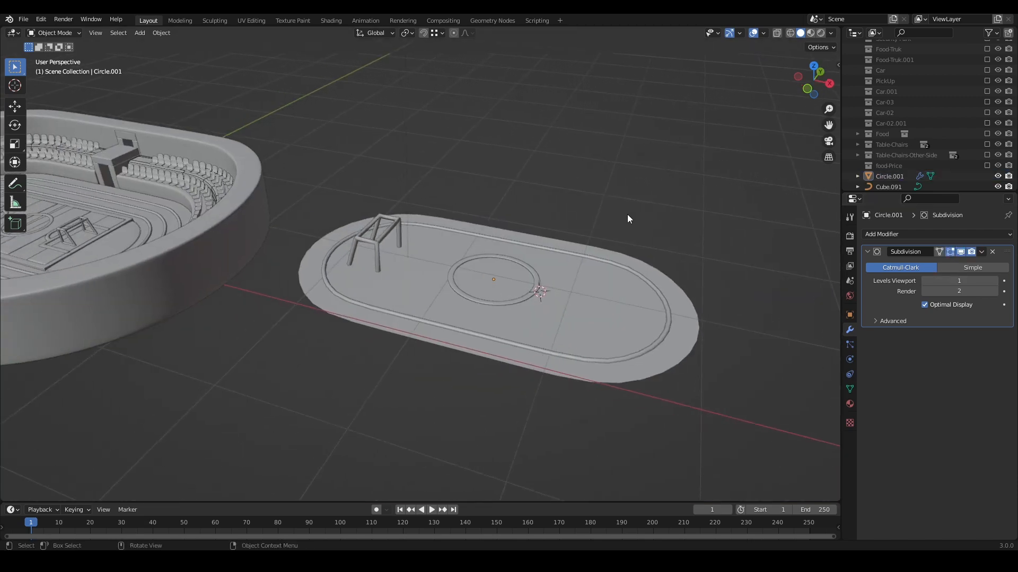
# - Check the stadium's entrance blocks, place the 3D cursor near the back edge of the oval and add a 2 m cube there
pyautogui.moveTo(627, 214); pyautogui.dragTo(679, 266, button='middle')
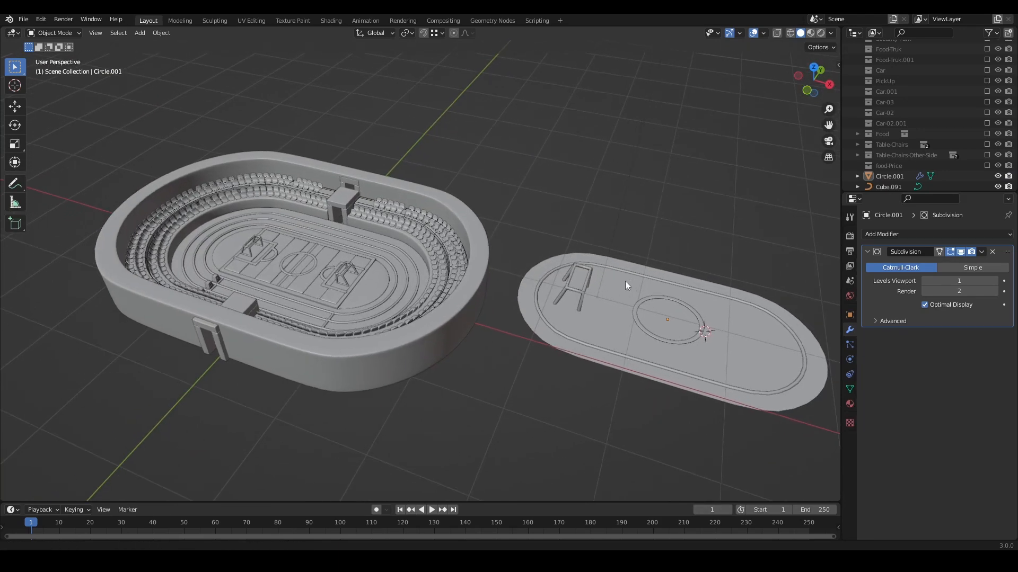
pyautogui.scroll(6, 336, 207)
pyautogui.click(297, 153)
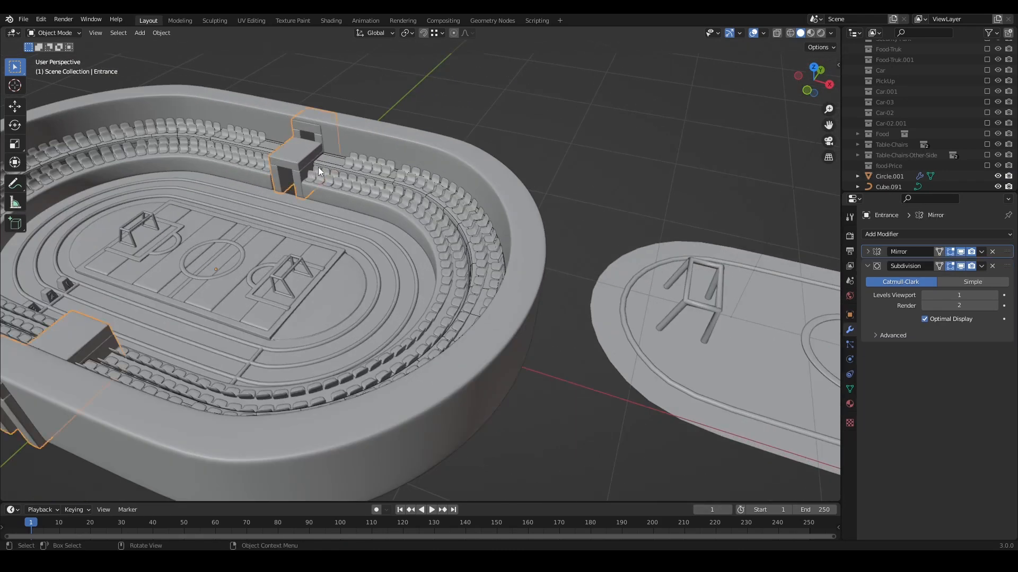
pyautogui.scroll(-2, 485, 224)
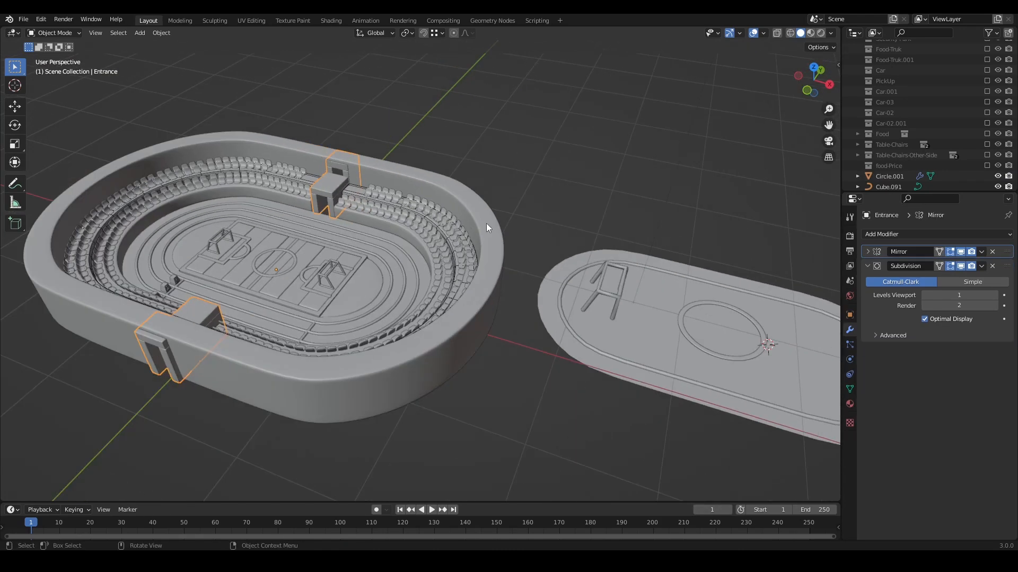
pyautogui.click(580, 195)
pyautogui.keyDown('shift'); pyautogui.moveTo(656, 250); pyautogui.dragTo(535, 232, button='middle'); pyautogui.keyUp('shift')
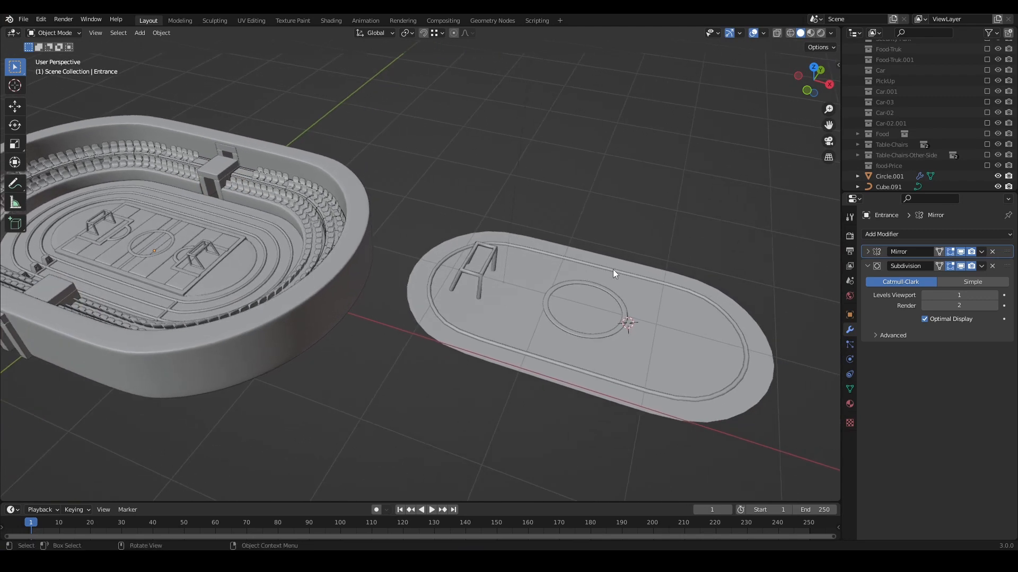
pyautogui.hotkey('shift', 'a')
pyautogui.moveTo(612, 276)
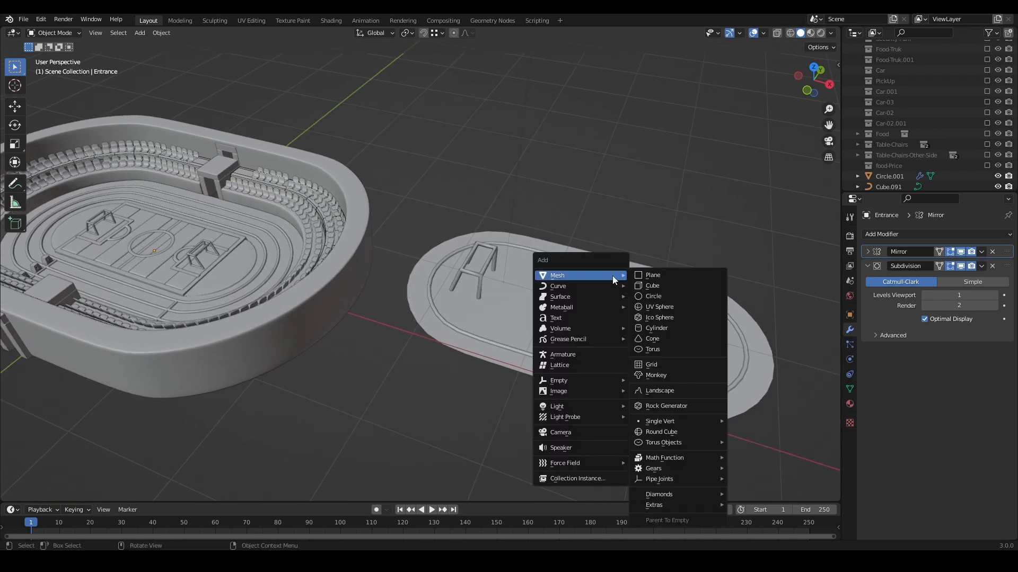
pyautogui.click(661, 285)
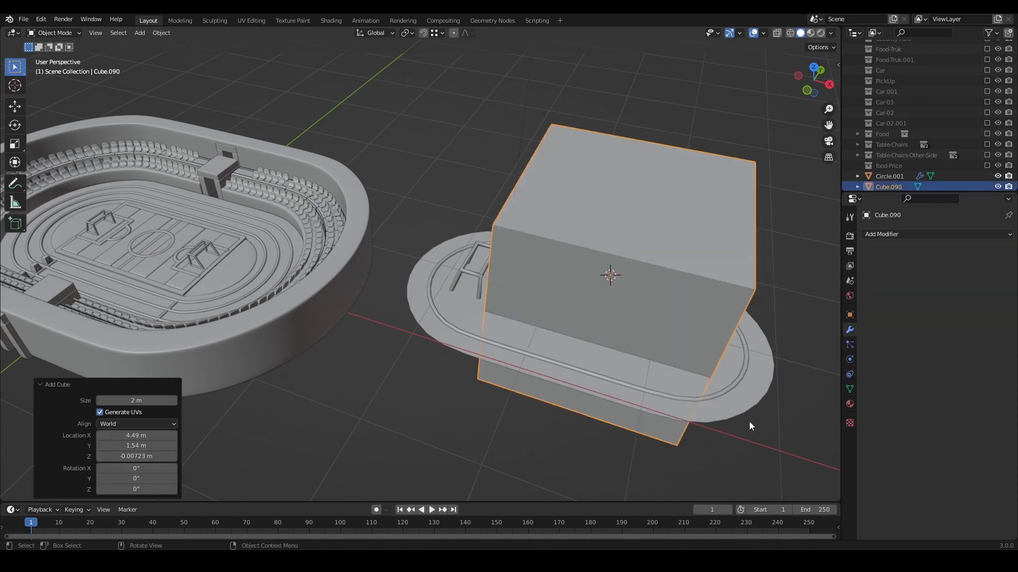
# - Move the cube's whole mesh up 1 m along Z in Edit Mode and return to Object Mode
pyautogui.press('Tab')
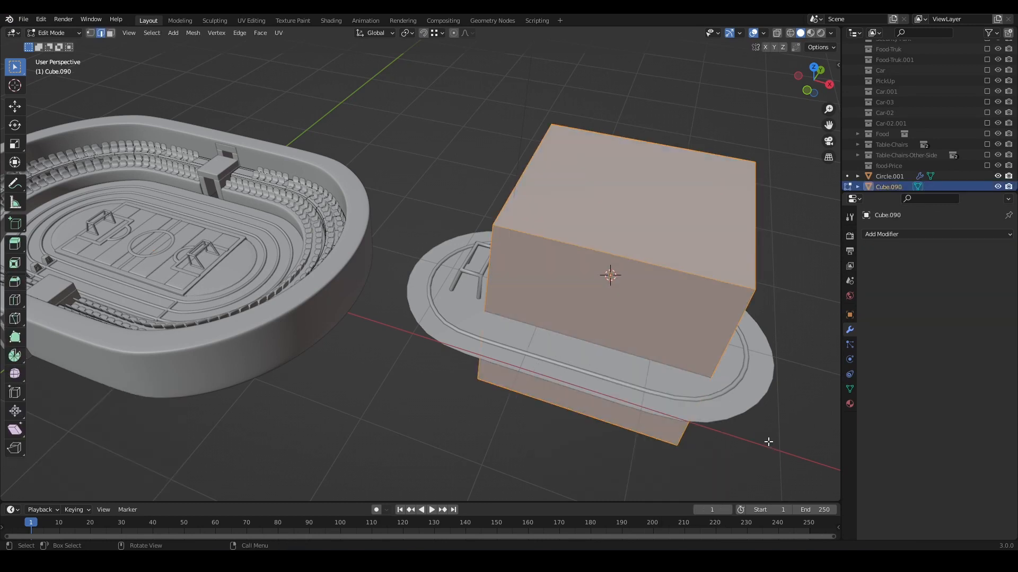
pyautogui.press('e')
pyautogui.press('1')
pyautogui.press('Return')
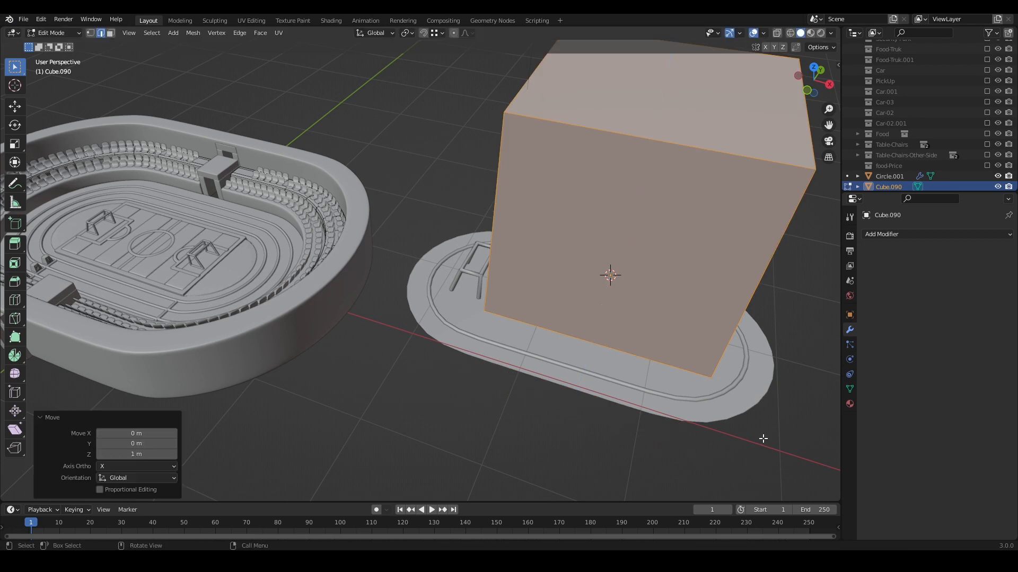
pyautogui.press('Tab')
# - Scale the cube uniformly to about 0.216 and flatten it to about 0.22 along Z into a slab
pyautogui.press('s')
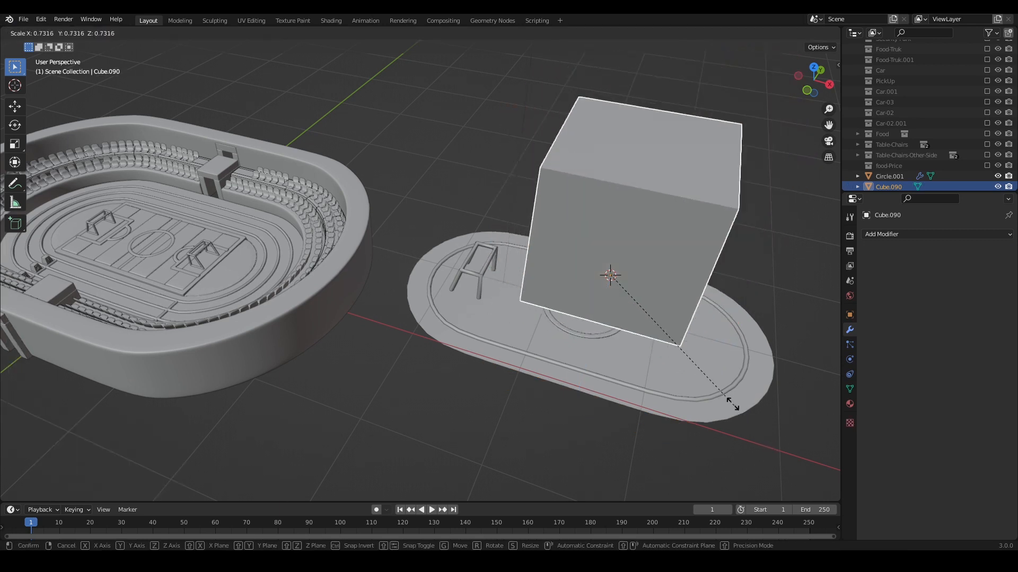
pyautogui.click(652, 314)
pyautogui.press('s')
pyautogui.press('z')
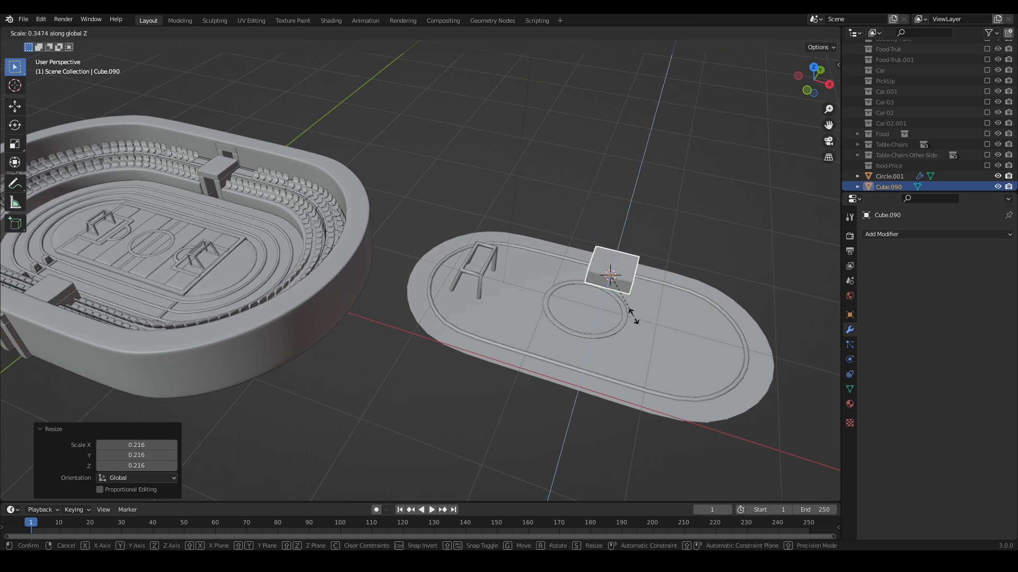
pyautogui.click(626, 300)
# - Raise the slab about 0.34 m along Z above the track oval
pyautogui.scroll(2, 629, 303)
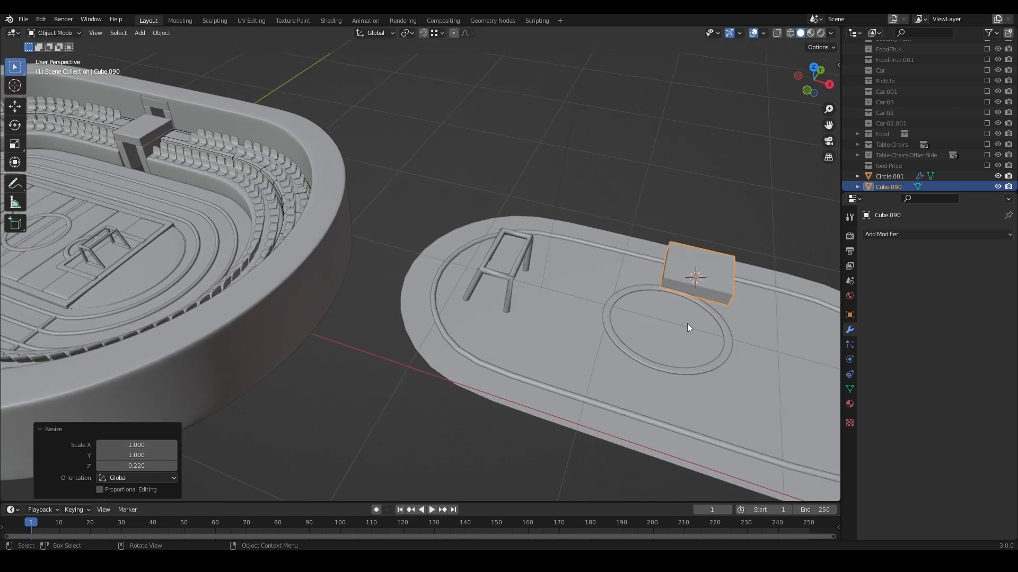
pyautogui.press('g')
pyautogui.press('z')
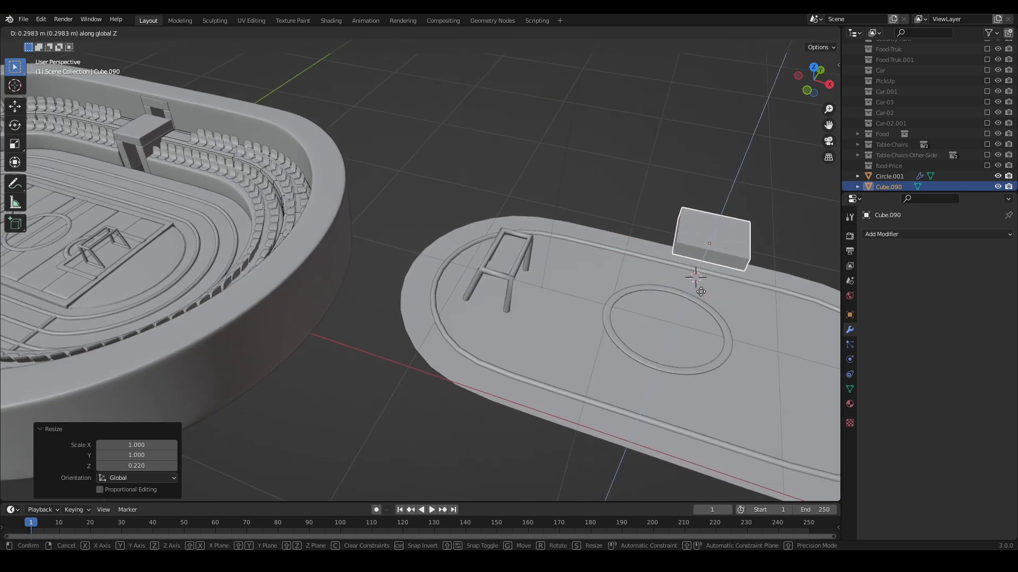
pyautogui.click(703, 289)
# - Duplicate the slab, rotated 90° about Y, and place the upright copy as a leg under the slab's +X end
pyautogui.hotkey('shift', 'd')
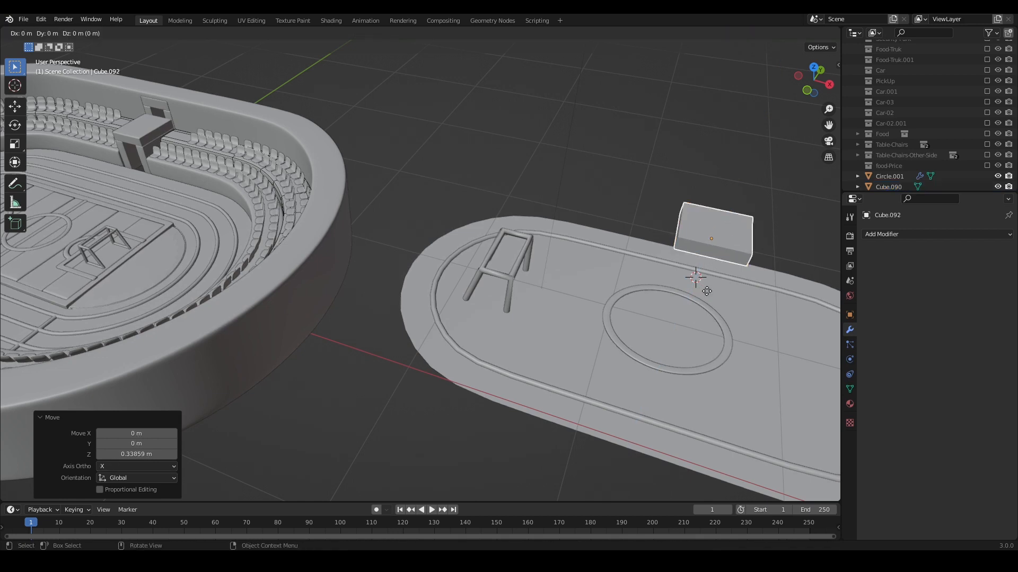
pyautogui.write('r9')
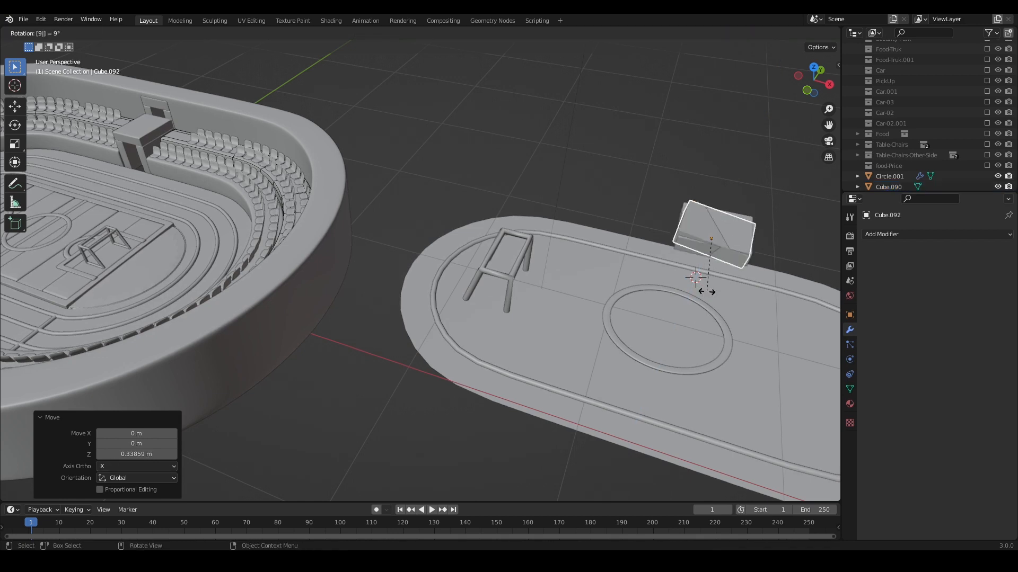
pyautogui.write('0')
pyautogui.press('Return')
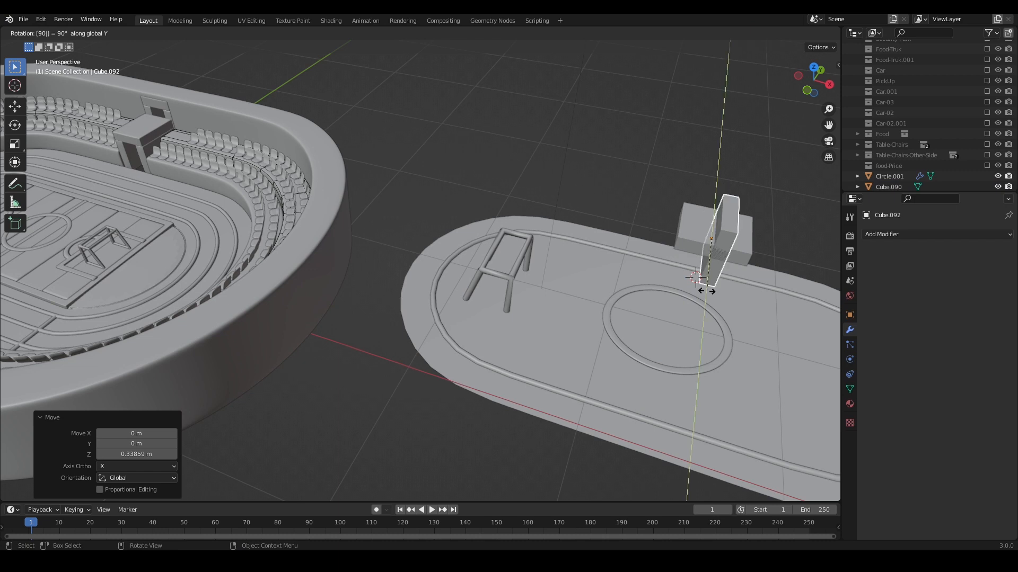
pyautogui.press('KP_1')
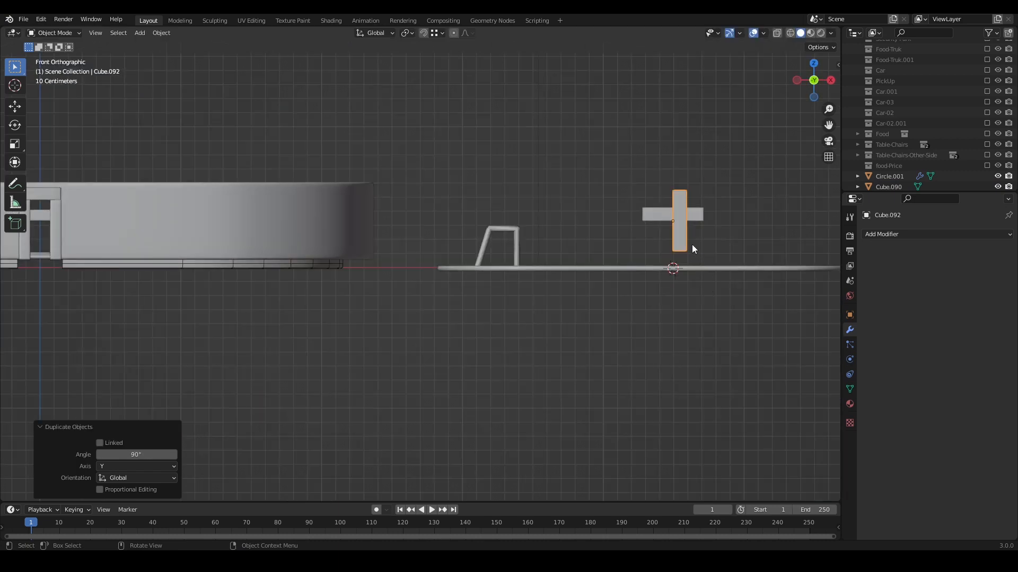
pyautogui.press('g')
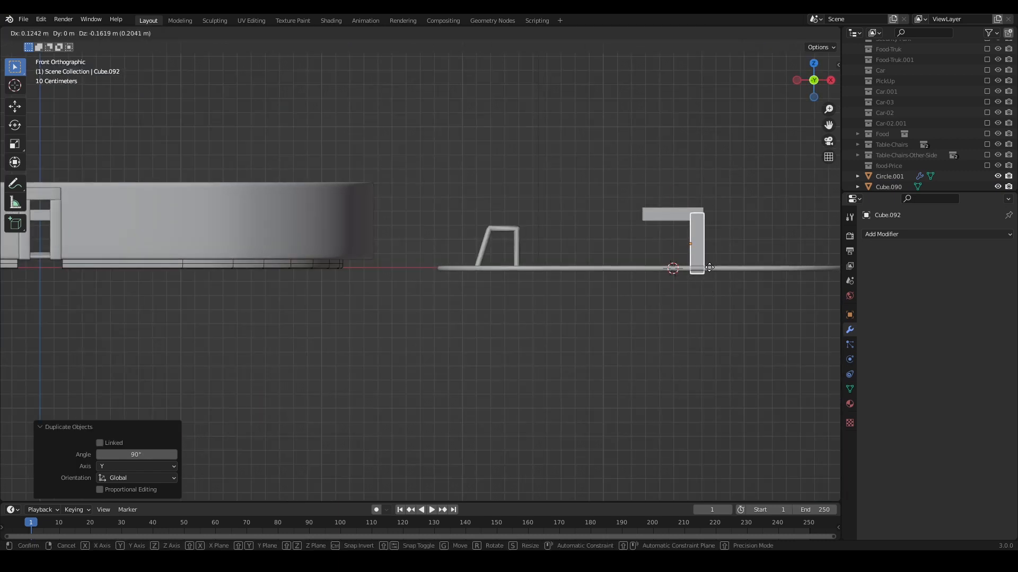
pyautogui.click(709, 267)
pyautogui.press('KP_Decimal')
pyautogui.moveTo(579, 274); pyautogui.dragTo(582, 223, button='middle')
pyautogui.moveTo(649, 220); pyautogui.dragTo(556, 222, button='middle')
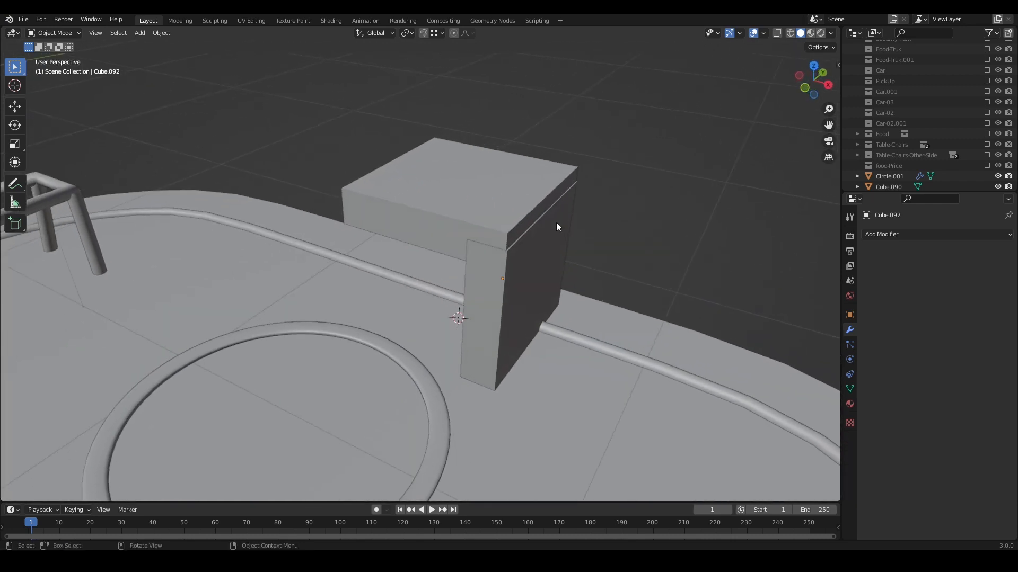
# - Bevel all edges of the horizontal slab with one segment and a width of about 0.085 m
pyautogui.click(482, 218)
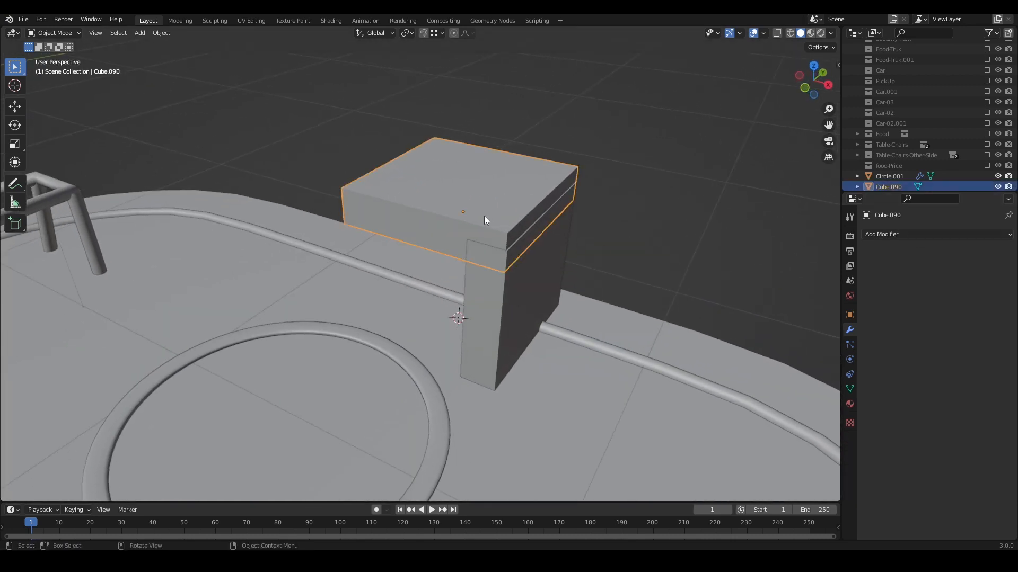
pyautogui.press('Tab')
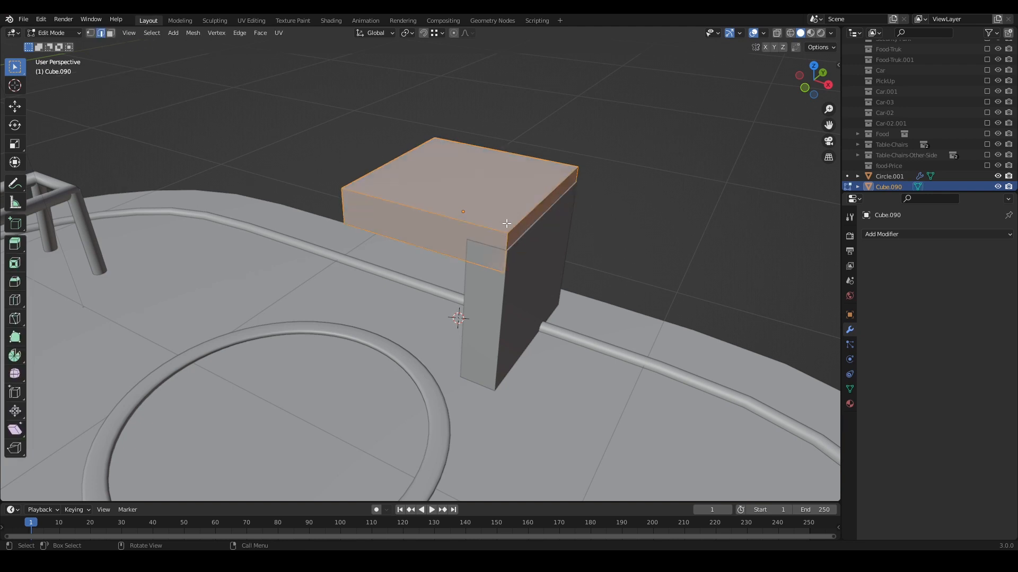
pyautogui.hotkey('ctrl', 'b')
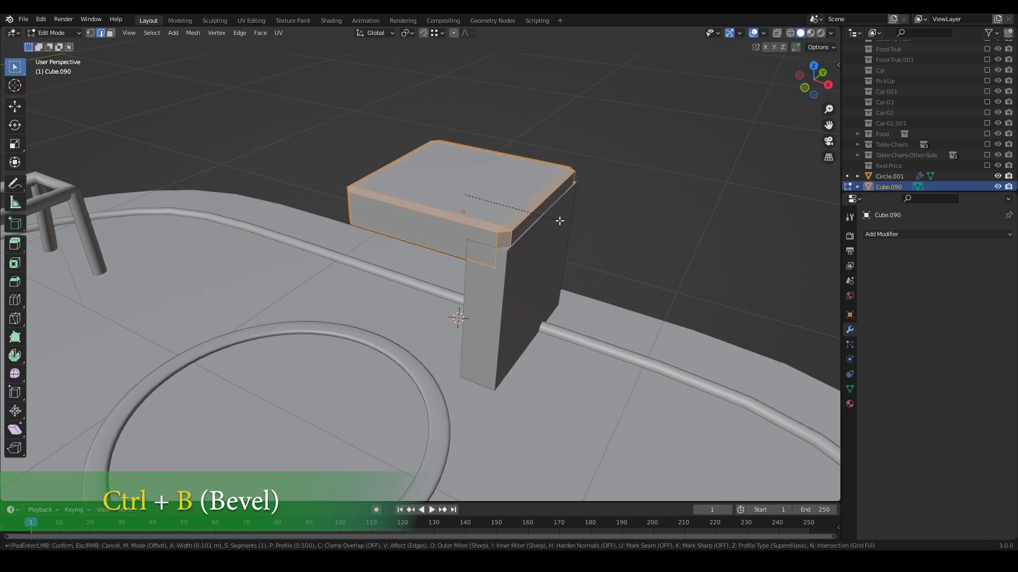
pyautogui.click(559, 221)
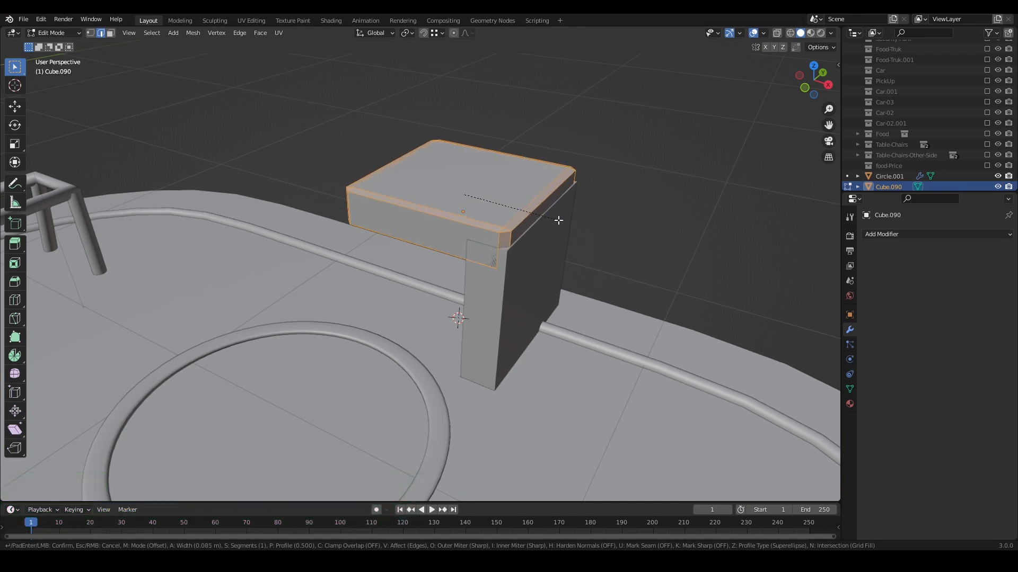
pyautogui.press('Tab')
# - Delete the unbevelled upright leg and add a Subdivision Surface modifier to the bevelled slab
pyautogui.click(548, 283)
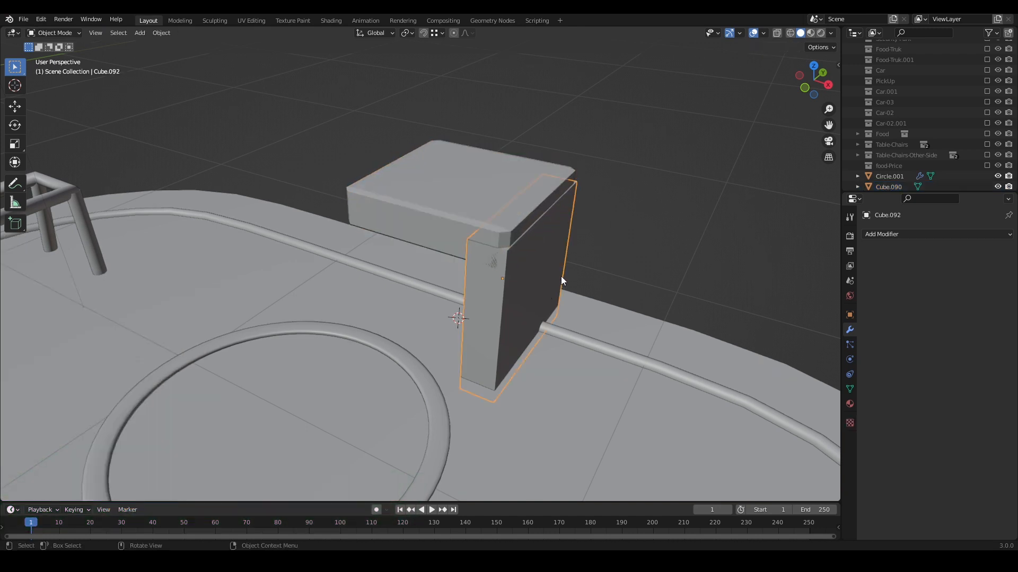
pyautogui.press('Delete')
pyautogui.click(523, 215)
pyautogui.click(891, 234)
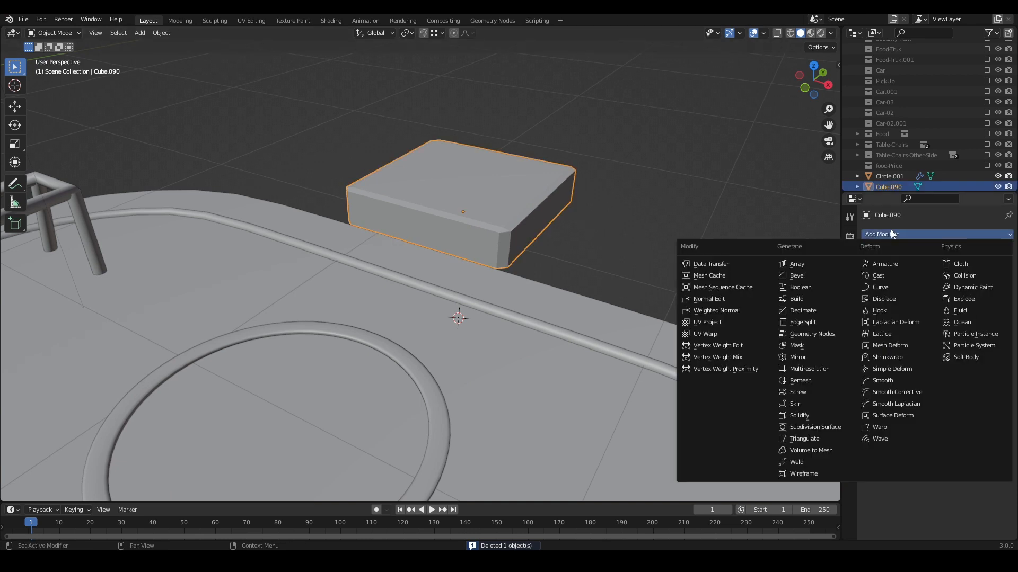
pyautogui.click(800, 423)
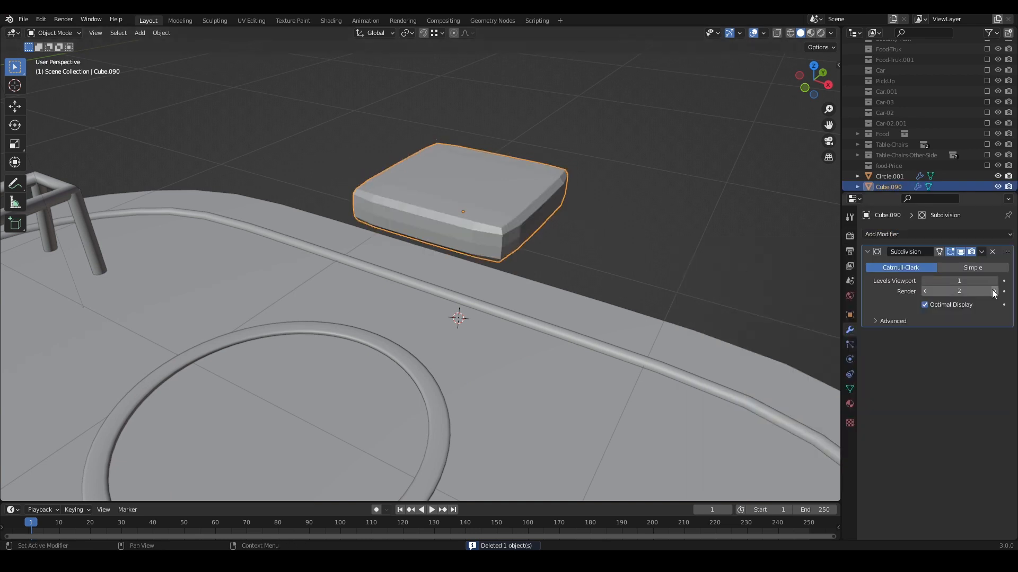
# - Shade the slab smooth and deselect it
pyautogui.rightClick(501, 207)
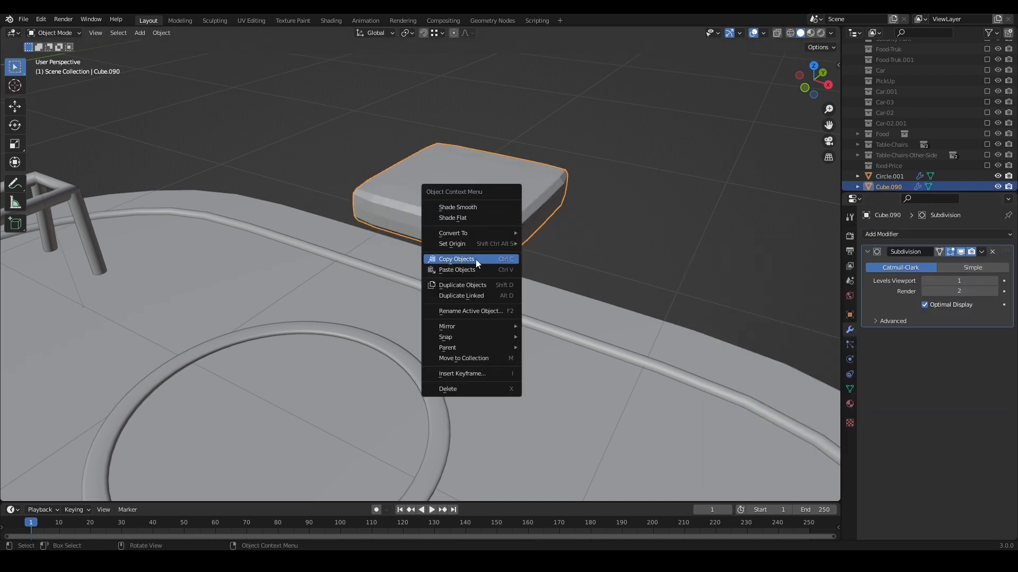
pyautogui.click(485, 207)
pyautogui.moveTo(504, 213); pyautogui.dragTo(525, 224, button='middle')
pyautogui.click(557, 225)
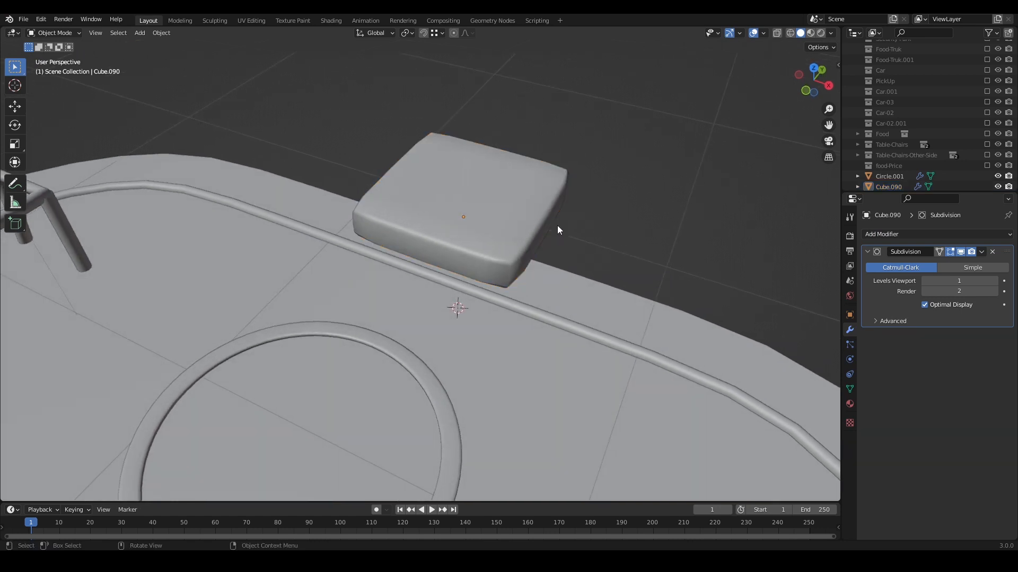
# - Add one centred loop cut in each horizontal direction across the slab, then return to Object Mode
pyautogui.click(493, 207)
pyautogui.press('Tab')
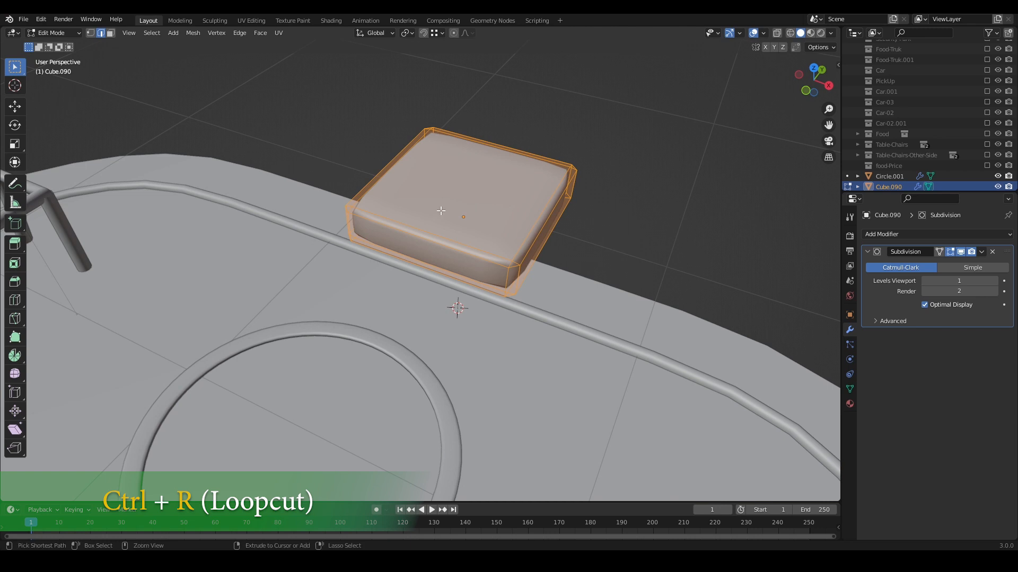
pyautogui.hotkey('ctrl', 'r')
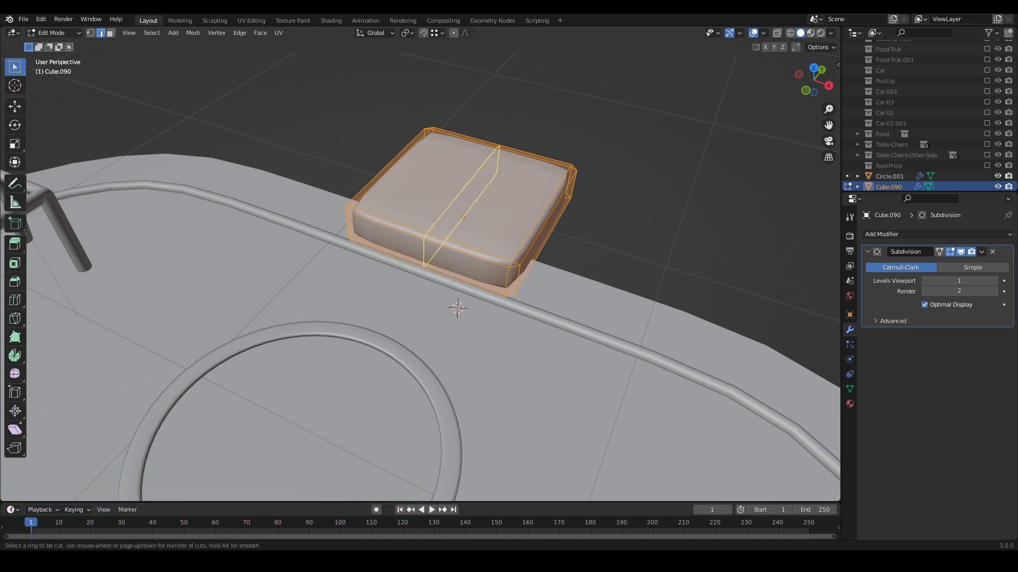
pyautogui.click(434, 224)
pyautogui.rightClick(434, 225)
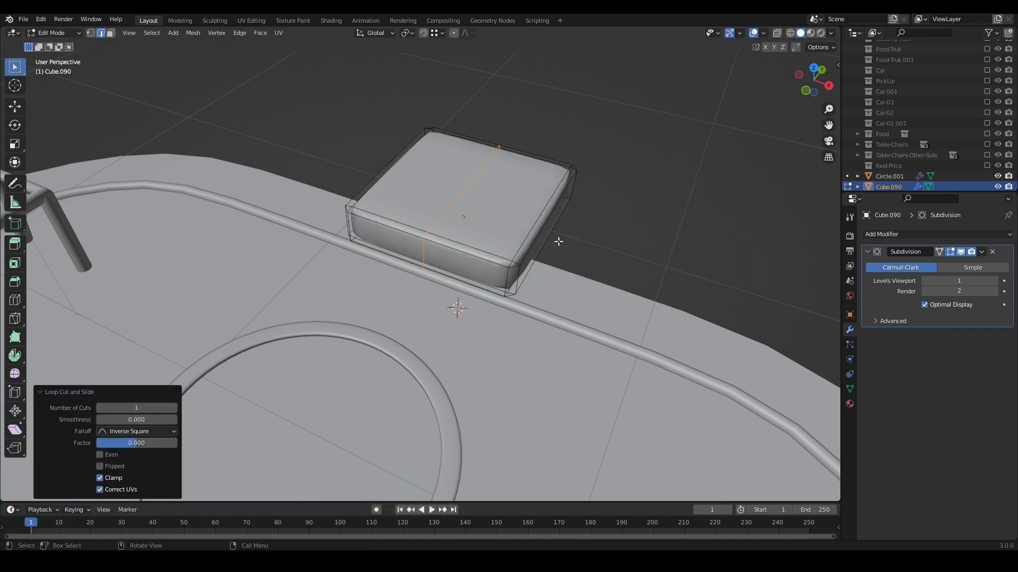
pyautogui.hotkey('ctrl', 'r')
pyautogui.click(538, 221)
pyautogui.rightClick(538, 220)
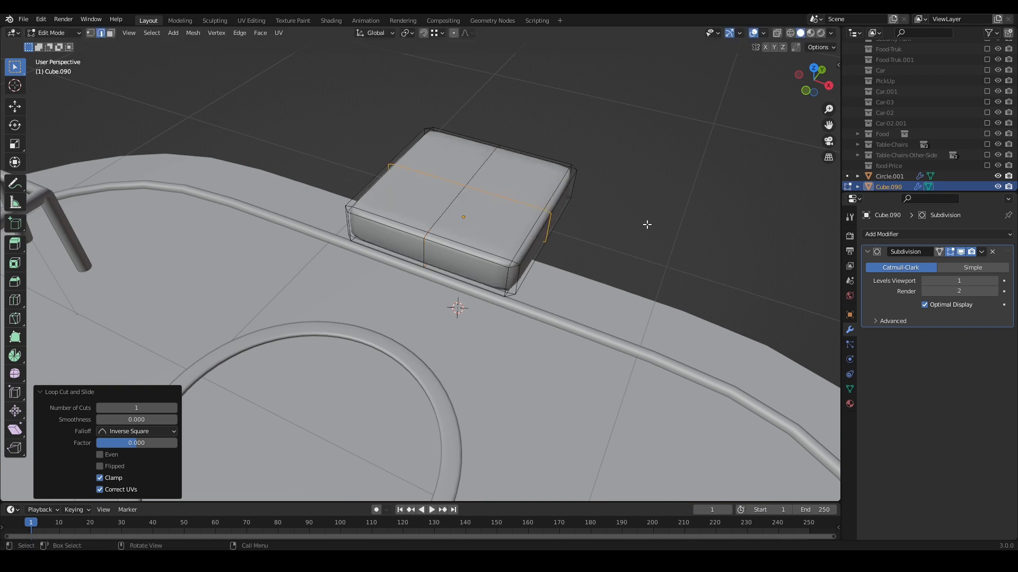
pyautogui.press('Tab')
# - Duplicate the smooth slab and rotate the copy 90° about Y so it stands upright
pyautogui.hotkey('shift', 'd')
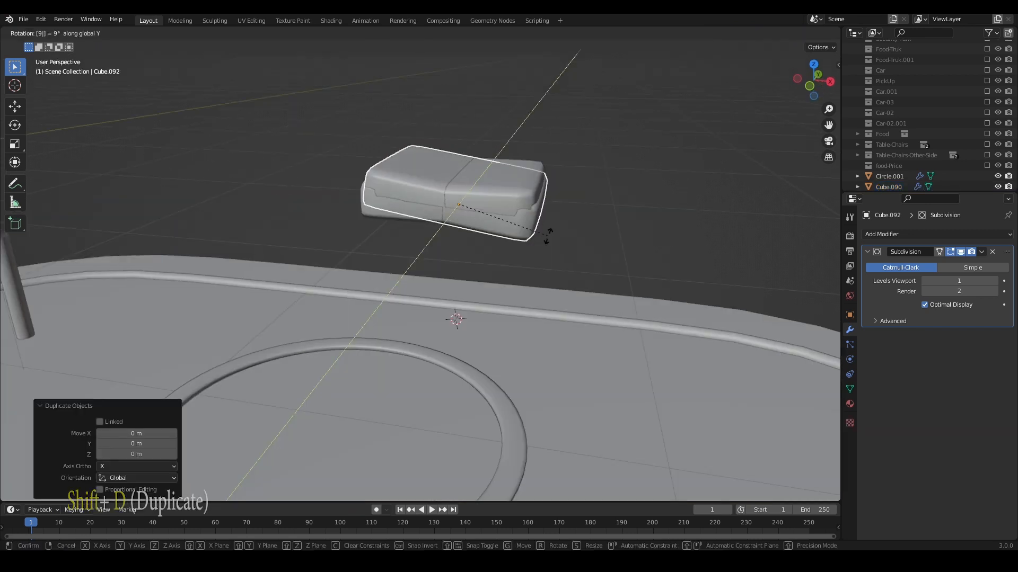
pyautogui.write('ry90')
pyautogui.press('Return')
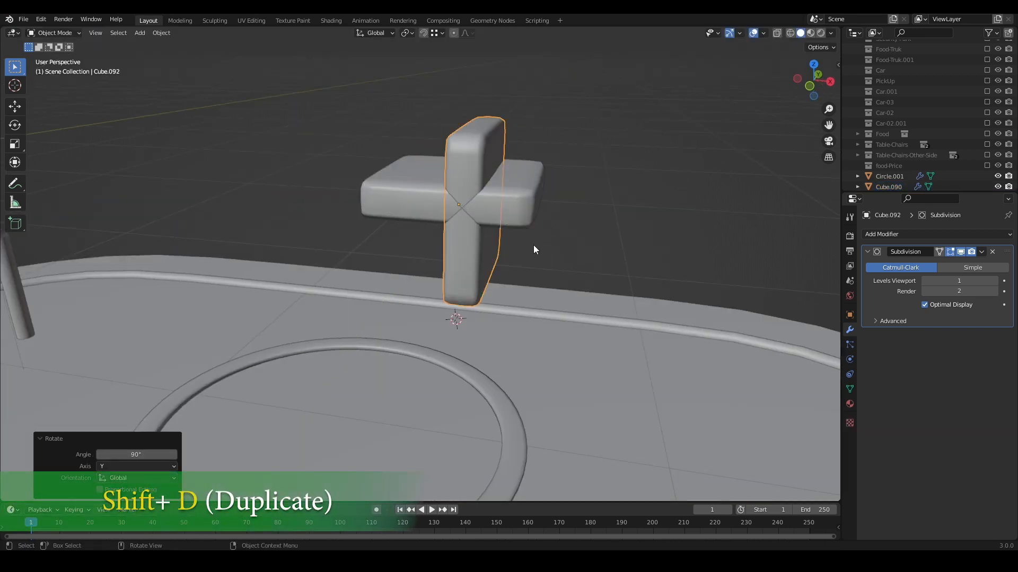
# - Move the upright copy about 0.11 m along X and lower it beneath the slab's end as a leg
pyautogui.press('g')
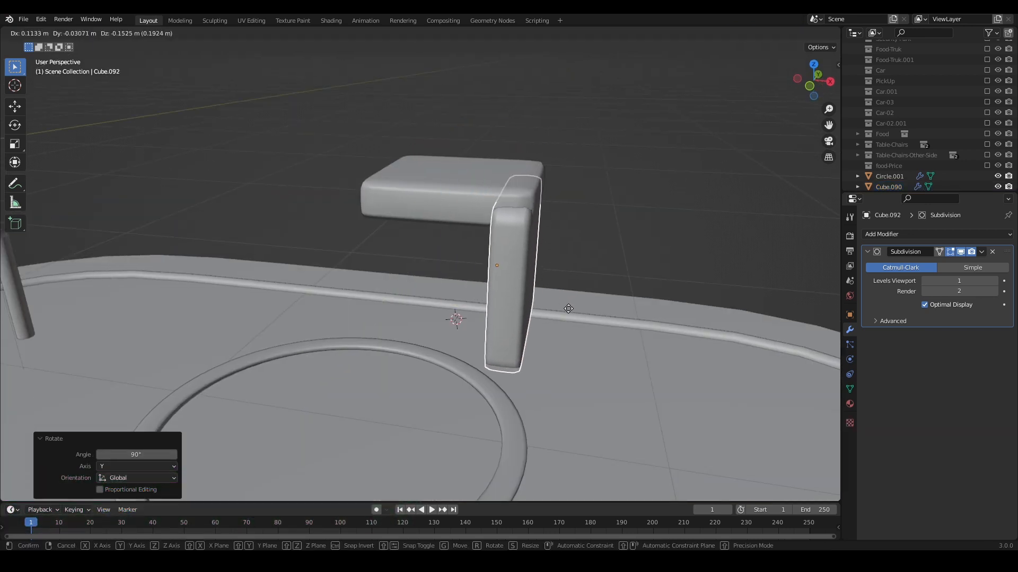
pyautogui.press('x')
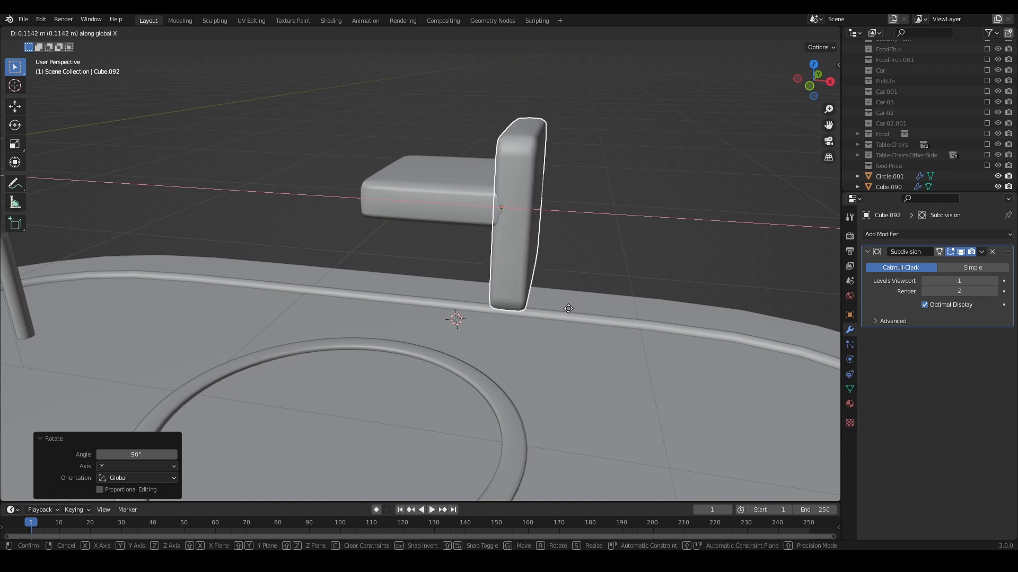
pyautogui.click(568, 309)
pyautogui.press('g')
pyautogui.press('z')
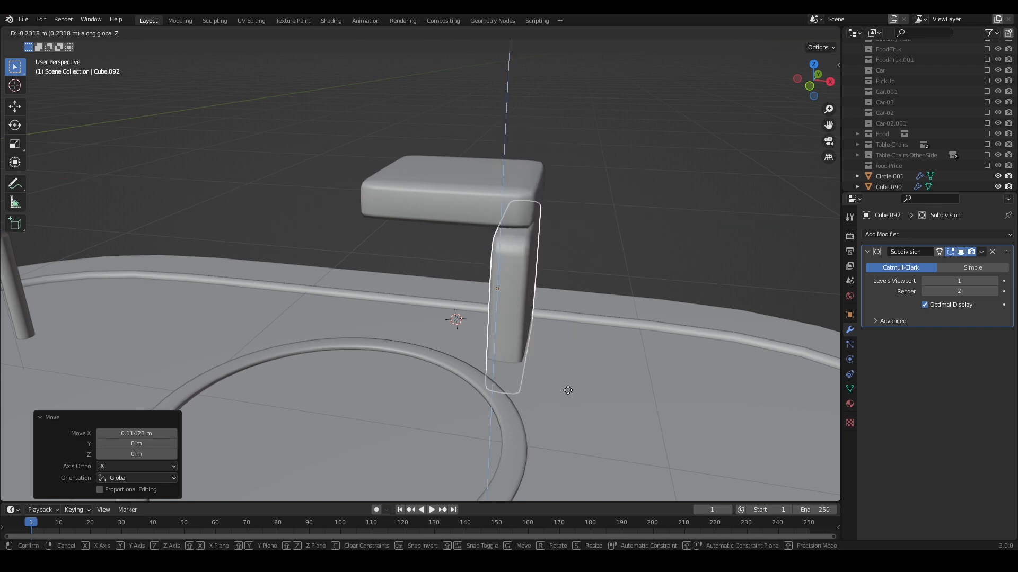
pyautogui.click(567, 385)
# - Duplicate the leg along X to the slab's opposite end and deselect it
pyautogui.hotkey('shift', 'd')
pyautogui.press('x')
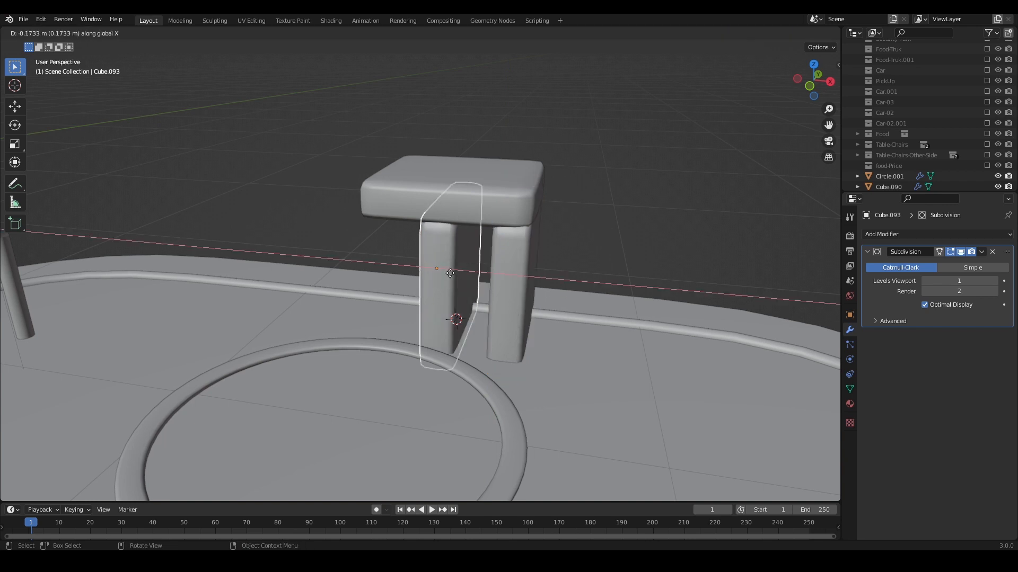
pyautogui.click(399, 269)
pyautogui.click(656, 195)
# - Bring the finished stadium into view and select its inner seat rows to examine how the seats look
pyautogui.scroll(-5, 656, 195)
pyautogui.moveTo(657, 195); pyautogui.dragTo(632, 250, button='middle')
pyautogui.scroll(-2, 631, 251)
pyautogui.keyDown('shift'); pyautogui.moveTo(440, 270); pyautogui.dragTo(612, 276, button='middle'); pyautogui.keyUp('shift')
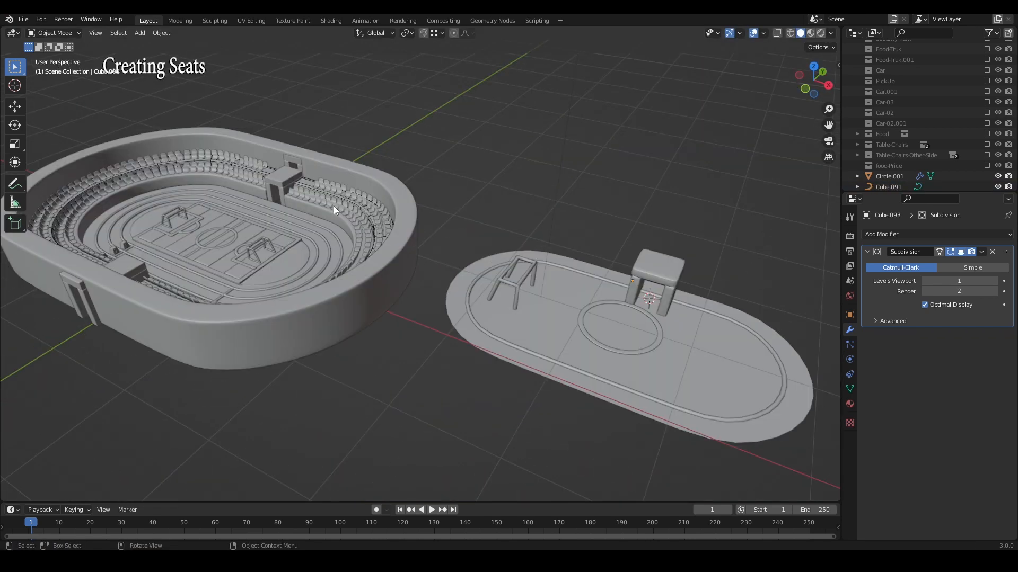
pyautogui.click(333, 205)
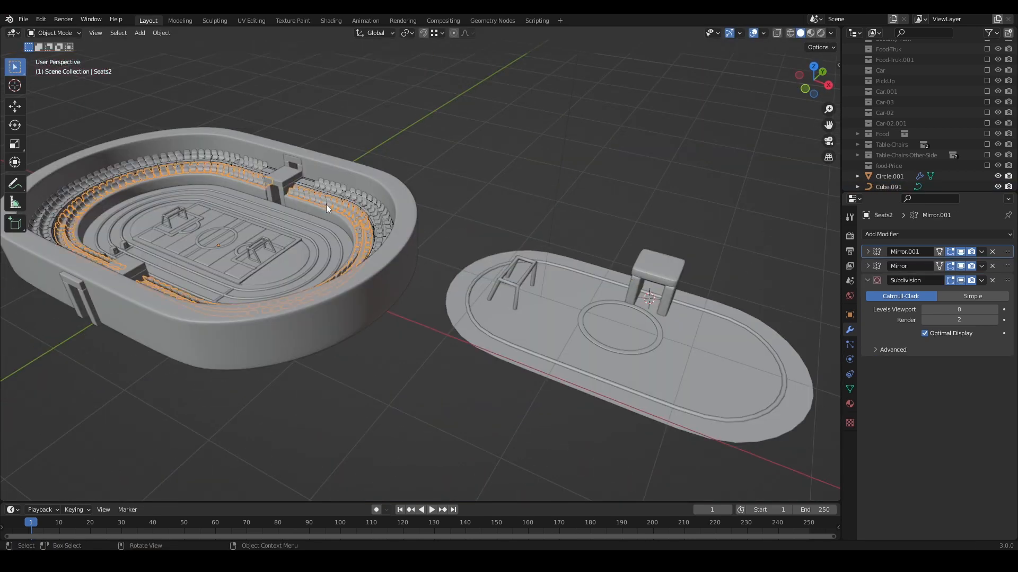
# - Add a plane, scale it to 0.214 and move it about 1.48 m along X, clear of the track oval
pyautogui.hotkey('shift', 'a')
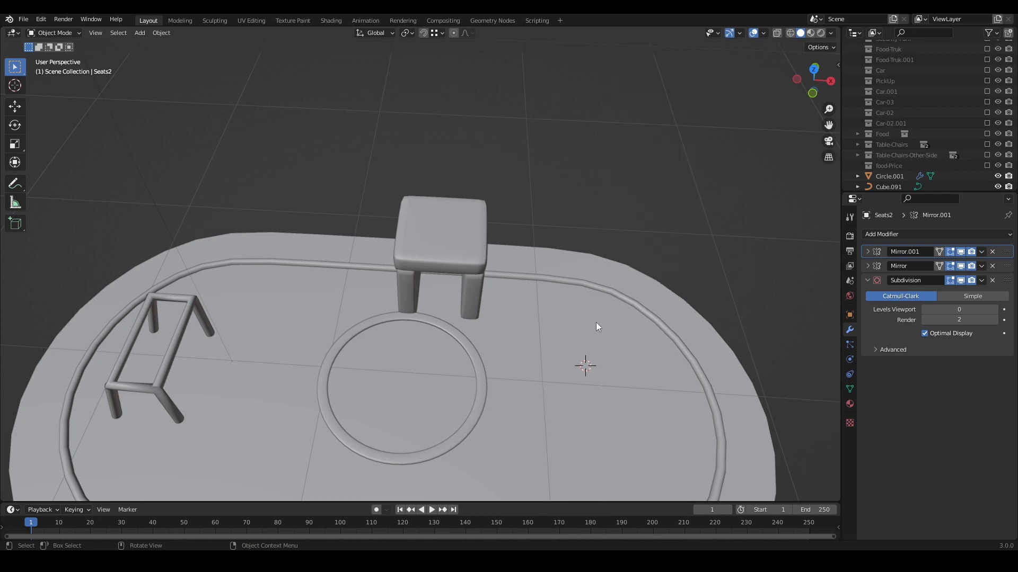
pyautogui.hotkey('shift', 'a')
pyautogui.moveTo(593, 326)
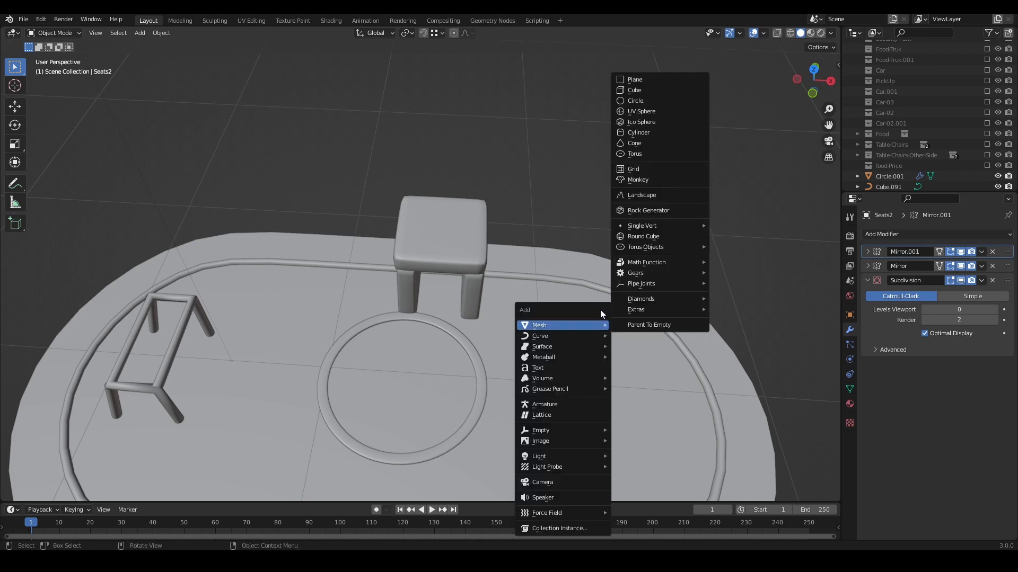
pyautogui.click(650, 81)
pyautogui.scroll(-5, 650, 85)
pyautogui.press('s')
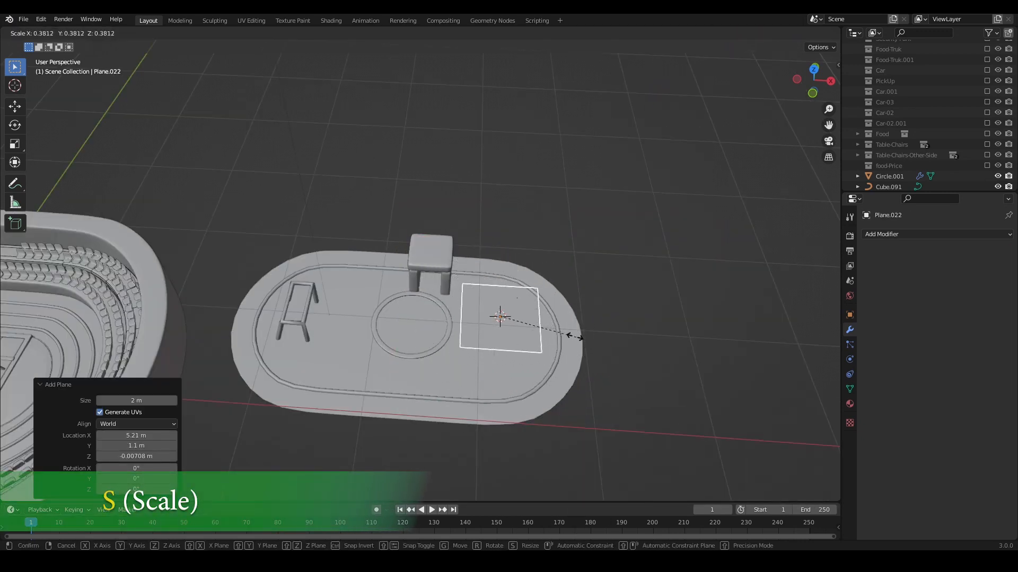
pyautogui.click(542, 327)
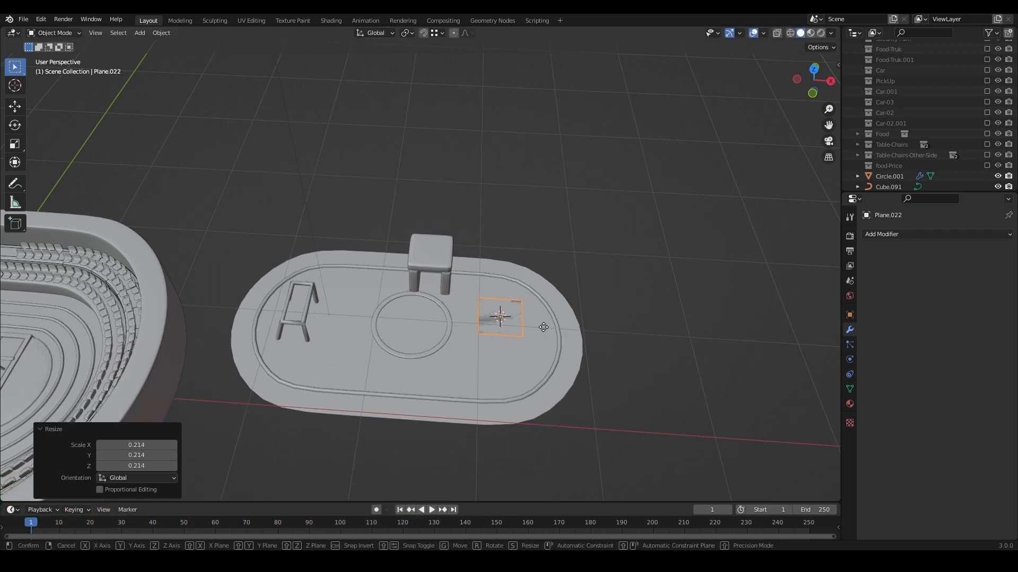
pyautogui.click(703, 392)
# - Extrude the plane's back edge upward along Z as a backrest and slant it backward along Y
pyautogui.press('KP_Decimal')
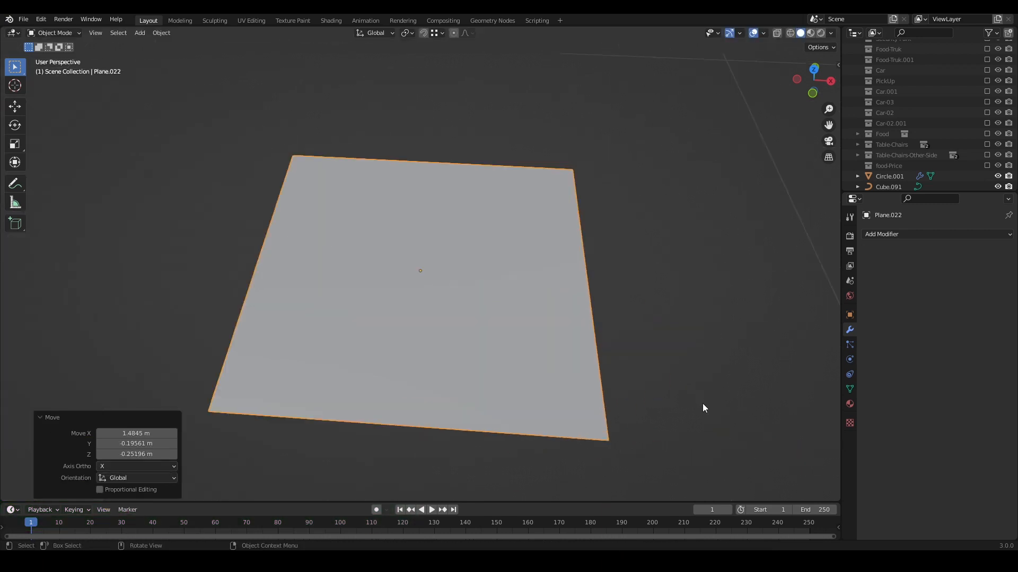
pyautogui.moveTo(701, 408); pyautogui.dragTo(560, 275, button='middle')
pyautogui.press('Tab')
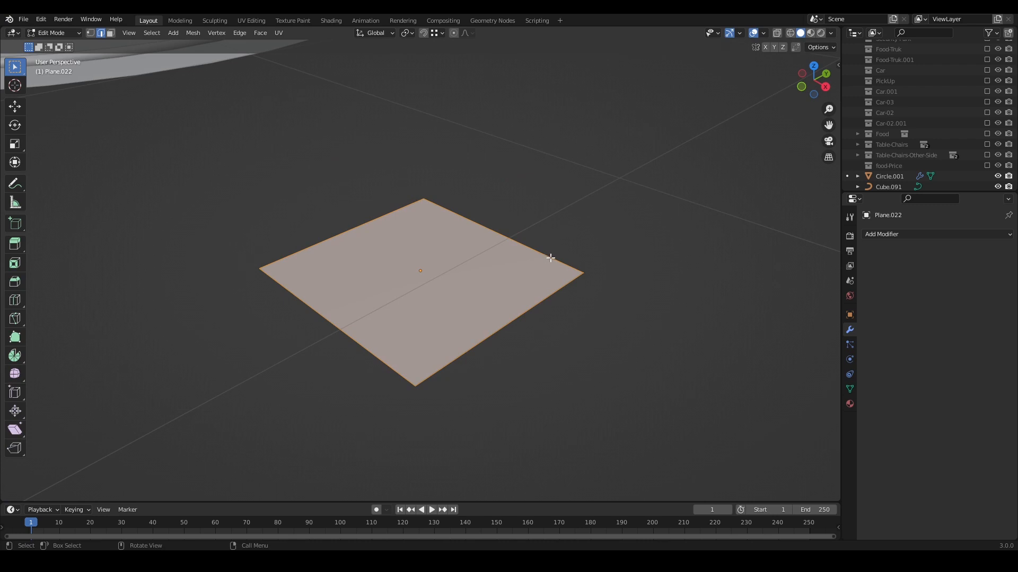
pyautogui.click(550, 258)
pyautogui.press('e')
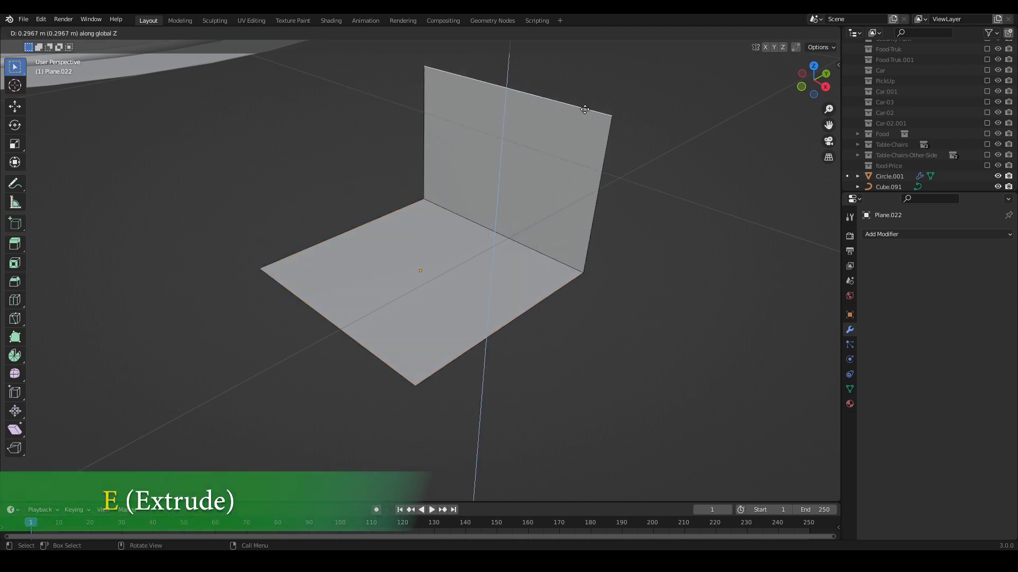
pyautogui.click(595, 75)
pyautogui.moveTo(596, 75); pyautogui.dragTo(561, 341, button='middle')
pyautogui.press('g')
pyautogui.press('y')
pyautogui.click(588, 227)
pyautogui.scroll(3, 556, 345)
pyautogui.press('Tab')
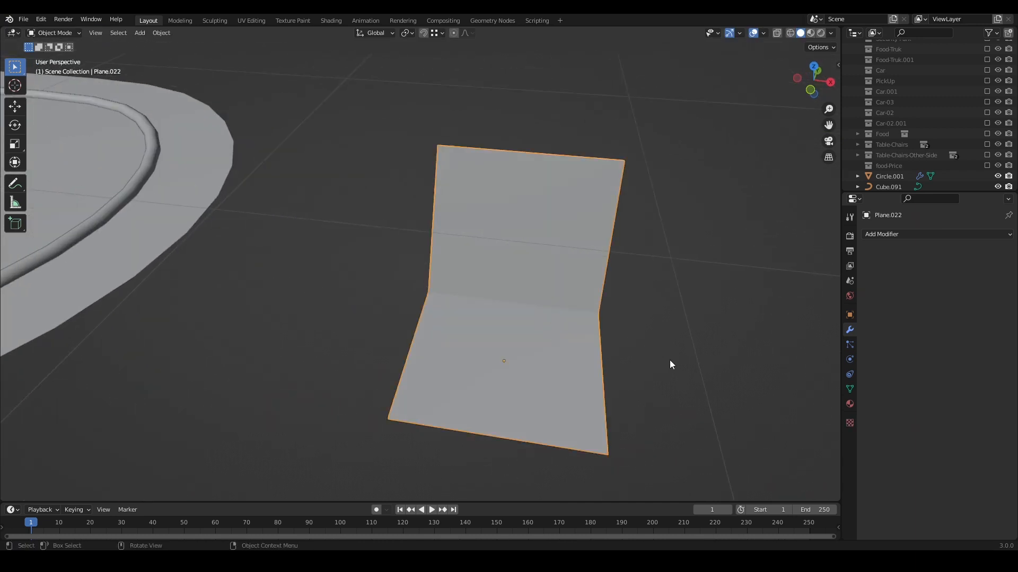
# - Add a centred lengthwise loop cut through the seat and backrest, and offset edge loops from it toward both sides at factor 0.895
pyautogui.press('Tab')
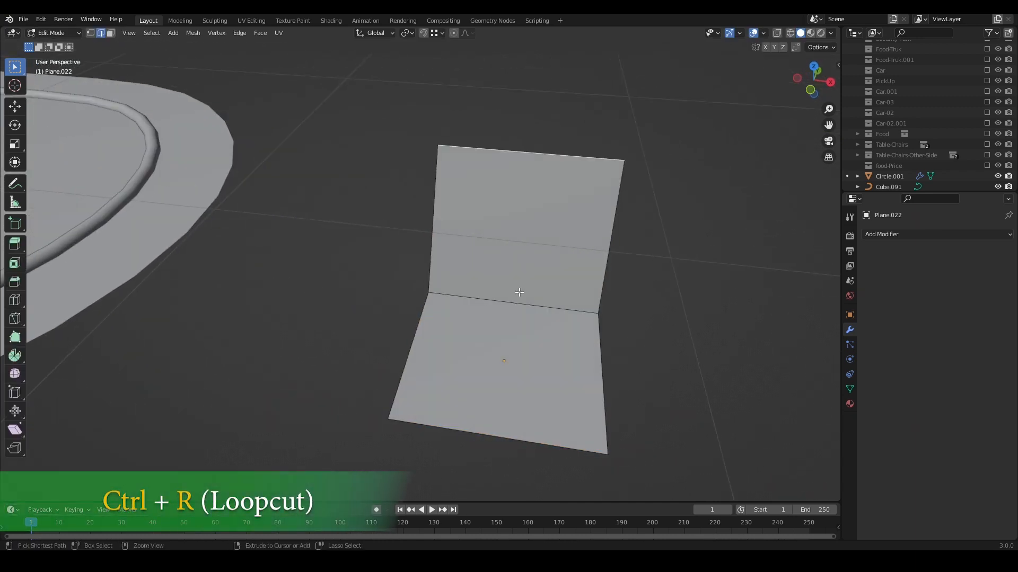
pyautogui.hotkey('ctrl', 'r')
pyautogui.click(519, 292)
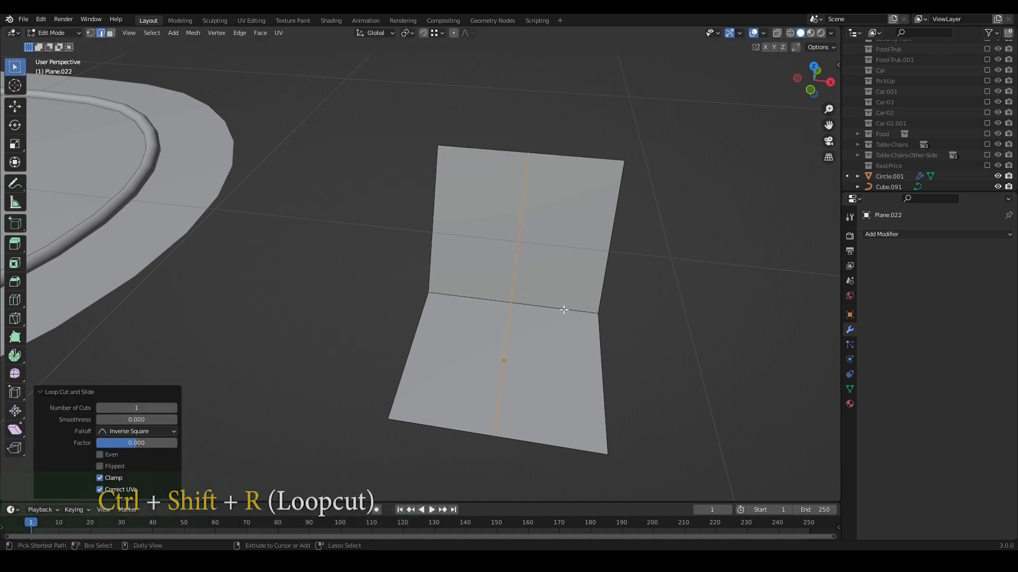
pyautogui.hotkey('ctrl', 'shift', 'r')
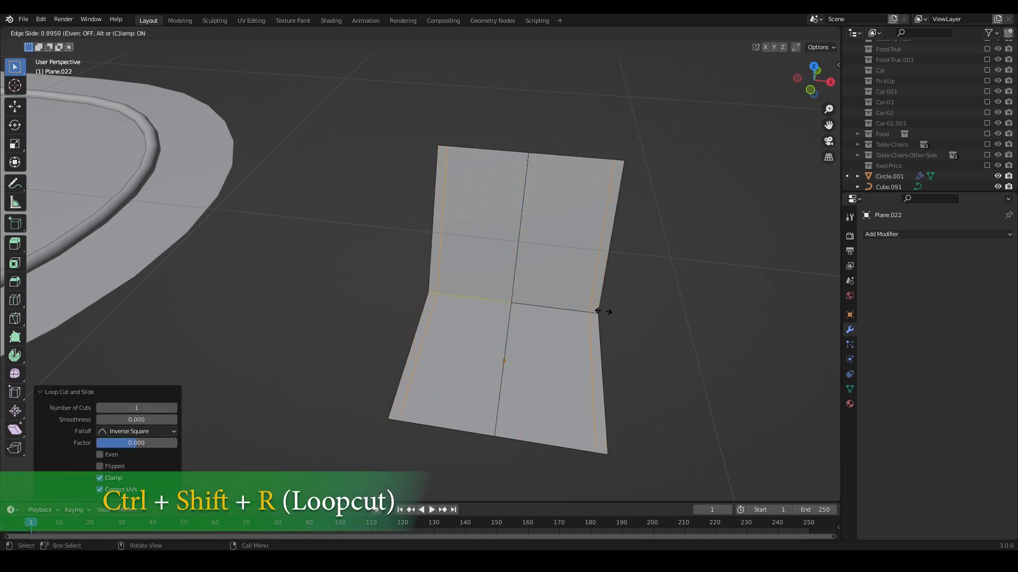
pyautogui.click(599, 311)
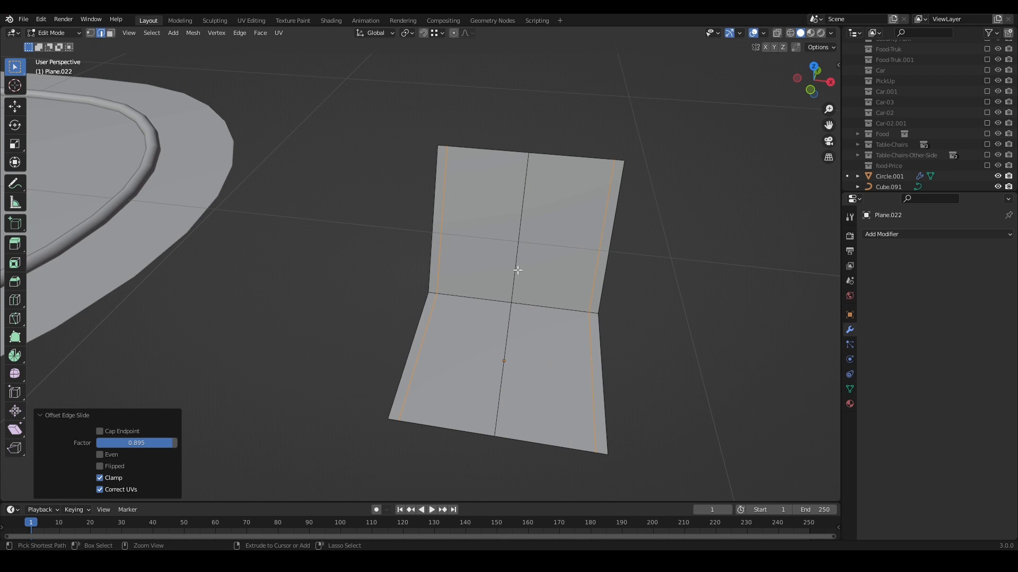
# - Offset edge loops from the crease between seat and backrest toward the front and top edges at factor 0.959
pyautogui.keyDown('alt'); pyautogui.click(535, 307); pyautogui.keyUp('alt')
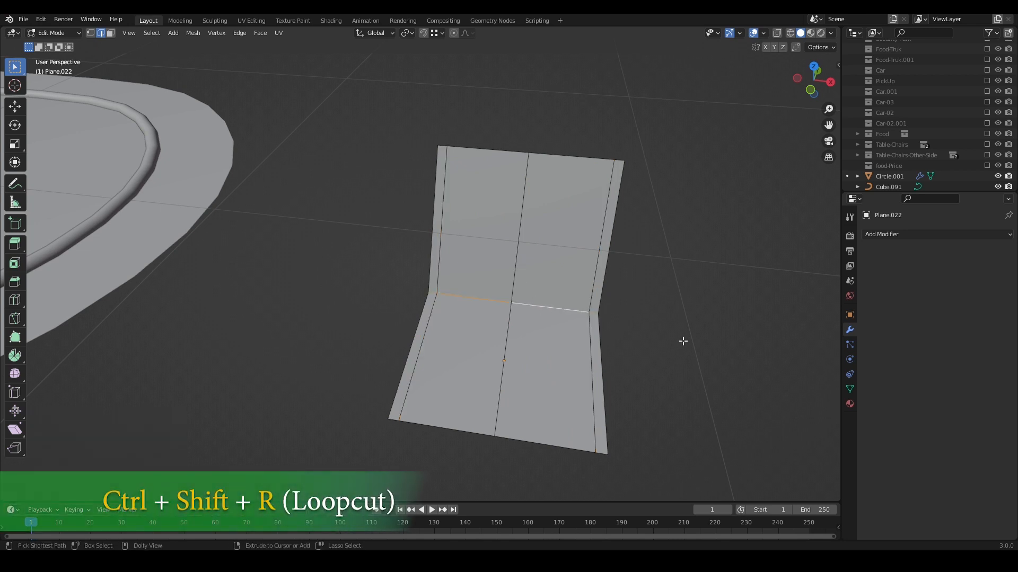
pyautogui.hotkey('ctrl', 'shift', 'r')
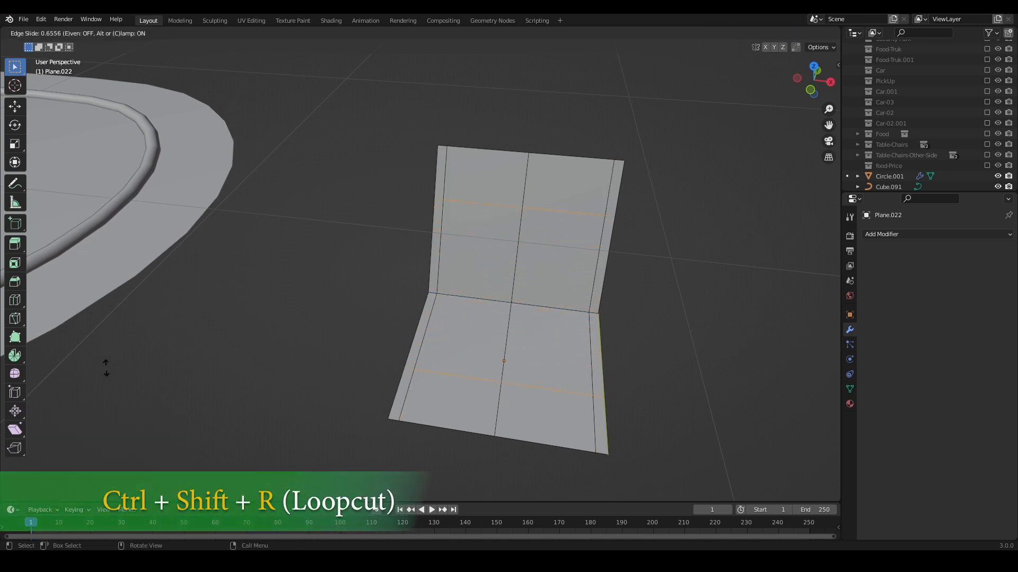
pyautogui.click(276, 376)
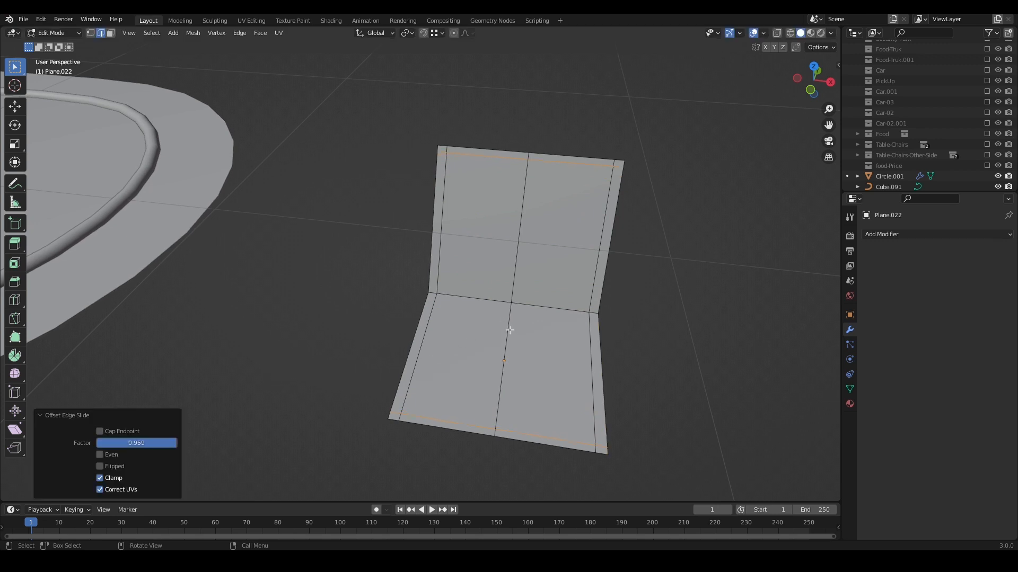
# - Bevel the crease between seat and backrest with 2 segments and a width of about 0.194 m
pyautogui.keyDown('alt'); pyautogui.click(530, 304); pyautogui.keyUp('alt')
pyautogui.hotkey('ctrl', 'b')
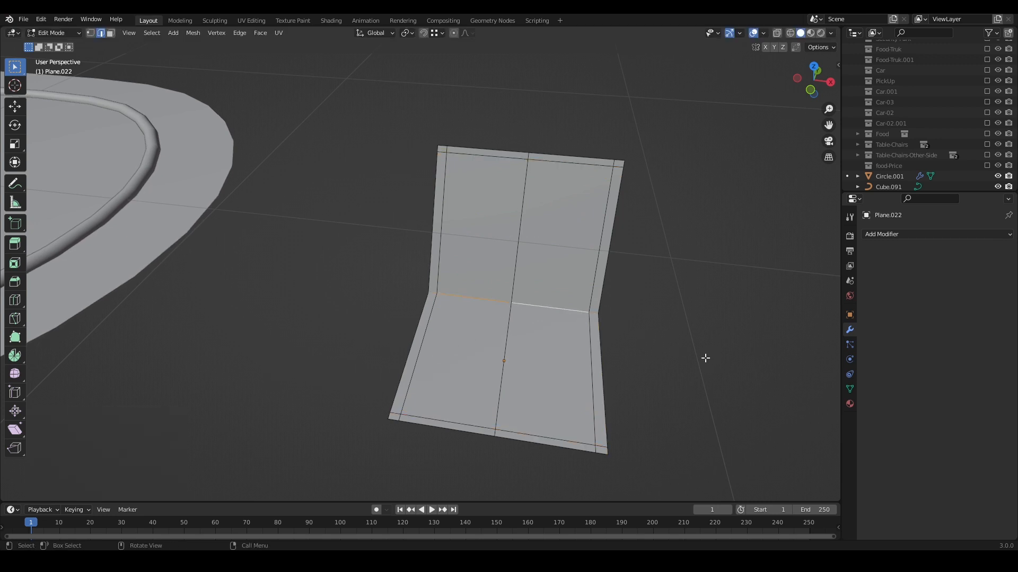
pyautogui.scroll(1, 695, 398)
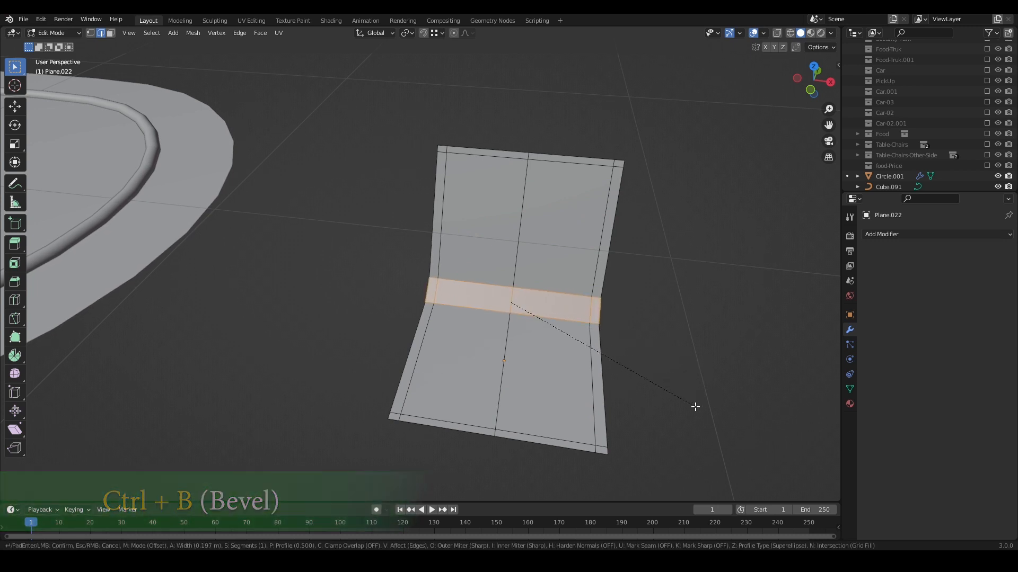
pyautogui.click(694, 407)
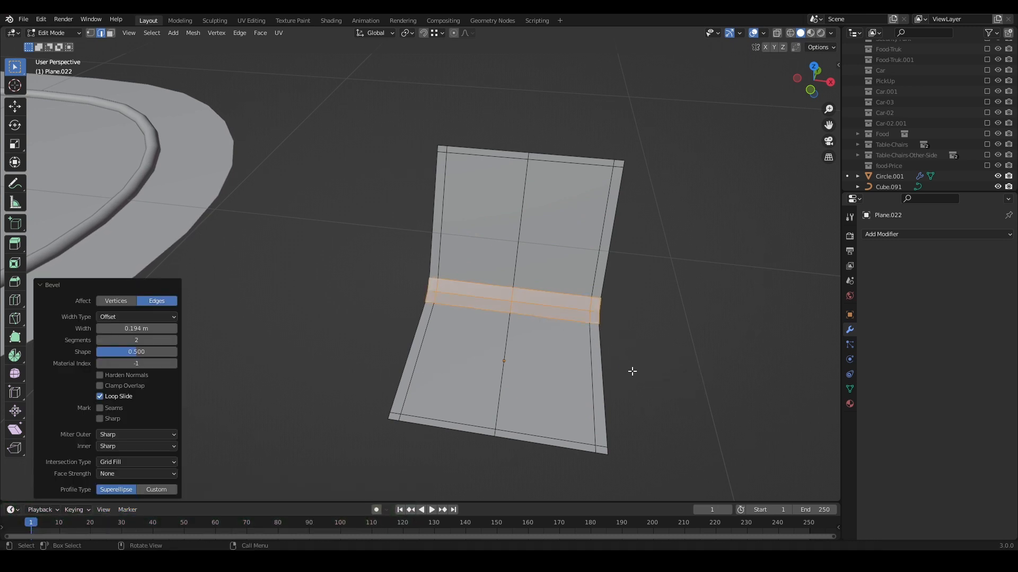
# - Add one centred crosswise loop cut to the seat base and one to the backrest, then return to Object Mode
pyautogui.moveTo(632, 371); pyautogui.dragTo(564, 385, button='middle')
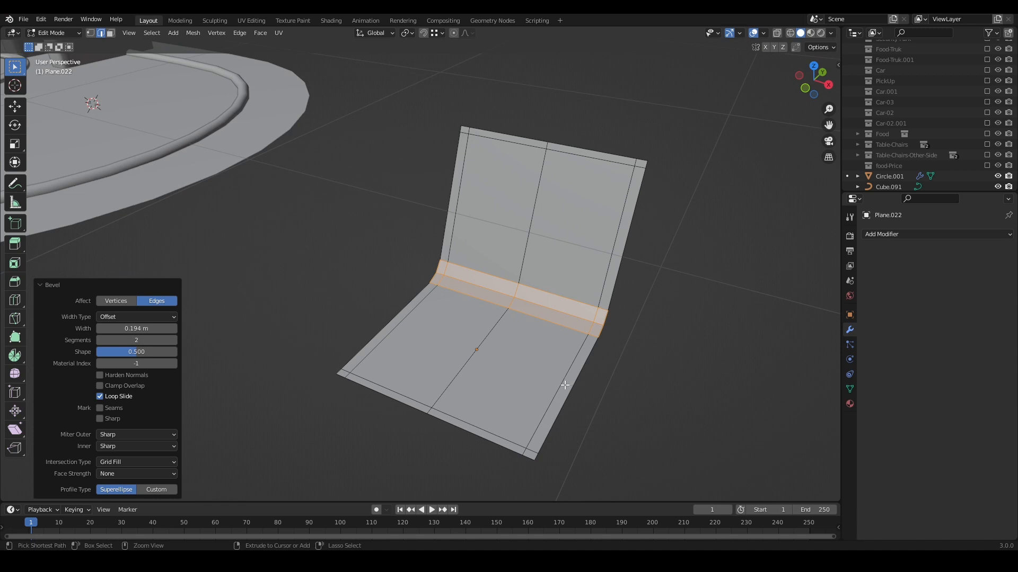
pyautogui.hotkey('ctrl', 'r')
pyautogui.click(565, 385)
pyautogui.rightClick(565, 385)
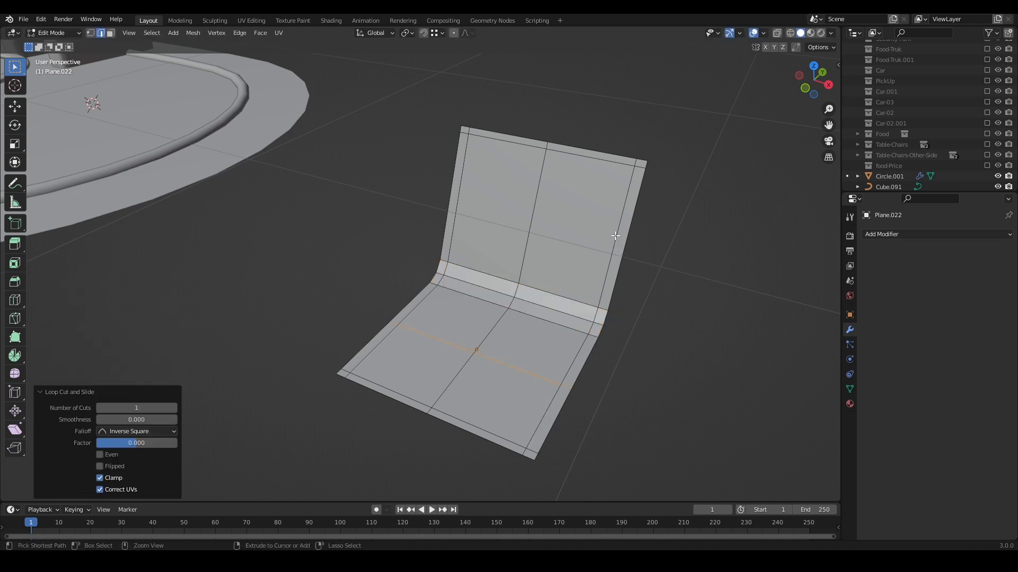
pyautogui.press('Tab')
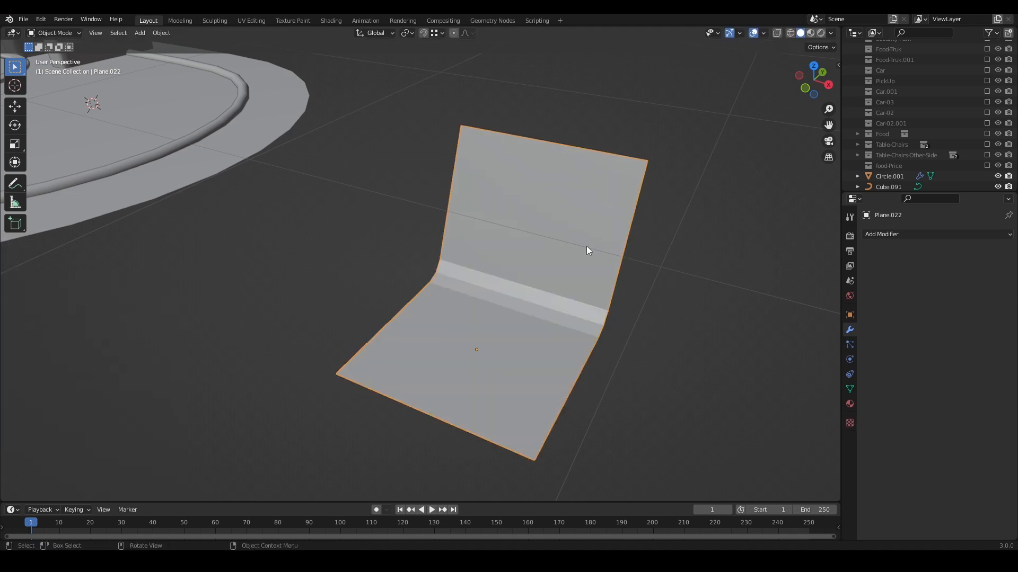
# - Turn on the wireframe display for the seat object in Object Mode
pyautogui.press('q')
pyautogui.click(642, 240)
pyautogui.click(715, 329)
pyautogui.click(598, 238)
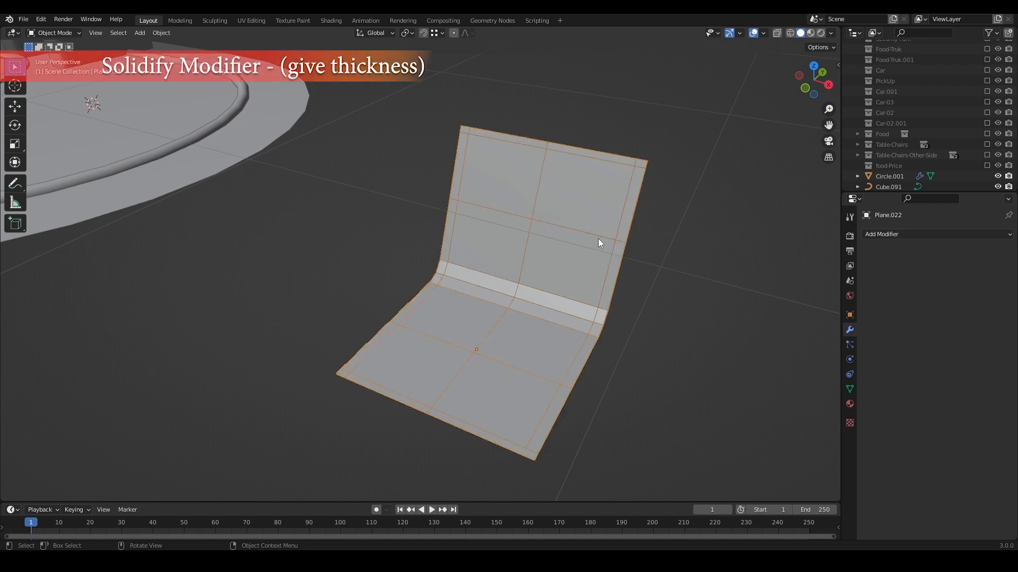
# - Add a Solidify modifier to the seat and set its thickness to 0.29 m
pyautogui.click(923, 234)
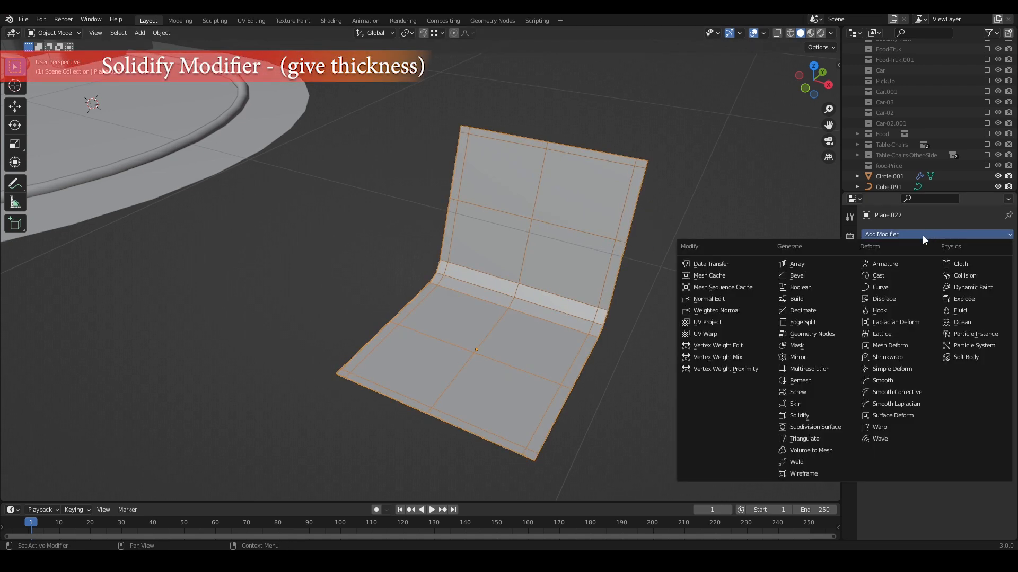
pyautogui.click(819, 415)
pyautogui.moveTo(771, 339); pyautogui.dragTo(635, 305, button='middle')
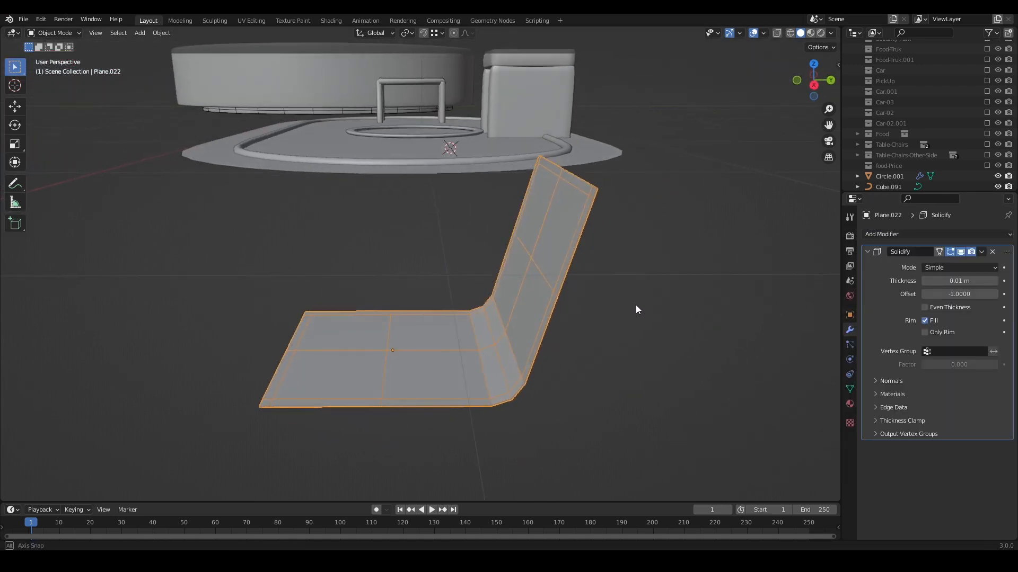
pyautogui.click(959, 281)
pyautogui.write('0.1')
pyautogui.press('Return')
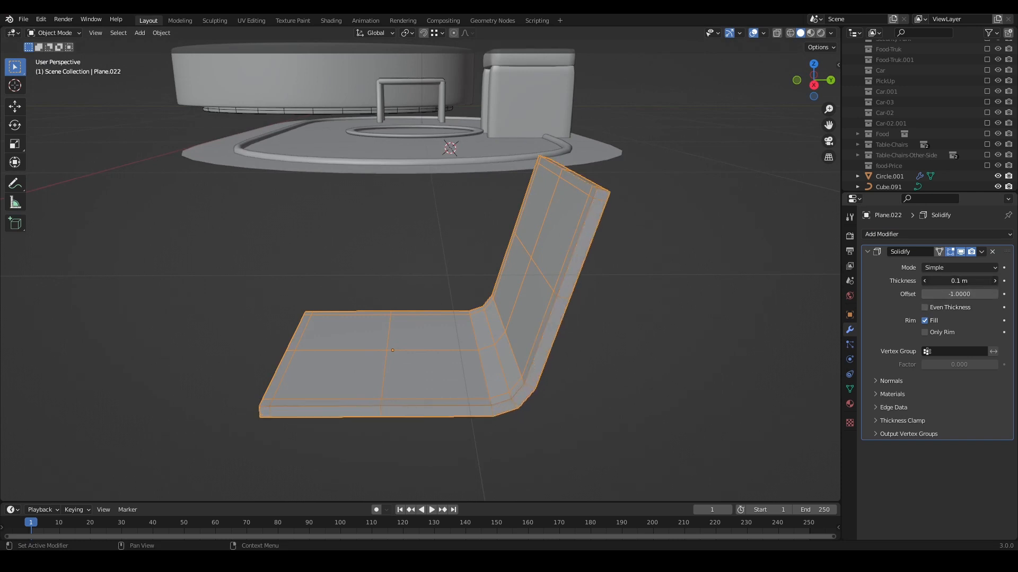
pyautogui.moveTo(672, 352); pyautogui.dragTo(768, 332, button='middle')
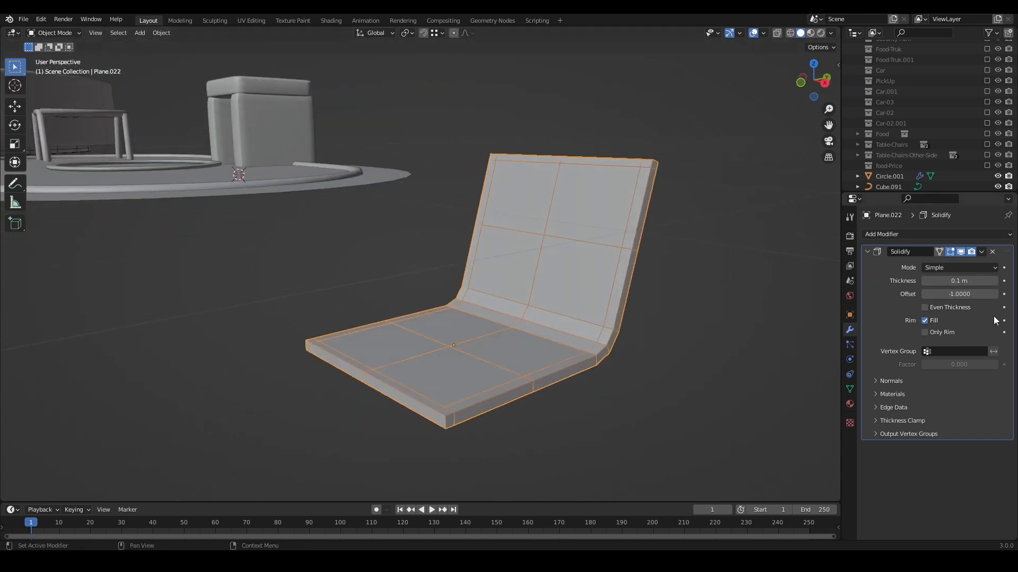
pyautogui.moveTo(954, 281); pyautogui.dragTo(975, 281)
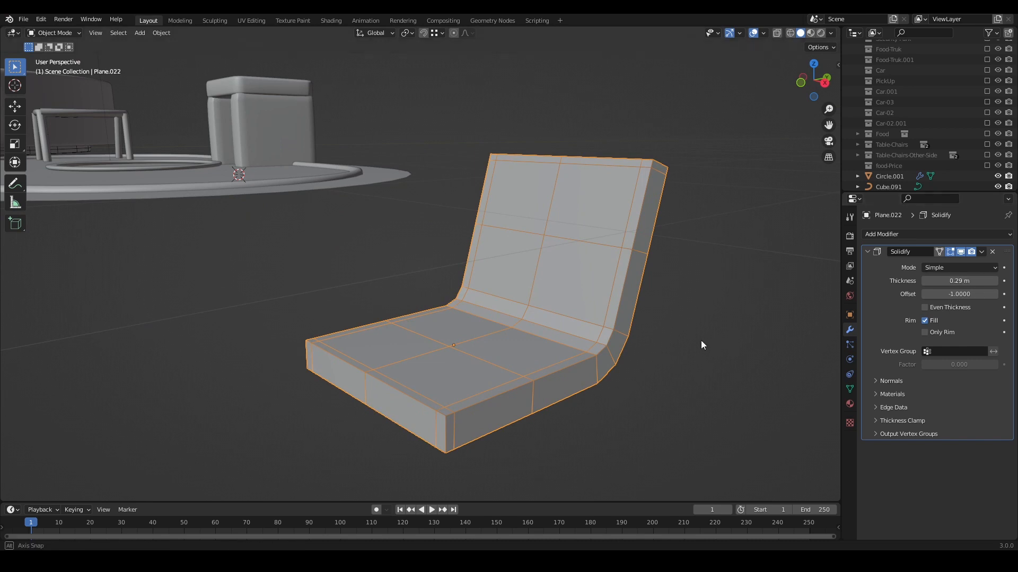
# - Enable Even Thickness on the seat's Solidify modifier and apply the modifier
pyautogui.moveTo(701, 345); pyautogui.dragTo(848, 340, button='middle')
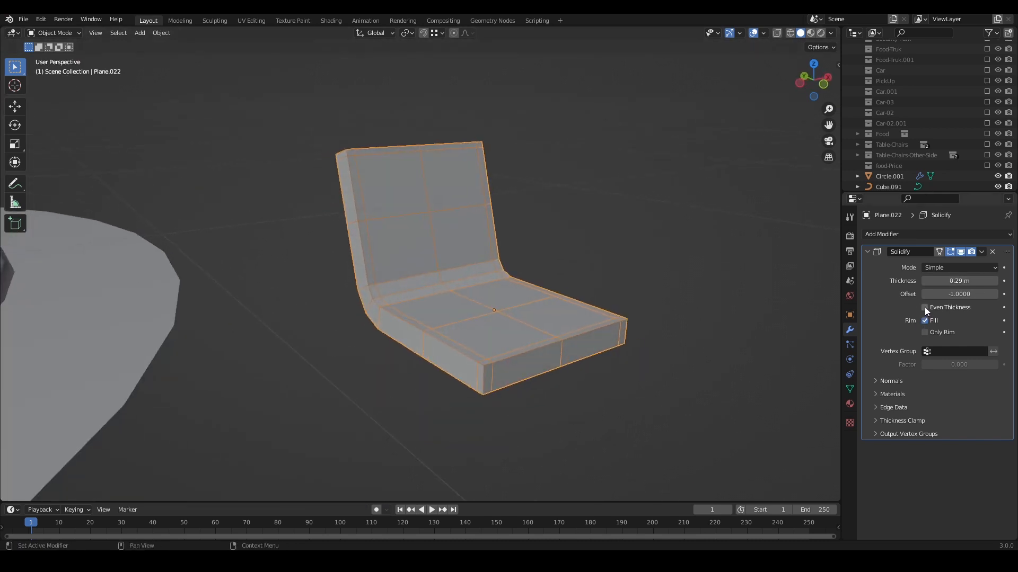
pyautogui.moveTo(660, 348); pyautogui.dragTo(608, 348, button='middle')
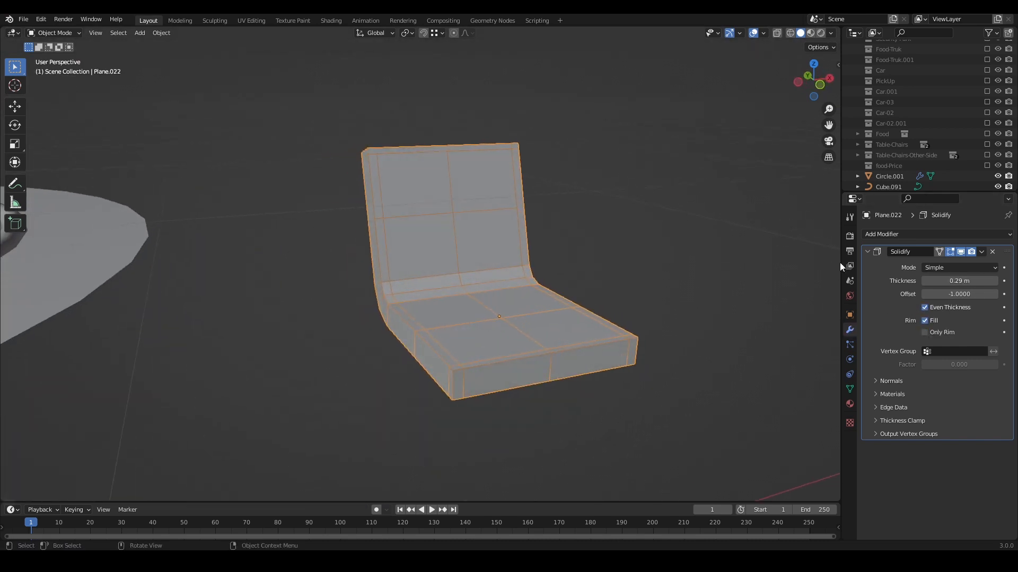
pyautogui.hotkey('ctrl', 'a')
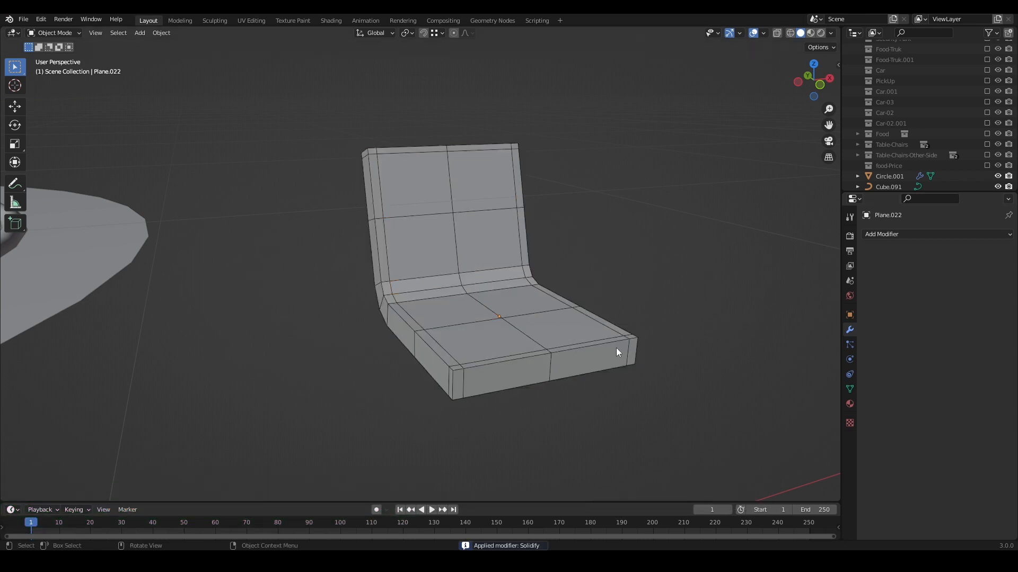
pyautogui.click(616, 347)
# - Add a Subdivision Surface modifier to the thickened seat and view it from the top
pyautogui.click(931, 234)
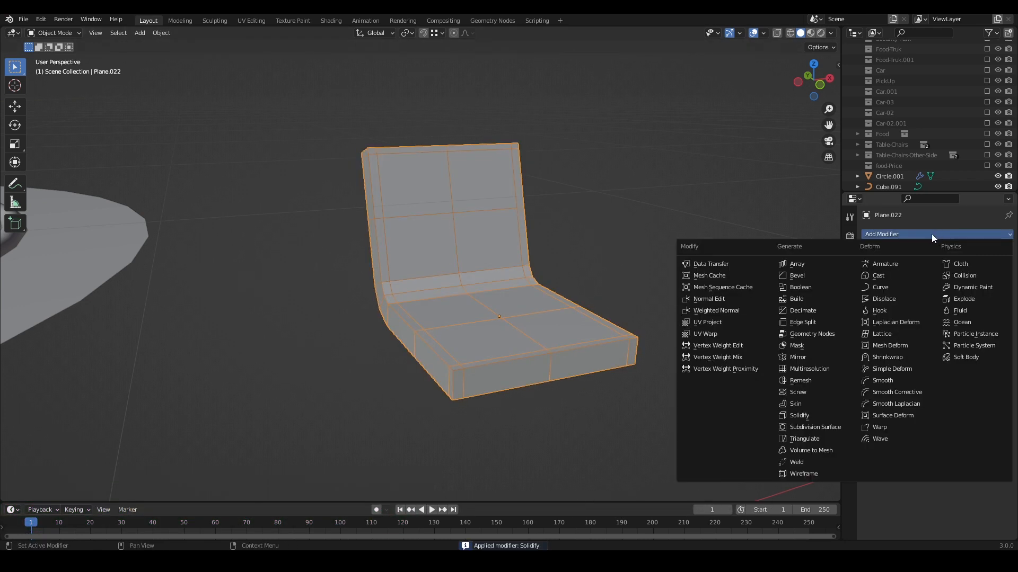
pyautogui.click(824, 427)
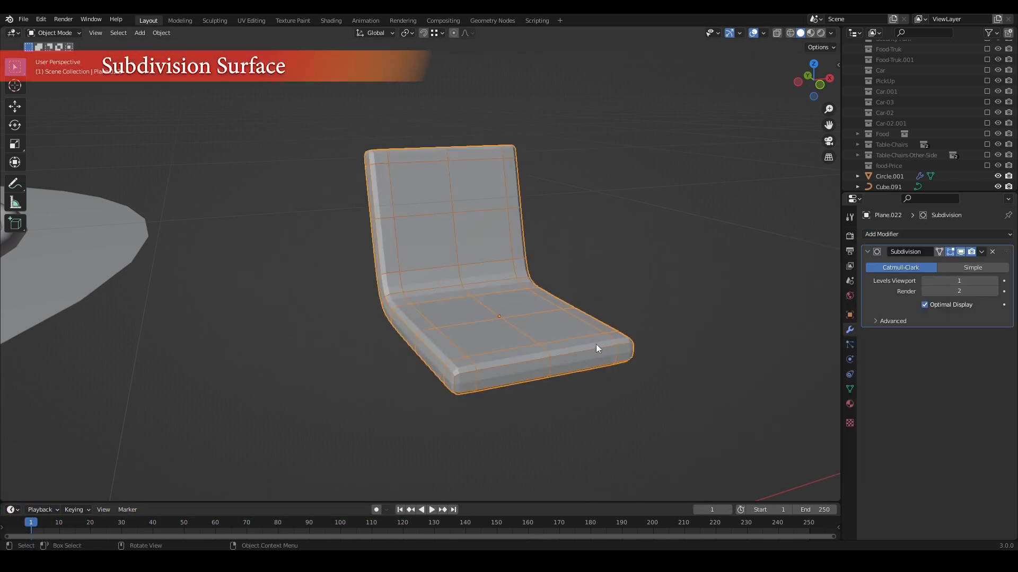
pyautogui.press('KP_7')
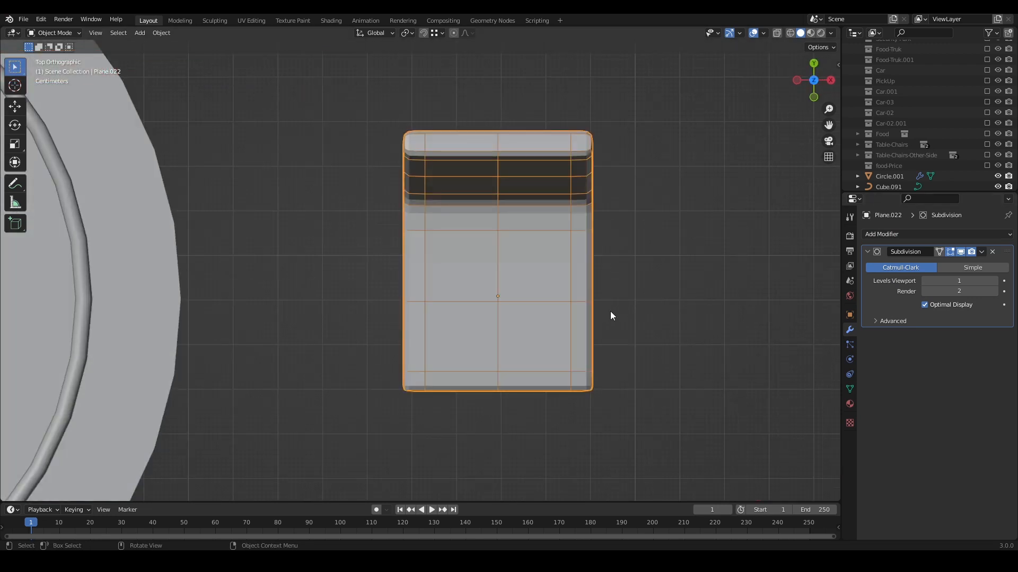
# - Select the seat's two front corner vertices in Edit Mode with X-ray on
pyautogui.press('1')
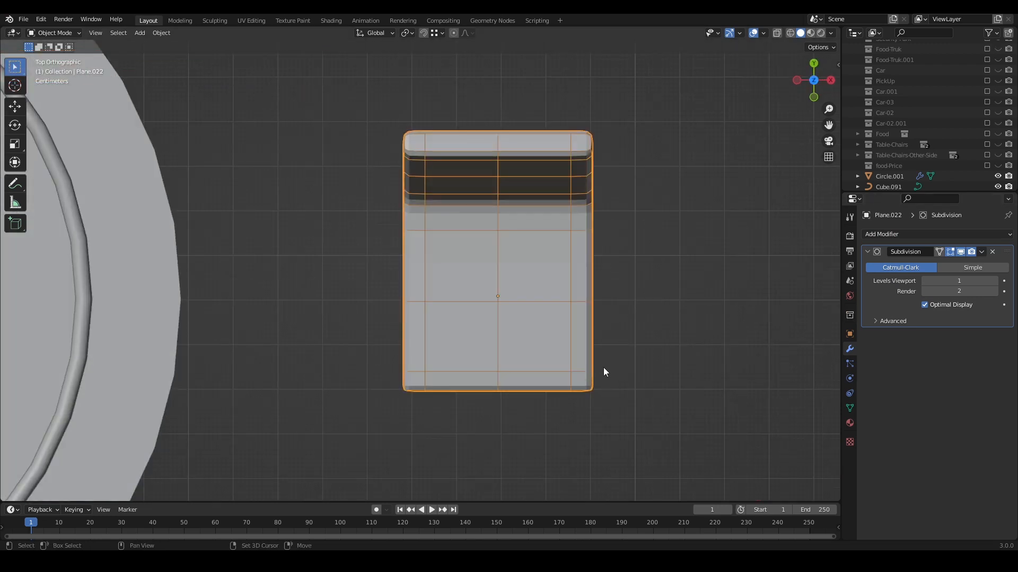
pyautogui.press('Tab')
pyautogui.press('1')
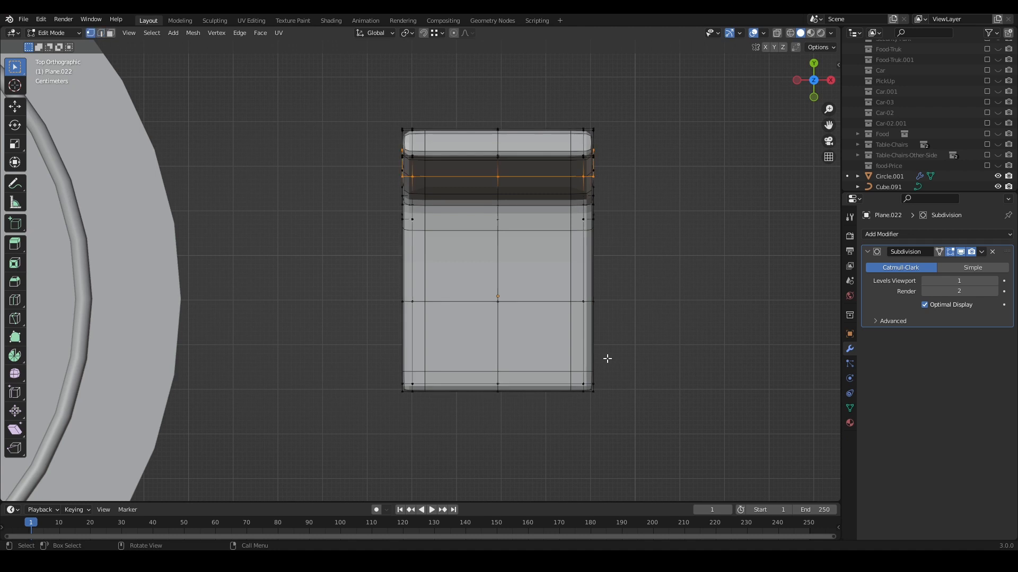
pyautogui.moveTo(632, 349); pyautogui.dragTo(588, 390)
pyautogui.hotkey('alt', 'z')
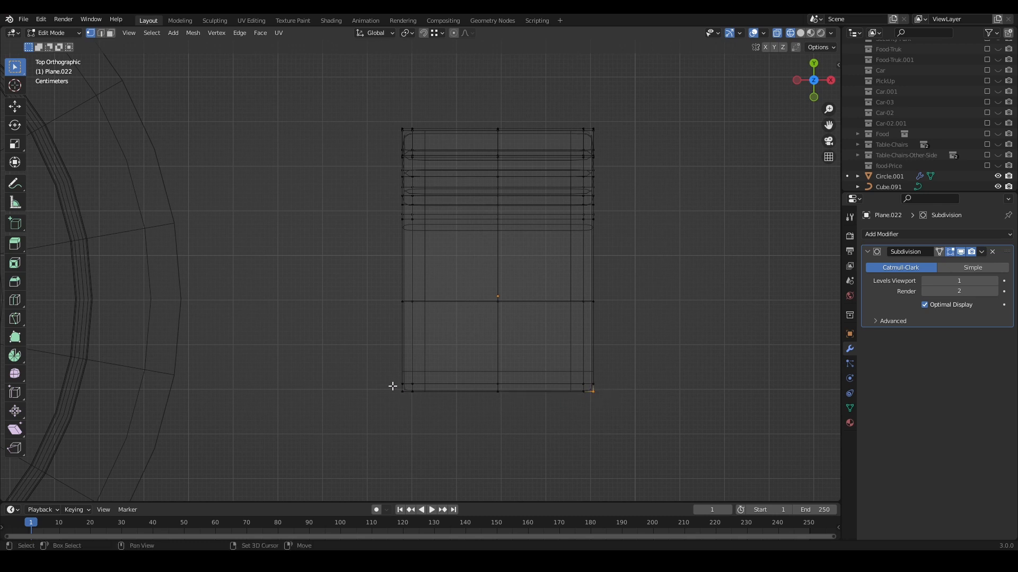
pyautogui.keyDown('shift'); pyautogui.moveTo(392, 385); pyautogui.dragTo(411, 399); pyautogui.keyUp('shift')
pyautogui.press('g')
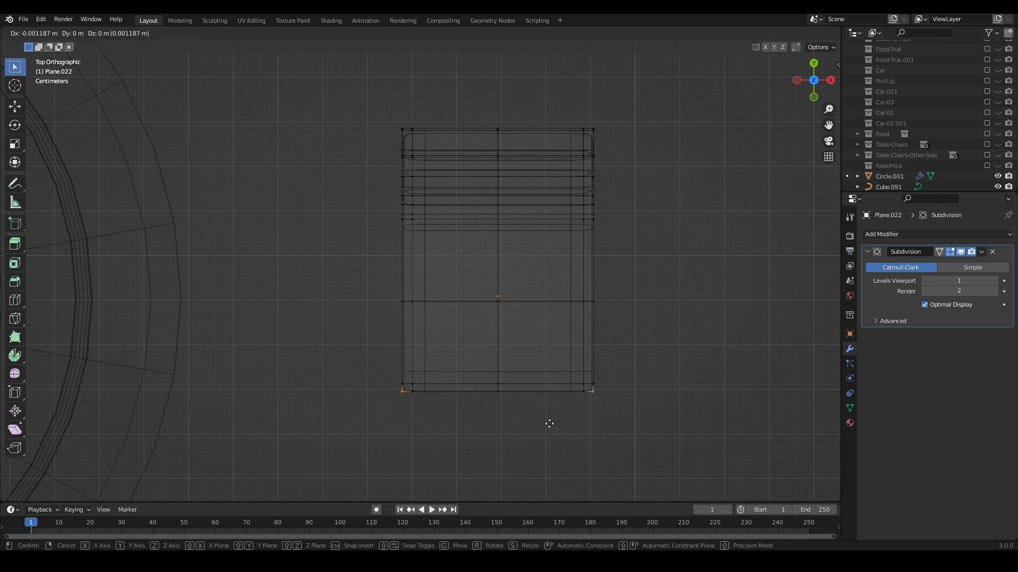
pyautogui.press('y')
pyautogui.press('Escape')
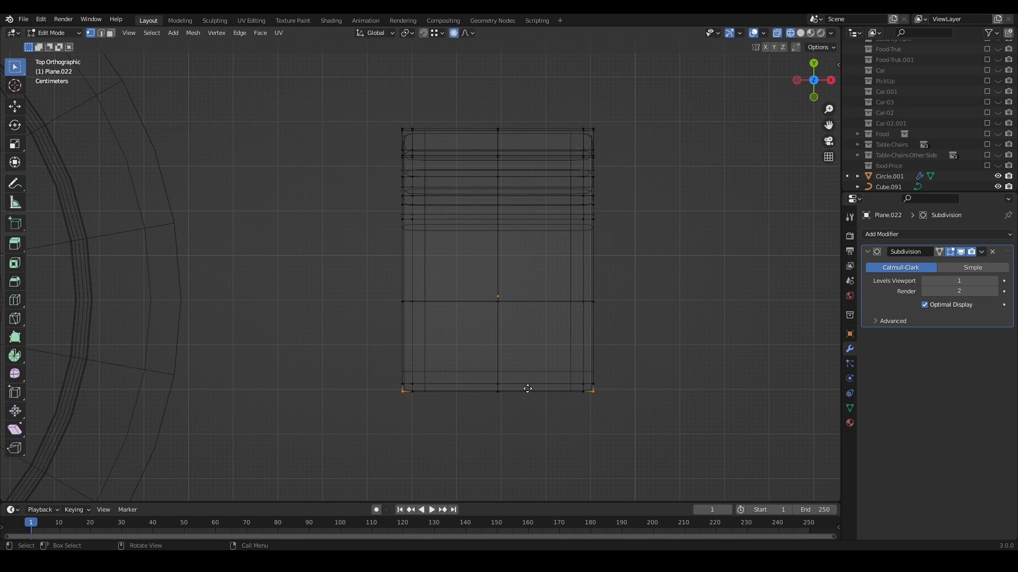
# - Move the two front corners back along Y by about 0.014 m using a proportional size of about 0.39 m, and leave Edit Mode
pyautogui.press('g')
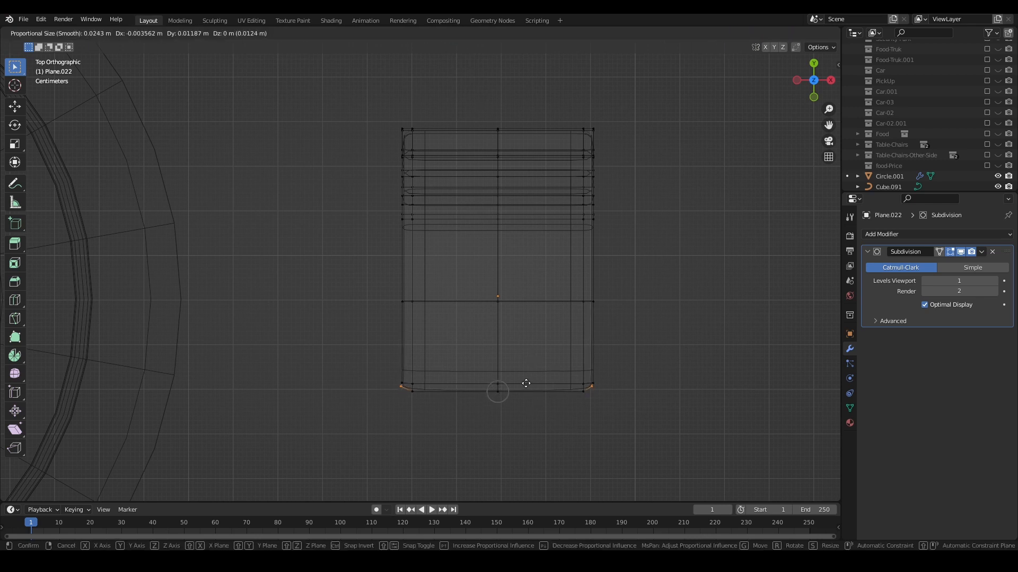
pyautogui.scroll(20, 524, 381)
pyautogui.press('y')
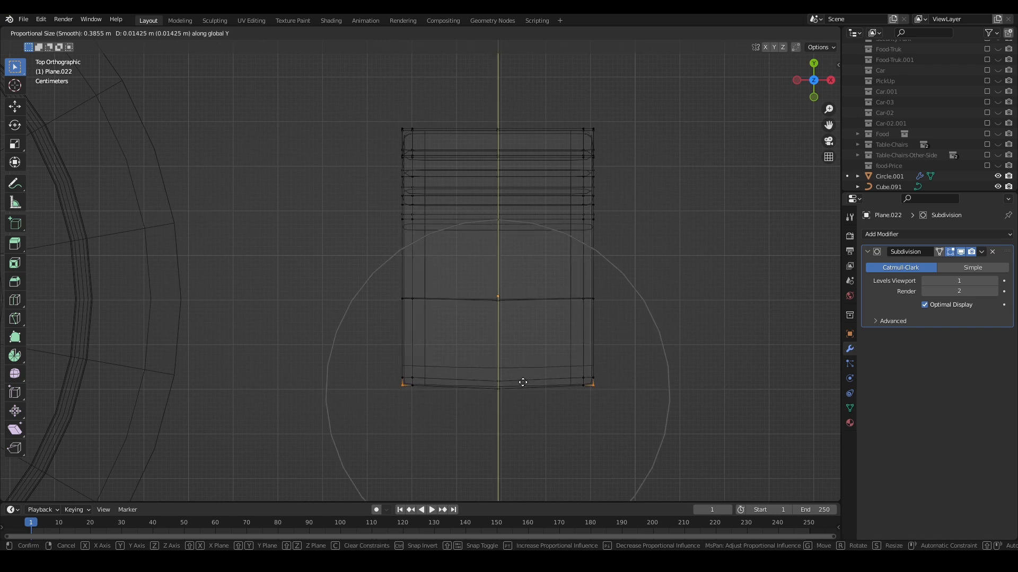
pyautogui.click(523, 382)
pyautogui.press('Tab')
pyautogui.click(661, 419)
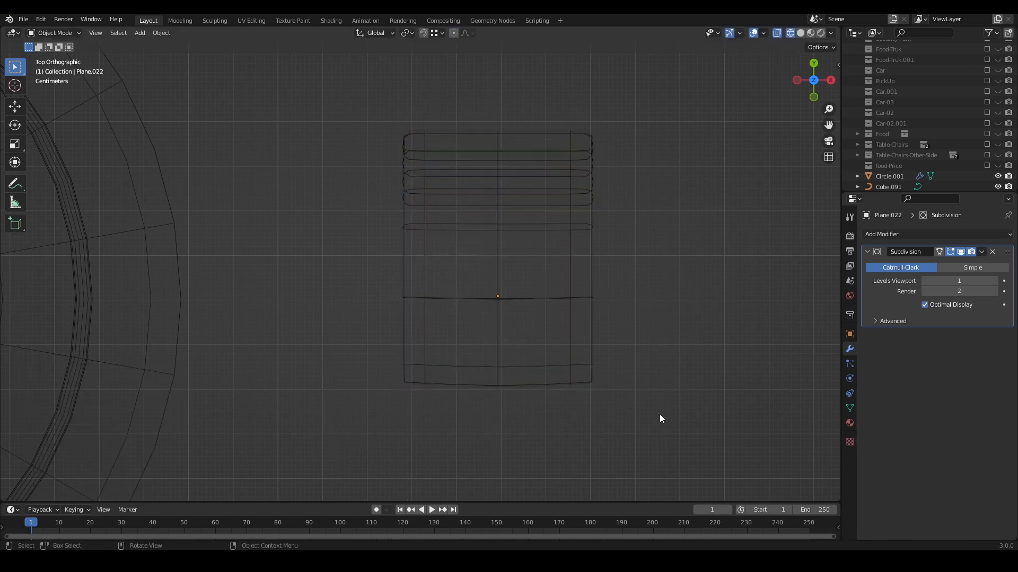
# - Return to the solid view and shade the seat smooth
pyautogui.moveTo(660, 414)
pyautogui.mouseDown(button='middle')
pyautogui.moveTo(618, 345)
pyautogui.moveTo(617, 318)
pyautogui.moveTo(618, 379)
pyautogui.moveTo(594, 365)
pyautogui.mouseUp(button='middle')
pyautogui.hotkey('shift', 'z')
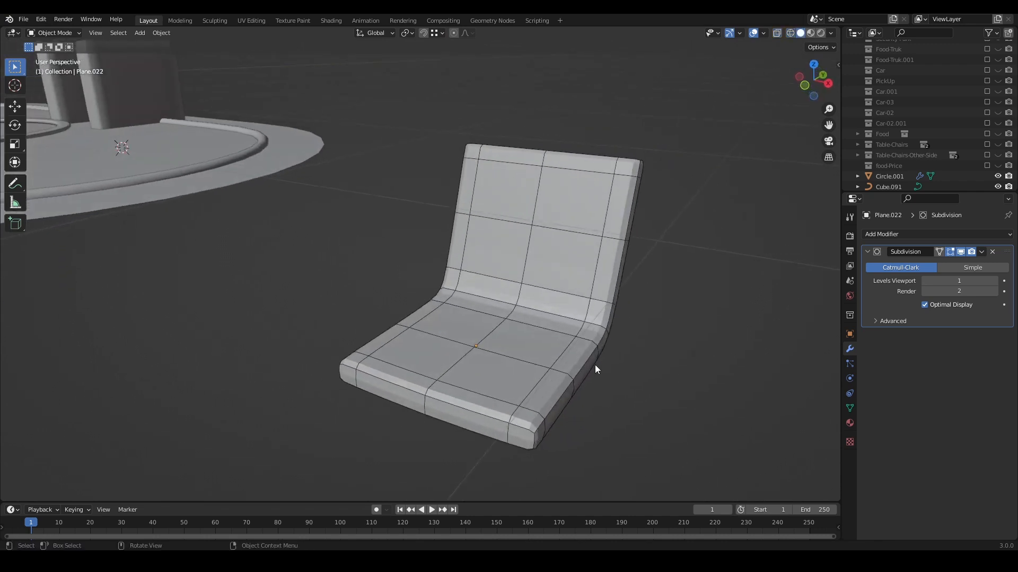
pyautogui.click(567, 377)
pyautogui.rightClick(544, 370)
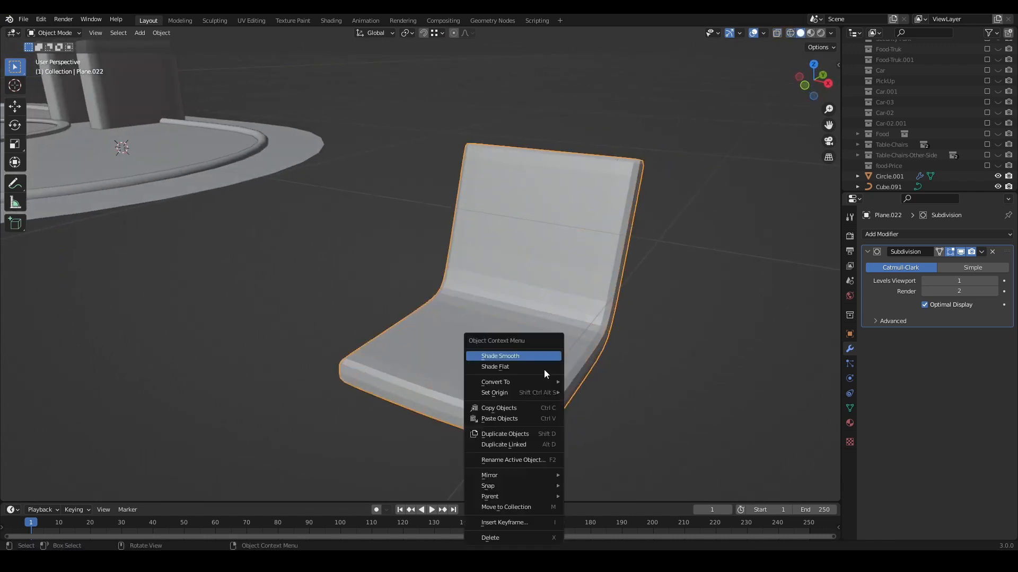
pyautogui.click(543, 356)
pyautogui.scroll(-8, 703, 412)
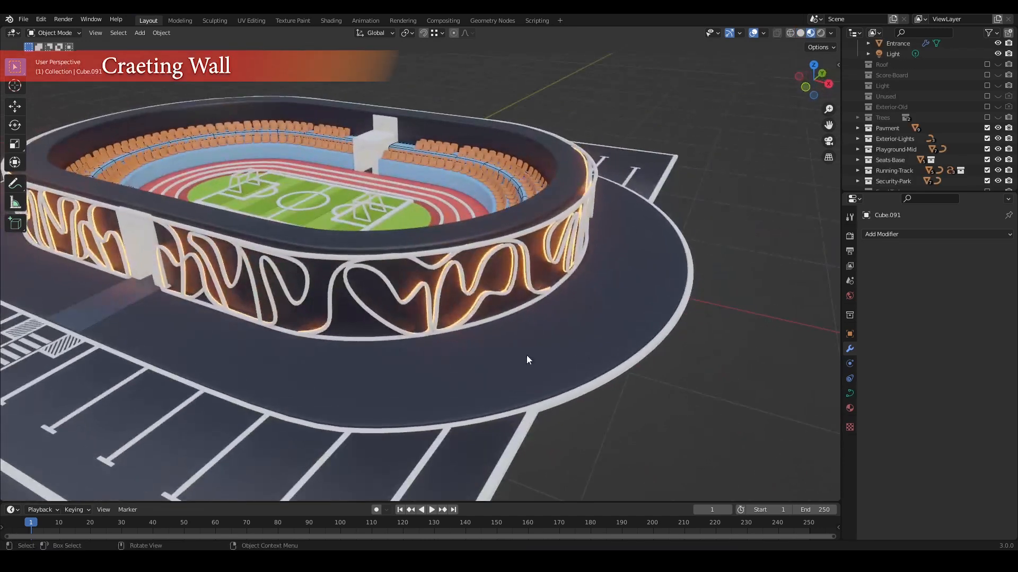
# - Switch the viewport to solid shading and select the plain track oval beside the finished stadium
pyautogui.scroll(-3, 525, 357)
pyautogui.scroll(-3, 508, 304)
pyautogui.keyDown('shift'); pyautogui.moveTo(614, 354); pyautogui.dragTo(462, 359, button='middle'); pyautogui.keyUp('shift')
pyautogui.scroll(3, 517, 354)
pyautogui.moveTo(514, 340); pyautogui.dragTo(513, 354, button='middle')
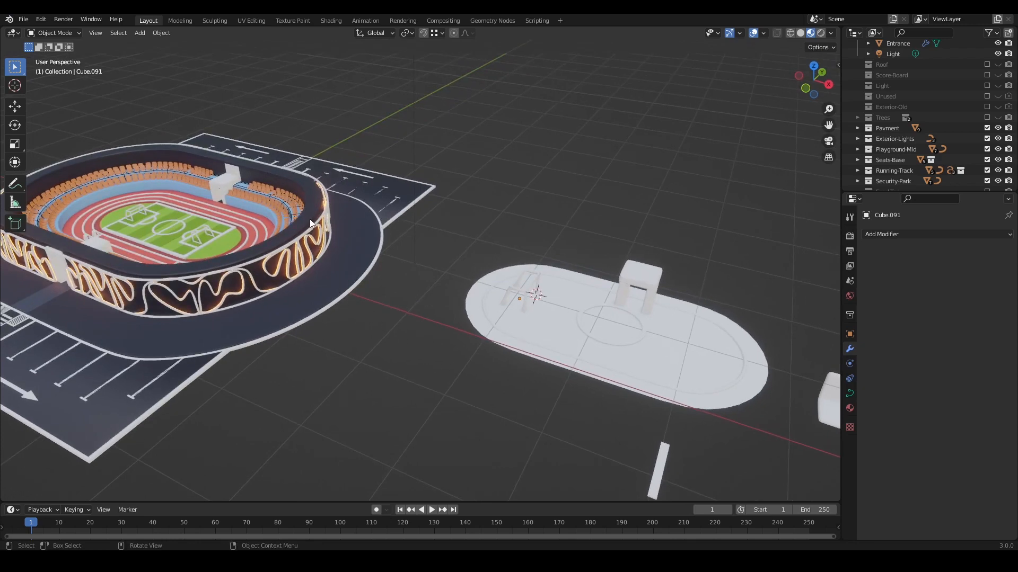
pyautogui.scroll(1, 603, 377)
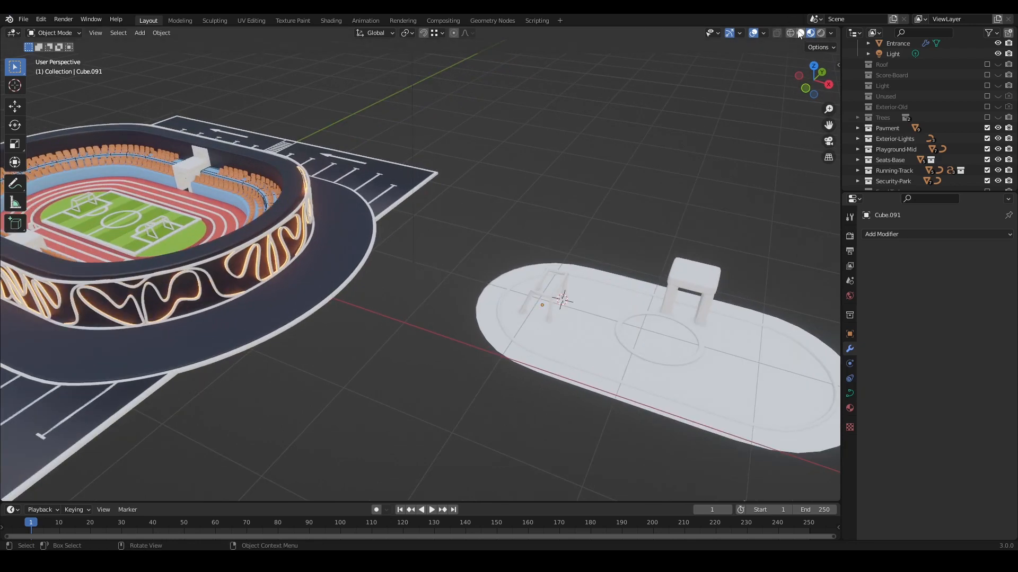
pyautogui.click(800, 33)
pyautogui.moveTo(693, 254); pyautogui.dragTo(511, 327, button='middle')
pyautogui.click(533, 326)
# - Duplicate the oval's outer ring of faces in place and separate the copy into its own object
pyautogui.press('Tab')
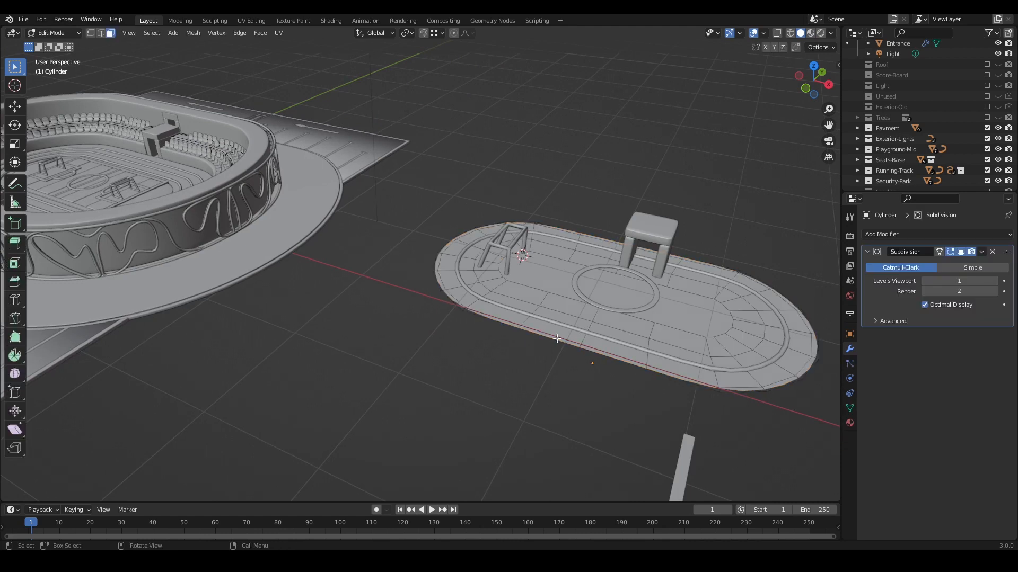
pyautogui.keyDown('alt'); pyautogui.click(581, 338); pyautogui.keyUp('alt')
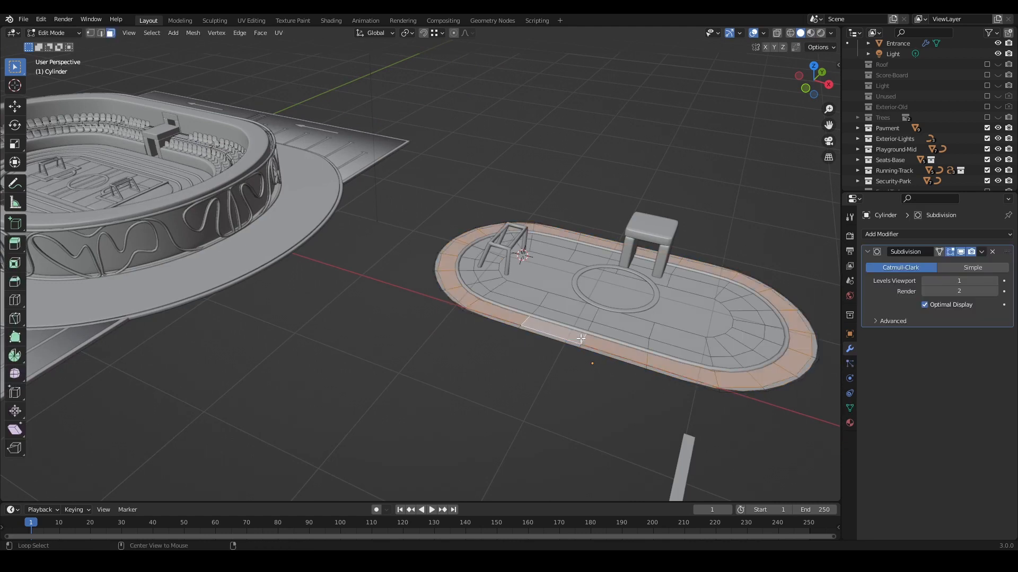
pyautogui.hotkey('shift', 'd')
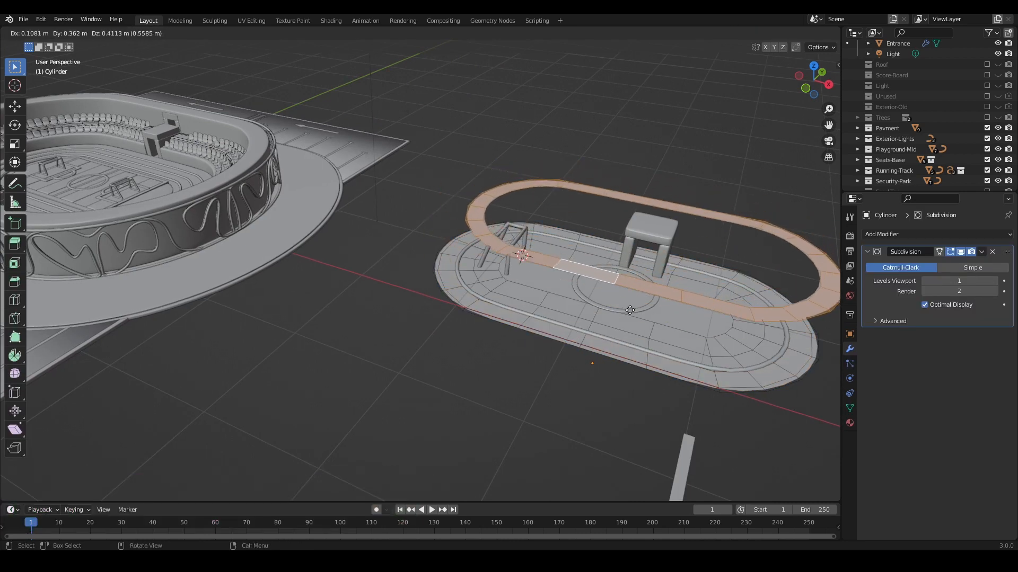
pyautogui.press('Escape')
pyautogui.press('p')
pyautogui.click(623, 312)
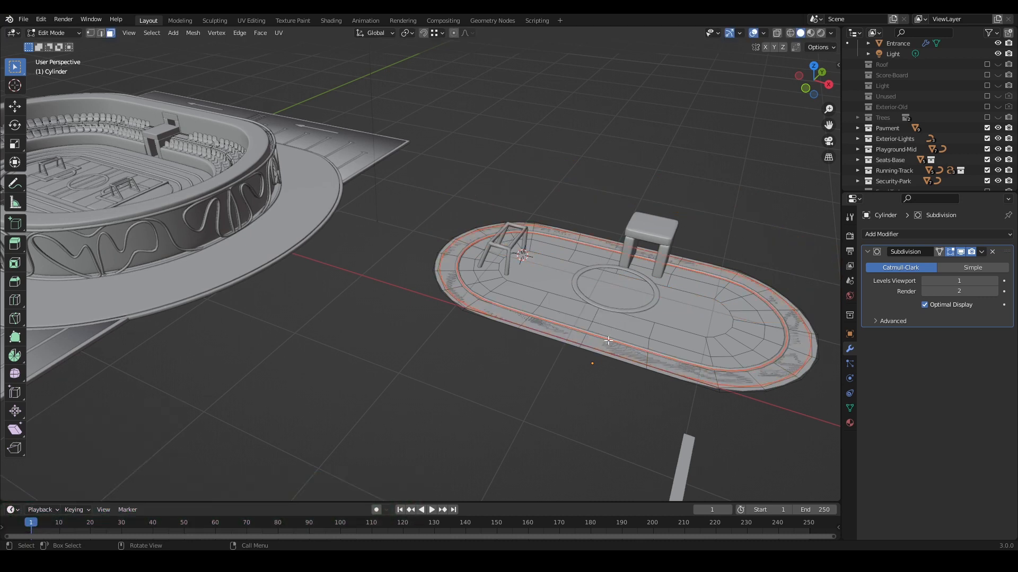
# - Extrude the whole separated ring upward by about 0.67 m to form the stadium wall
pyautogui.press('Tab')
pyautogui.click(600, 347)
pyautogui.press('Tab')
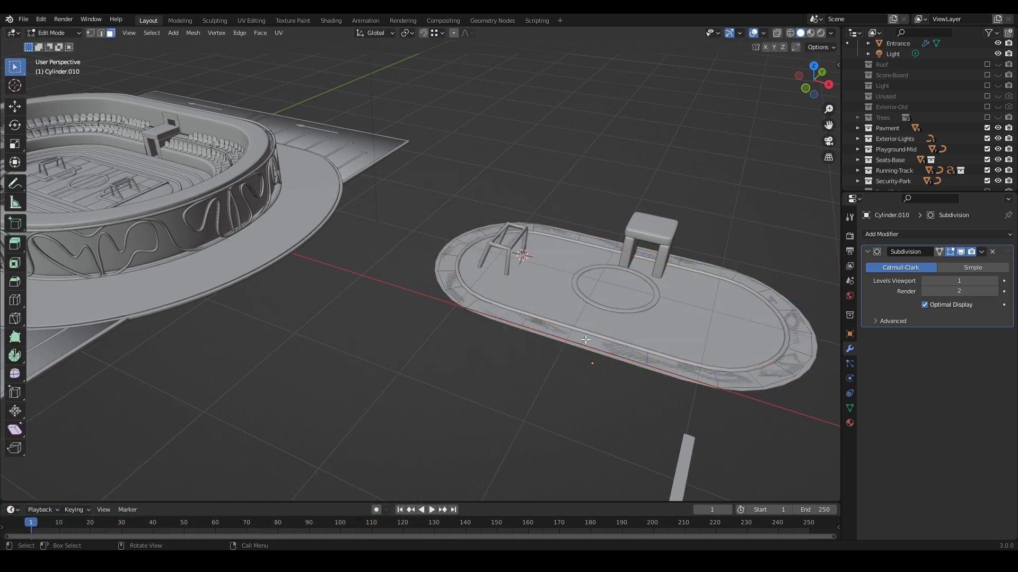
pyautogui.press('a')
pyautogui.press('e')
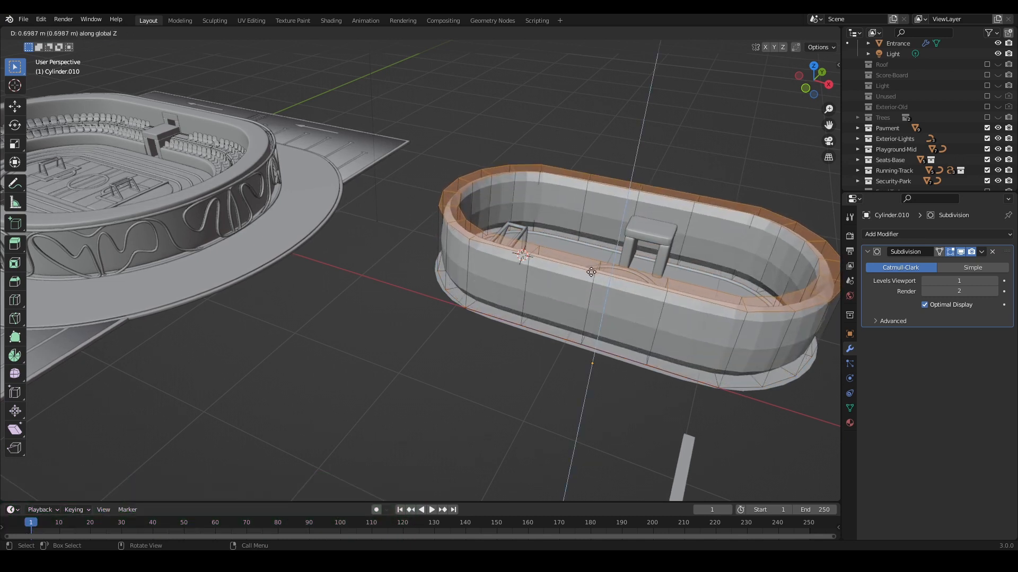
pyautogui.click(591, 279)
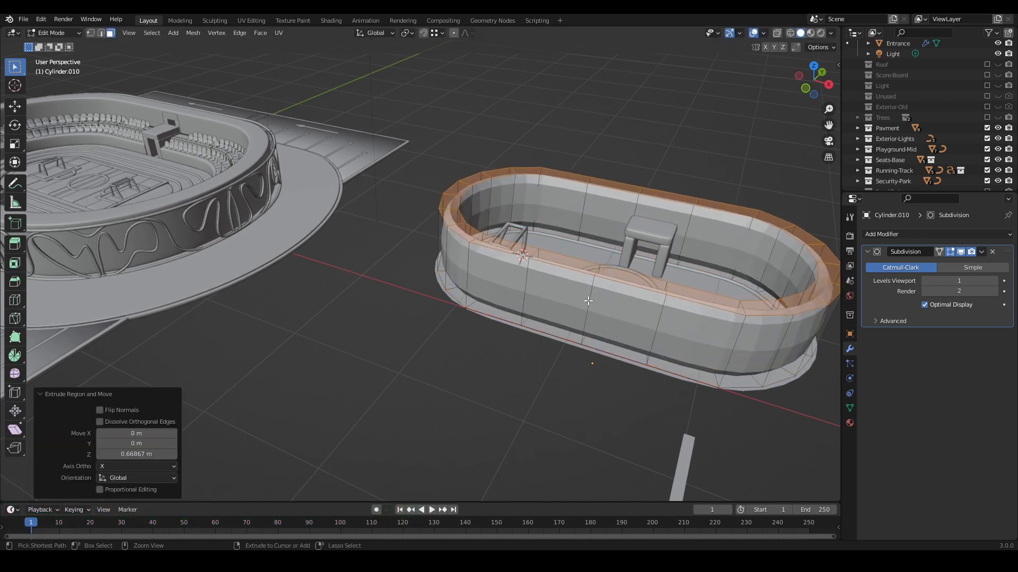
# - Add a centred loop cut around the outer wall and offset edge loops on both sides of it, slid about 0.80
pyautogui.hotkey('ctrl', 'r')
pyautogui.click(588, 300)
pyautogui.rightClick(589, 301)
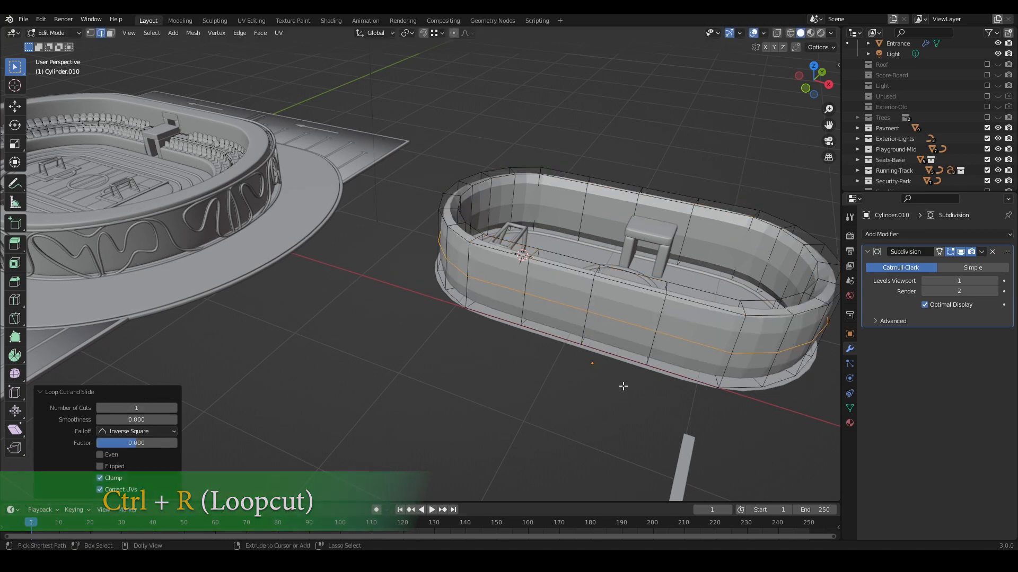
pyautogui.hotkey('ctrl', 'shift', 'r')
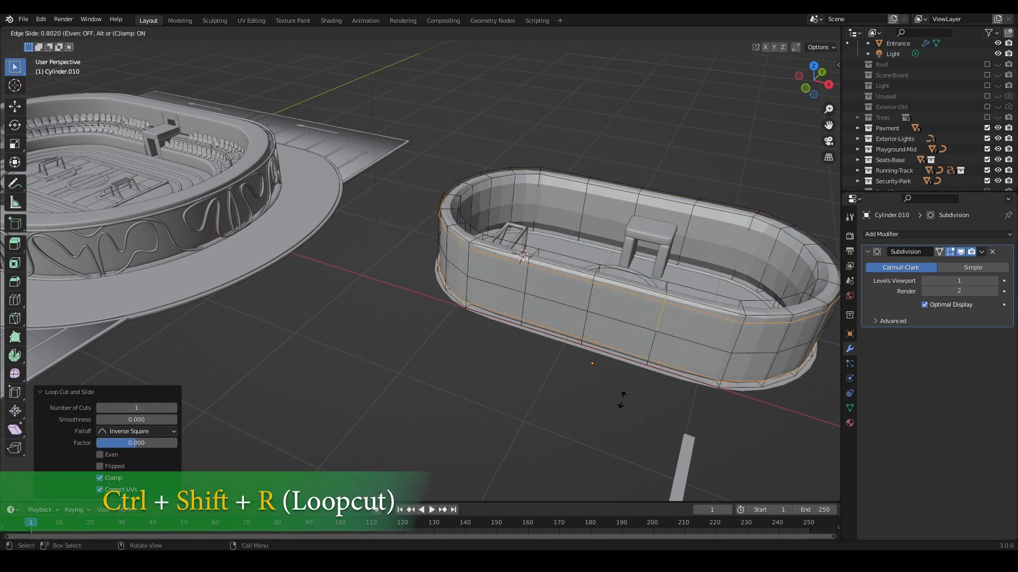
pyautogui.click(623, 401)
pyautogui.press('Tab')
pyautogui.click(533, 377)
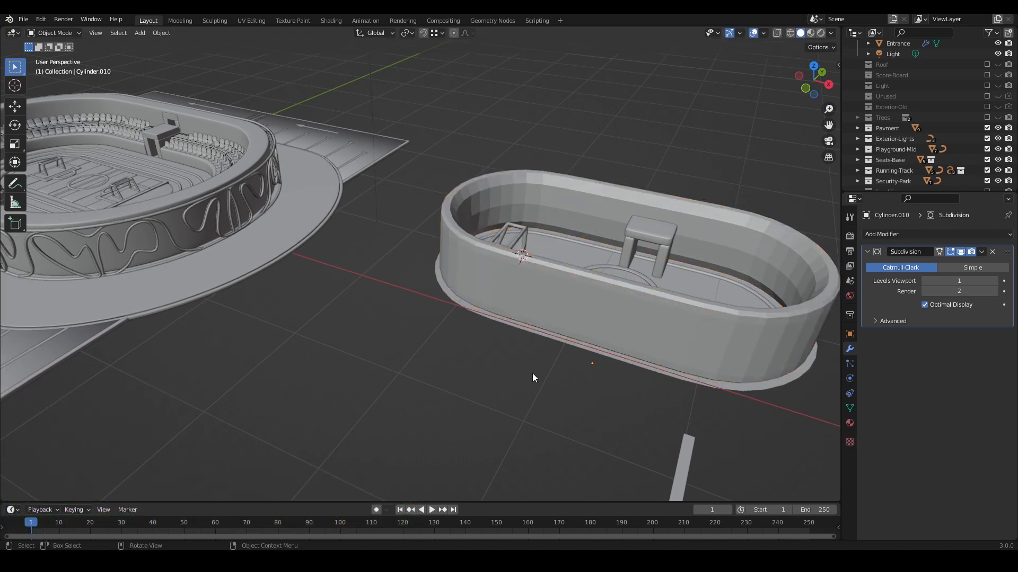
# - Add a centred loop cut to the wall's inner side with offset edge loops slid about 0.95 towards its upper and lower edges
pyautogui.keyDown('shift'); pyautogui.moveTo(644, 367); pyautogui.dragTo(495, 390, button='middle'); pyautogui.keyUp('shift')
pyautogui.press('Tab')
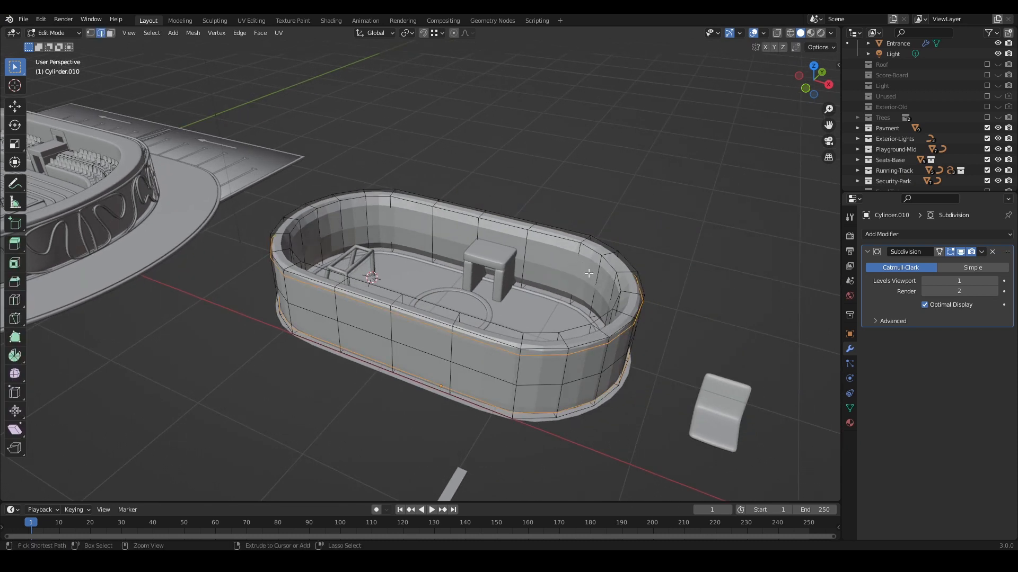
pyautogui.hotkey('ctrl', 'shift', 'r')
pyautogui.click(588, 273)
pyautogui.rightClick(664, 304)
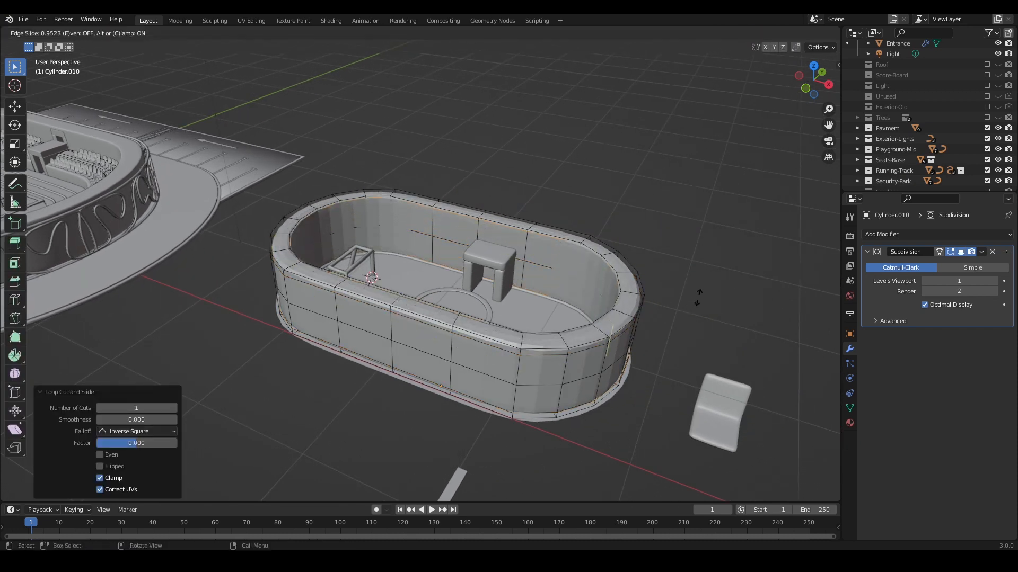
pyautogui.press('Tab')
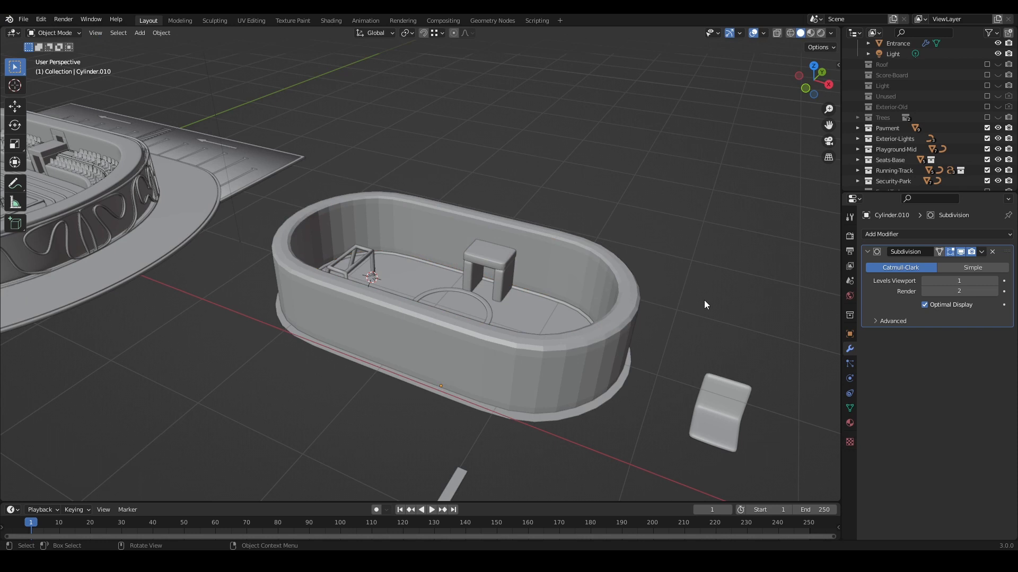
# - Shade the stadium wall smooth and deselect it
pyautogui.click(622, 301)
pyautogui.rightClick(623, 301)
pyautogui.click(624, 304)
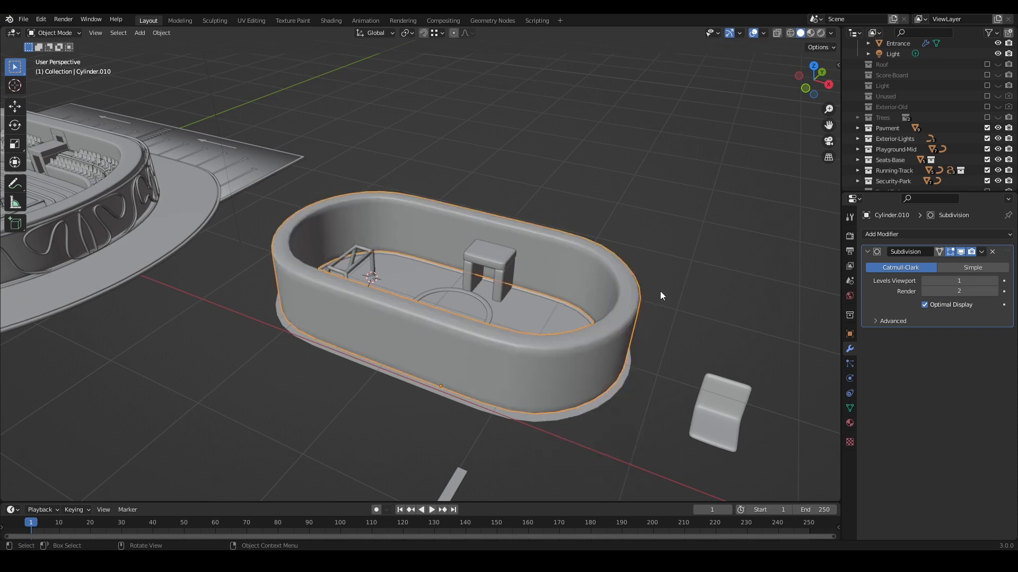
pyautogui.click(660, 293)
# - Select the stadium wall and enable snapping with Face as the snap target
pyautogui.keyDown('shift'); pyautogui.moveTo(634, 305); pyautogui.dragTo(668, 311, button='middle'); pyautogui.keyUp('shift')
pyautogui.scroll(-2, 675, 302)
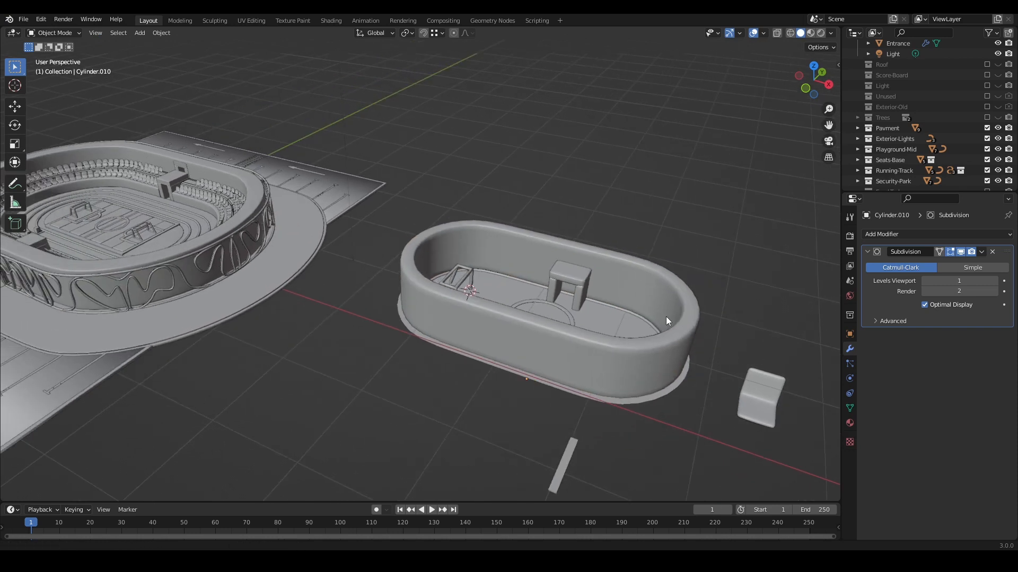
pyautogui.click(633, 366)
pyautogui.scroll(5, 562, 386)
pyautogui.moveTo(558, 392); pyautogui.dragTo(587, 361, button='middle')
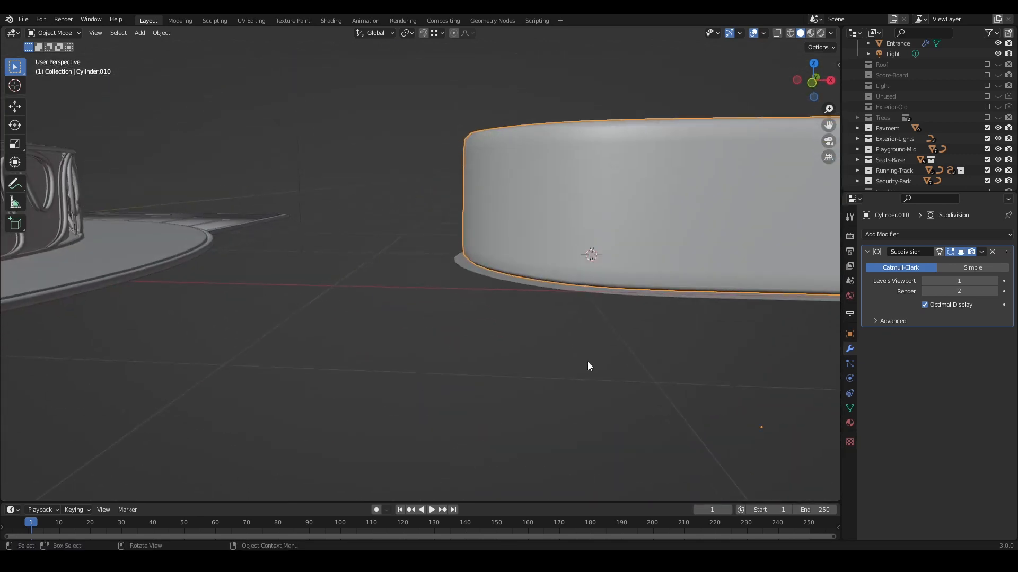
pyautogui.scroll(-3, 594, 339)
pyautogui.keyDown('shift'); pyautogui.moveTo(601, 319); pyautogui.dragTo(448, 364, button='middle'); pyautogui.keyUp('shift')
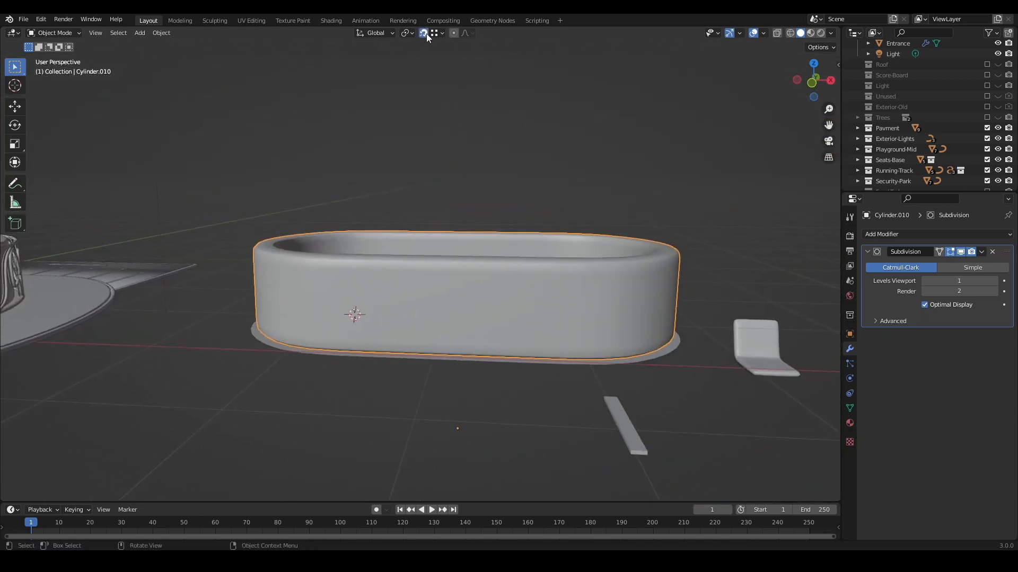
pyautogui.click(442, 34)
pyautogui.click(403, 97)
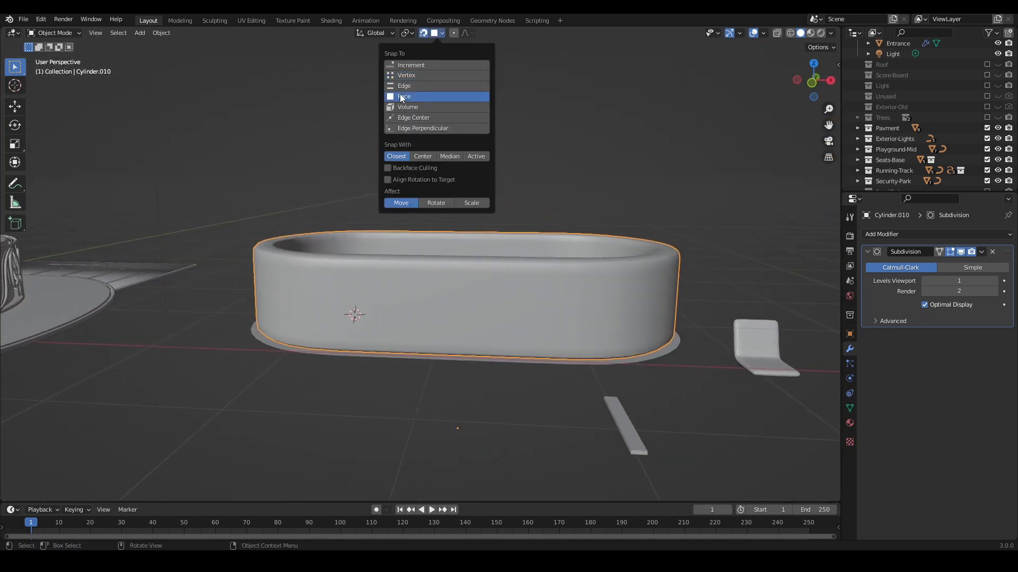
# - Place the 3D cursor on the wall's outer face, add a 2 m plane there and enter Edit Mode on it
pyautogui.moveTo(435, 390); pyautogui.dragTo(457, 371, button='middle')
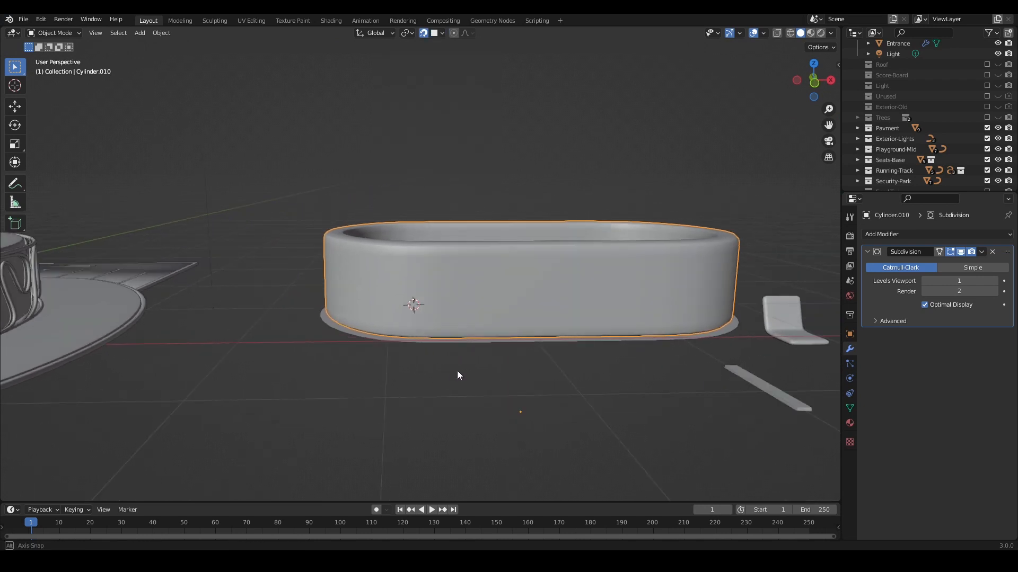
pyautogui.keyDown('shift'); pyautogui.rightClick(415, 285); pyautogui.keyUp('shift')
pyautogui.moveTo(491, 288); pyautogui.dragTo(437, 291, button='middle')
pyautogui.hotkey('shift', 'a')
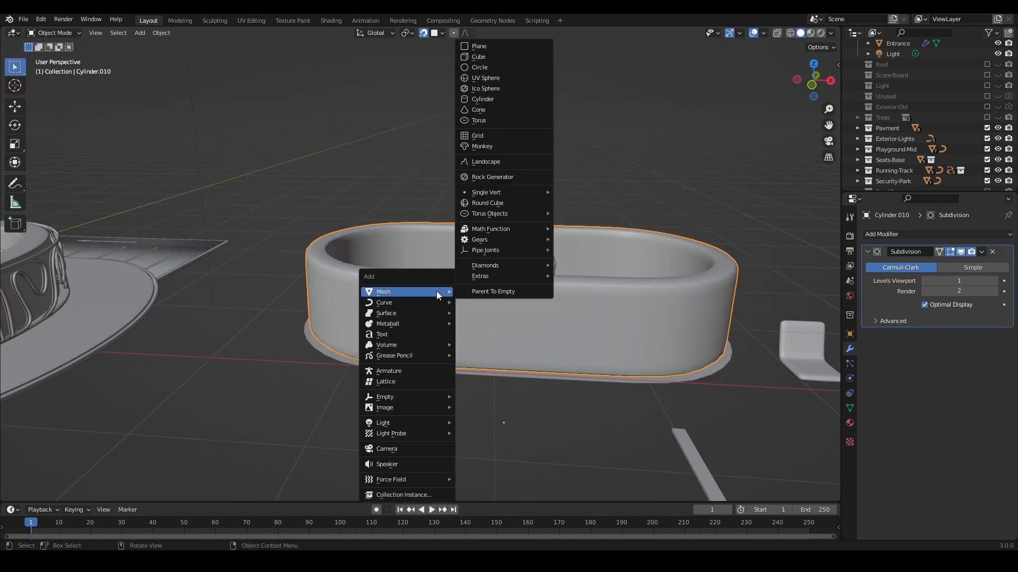
pyautogui.click(491, 49)
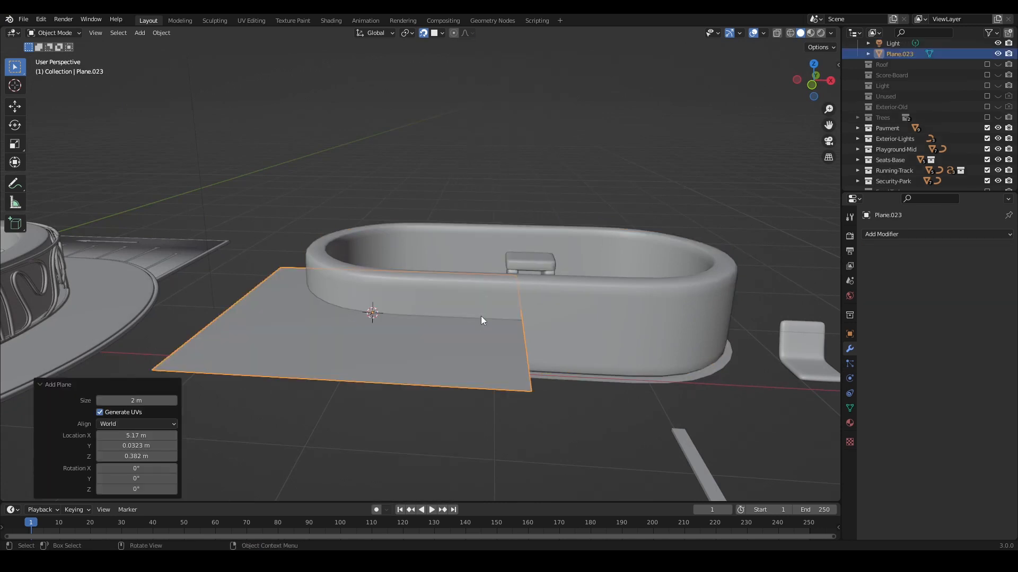
pyautogui.press('Tab')
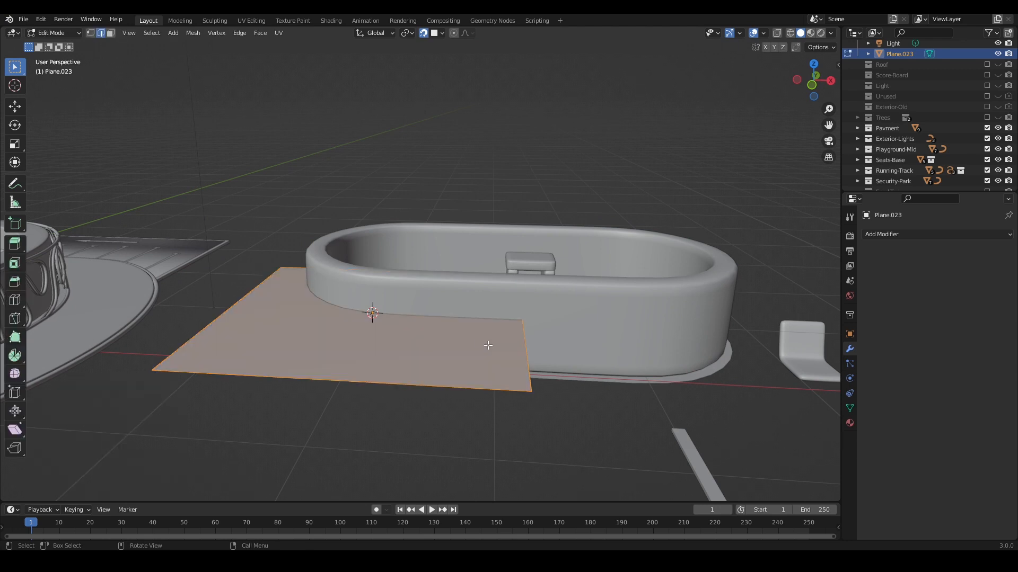
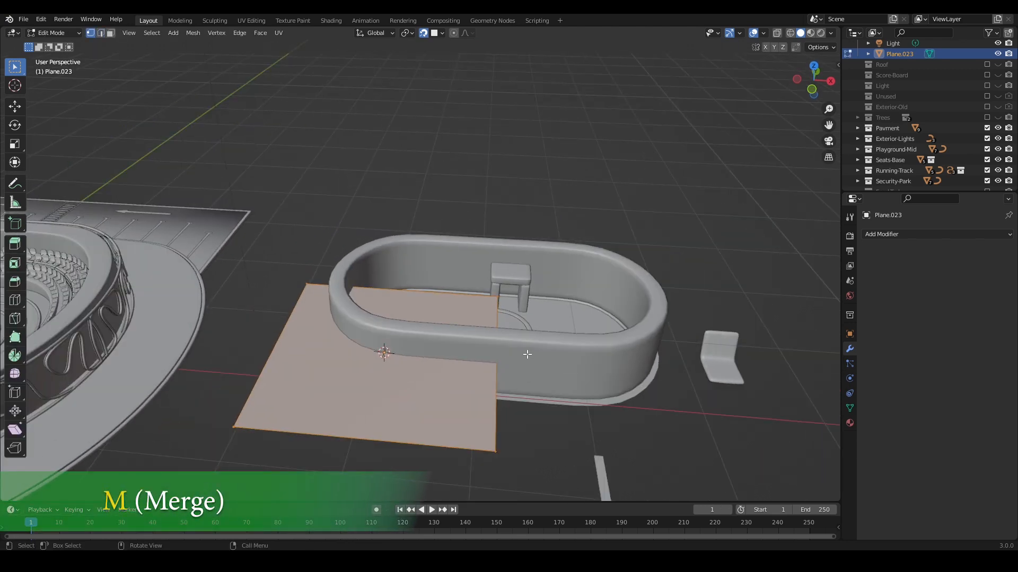
# - Merge the plane's vertices at centre and move the single vertex to the lower part of the wall's outer face near its curved end
pyautogui.press('m')
pyautogui.click(523, 353)
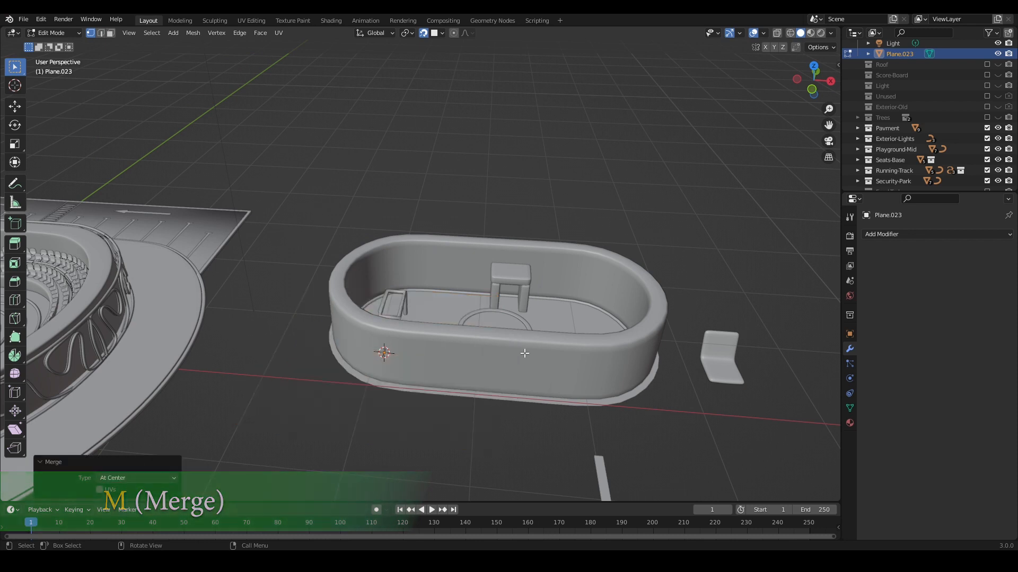
pyautogui.press('g')
pyautogui.keyDown('shift'); pyautogui.moveTo(361, 360); pyautogui.dragTo(395, 361, button='middle'); pyautogui.keyUp('shift')
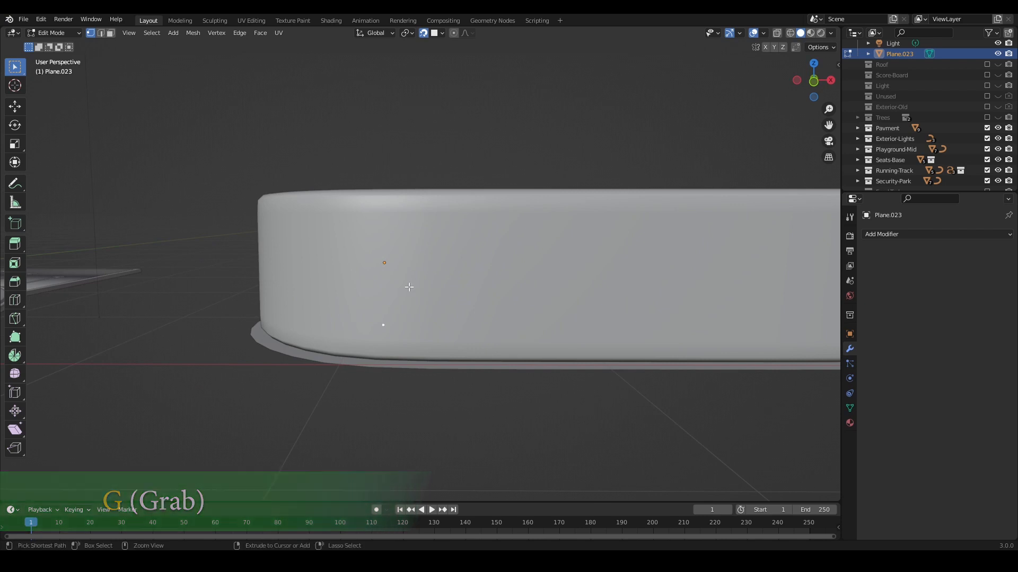
# - Extrude the vertex into a winding chain that rises and dips along the first half of the wall's outer face
pyautogui.keyDown('ctrl'); pyautogui.rightClick(386, 280); pyautogui.keyUp('ctrl')
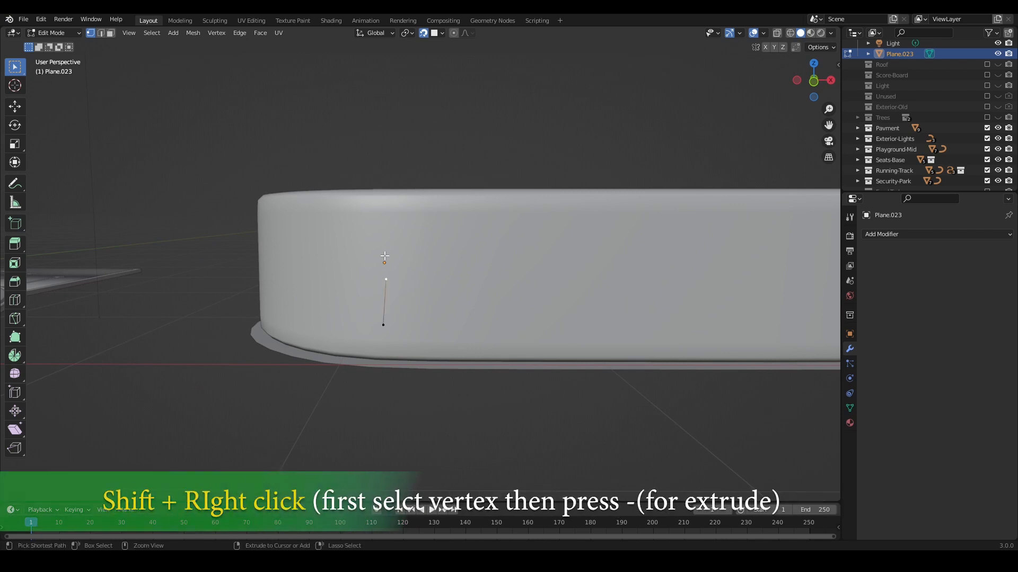
pyautogui.keyDown('ctrl'); pyautogui.rightClick(407, 231); pyautogui.keyUp('ctrl')
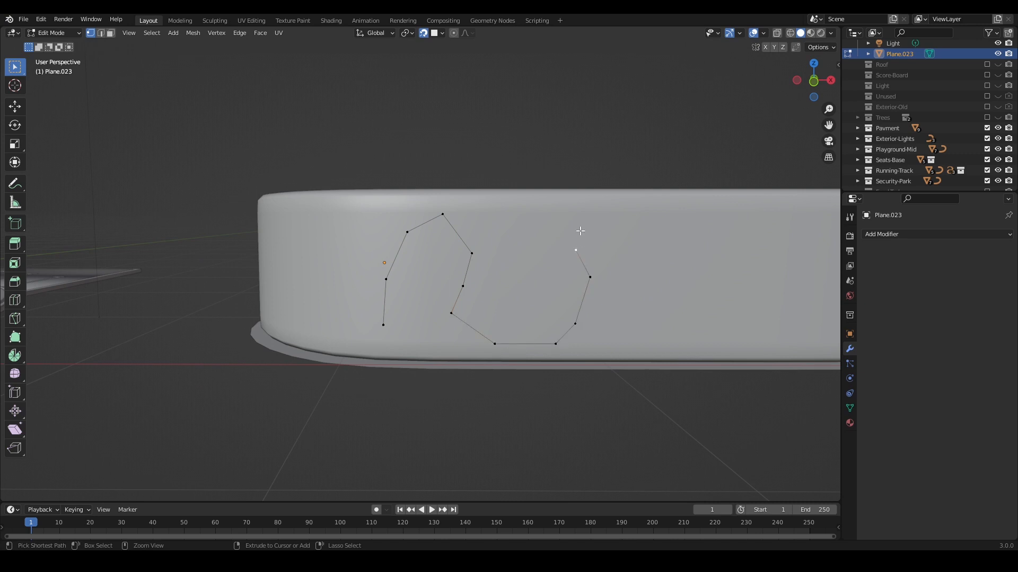
pyautogui.keyDown('shift'); pyautogui.moveTo(685, 355); pyautogui.dragTo(492, 378, button='middle'); pyautogui.keyUp('shift')
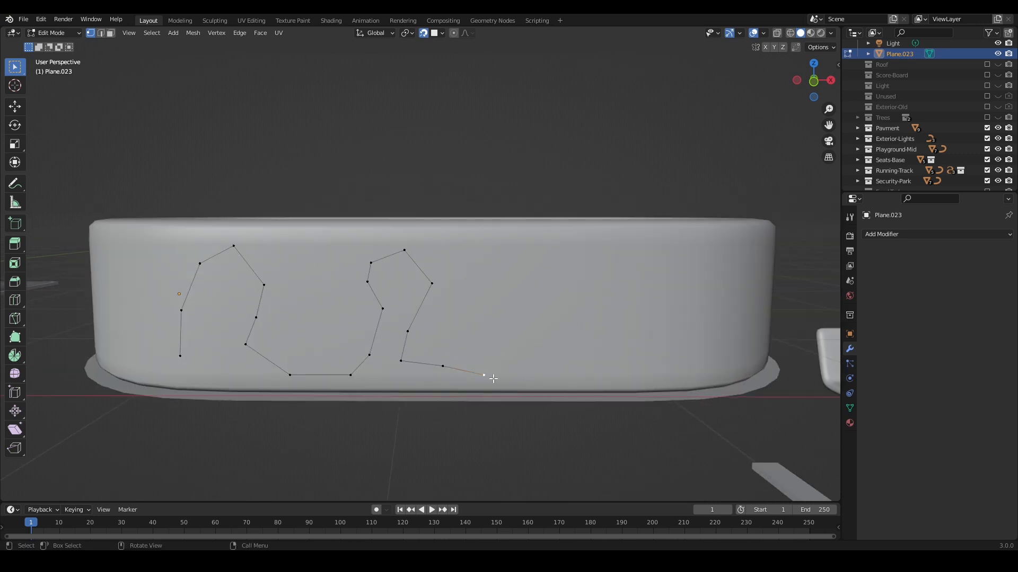
# - Duplicate the chain's end vertex farther along the wall and extrude it into a second winding chain over the remaining face
pyautogui.hotkey('shift', 'd')
pyautogui.click(536, 370)
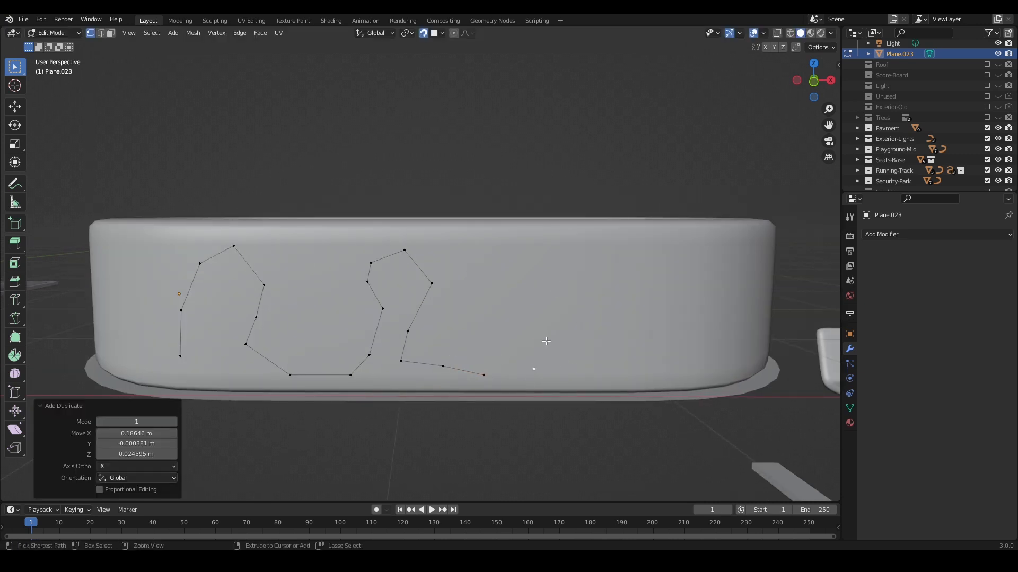
pyautogui.keyDown('ctrl'); pyautogui.rightClick(547, 341); pyautogui.keyUp('ctrl')
pyautogui.keyDown('ctrl'); pyautogui.rightClick(559, 266); pyautogui.keyUp('ctrl')
pyautogui.keyDown('ctrl'); pyautogui.rightClick(614, 250); pyautogui.keyUp('ctrl')
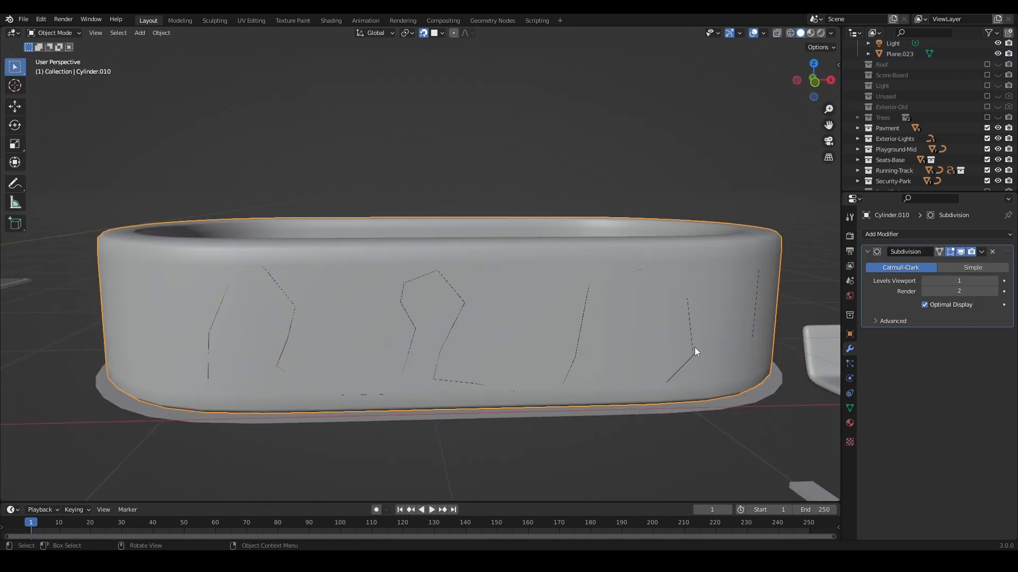
# - Convert the vertex-chain object to a curve and set its round bevel depth to 0.02 m
pyautogui.click(159, 33)
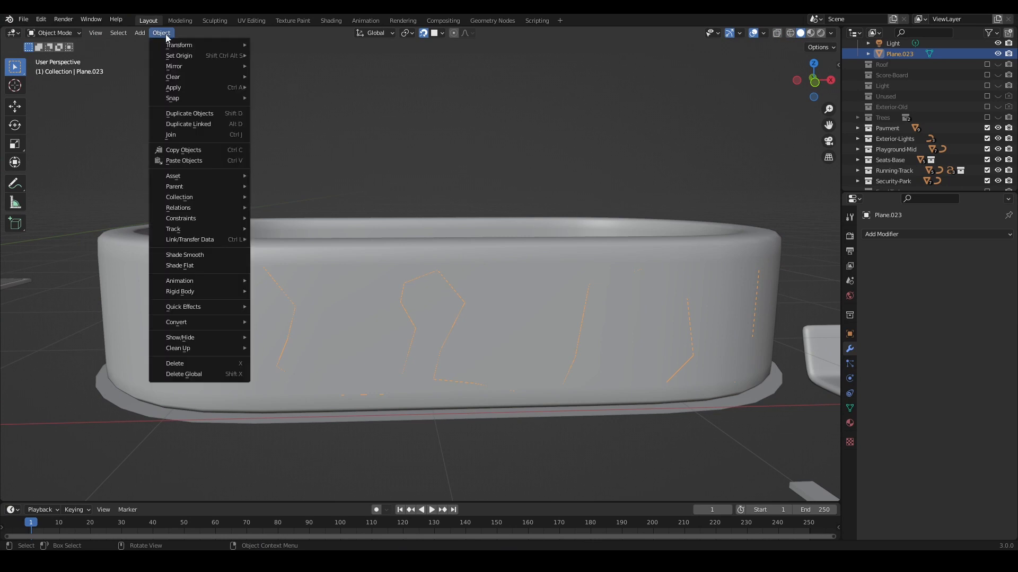
pyautogui.moveTo(205, 320)
pyautogui.click(281, 323)
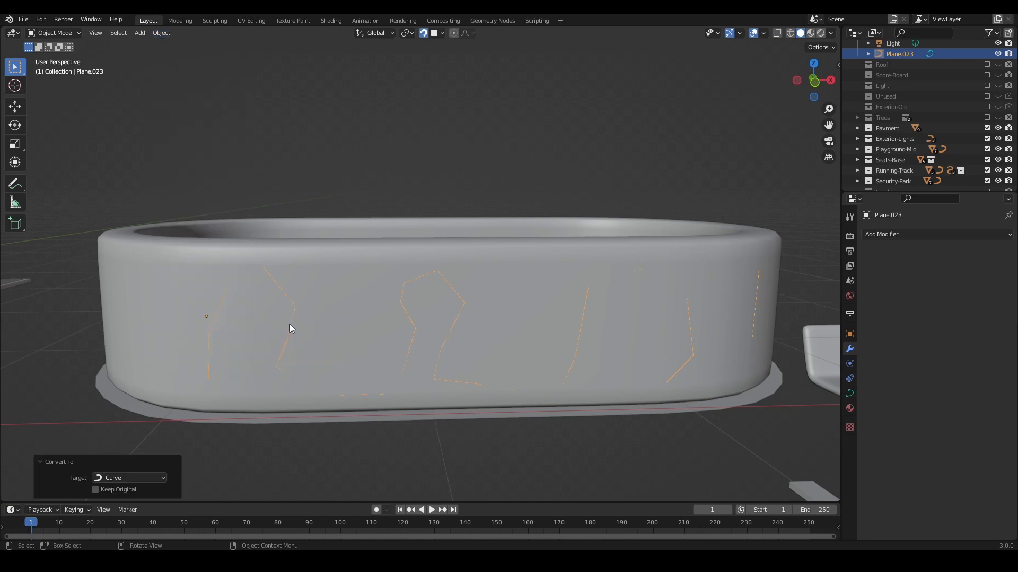
pyautogui.click(850, 394)
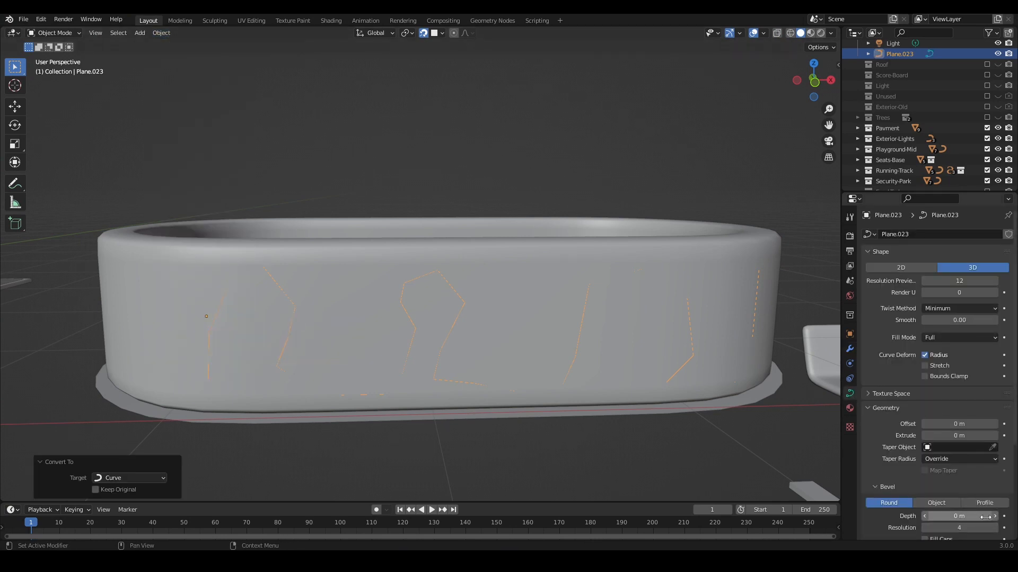
pyautogui.moveTo(994, 521); pyautogui.dragTo(1013, 521)
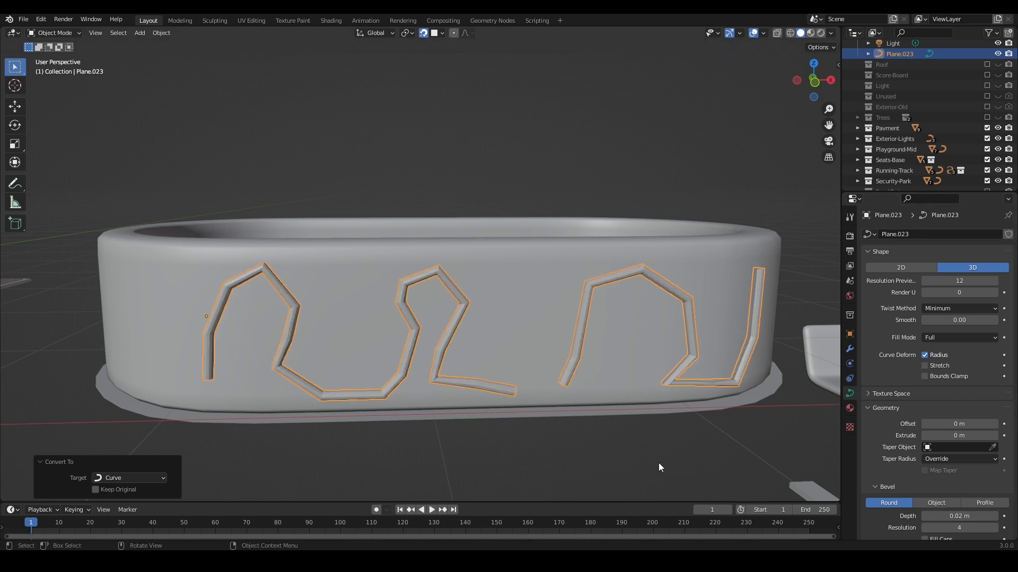
# - Shade the decorative wall curve smooth and deselect it
pyautogui.rightClick(689, 312)
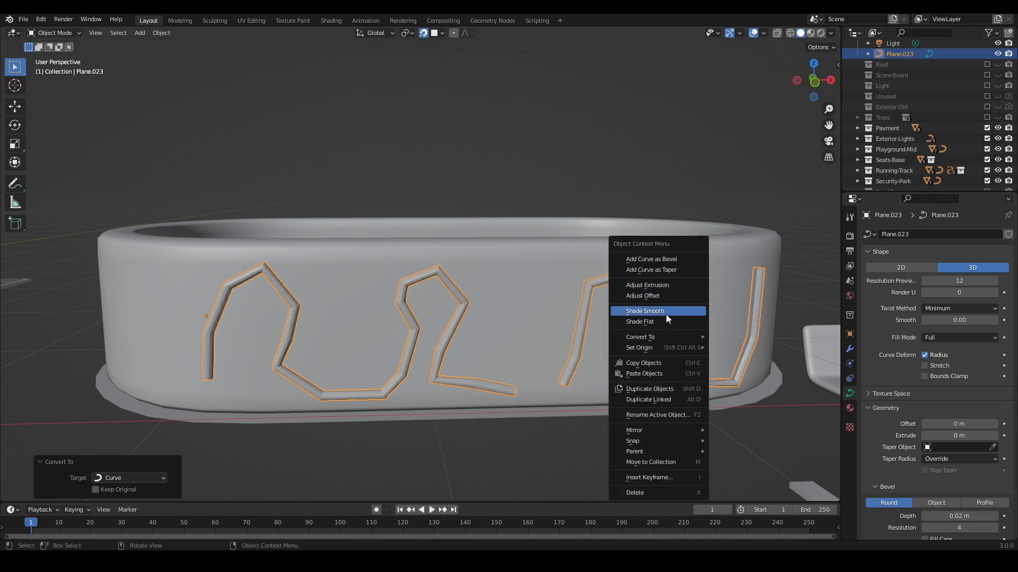
pyautogui.click(665, 311)
pyautogui.hotkey('alt', 'a')
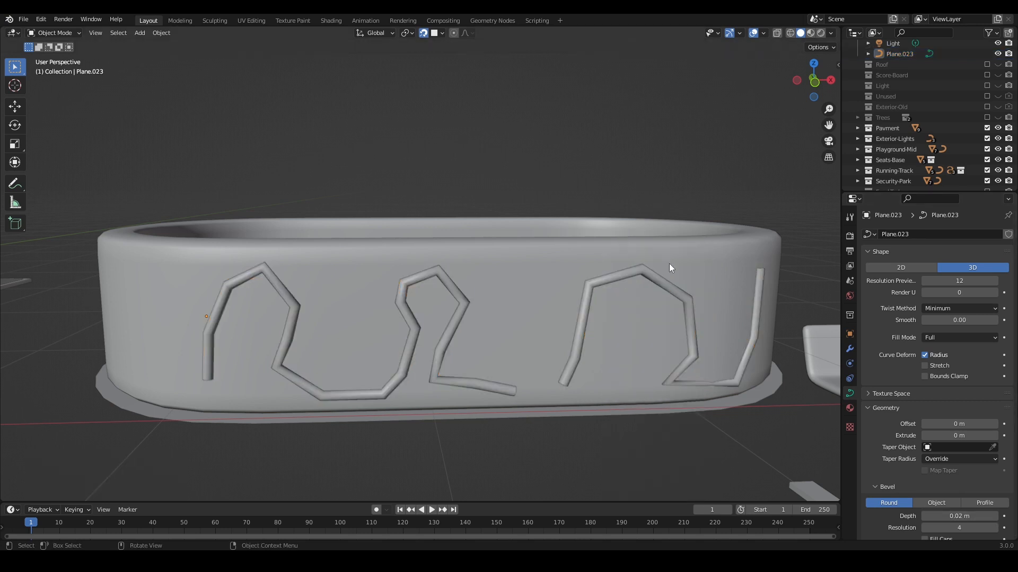
# - Select the decorative wall curve, add a Subdivision Surface modifier to it and deselect it
pyautogui.click(687, 300)
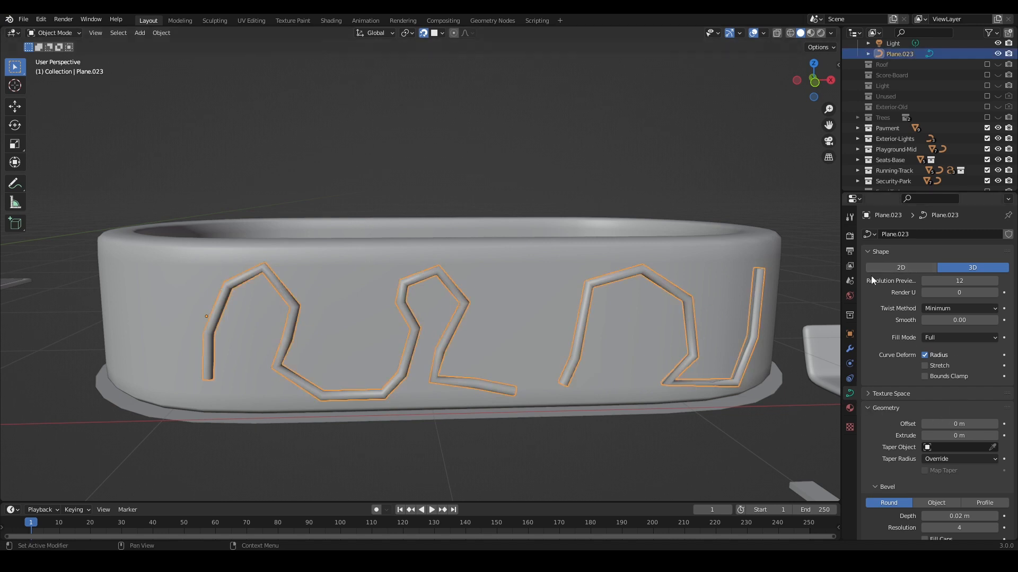
pyautogui.click(850, 348)
pyautogui.click(898, 237)
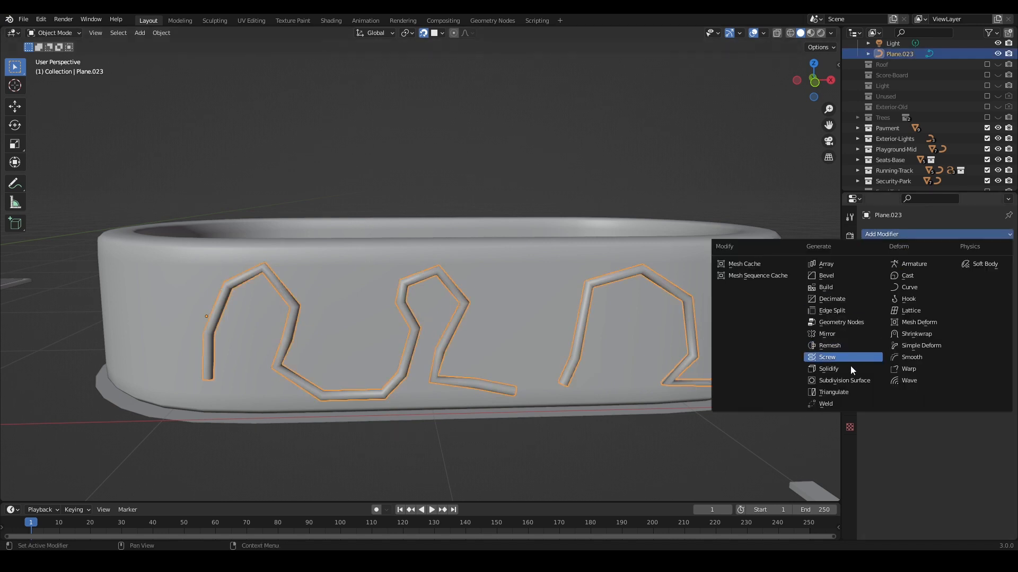
pyautogui.click(847, 380)
pyautogui.scroll(-8, 610, 159)
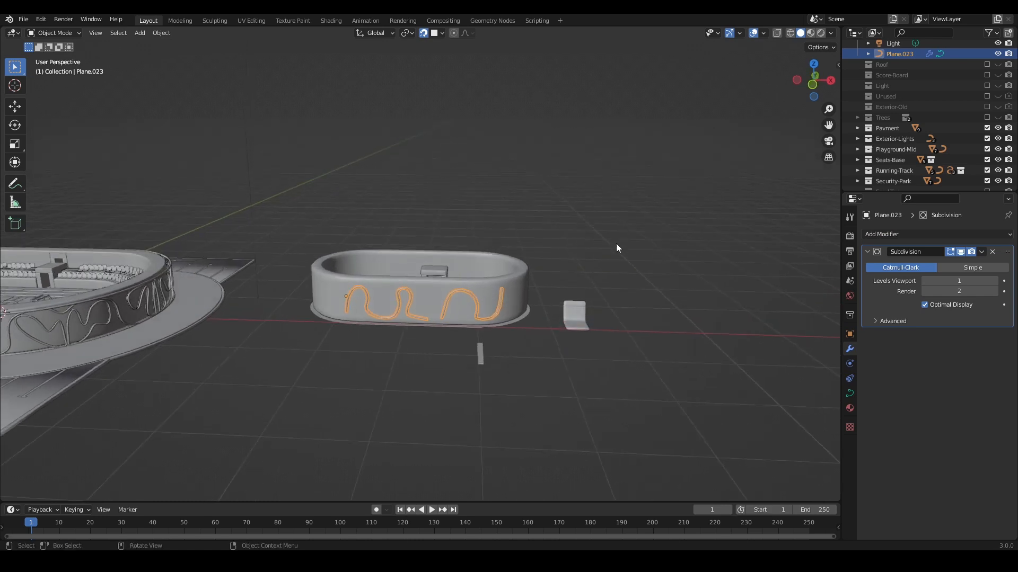
pyautogui.hotkey('alt', 'a')
# - Enable the Trees collection together with its Tree-Bases and All-Trees subcollections
pyautogui.keyDown('shift'); pyautogui.moveTo(525, 397); pyautogui.dragTo(720, 357, button='middle'); pyautogui.keyUp('shift')
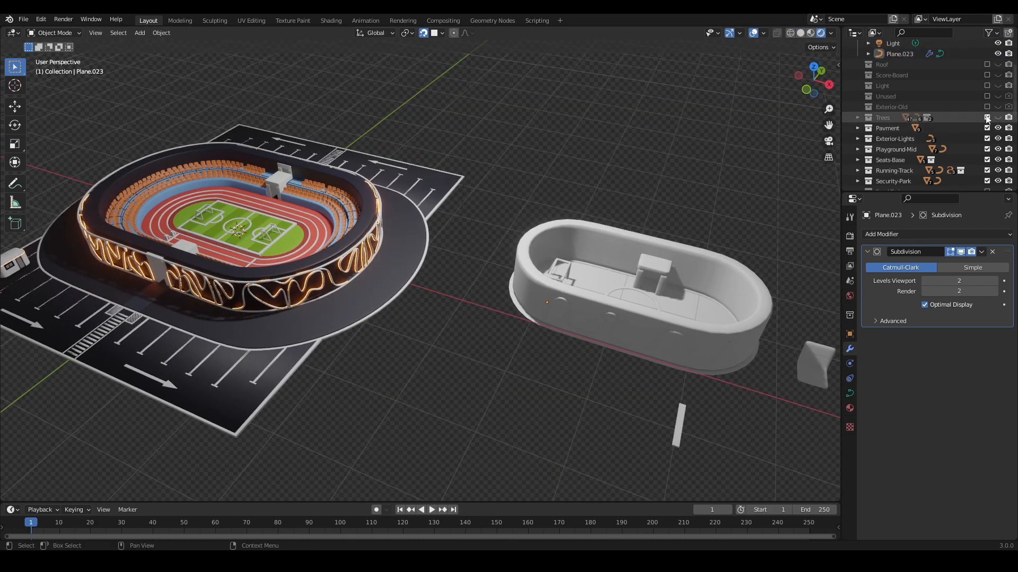
pyautogui.click(857, 118)
pyautogui.click(986, 128)
pyautogui.click(987, 139)
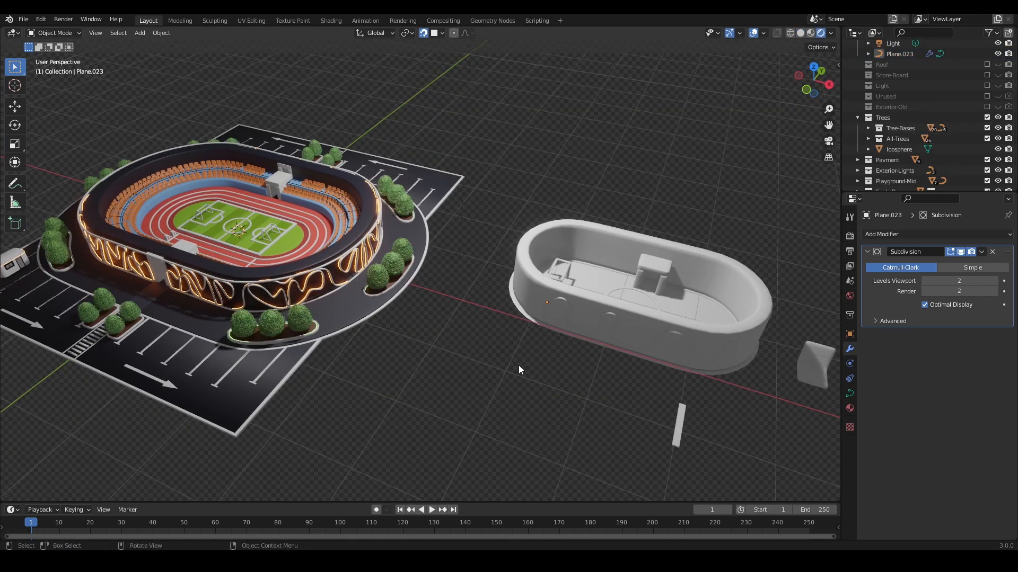
# - Add a UV sphere with 18 segments and 12 rings on the pavement beside the three-tree bed
pyautogui.moveTo(518, 364); pyautogui.dragTo(511, 311, button='middle')
pyautogui.scroll(8, 563, 342)
pyautogui.scroll(-10, 511, 310)
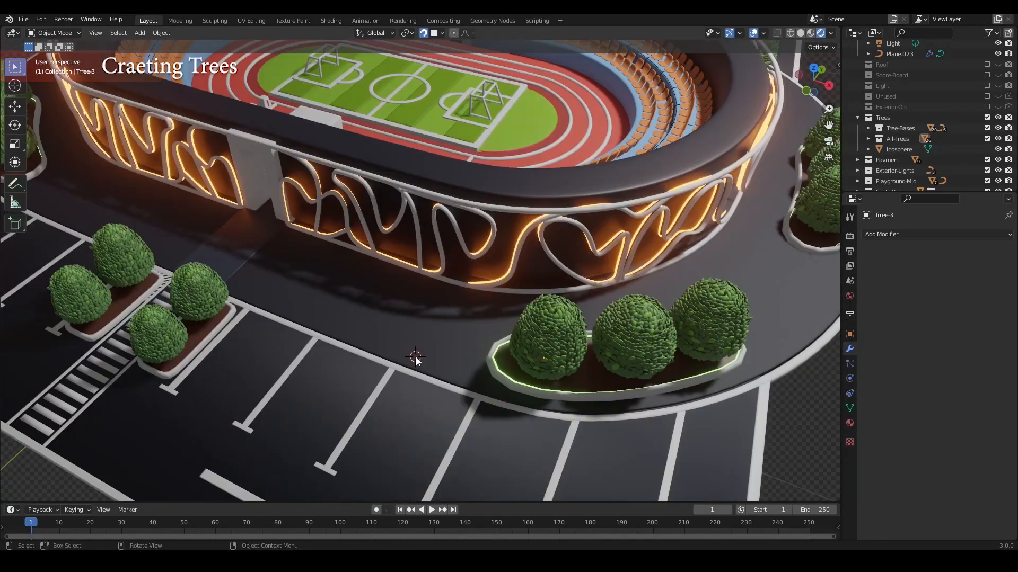
pyautogui.hotkey('shift', 'a')
pyautogui.moveTo(394, 337)
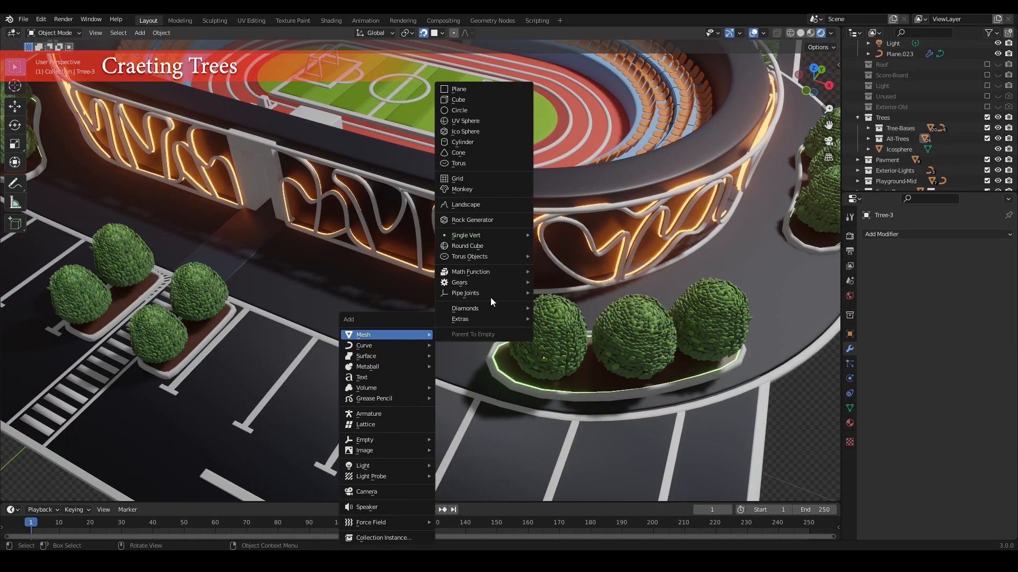
pyautogui.click(466, 121)
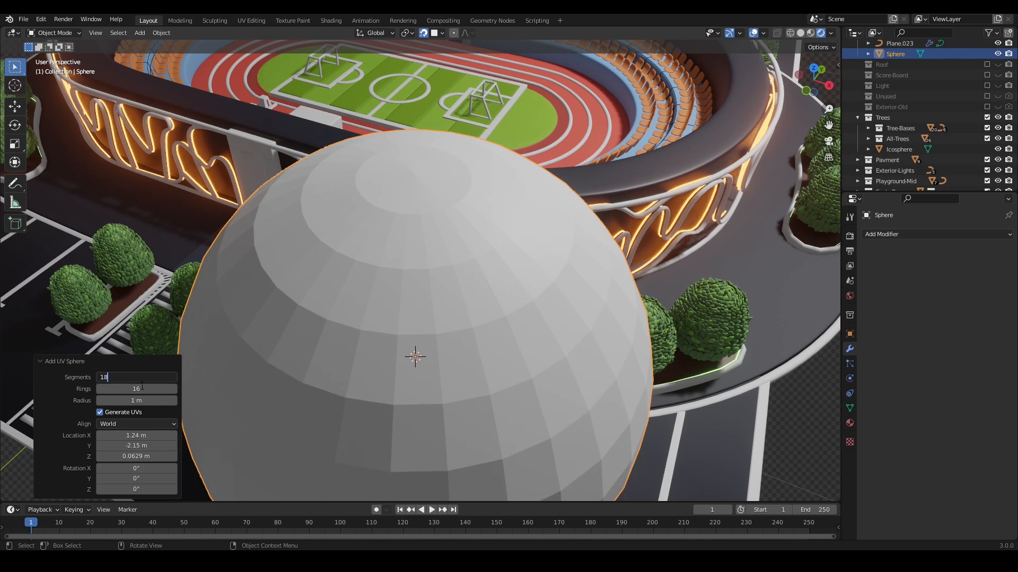
pyautogui.press('Return')
pyautogui.press('Return')
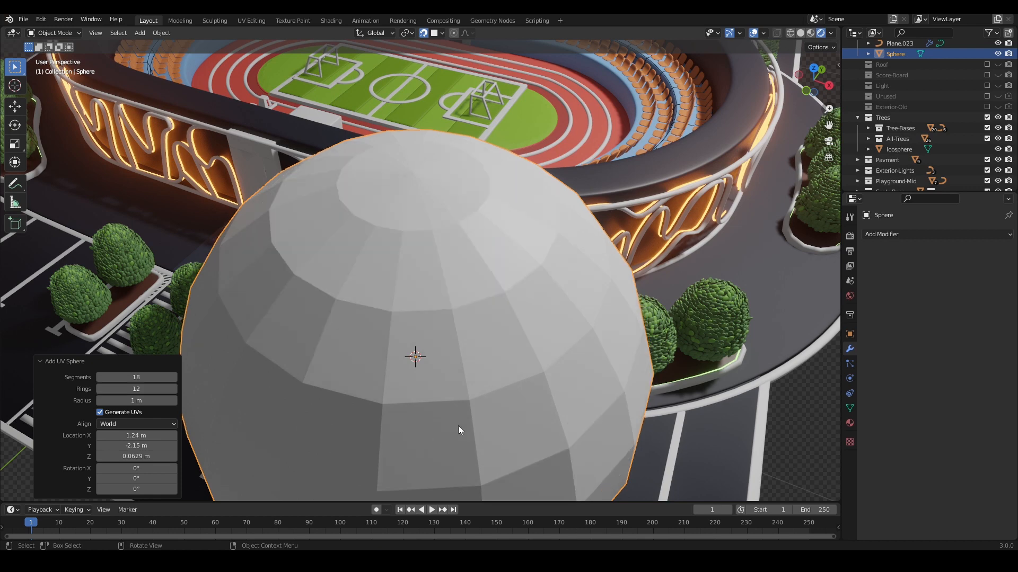
# - Scale the sphere down to about 0.23 and move it so that it rests on the pavement beside the trees
pyautogui.click(523, 391)
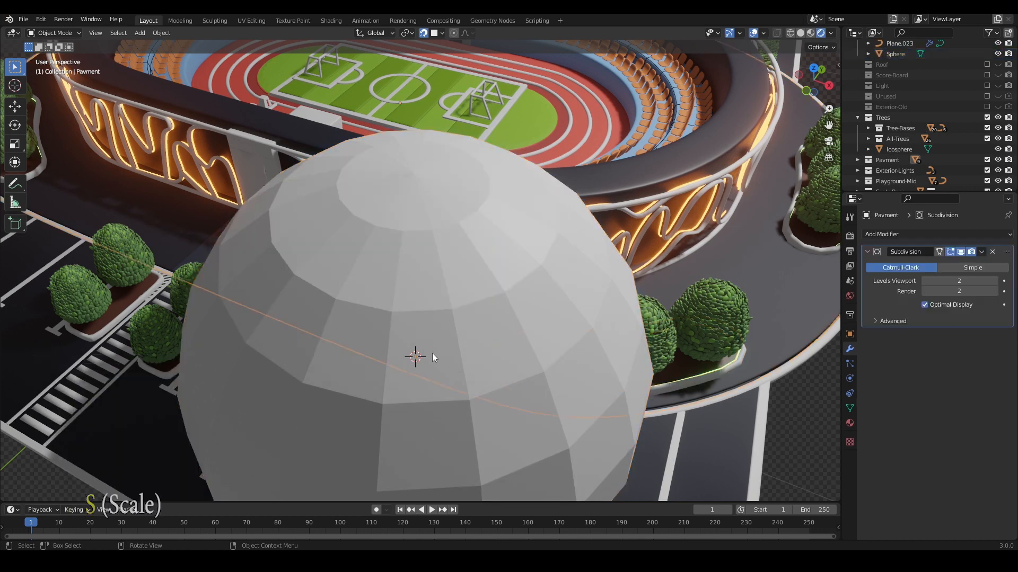
pyautogui.click(446, 276)
pyautogui.press('s')
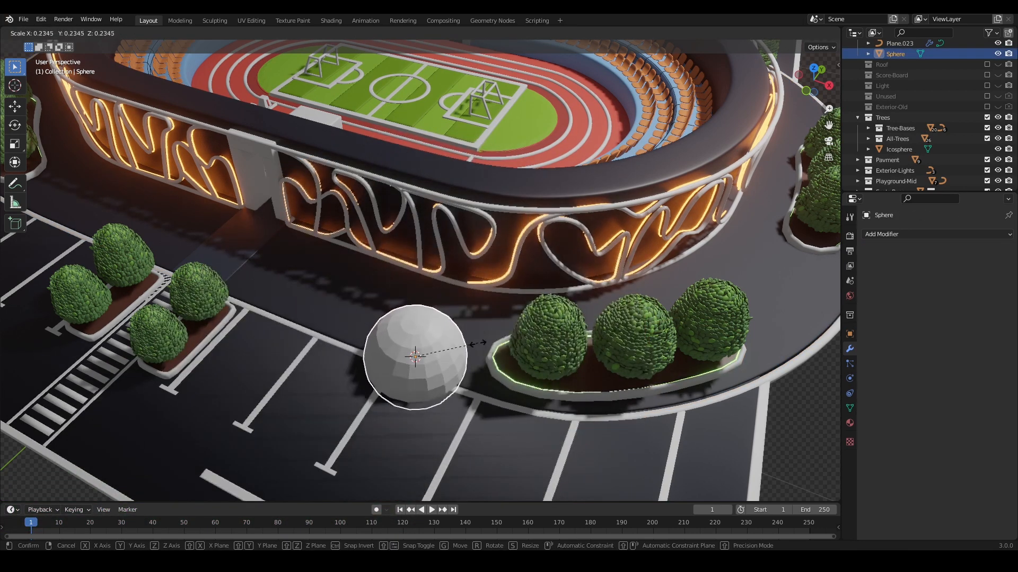
pyautogui.click(476, 353)
pyautogui.moveTo(494, 385); pyautogui.dragTo(495, 374, button='middle')
pyautogui.scroll(5, 495, 373)
pyautogui.press('g')
pyautogui.click(490, 359)
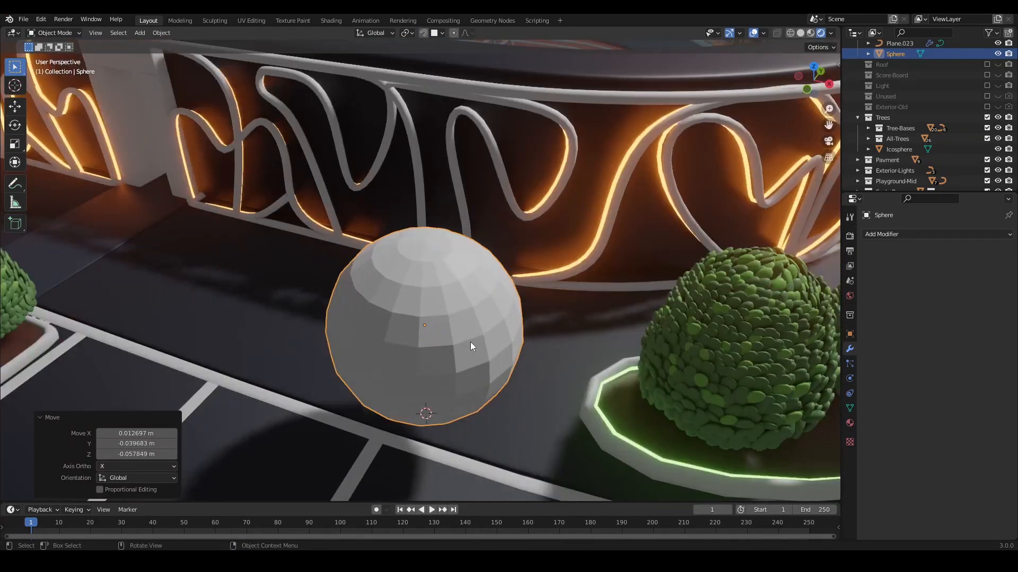
# - Shade the new tree sphere smooth
pyautogui.rightClick(470, 345)
pyautogui.click(466, 342)
pyautogui.scroll(-4, 496, 338)
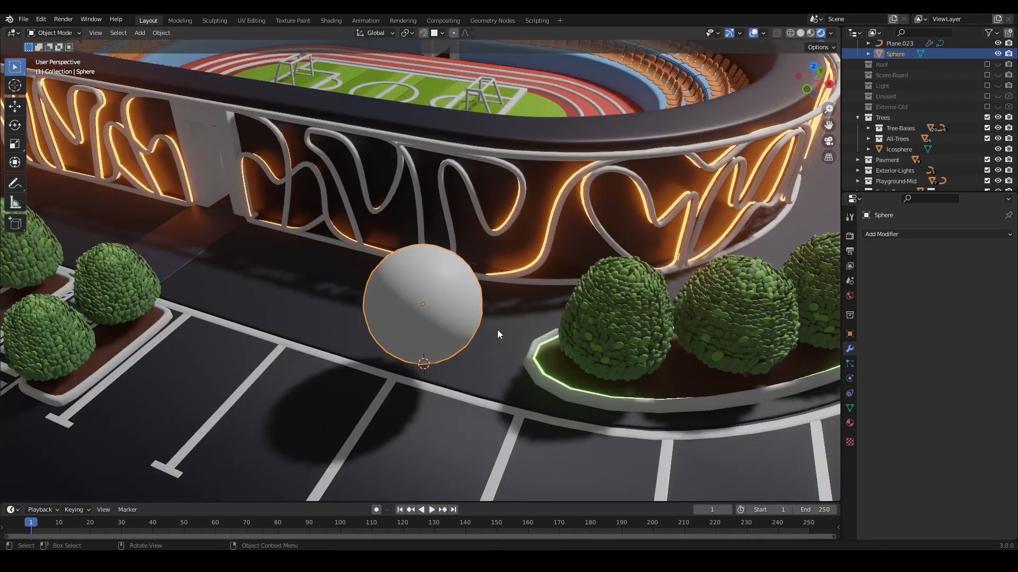
# - Place the 3D cursor on the sphere's surface, add a 2 m cube there and scale it down to a small leaf-sized block
pyautogui.keyDown('shift'); pyautogui.rightClick(383, 283); pyautogui.keyUp('shift')
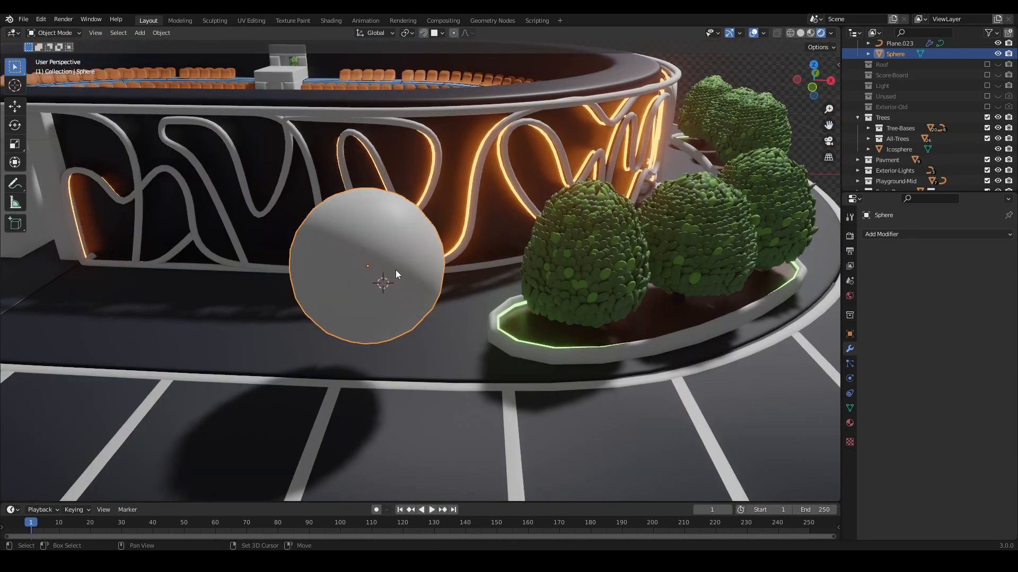
pyautogui.hotkey('shift', 'a')
pyautogui.moveTo(395, 271)
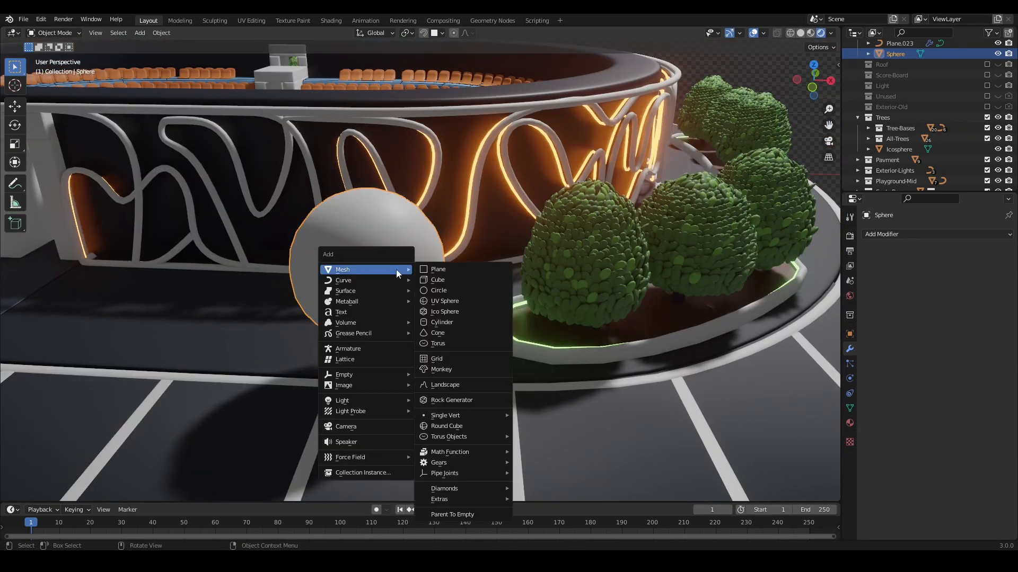
pyautogui.click(443, 282)
pyautogui.press('s')
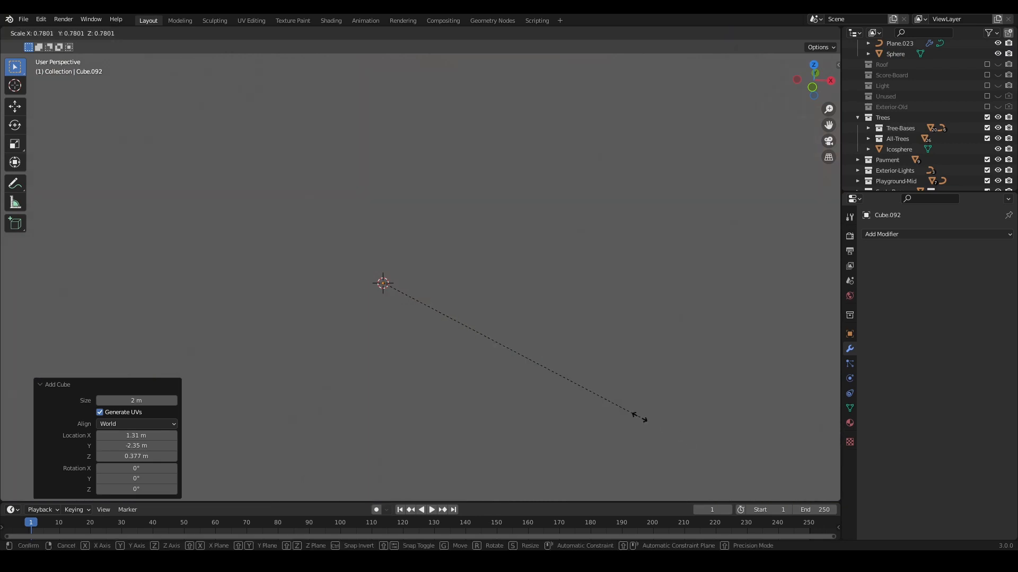
pyautogui.click(446, 312)
pyautogui.press('s')
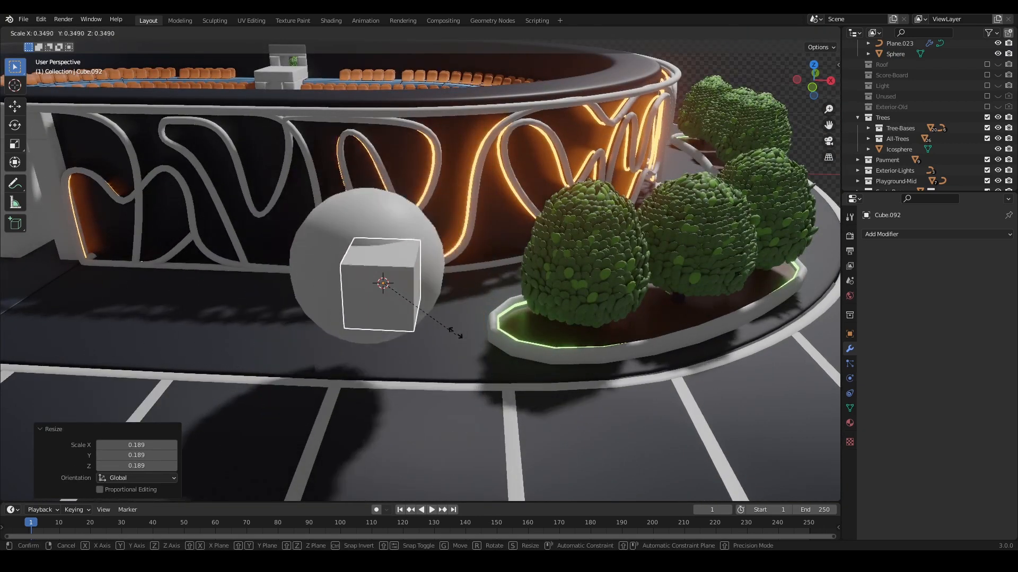
pyautogui.click(396, 292)
# - Stretch the small block by about 1.84 along Z and thin it along Y
pyautogui.press('s')
pyautogui.press('z')
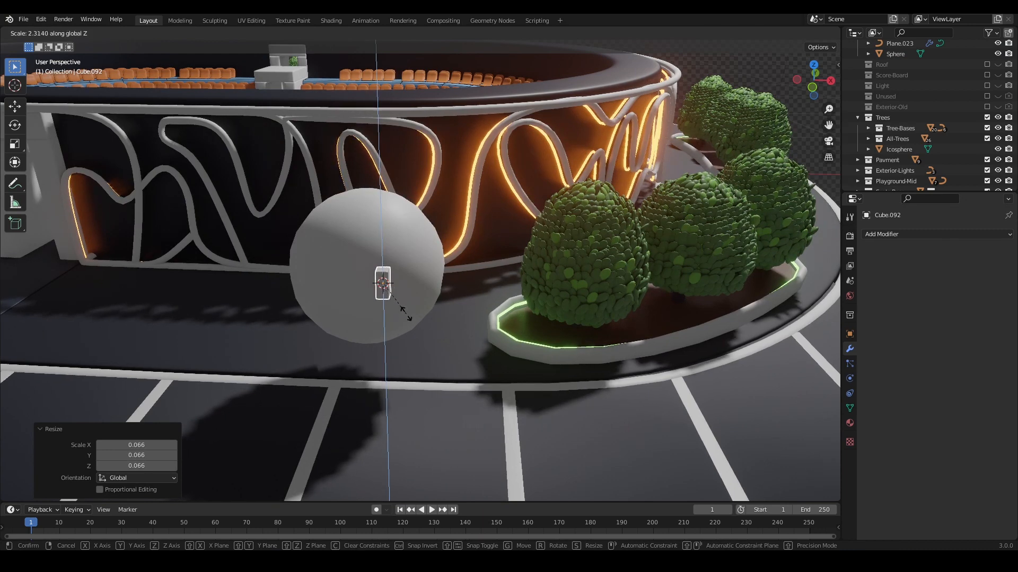
pyautogui.click(399, 307)
pyautogui.scroll(3, 398, 307)
pyautogui.moveTo(397, 310); pyautogui.dragTo(605, 354, button='middle')
pyautogui.press('s')
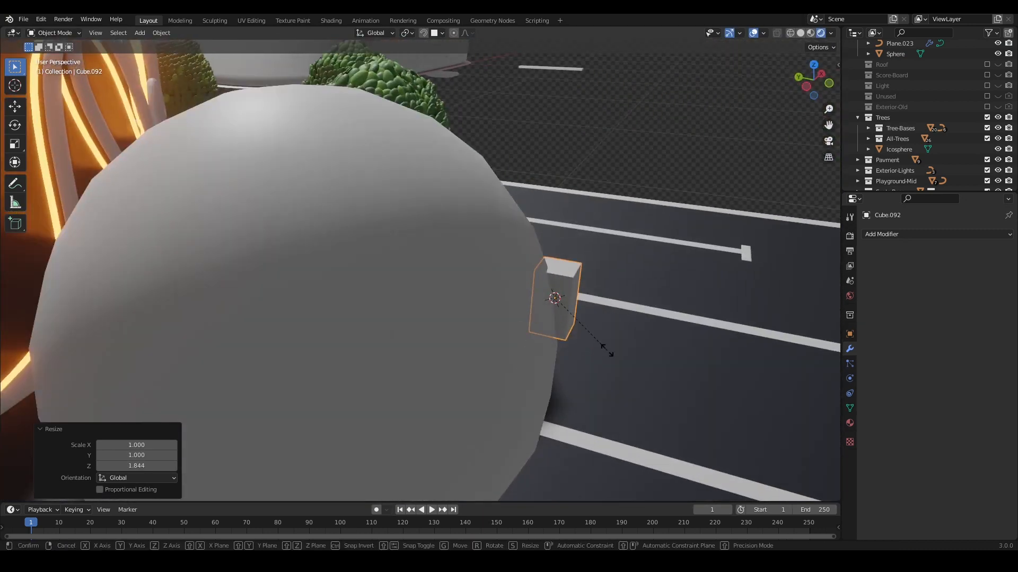
pyautogui.press('y')
pyautogui.click(576, 329)
# - Rotate the small block in two views to follow the sphere's surface, the second time by about 4.24°
pyautogui.moveTo(626, 345); pyautogui.dragTo(614, 416, button='middle')
pyautogui.press('r')
pyautogui.click(627, 366)
pyautogui.moveTo(627, 365); pyautogui.dragTo(525, 317, button='middle')
pyautogui.press('r')
pyautogui.click(460, 338)
pyautogui.scroll(-3, 460, 339)
pyautogui.scroll(3, 425, 334)
# - Add a Subdivision Surface modifier to the small block to round it into a leaf shape
pyautogui.click(925, 235)
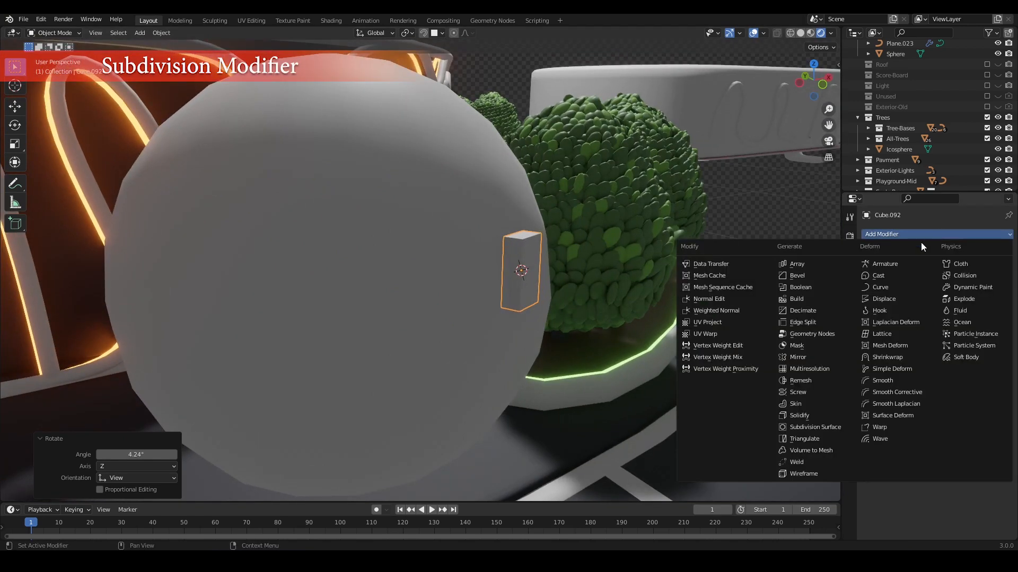
pyautogui.click(827, 431)
pyautogui.scroll(-3, 556, 284)
pyautogui.scroll(6, 580, 264)
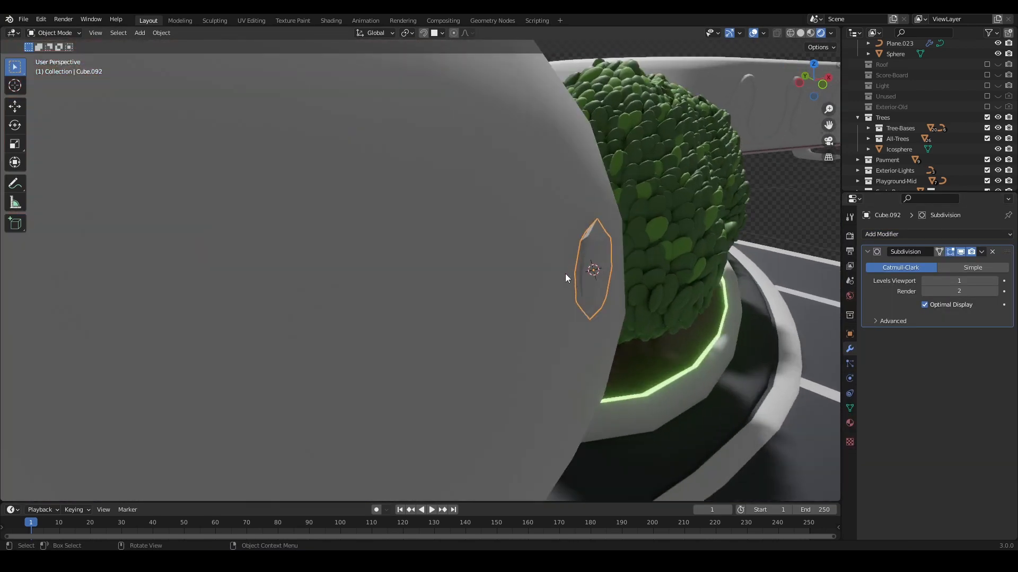
# - Add a centred horizontal loop cut around the leaf block
pyautogui.moveTo(591, 287); pyautogui.dragTo(574, 290, button='middle')
pyautogui.press('Tab')
pyautogui.hotkey('ctrl', 'r')
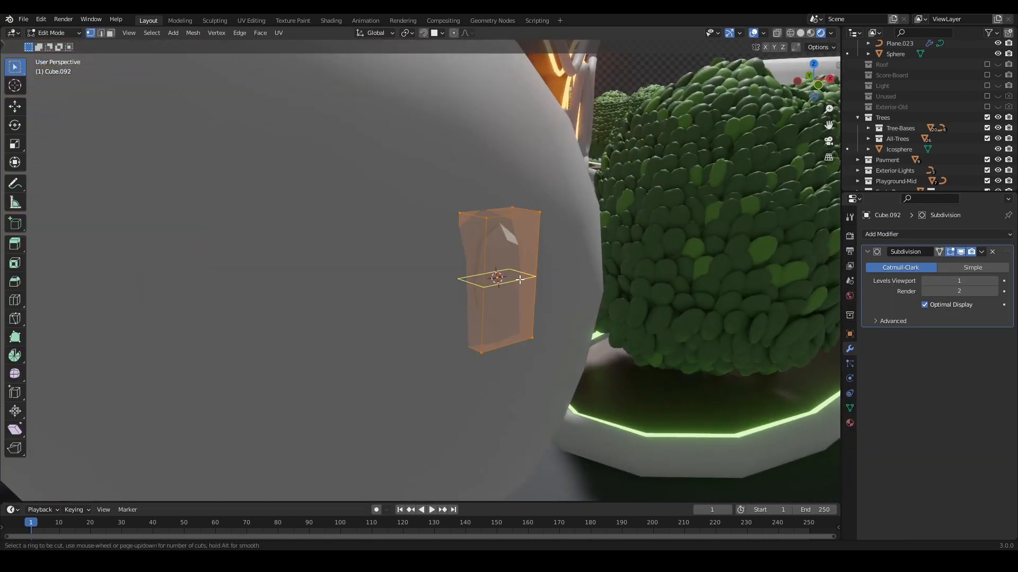
pyautogui.click(498, 277)
pyautogui.click(498, 277)
pyautogui.press('Tab')
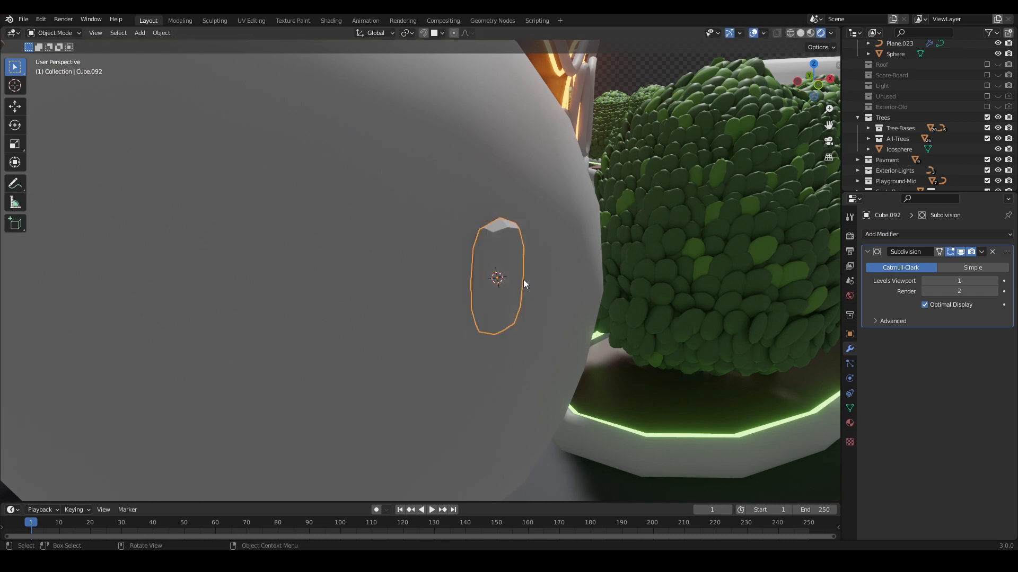
# - Select the leaf block's middle edge loop and move it outward from the sphere to bend the leaf
pyautogui.press('Tab')
pyautogui.moveTo(552, 192); pyautogui.dragTo(454, 236)
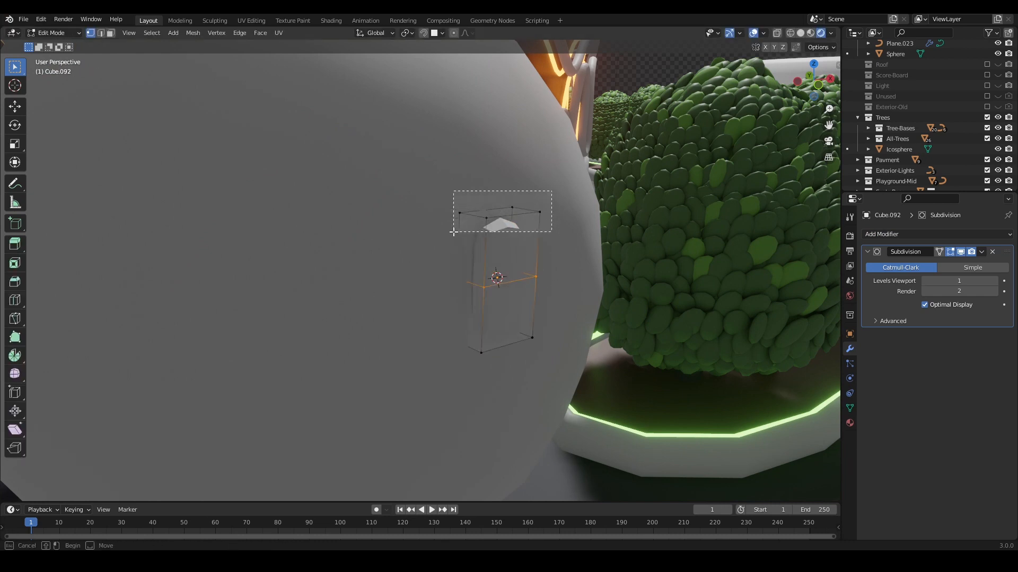
pyautogui.moveTo(454, 236); pyautogui.dragTo(607, 248, button='middle')
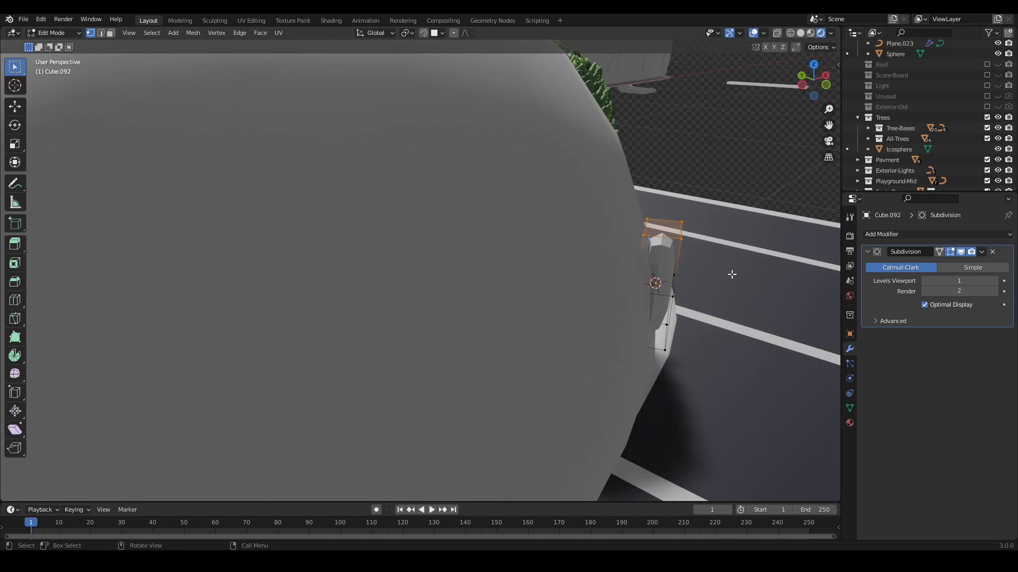
pyautogui.moveTo(732, 275); pyautogui.dragTo(726, 214, button='middle')
pyautogui.keyDown('alt'); pyautogui.click(579, 286); pyautogui.keyUp('alt')
pyautogui.press('g')
pyautogui.click(631, 303)
pyautogui.press('Tab')
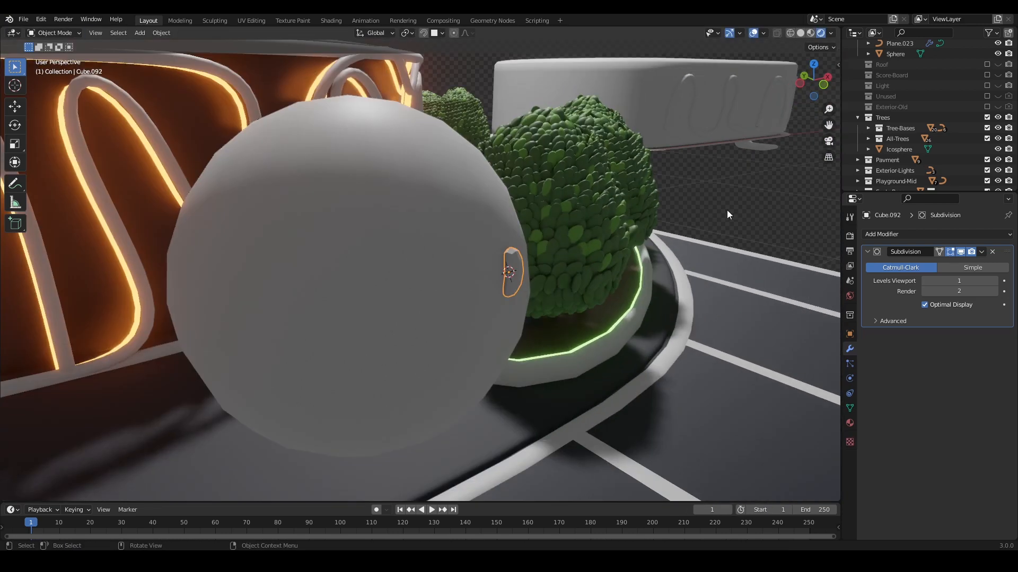
# - Duplicate the leaf twice in top view along the sphere's edge and rotate the last copy to follow its curve
pyautogui.click(521, 270)
pyautogui.click(517, 268)
pyautogui.rightClick(514, 263)
pyautogui.scroll(-3, 717, 207)
pyautogui.moveTo(717, 206); pyautogui.dragTo(594, 238, button='middle')
pyautogui.press('a')
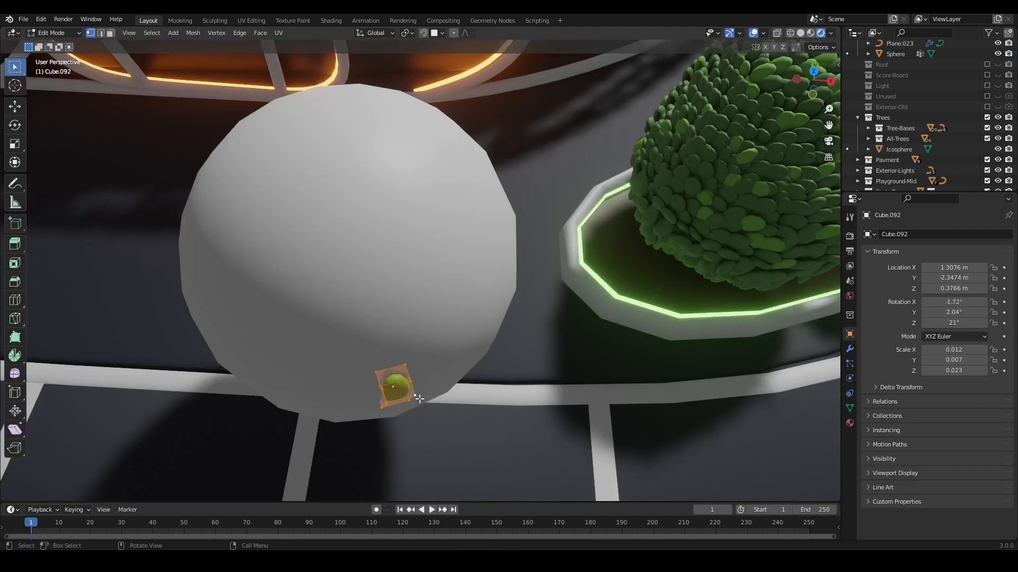
pyautogui.press('KP_7')
pyautogui.hotkey('shift', 'd')
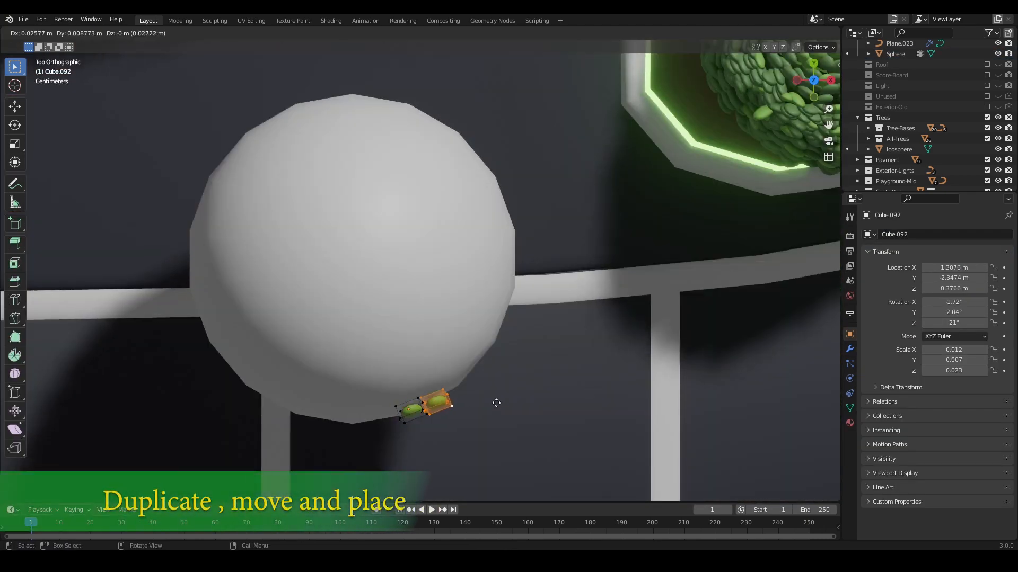
pyautogui.click(490, 401)
pyautogui.hotkey('shift', 'd')
pyautogui.click(512, 390)
pyautogui.press('r')
pyautogui.click(471, 398)
# - Duplicate the three leaves as a group, rotate the copy by about 16.1° and place it to extend the row along the sphere
pyautogui.hotkey('shift', 'd')
pyautogui.click(361, 424)
pyautogui.hotkey('shift', 'd')
pyautogui.click(463, 443)
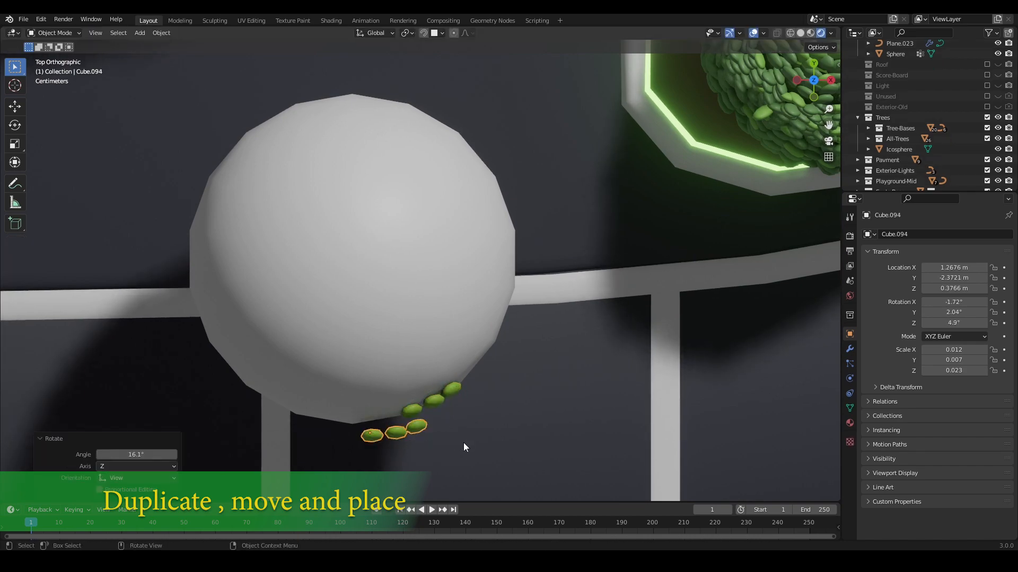
pyautogui.press('r')
pyautogui.click(448, 427)
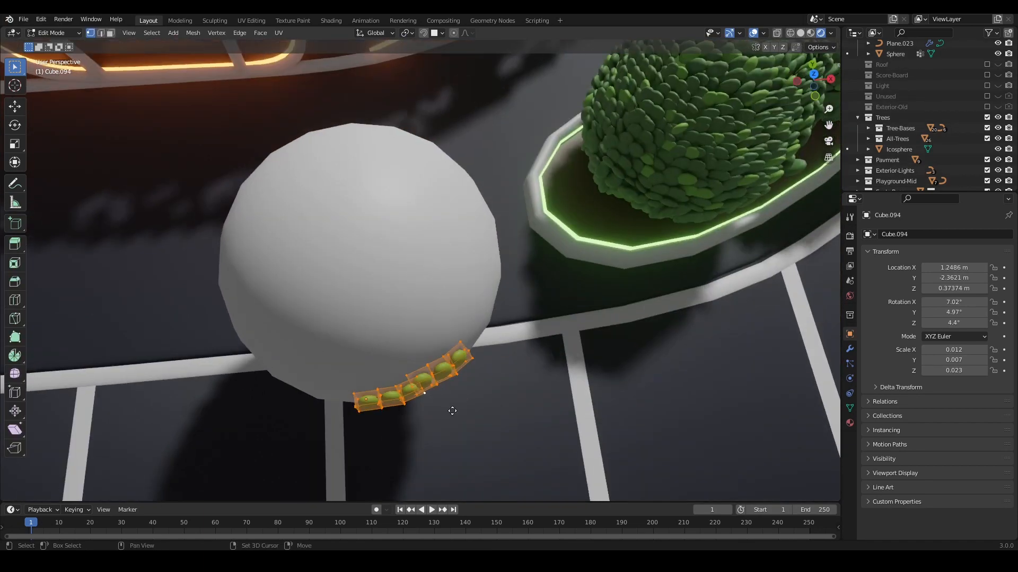
# - Duplicate the leaf row to the side and again as a lower row, rotating the copies to fit the sphere's surface
pyautogui.hotkey('shift', 'd')
pyautogui.click(439, 436)
pyautogui.press('r')
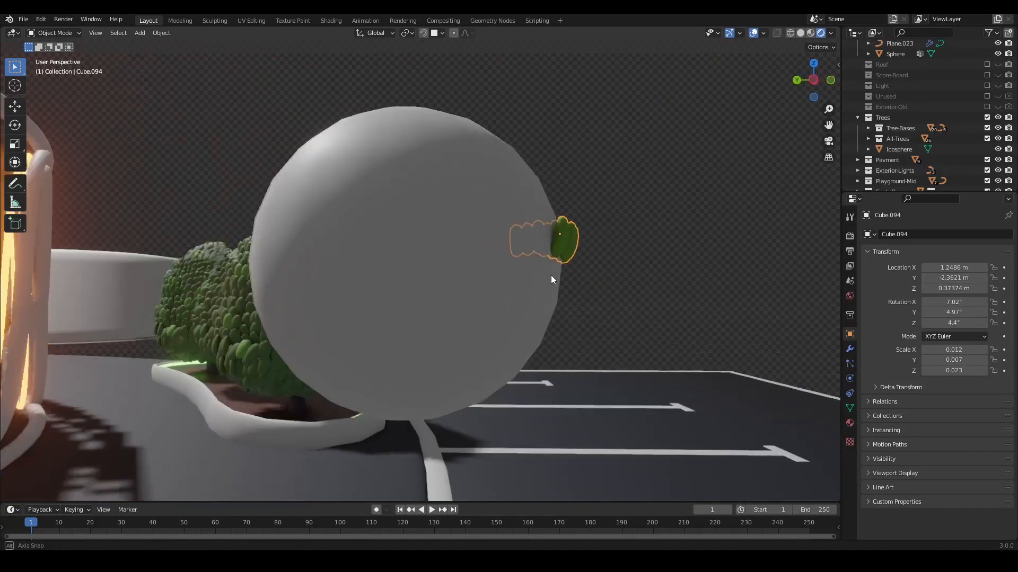
pyautogui.hotkey('shift', 'd')
pyautogui.click(596, 307)
pyautogui.press('r')
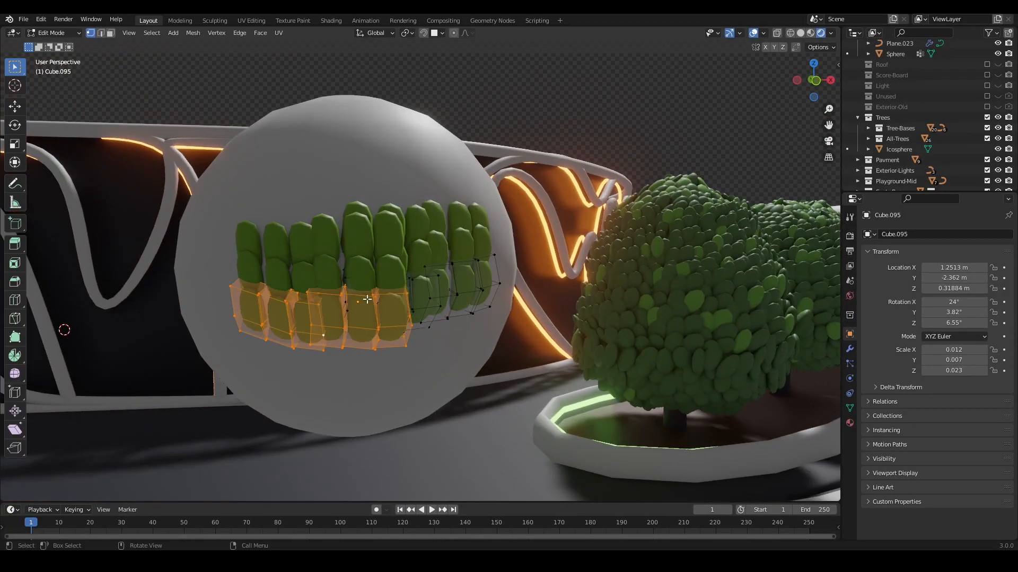
# - Select individual linked leaves in the rows and rotate them to vary their arrangement
pyautogui.press('Tab')
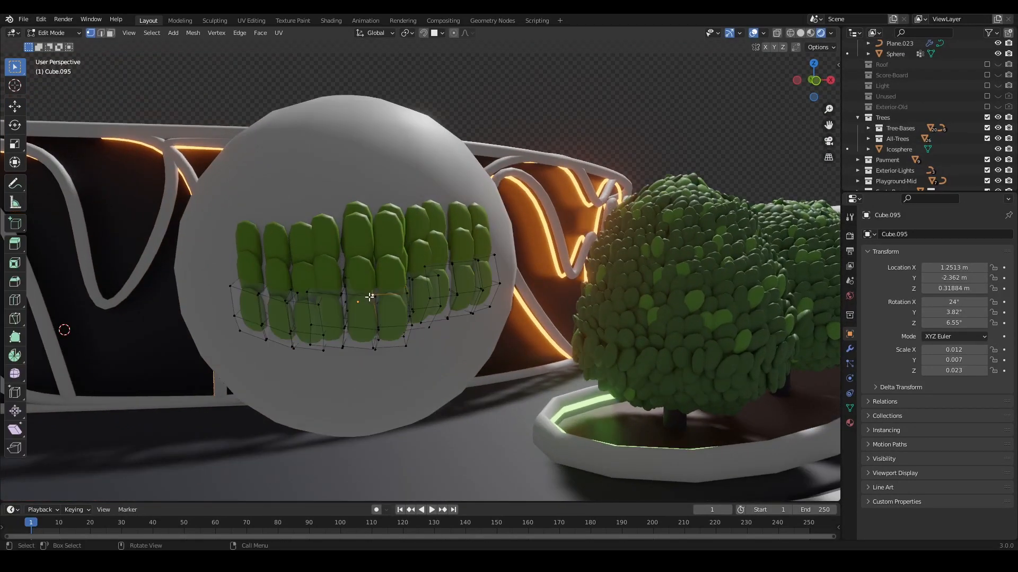
pyautogui.press('l')
pyautogui.press('r')
pyautogui.click(435, 358)
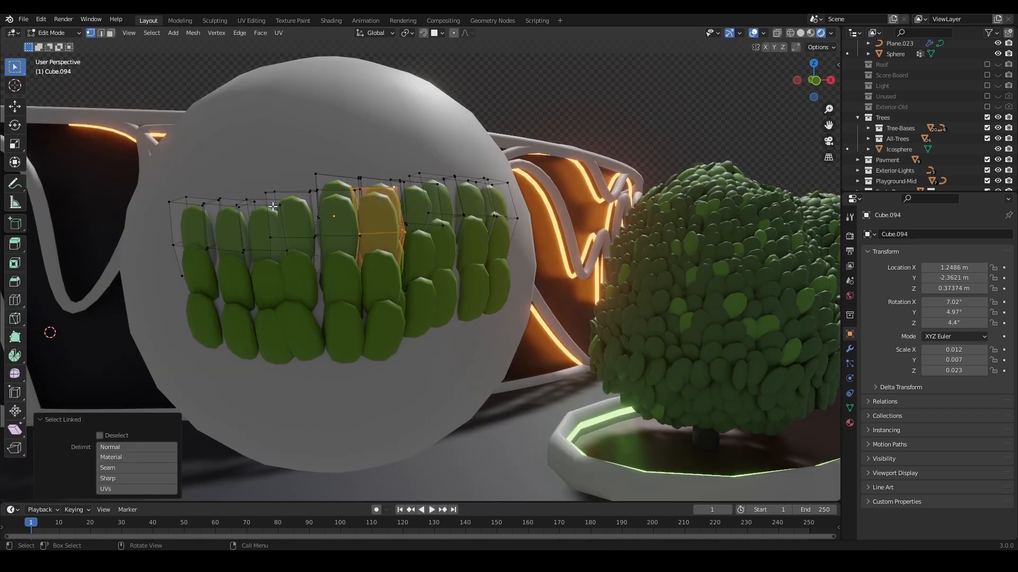
pyautogui.press('l')
pyautogui.press('l')
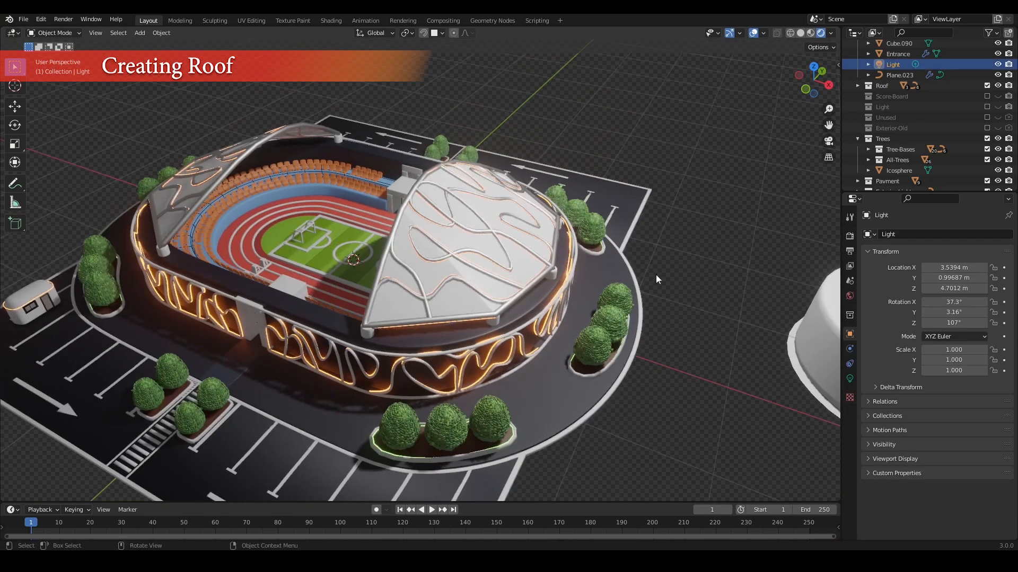
# - Place the 3D cursor on the end rim of the plain stadium and add a 2 m plane there for the roof
pyautogui.scroll(2, 656, 276)
pyautogui.click(750, 251)
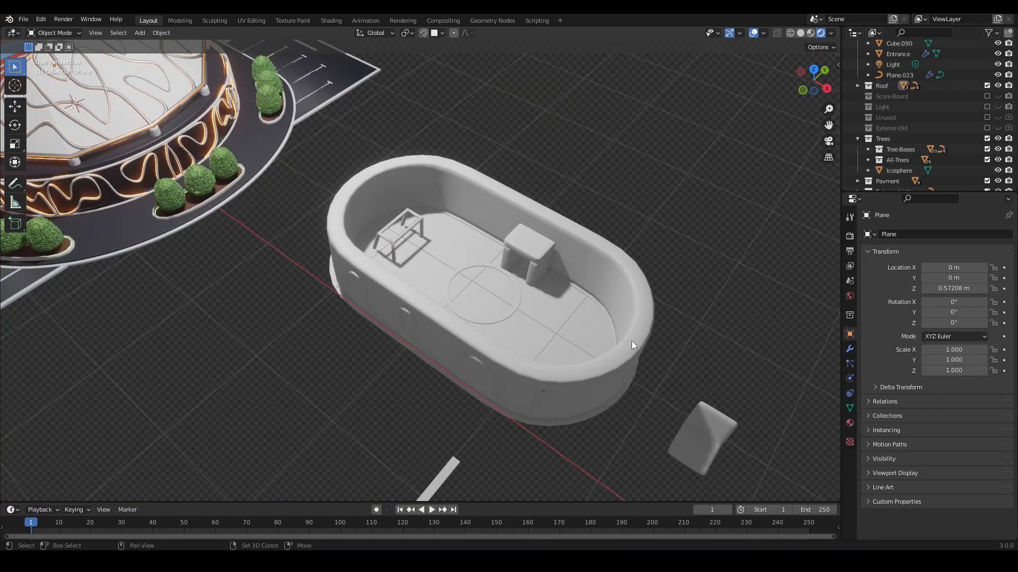
pyautogui.hotkey('shift', 'a')
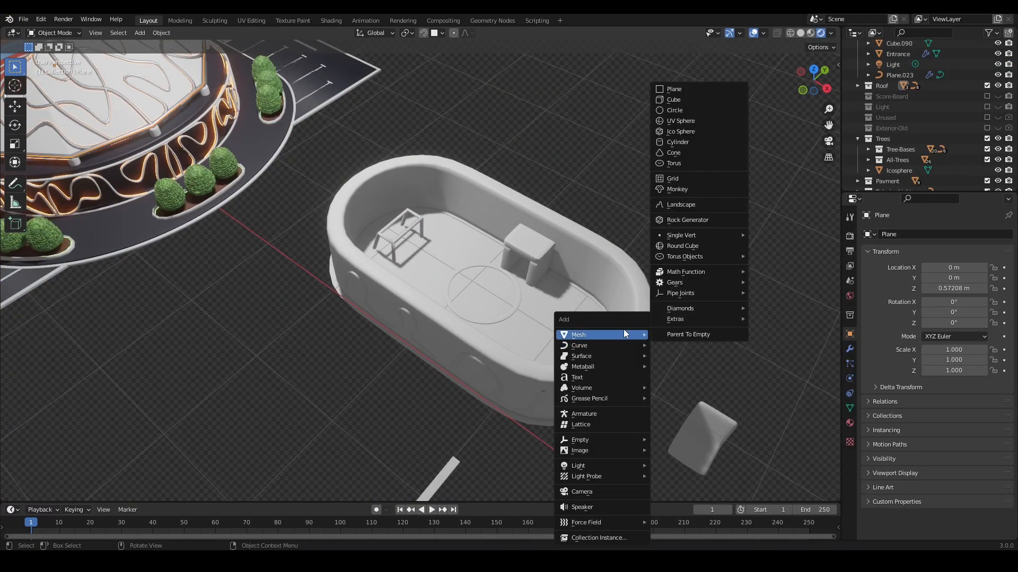
pyautogui.press('Escape')
pyautogui.hotkey('shift', 'a')
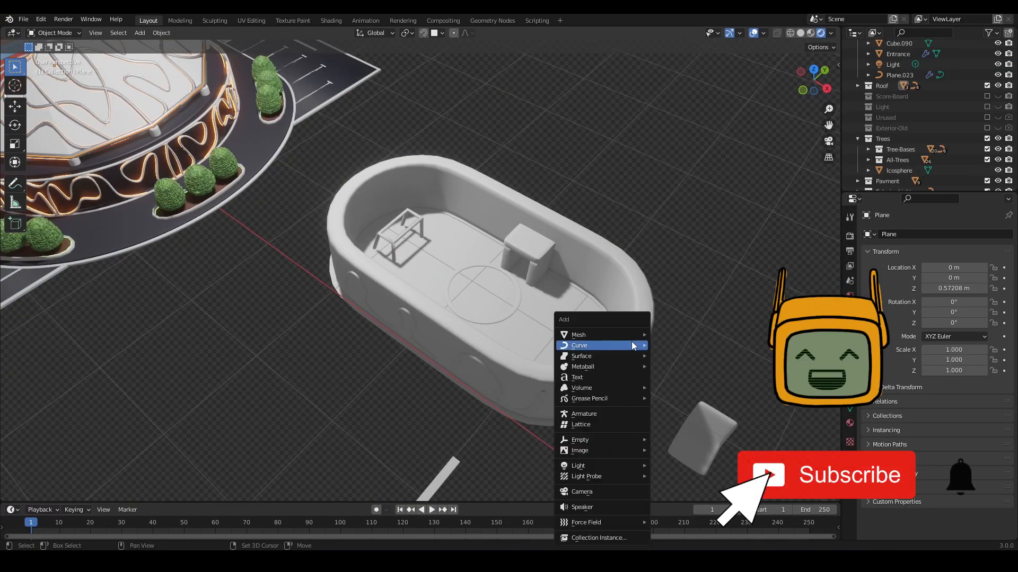
pyautogui.moveTo(631, 345)
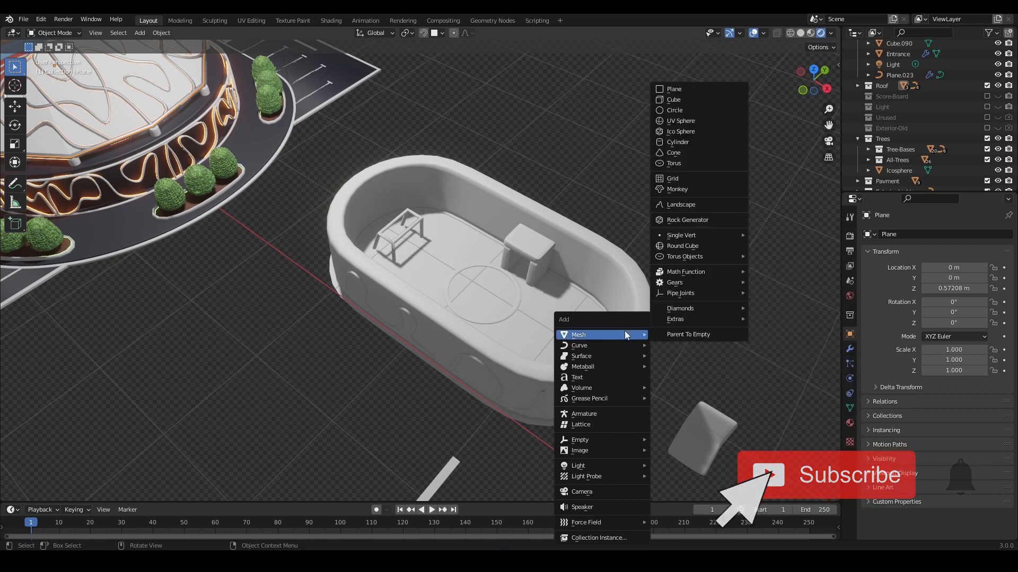
pyautogui.click(682, 90)
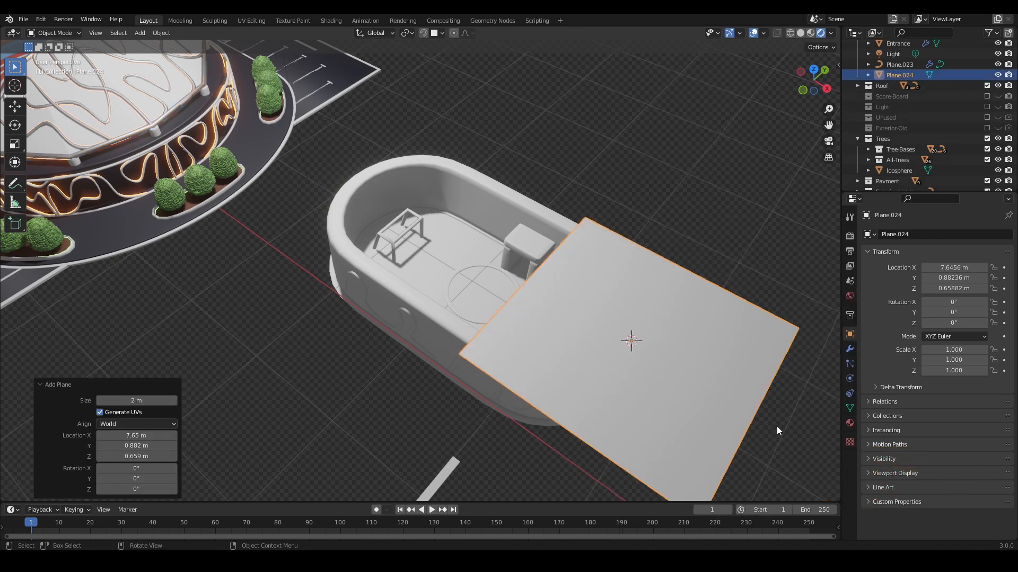
# - Move the plane's mesh -1 m along X in Edit Mode, keeping its origin at the rim
pyautogui.press('Tab')
pyautogui.press('g')
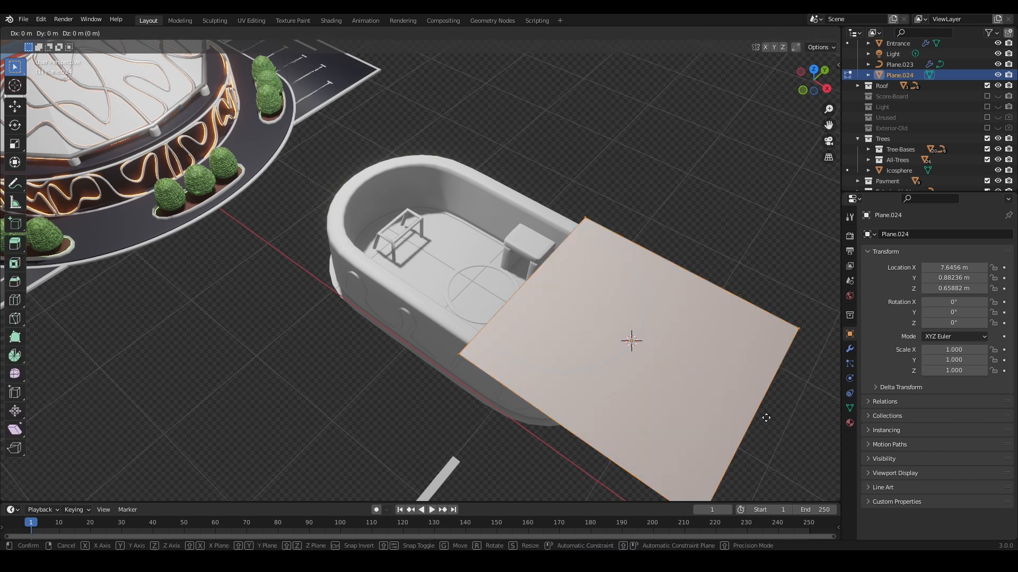
pyautogui.press('x')
pyautogui.press('1')
pyautogui.press('-')
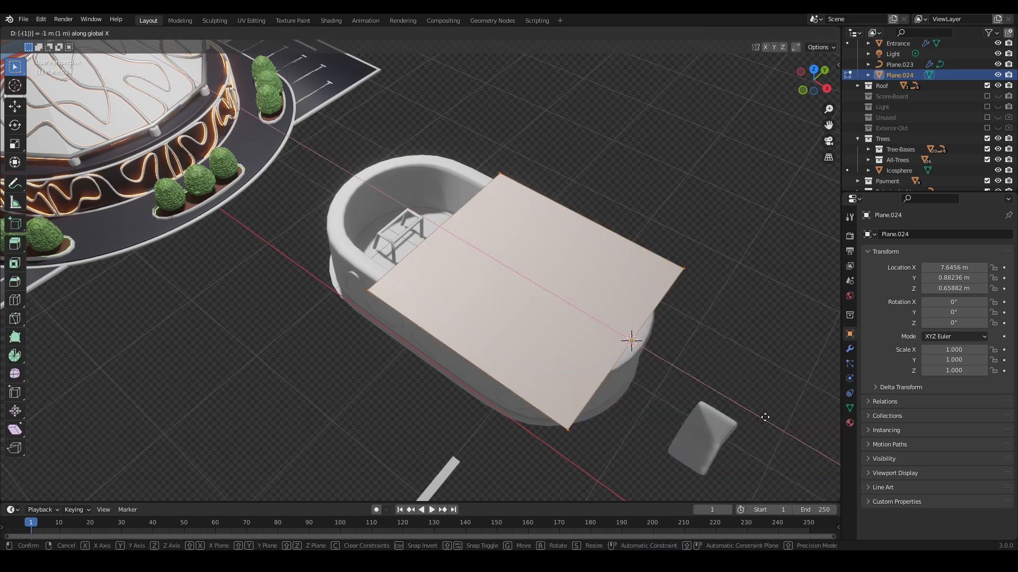
pyautogui.press('Return')
# - Slide the plane's inner edge toward the stadium's end by a factor of about 0.473
pyautogui.press('2')
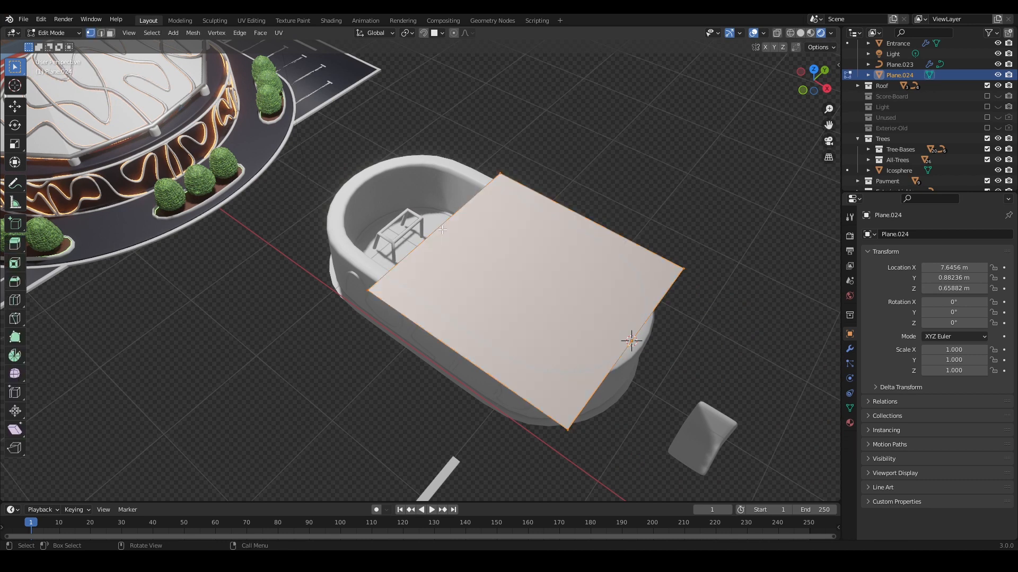
pyautogui.click(444, 229)
pyautogui.press('g')
pyautogui.press('g')
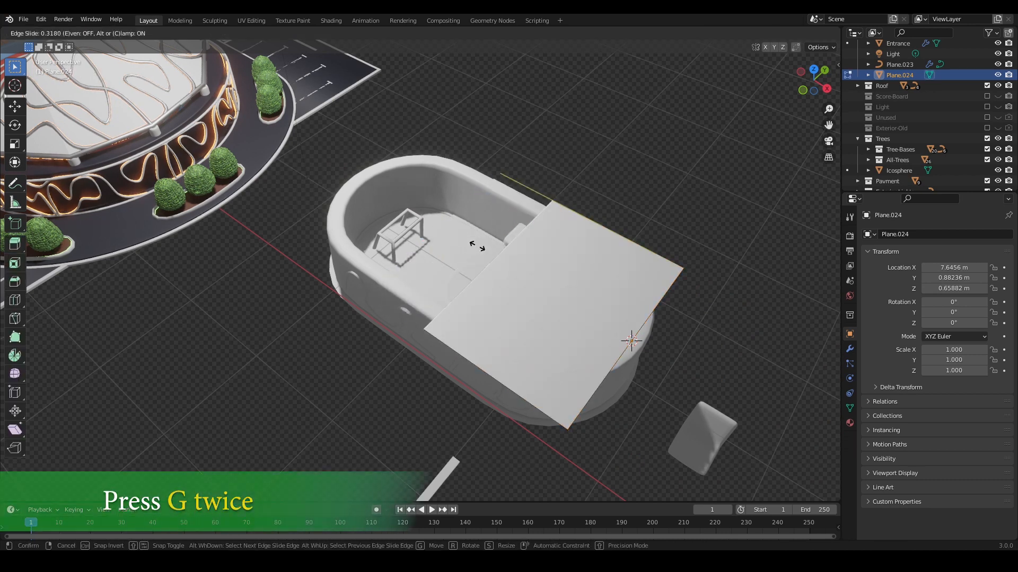
pyautogui.click(485, 245)
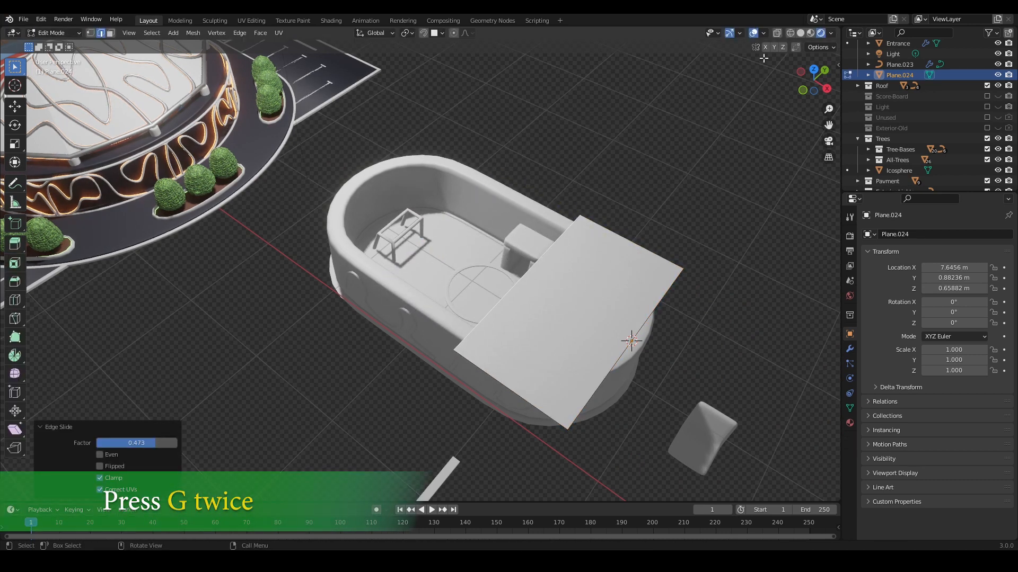
# - Switch the viewport to solid shading and add two evenly spaced lengthwise loop cuts to the roof plane
pyautogui.click(799, 33)
pyautogui.moveTo(608, 318)
pyautogui.mouseDown(button='middle')
pyautogui.moveTo(608, 295)
pyautogui.moveTo(569, 339)
pyautogui.mouseUp(button='middle')
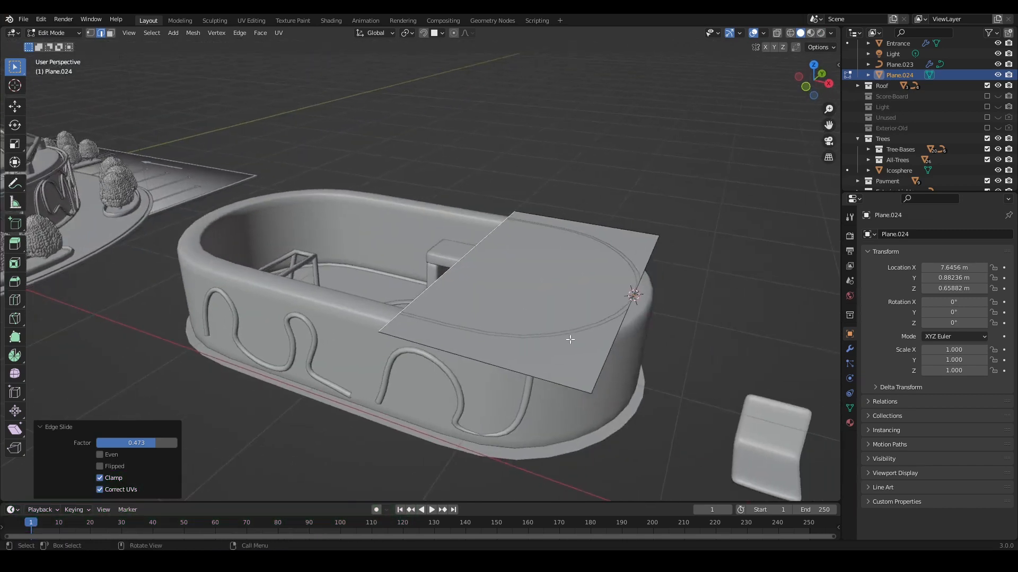
pyautogui.press('Tab')
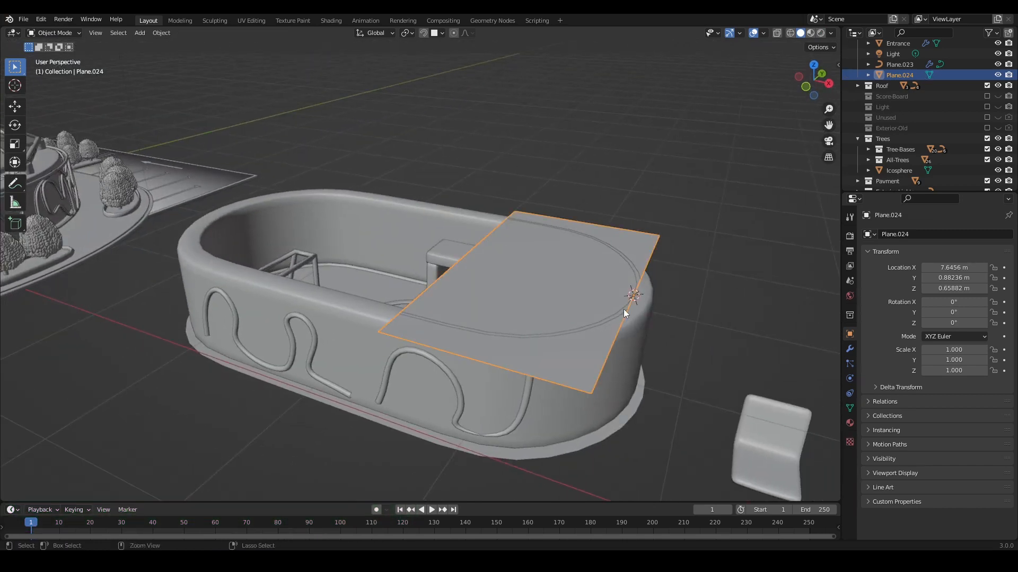
pyautogui.press('Tab')
pyautogui.hotkey('ctrl', 'r')
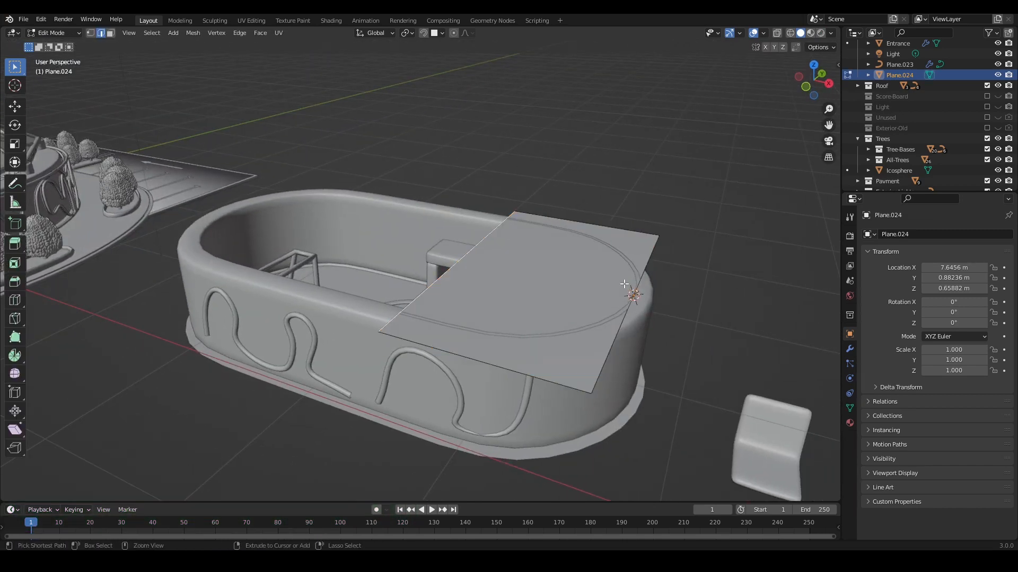
pyautogui.scroll(1, 624, 285)
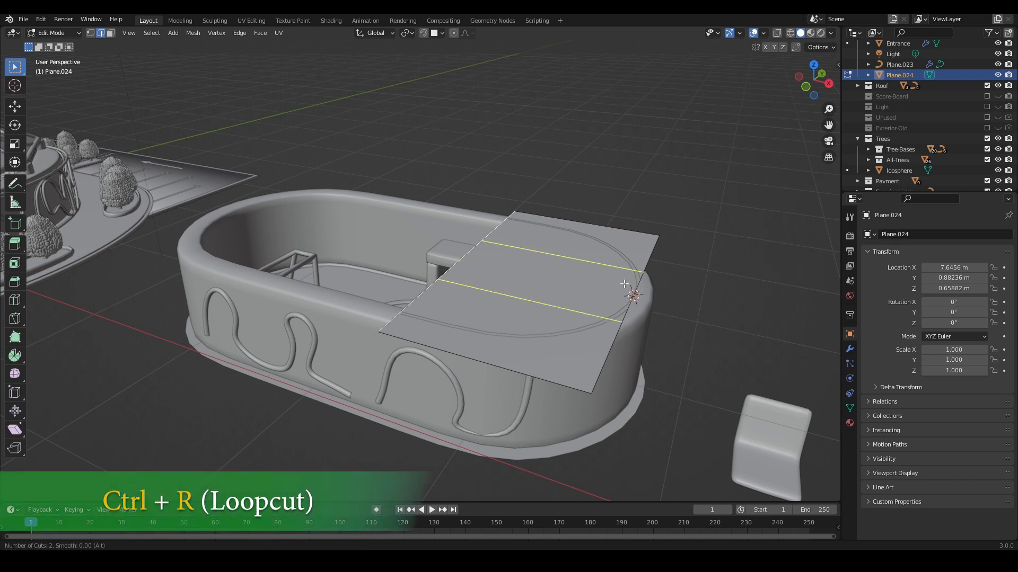
pyautogui.click(624, 284)
pyautogui.rightClick(624, 284)
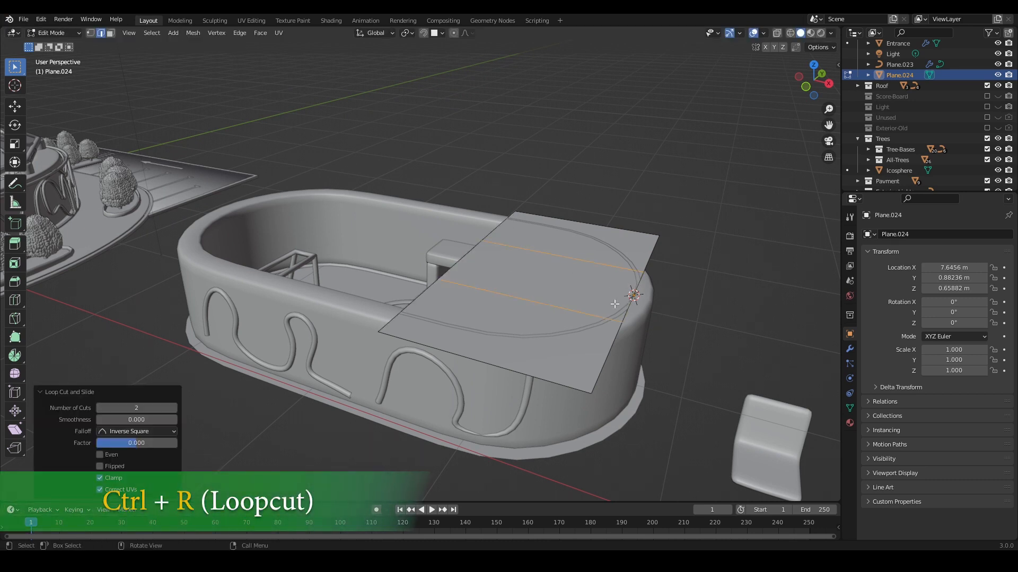
# - Add one crosswise loop cut to the roof plane, slid by a factor of about 0.147
pyautogui.hotkey('ctrl', 'r')
pyautogui.click(540, 294)
pyautogui.click(525, 290)
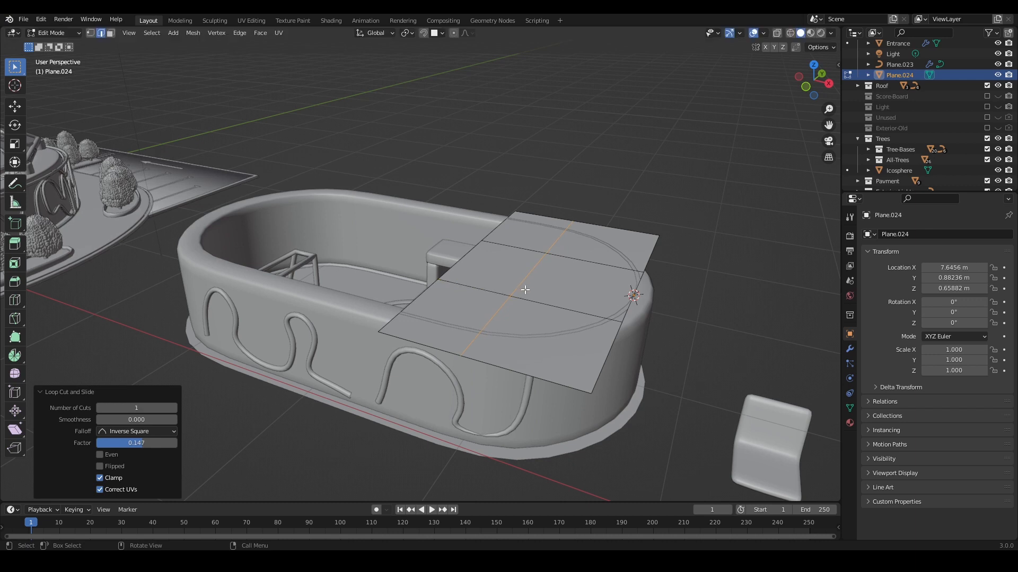
# - Select the roof plane's three inner faces and raise them about 0.40 m along Z
pyautogui.press('3')
pyautogui.click(502, 265)
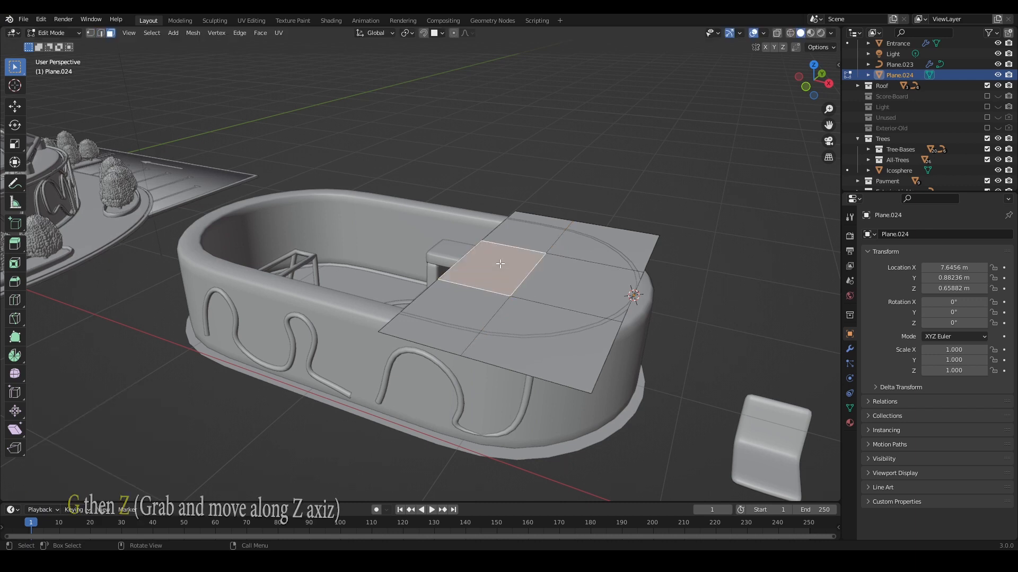
pyautogui.keyDown('shift'); pyautogui.click(469, 308); pyautogui.keyUp('shift')
pyautogui.keyDown('shift'); pyautogui.click(522, 235); pyautogui.keyUp('shift')
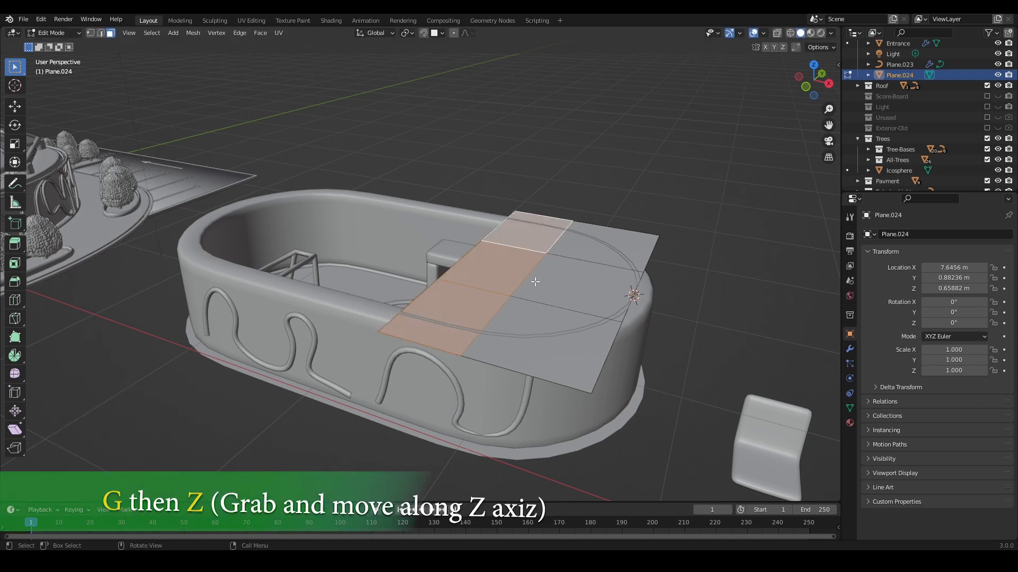
pyautogui.press('g')
pyautogui.press('z')
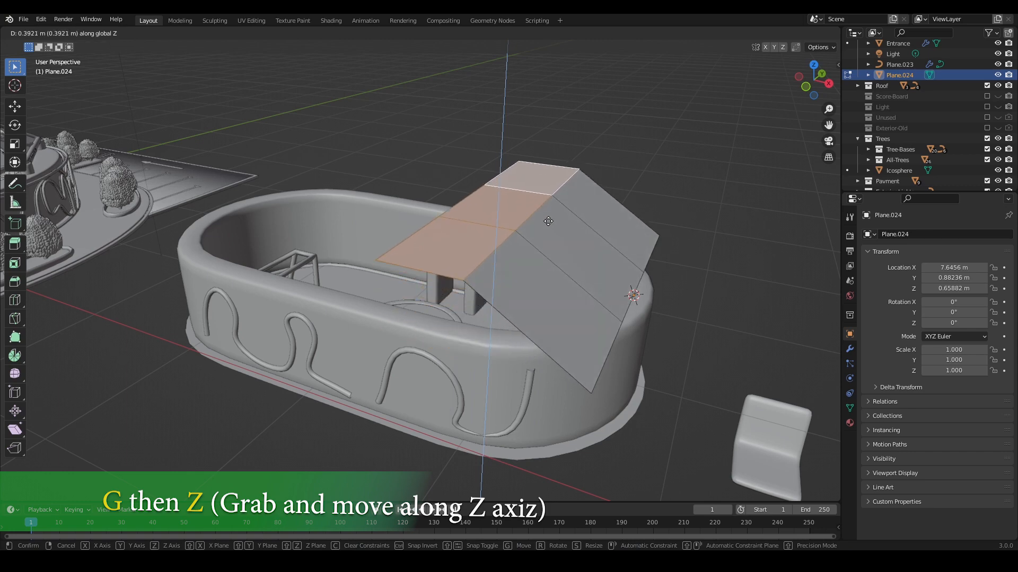
pyautogui.click(548, 221)
pyautogui.scroll(-6, 541, 273)
pyautogui.scroll(3, 538, 272)
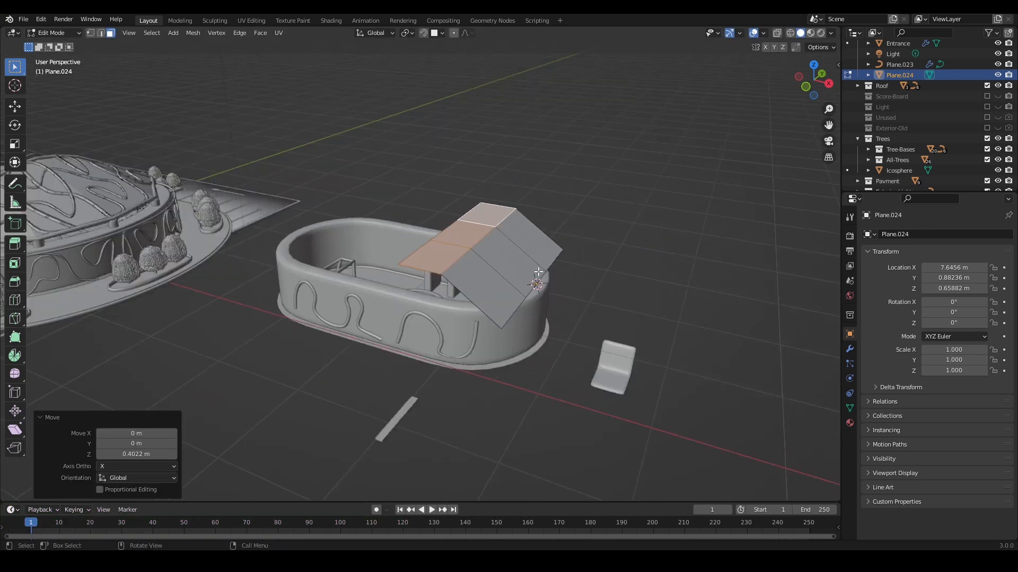
# - Merge each outer corner vertex of the roof plane into its neighbouring outer-edge vertex, using At Last
pyautogui.scroll(3, 538, 272)
pyautogui.press('1')
pyautogui.click(600, 389)
pyautogui.moveTo(602, 365); pyautogui.dragTo(559, 352, button='middle')
pyautogui.keyDown('shift'); pyautogui.click(588, 426); pyautogui.keyUp('shift')
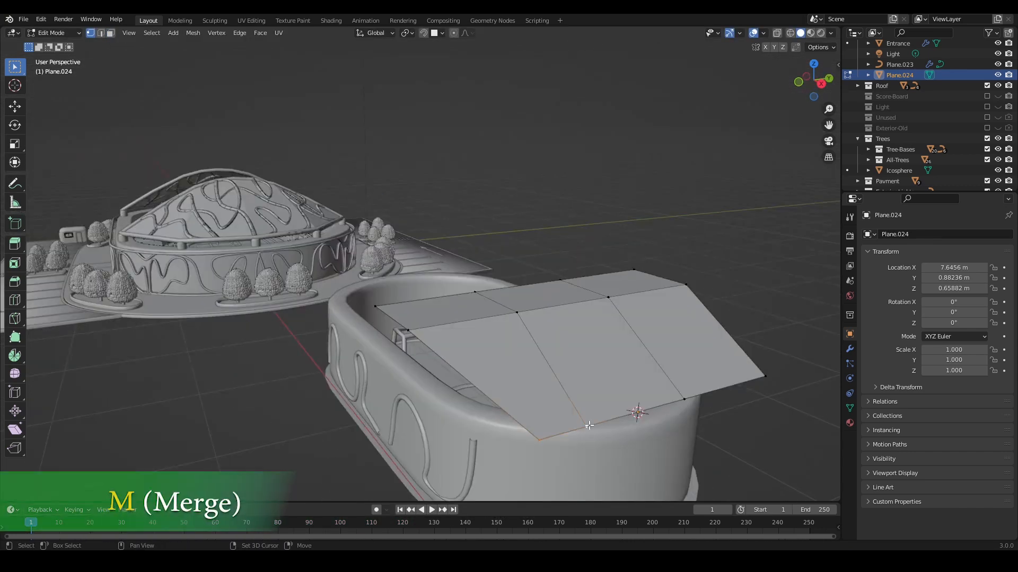
pyautogui.press('m')
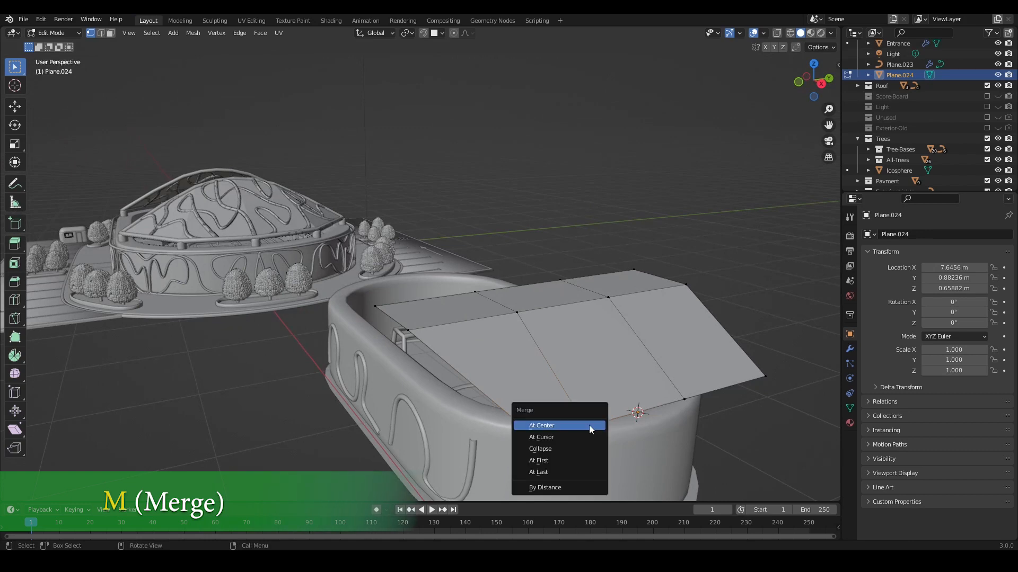
pyautogui.click(584, 469)
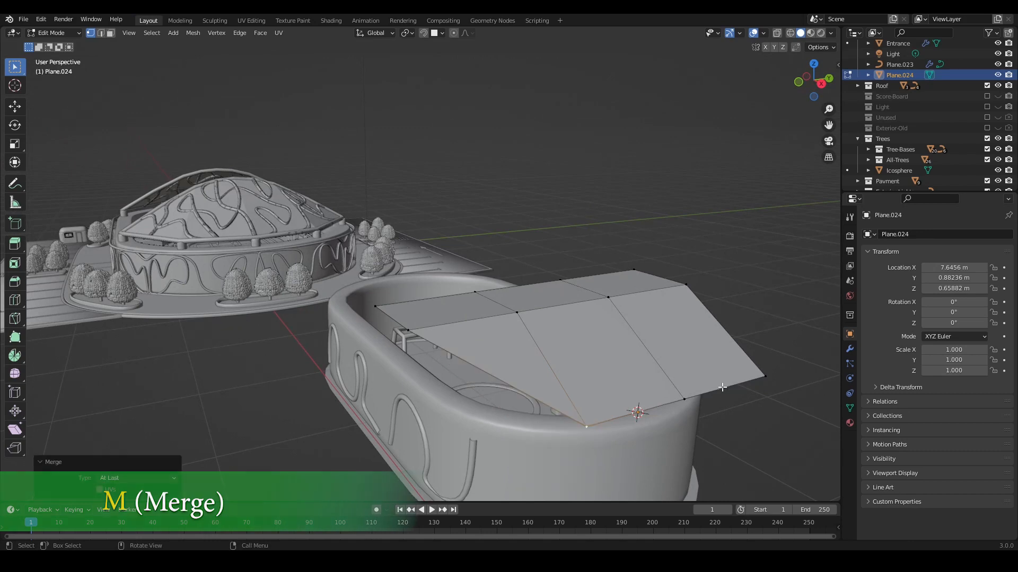
pyautogui.press('m')
pyautogui.click(690, 399)
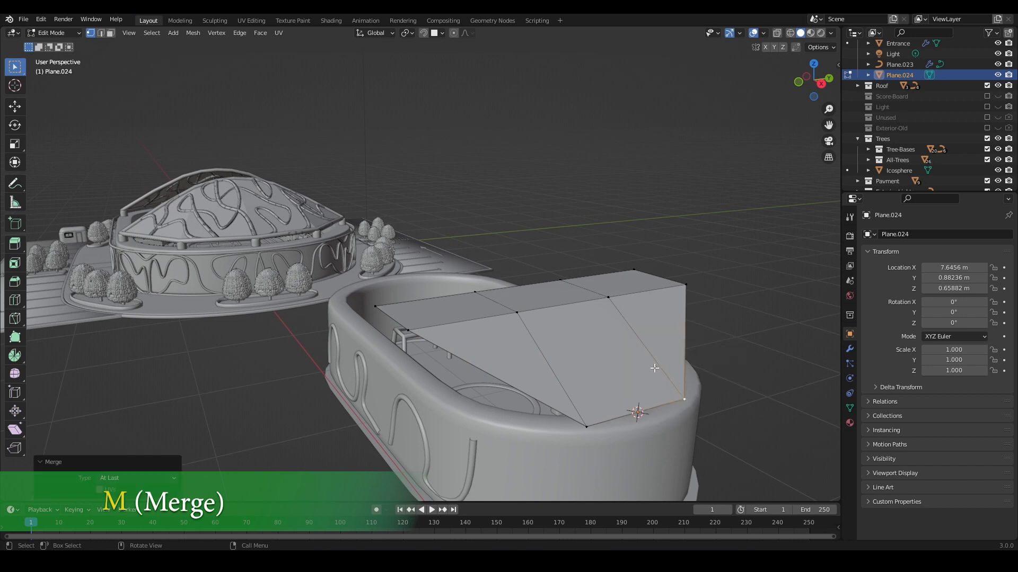
# - Knife-cut an edge from the roof's raised corner to its sloping side edge, and move the new vertex down onto the stadium rim with snapping on
pyautogui.moveTo(655, 369); pyautogui.dragTo(662, 374, button='middle')
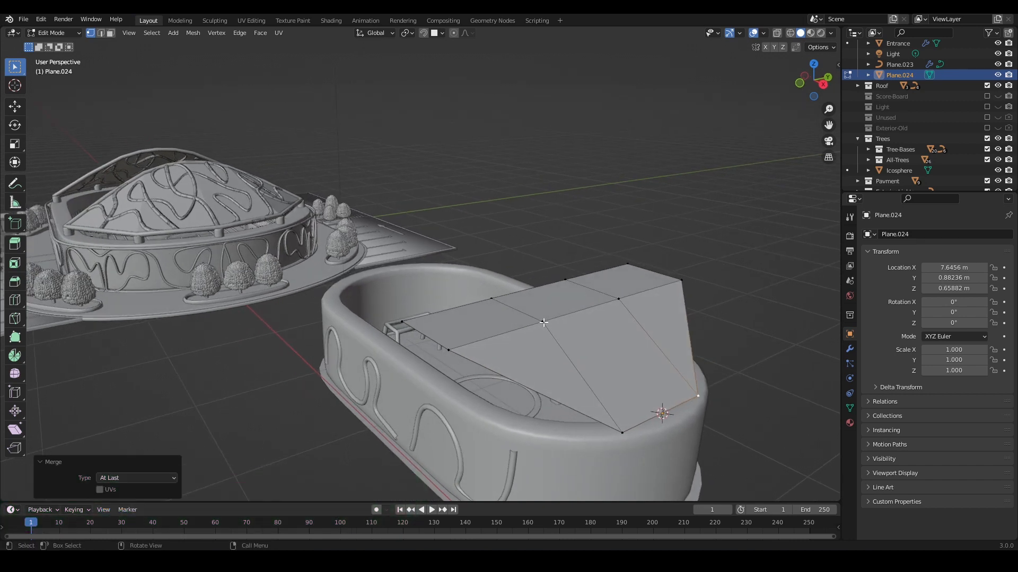
pyautogui.press('k')
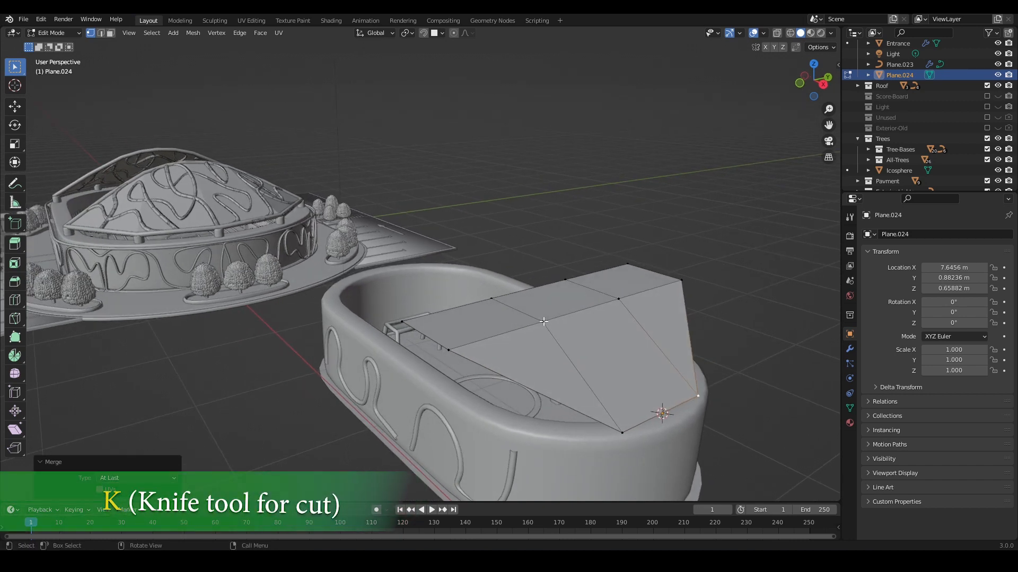
pyautogui.press('Return')
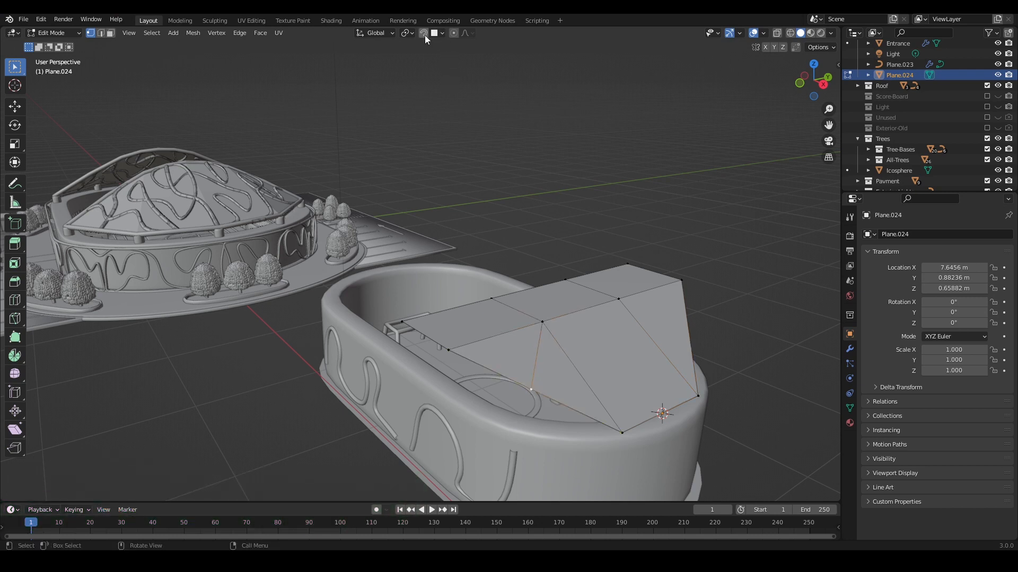
pyautogui.press('g')
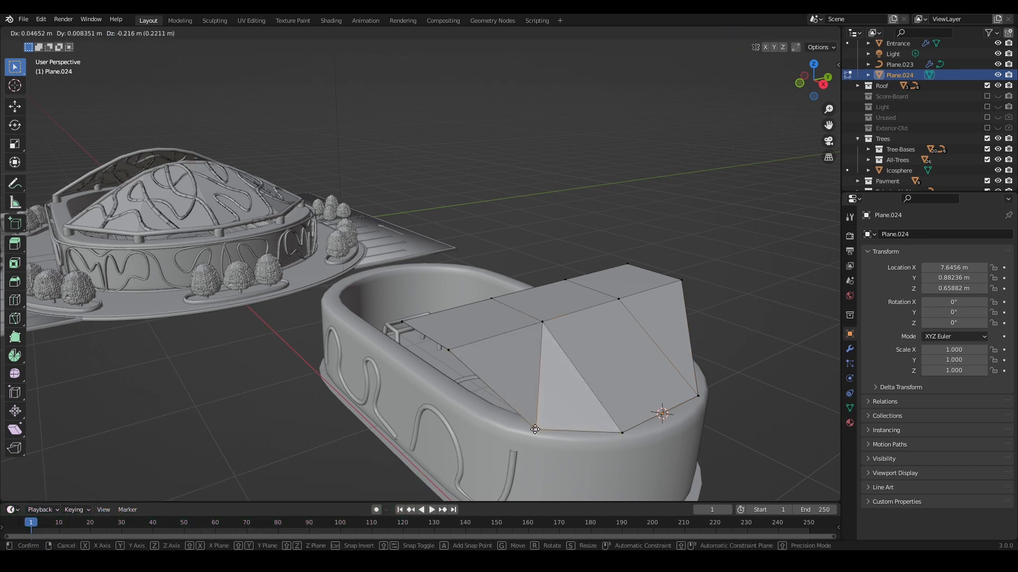
pyautogui.click(533, 432)
# - Snap the two remaining raised vertices on the roof's side down about 0.4 m onto the stadium rim
pyautogui.click(447, 351)
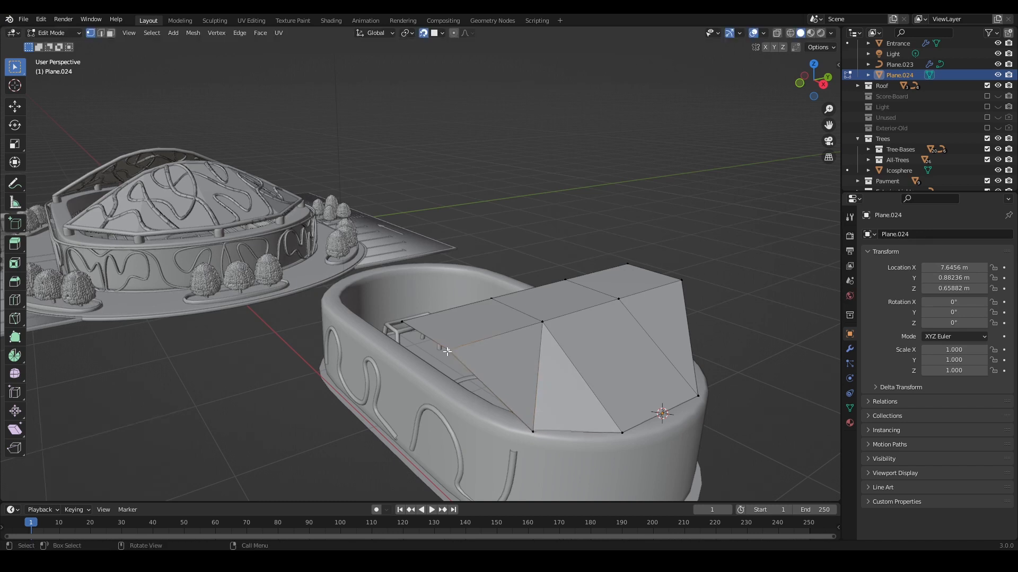
pyautogui.press('g')
pyautogui.click(456, 395)
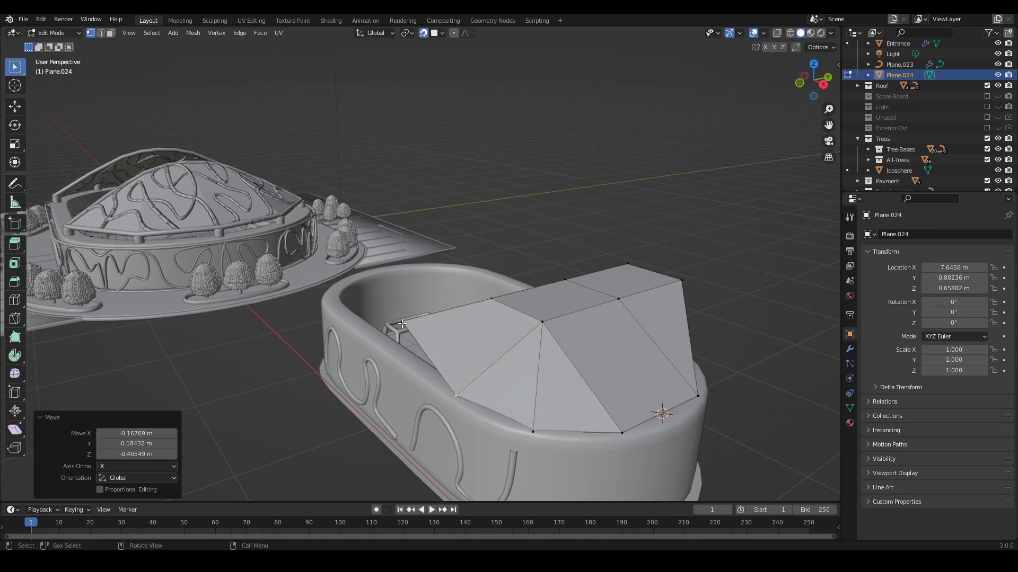
pyautogui.click(401, 324)
pyautogui.press('g')
pyautogui.click(409, 359)
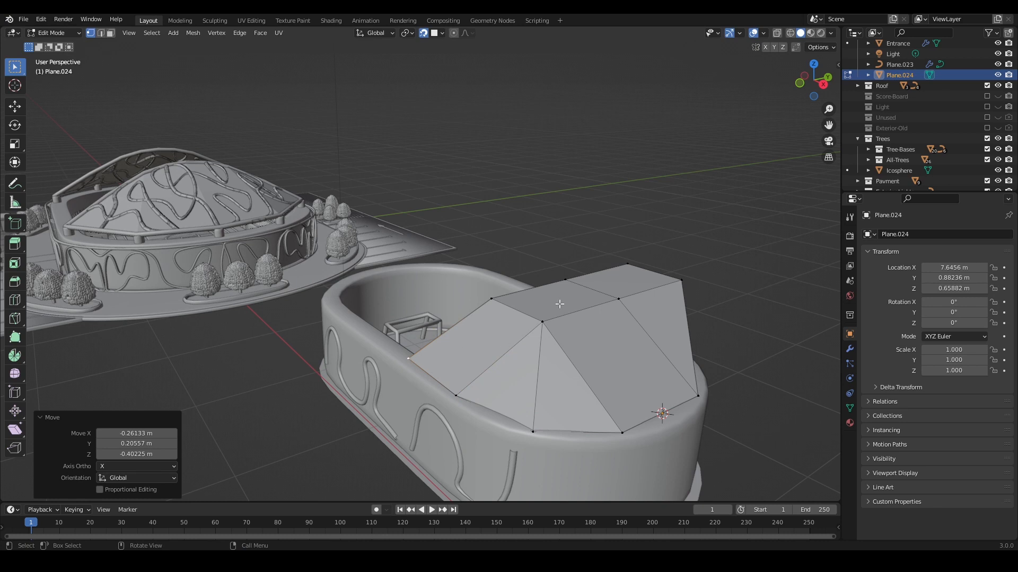
# - Turn off snapping, raise the two middle vertices of the roof's open inner edge along Z, and leave Edit Mode
pyautogui.keyDown('shift'); pyautogui.click(563, 280); pyautogui.keyUp('shift')
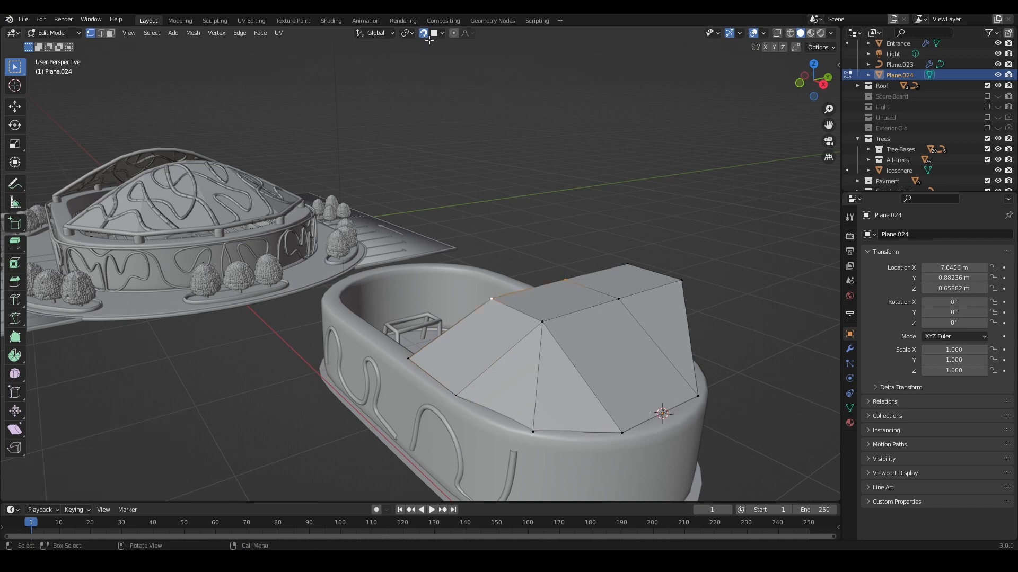
pyautogui.press('g')
pyautogui.press('z')
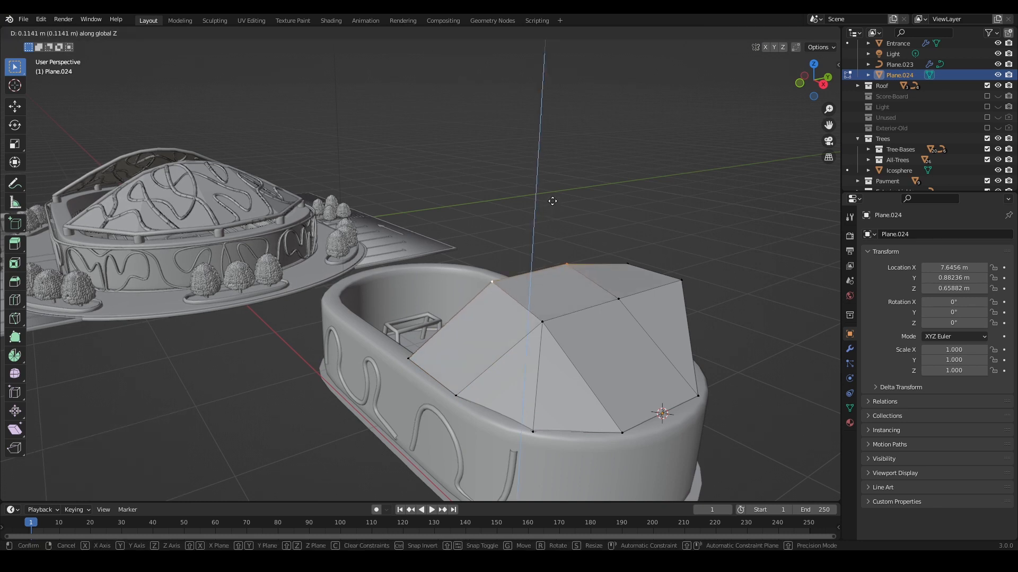
pyautogui.click(583, 220)
pyautogui.press('Tab')
pyautogui.click(743, 343)
# - Add one centred loop cut running down the middle of the roof plane
pyautogui.scroll(-4, 743, 343)
pyautogui.moveTo(642, 354); pyautogui.dragTo(526, 352, button='middle')
pyautogui.scroll(3, 527, 352)
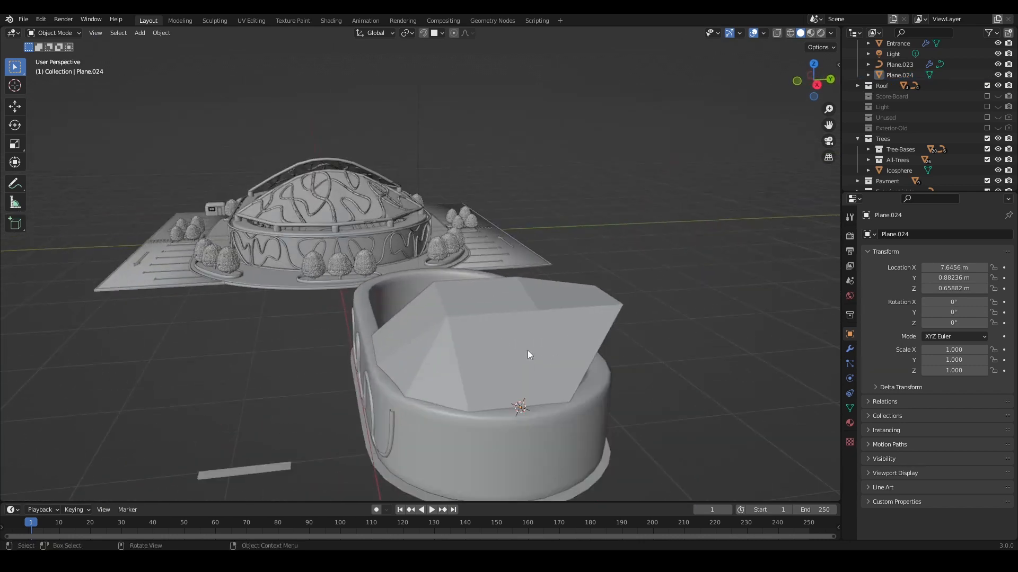
pyautogui.press('Tab')
pyautogui.hotkey('ctrl', 'r')
pyautogui.click(512, 323)
pyautogui.rightClick(512, 323)
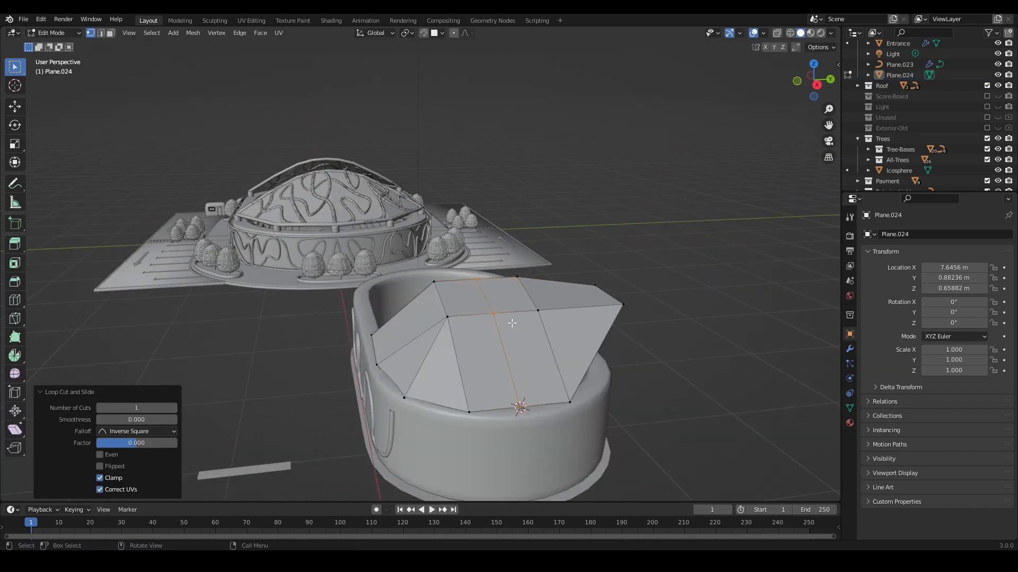
# - Delete the roof faces on the unshaped side of the centre cut
pyautogui.press('3')
pyautogui.moveTo(522, 297); pyautogui.dragTo(562, 339)
pyautogui.press('Delete')
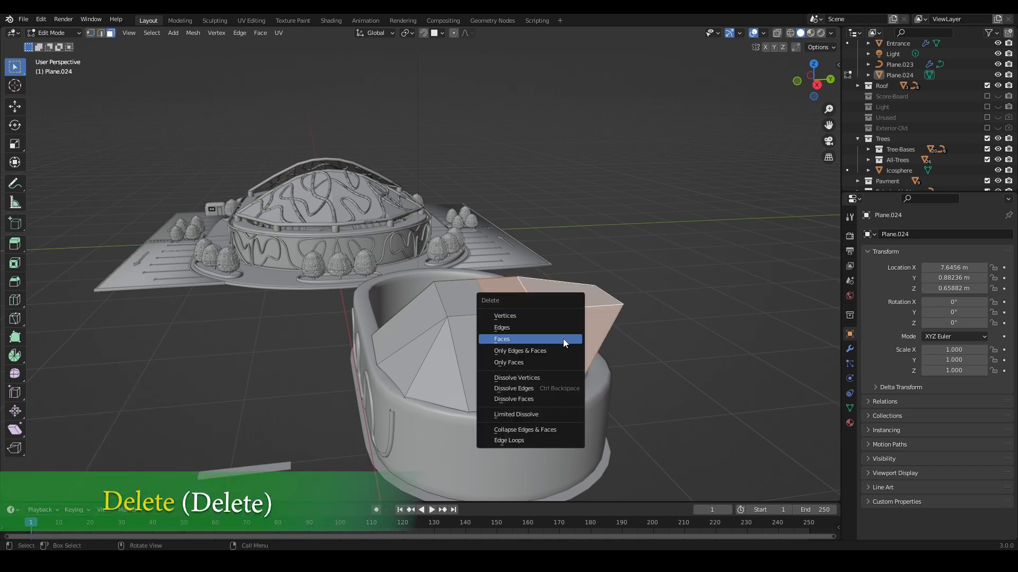
pyautogui.click(563, 339)
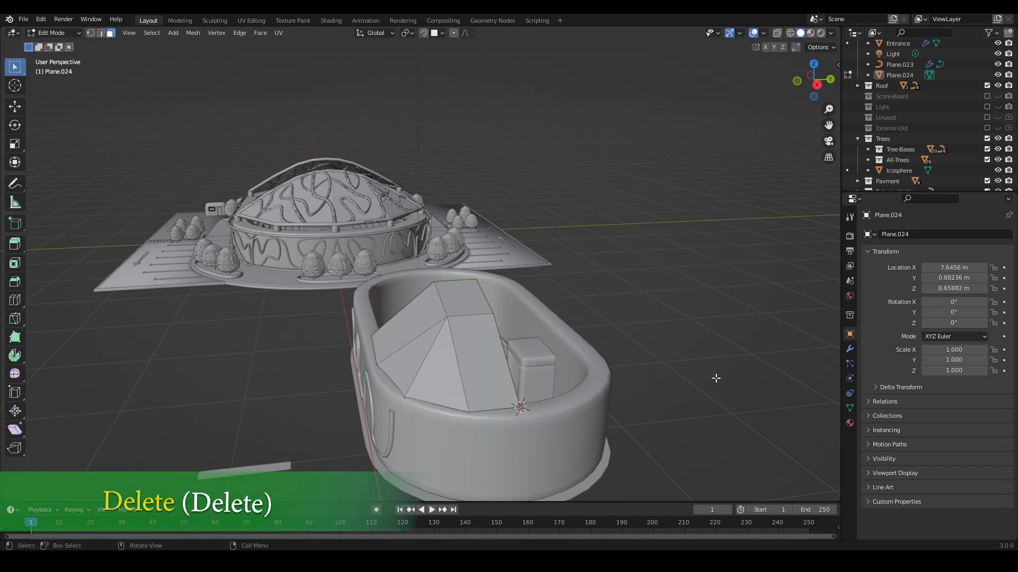
# - Add a Mirror modifier to the half roof, mirror it across Y only, and apply the modifier
pyautogui.press('Tab')
pyautogui.click(472, 339)
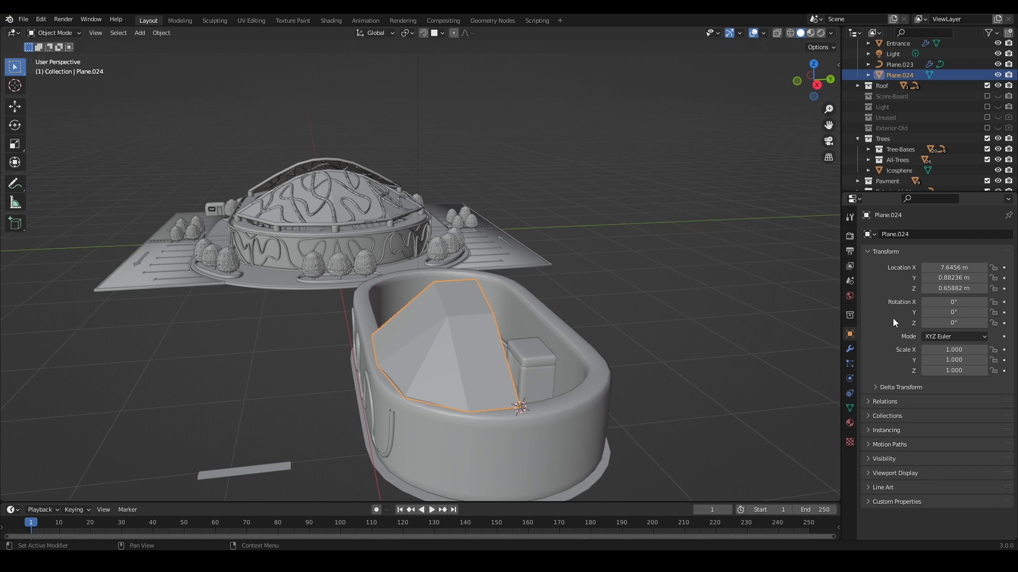
pyautogui.click(850, 348)
pyautogui.click(894, 234)
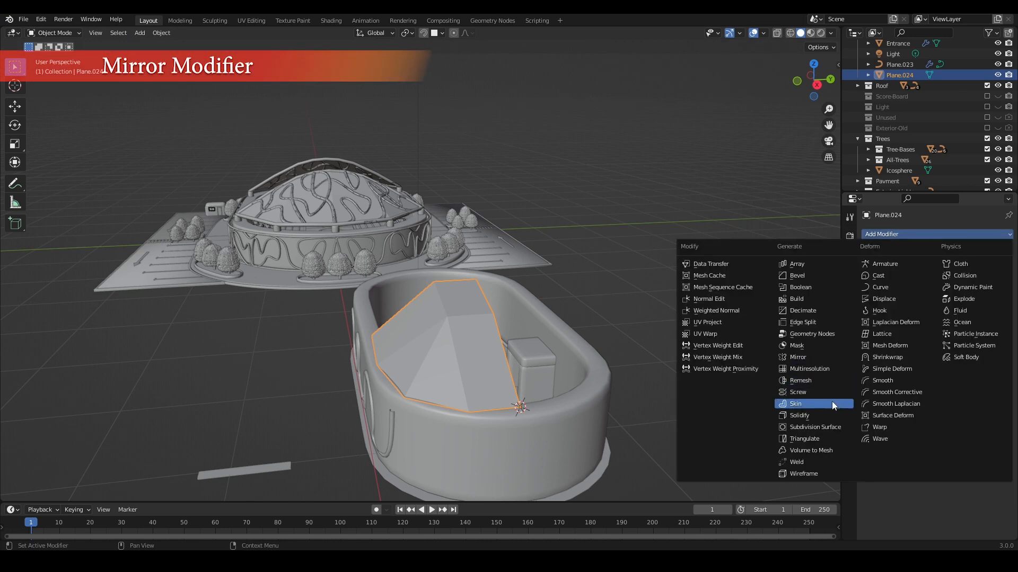
pyautogui.click(811, 357)
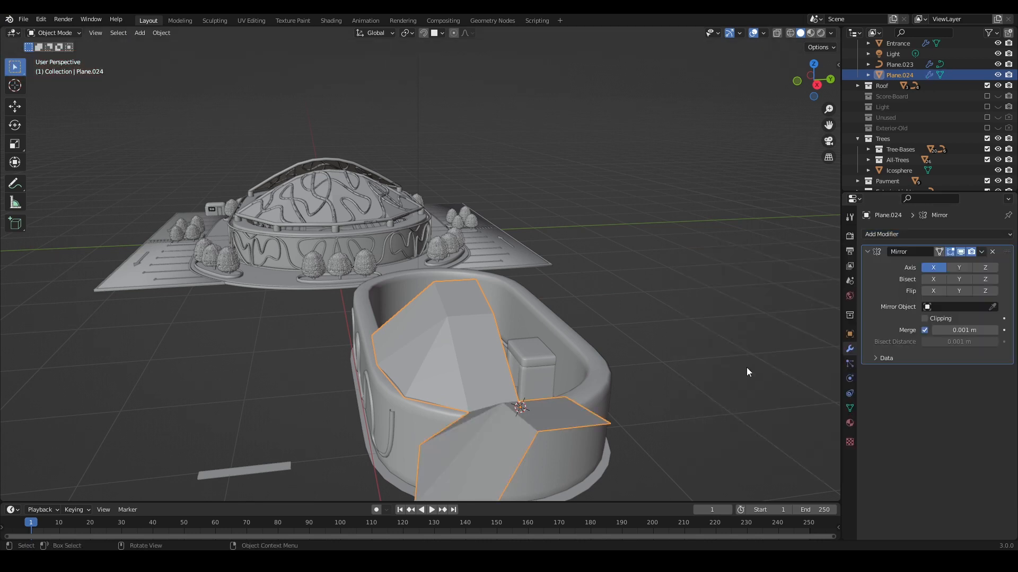
pyautogui.click(961, 266)
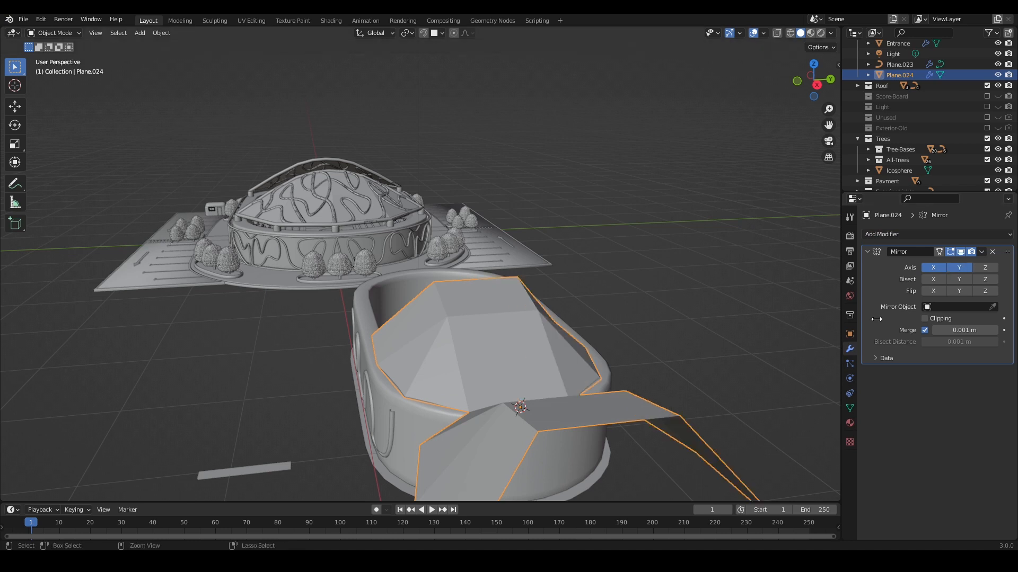
pyautogui.click(932, 271)
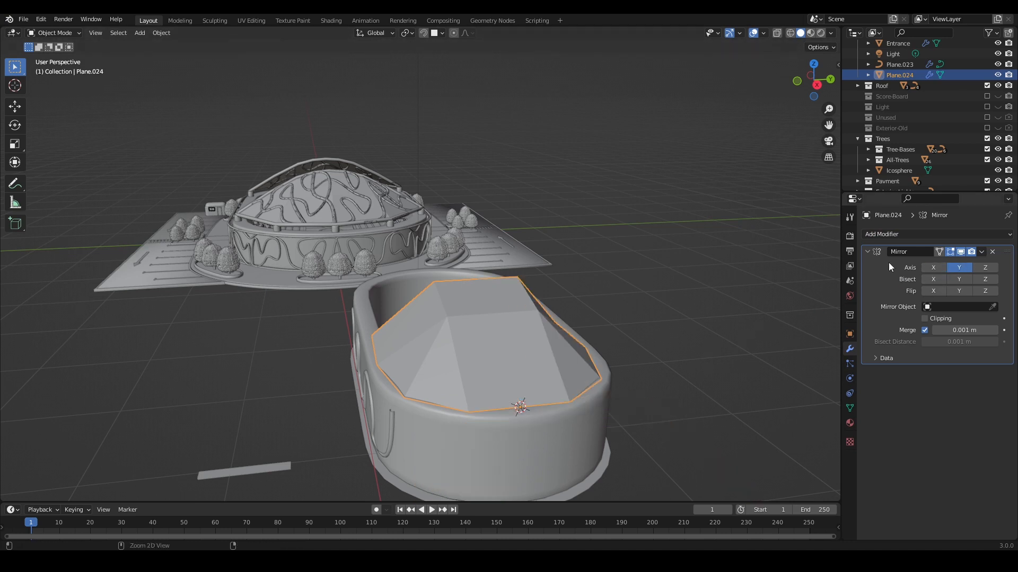
pyautogui.hotkey('ctrl', 'a')
# - Slide the roof's open inner edge loop back toward the stadium's end and return to Object Mode
pyautogui.moveTo(783, 303); pyautogui.dragTo(761, 338, button='middle')
pyautogui.press('Tab')
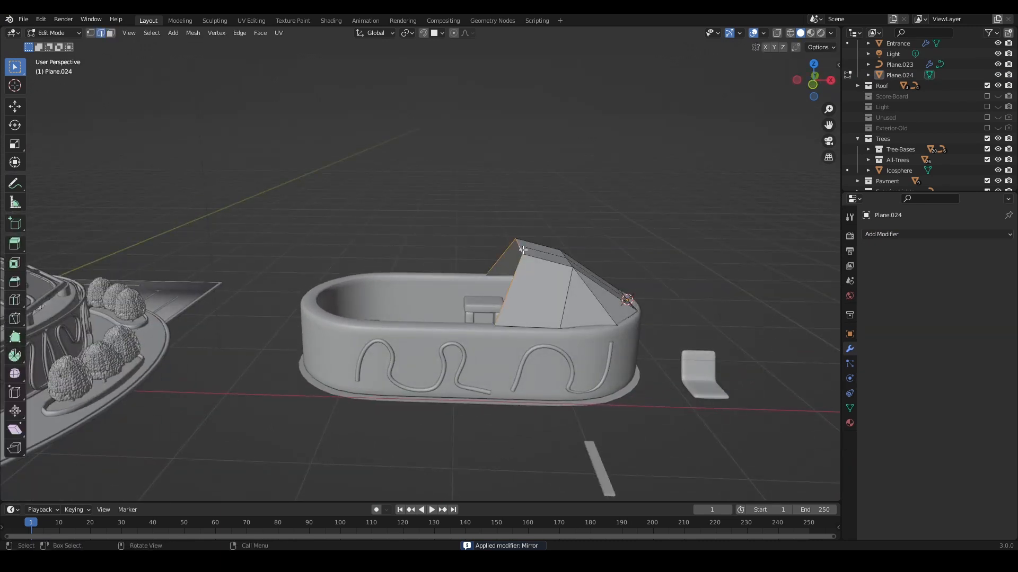
pyautogui.press('g')
pyautogui.press('g')
pyautogui.click(537, 252)
pyautogui.press('Tab')
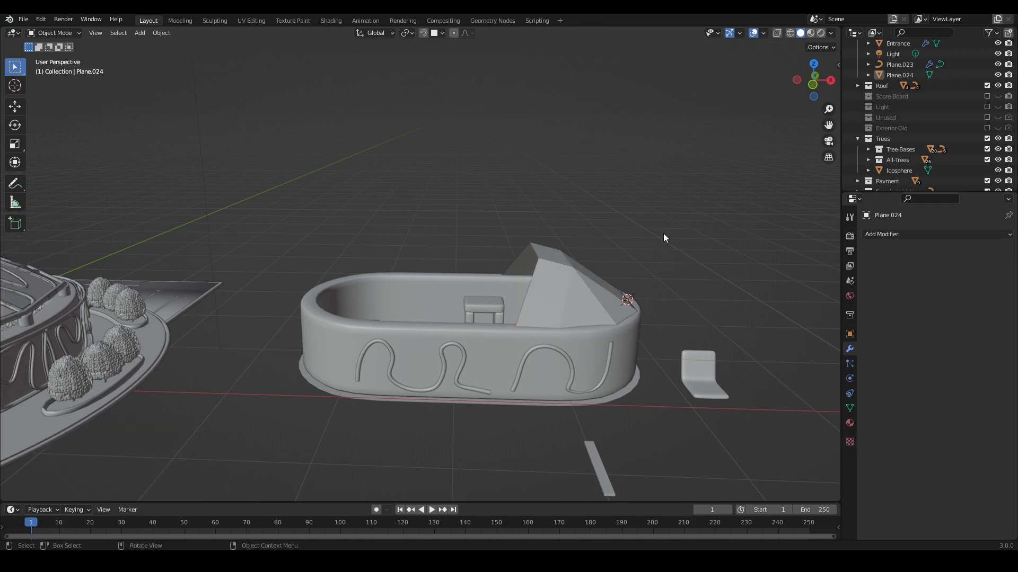
# - Switch to the Blender window with the finished stadium and examine the shape of its roof
pyautogui.hotkey('alt', 'Tab')
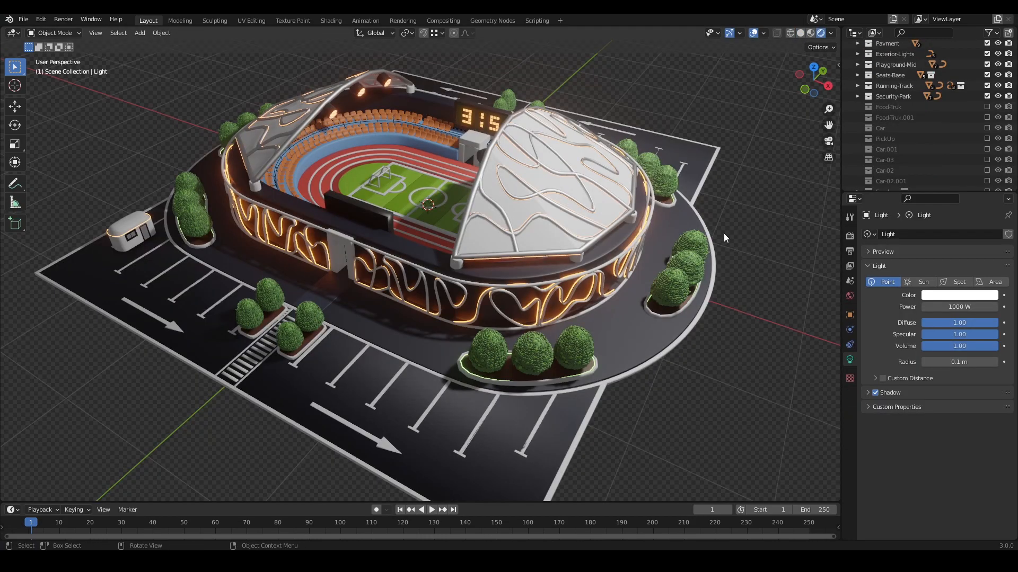
pyautogui.moveTo(723, 234)
pyautogui.mouseDown(button='middle')
pyautogui.moveTo(424, 239)
pyautogui.moveTo(719, 227)
pyautogui.mouseUp(button='middle')
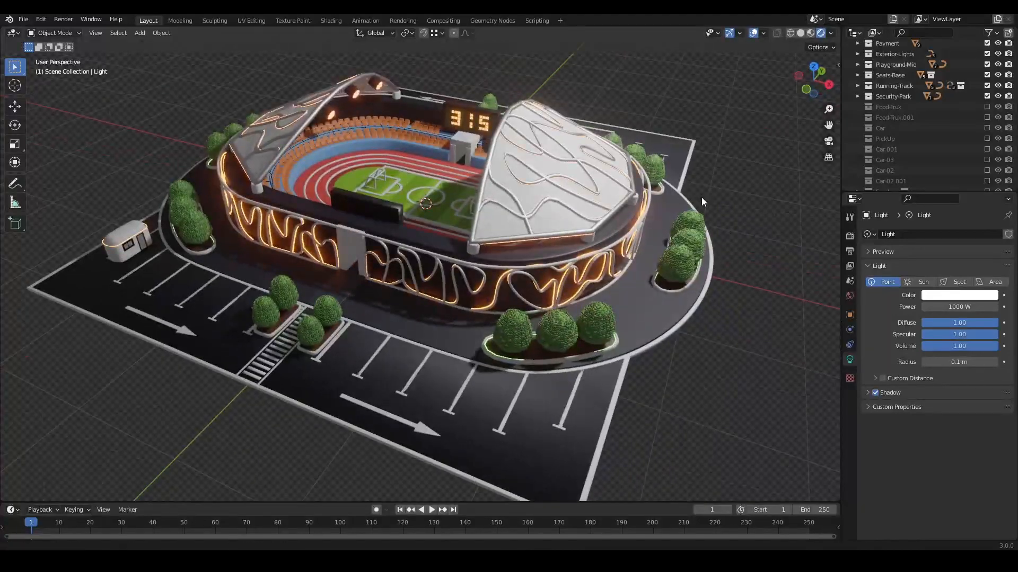